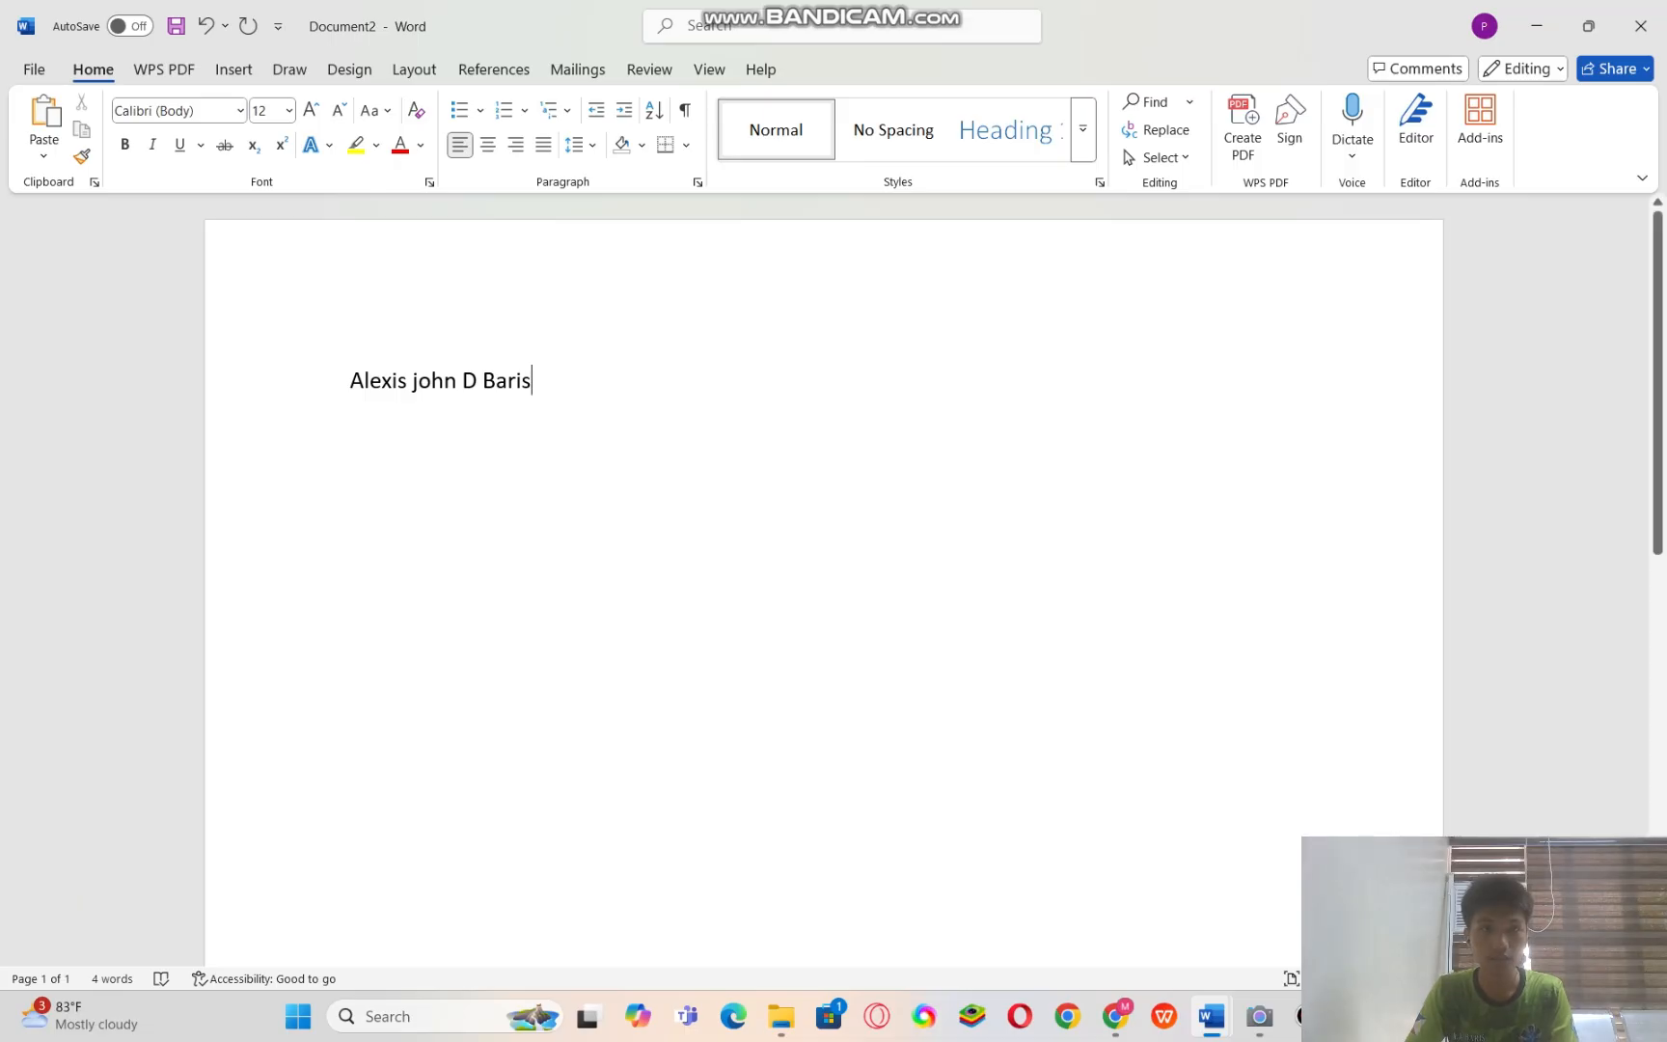
# - Make the full-name line bold and underlined
pyautogui.moveTo(350, 382); pyautogui.dragTo(544, 384)
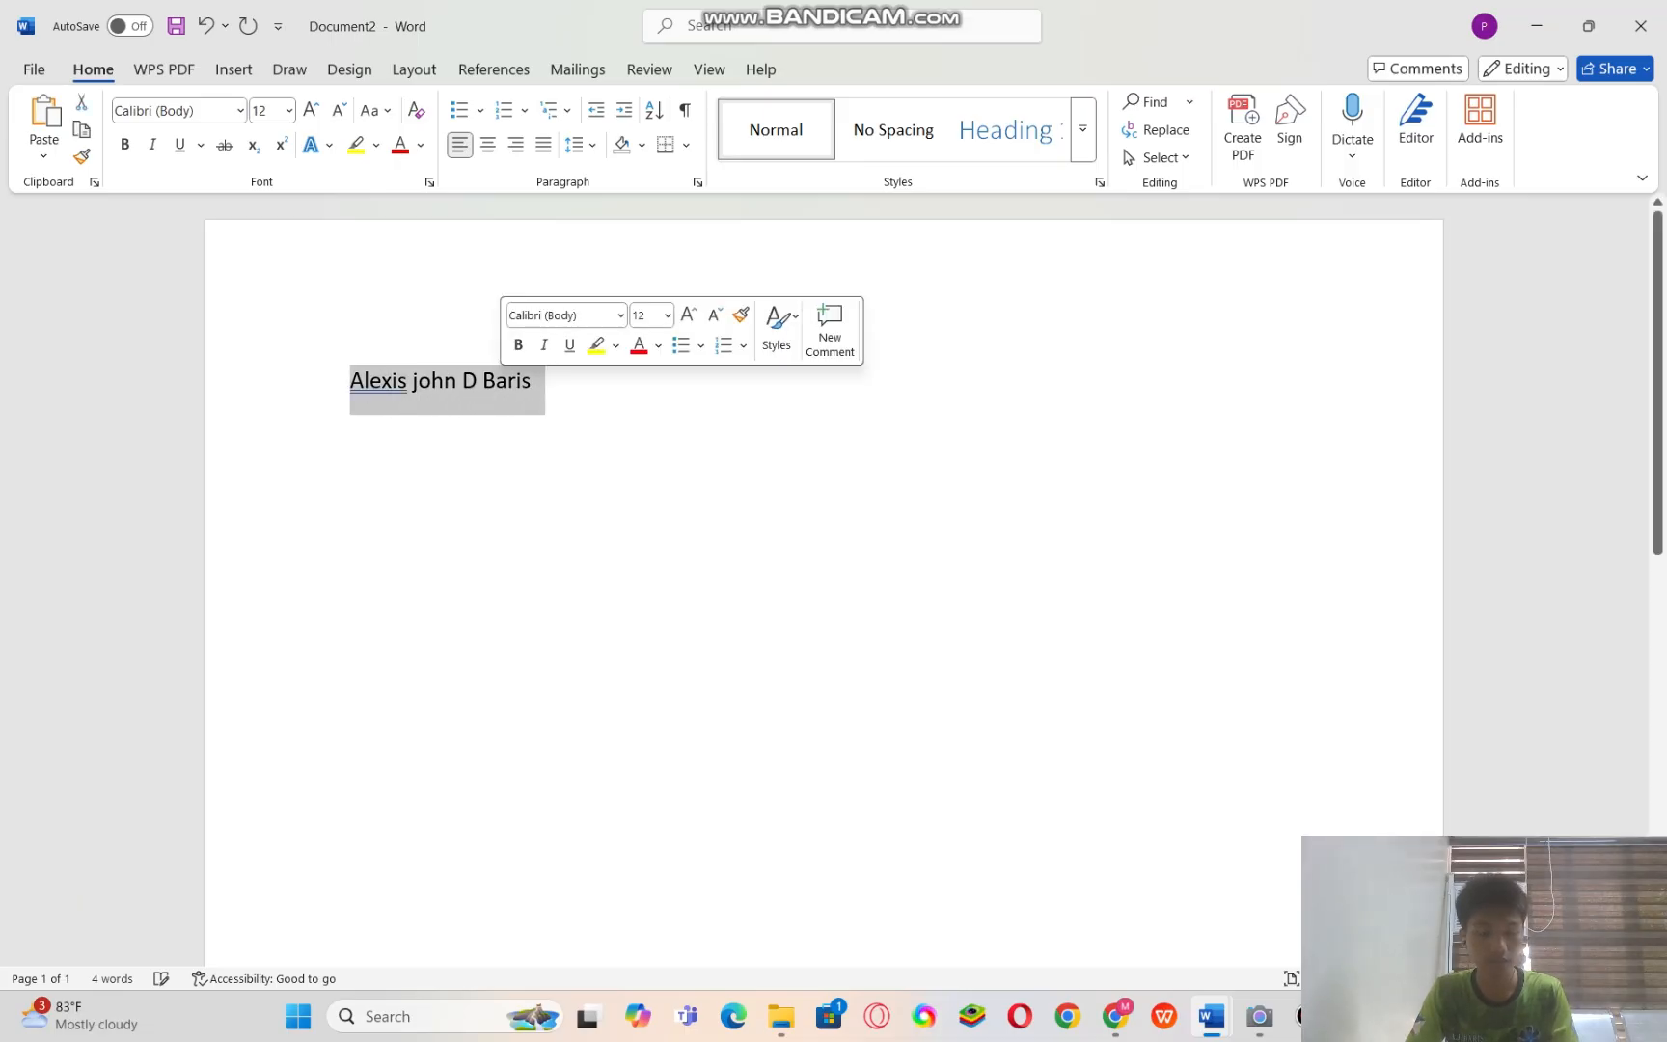
pyautogui.click(536, 383)
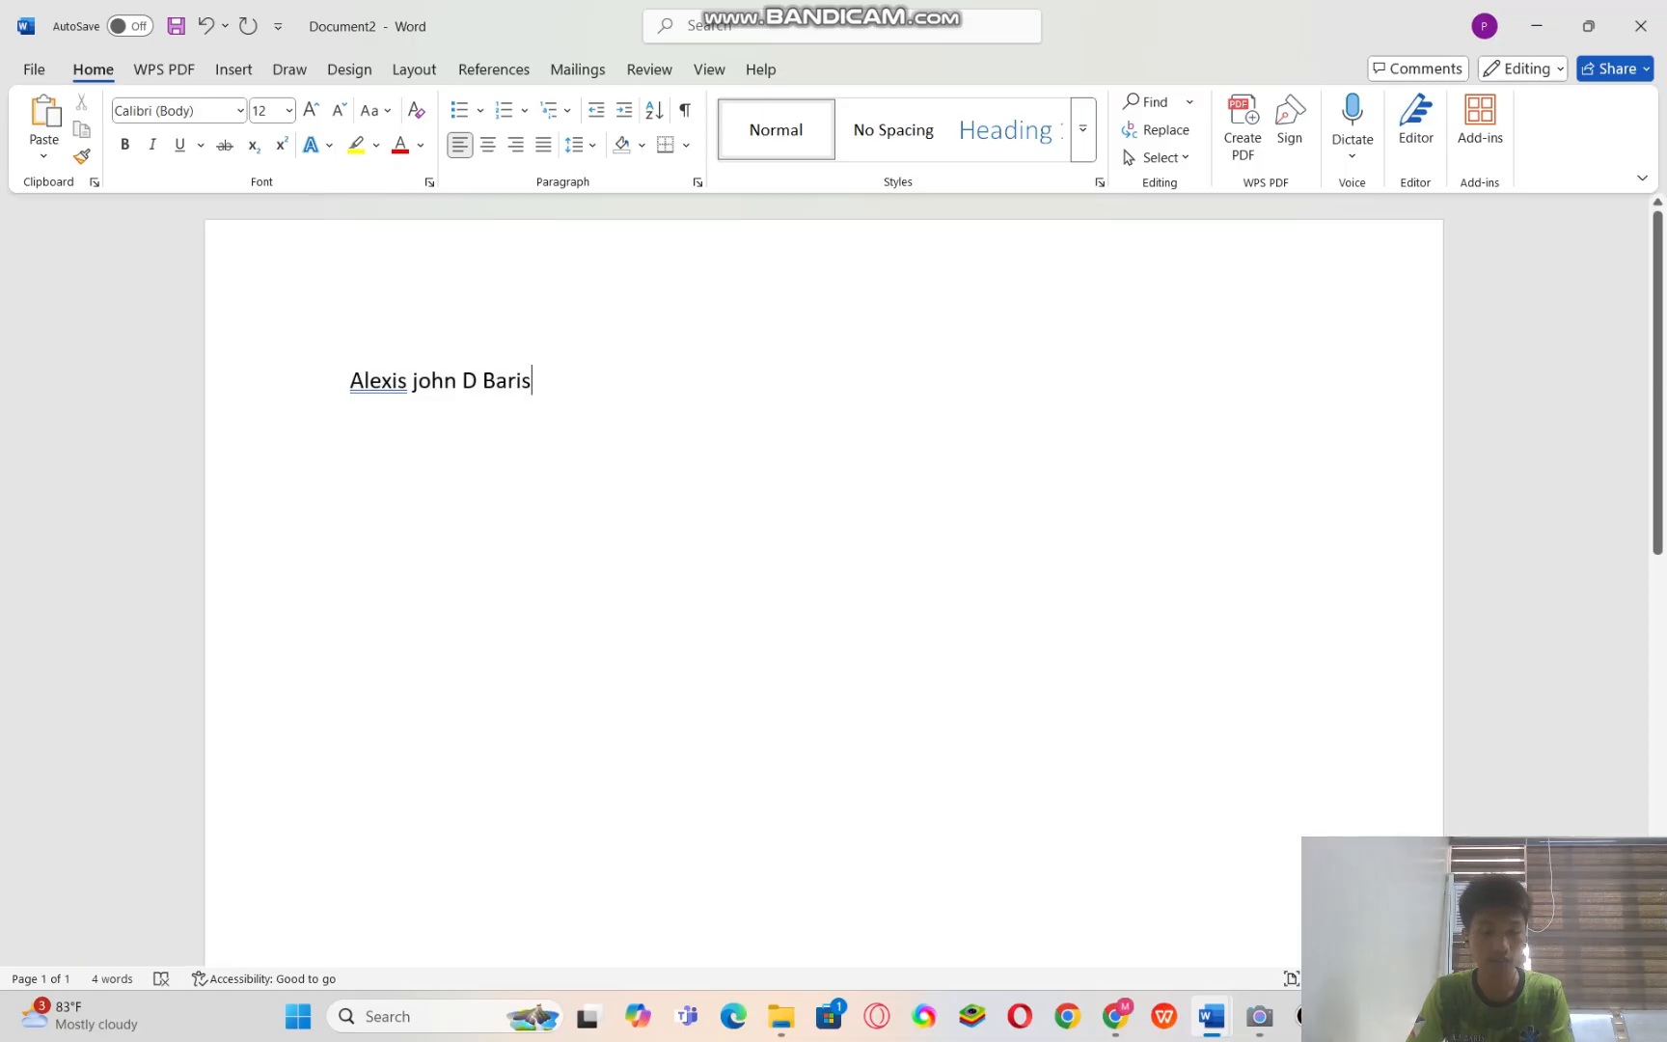
pyautogui.hotkey('ctrl', 'a')
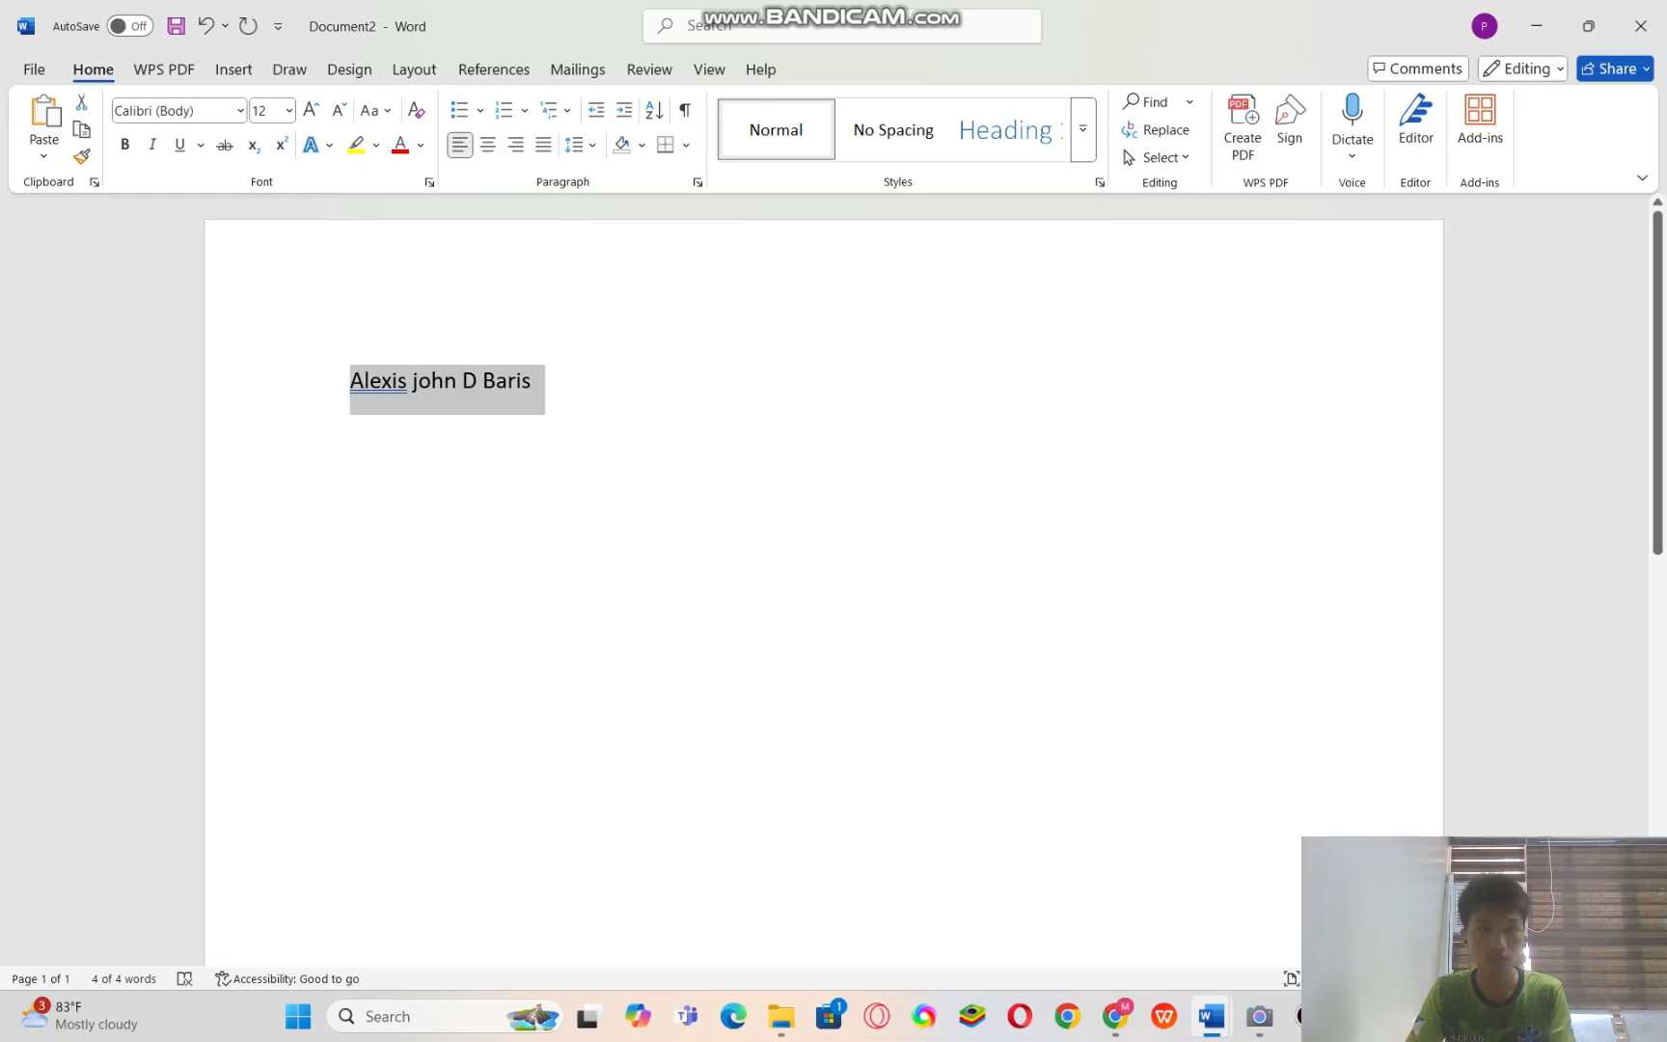
pyautogui.hotkey('ctrl', 'b')
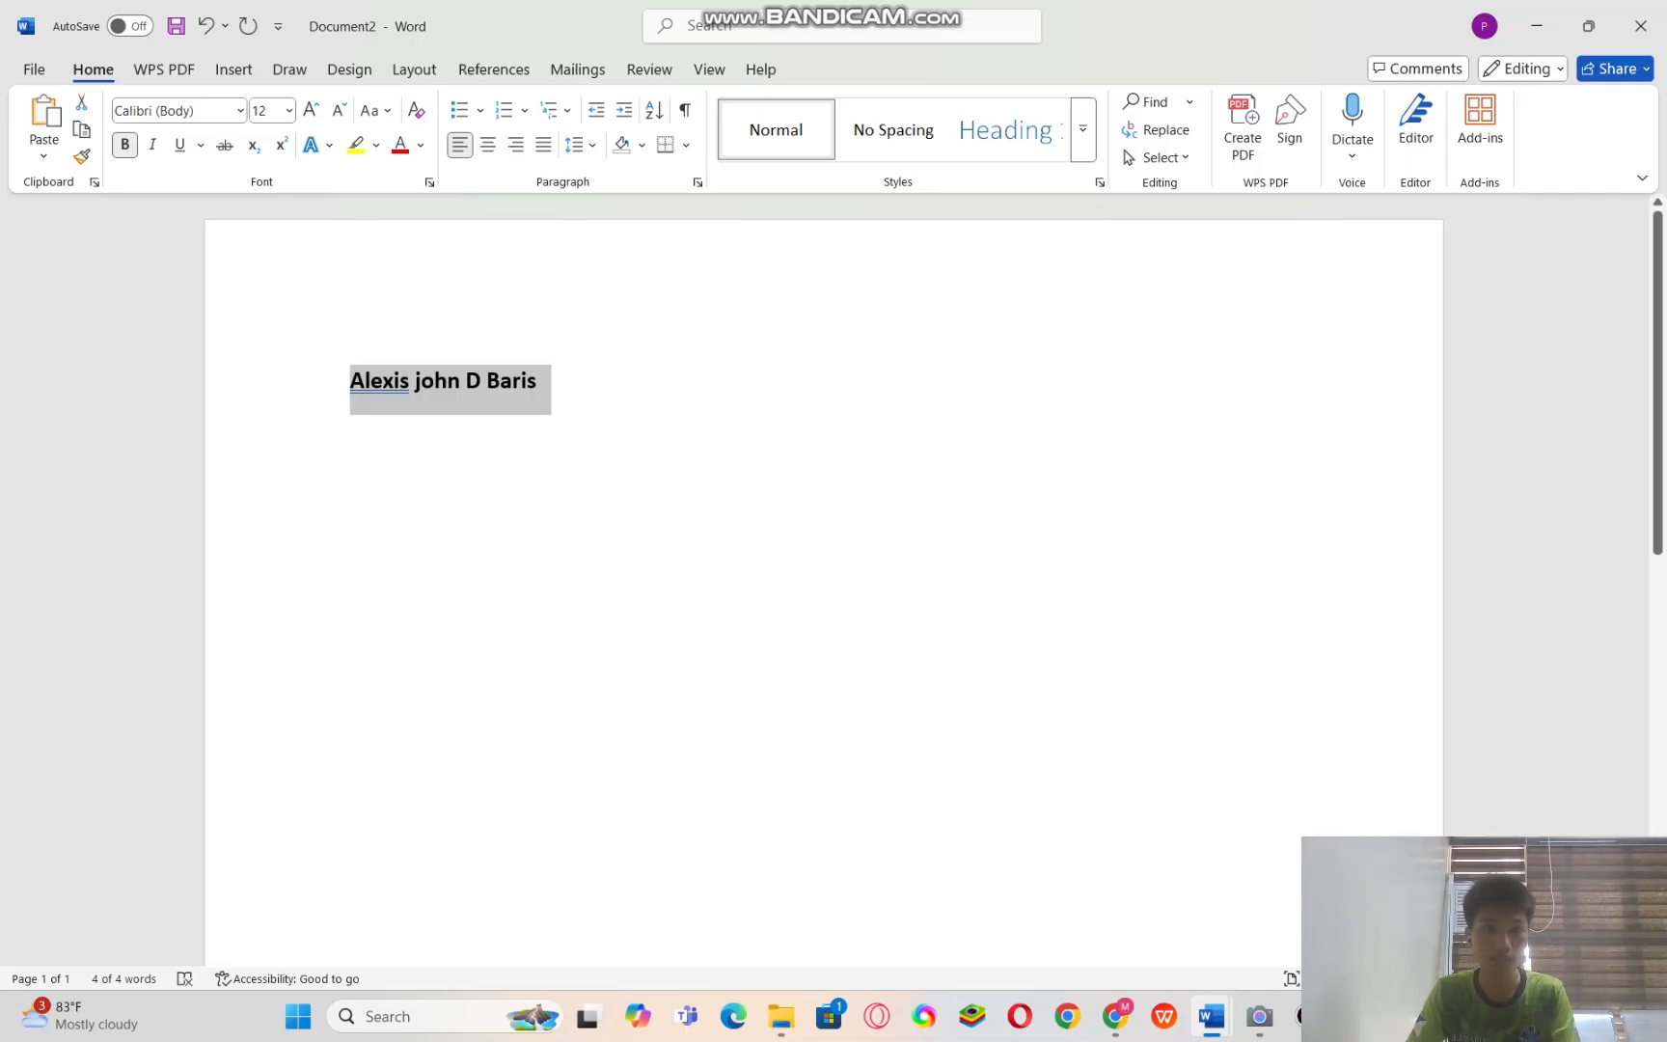
pyautogui.hotkey('ctrl', 'u')
pyautogui.click(538, 381)
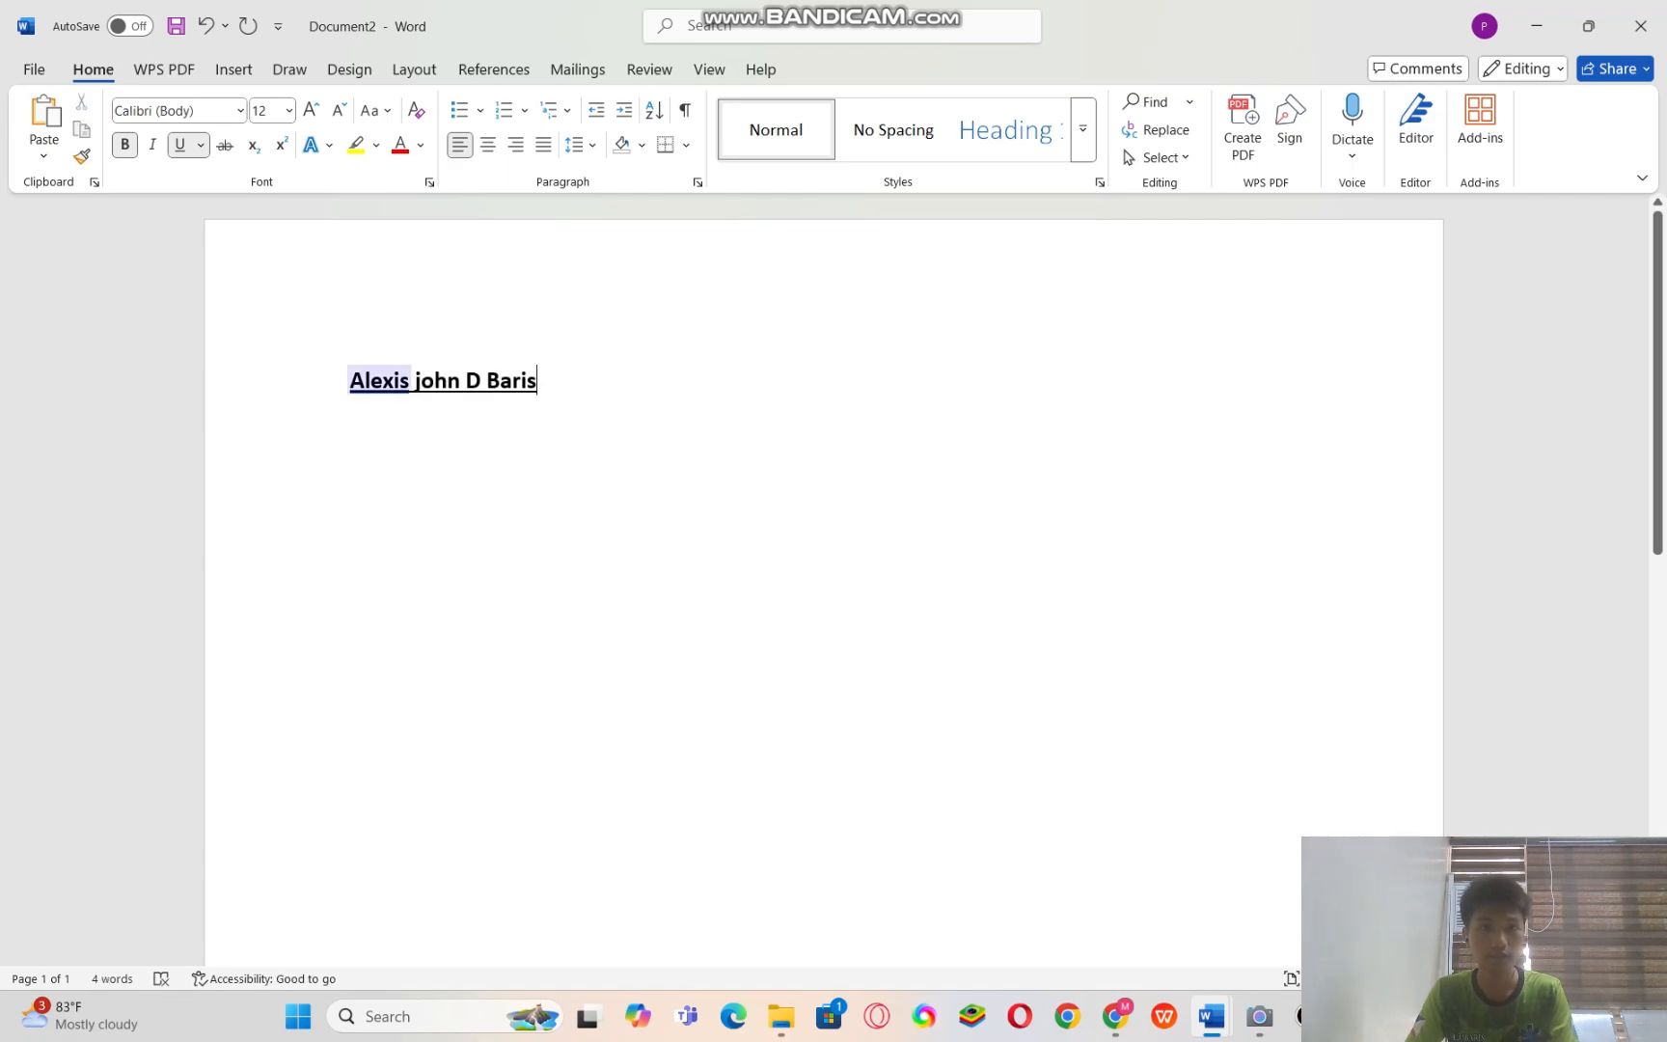
# - Centre the name heading horizontally on the page
pyautogui.click(351, 381)
pyautogui.click(539, 381)
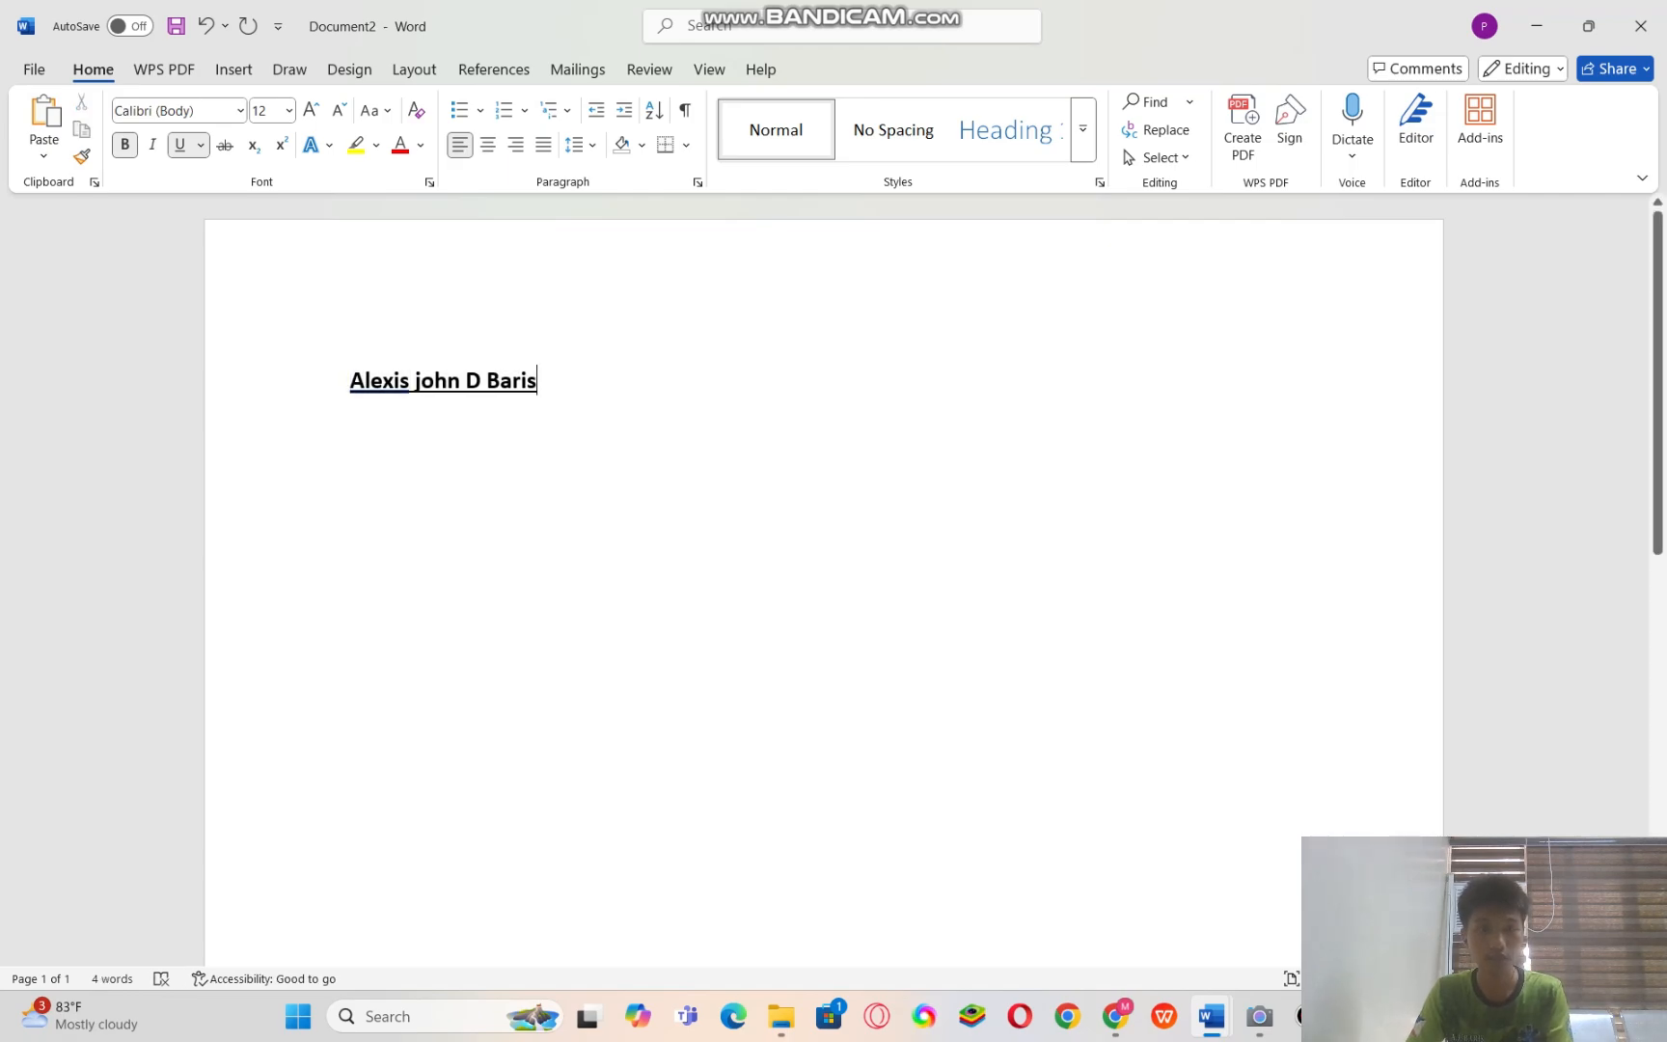
pyautogui.hotkey('ctrl', 'e')
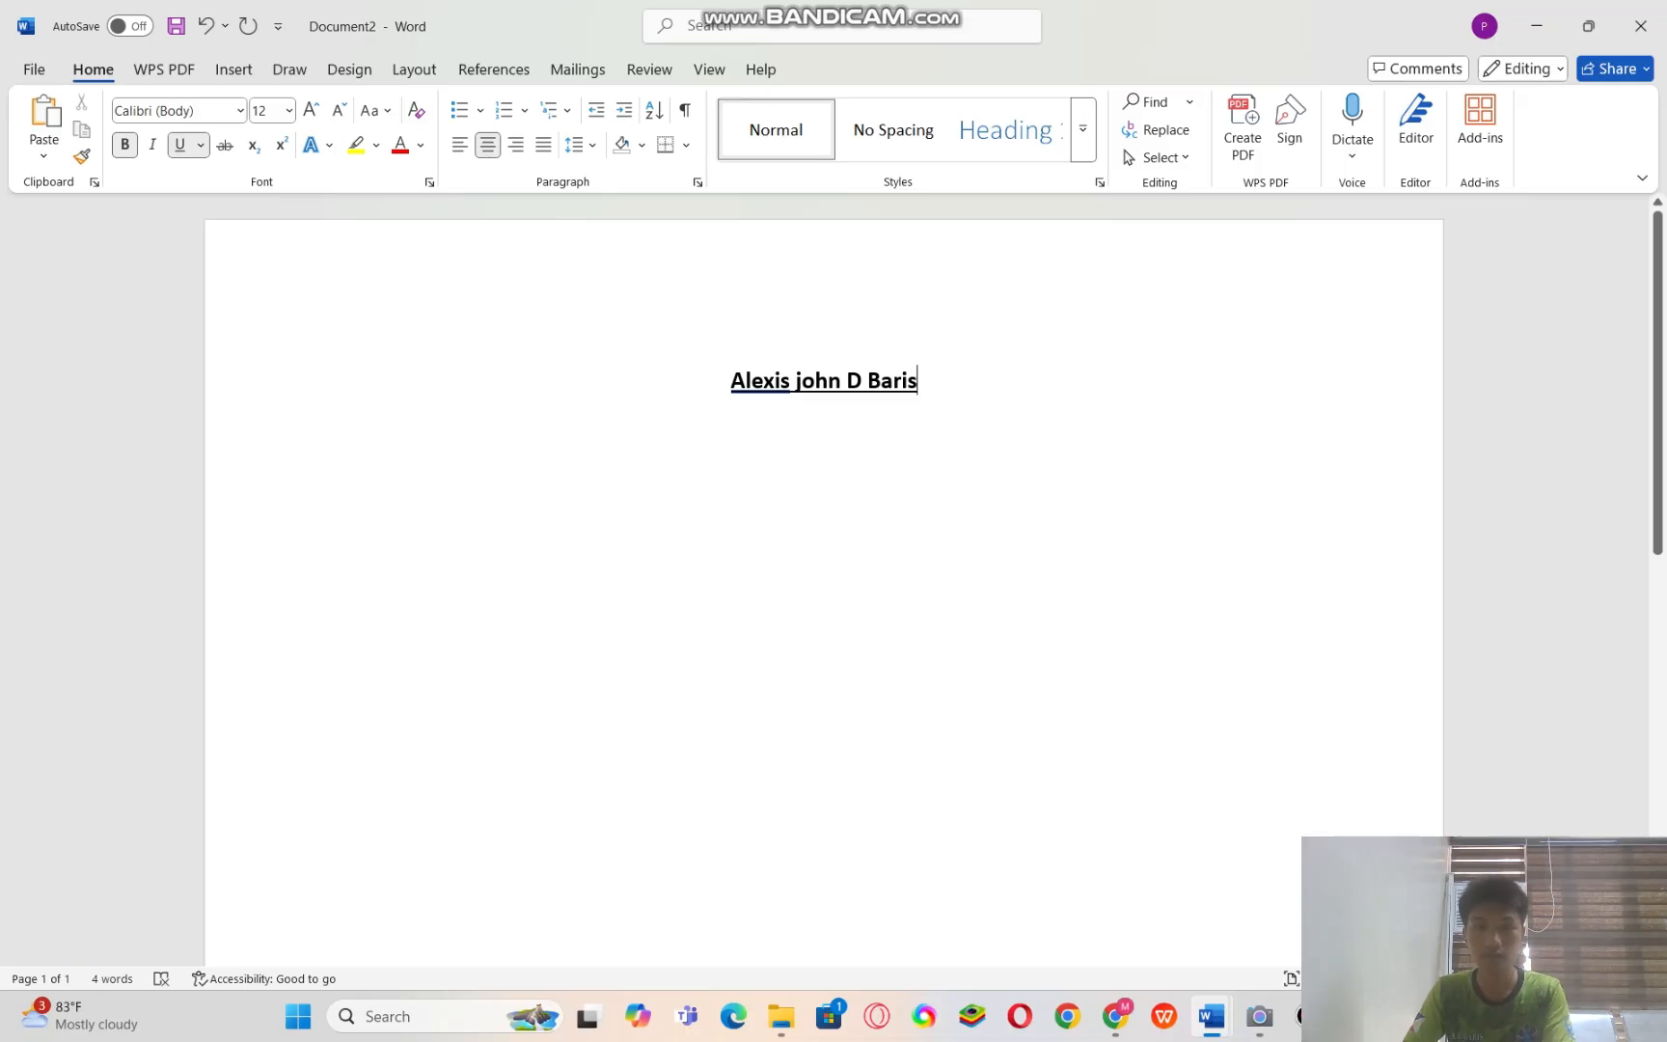
# - Copy the self-introduction paragraph from Document1 and paste it on a new line below the name heading in Document2
pyautogui.press('Return')
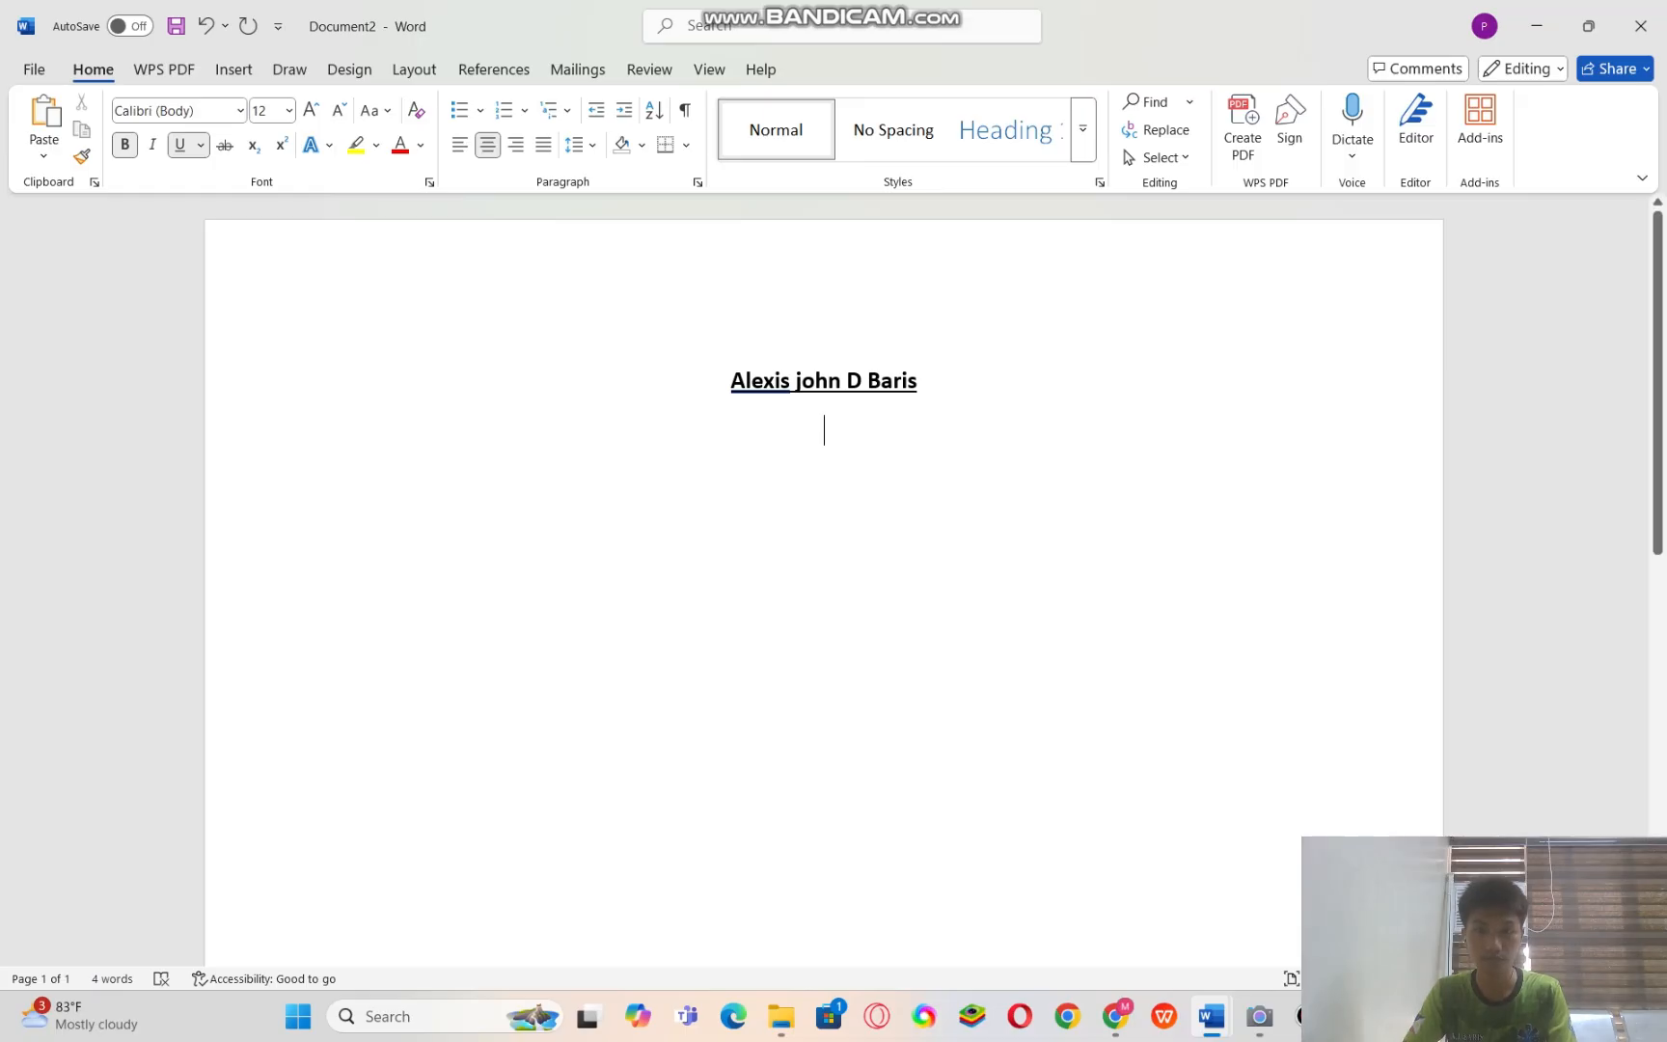
pyautogui.moveTo(1211, 1016)
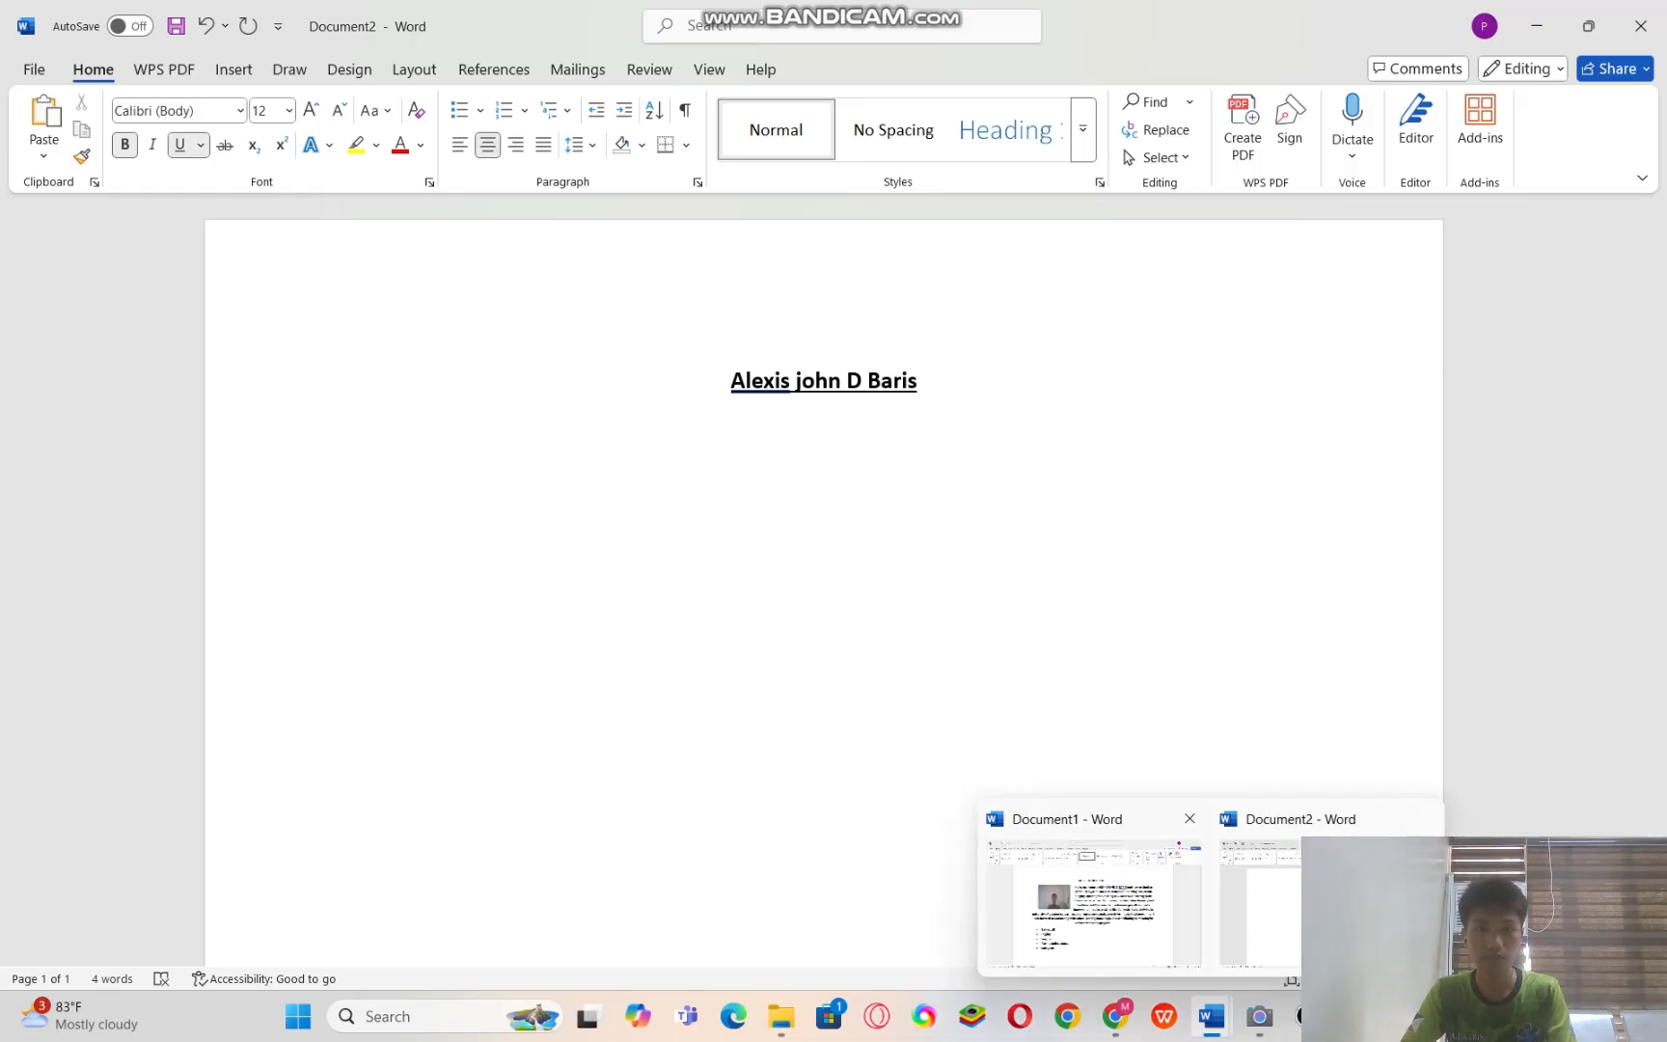
pyautogui.click(1079, 895)
pyautogui.click(698, 366)
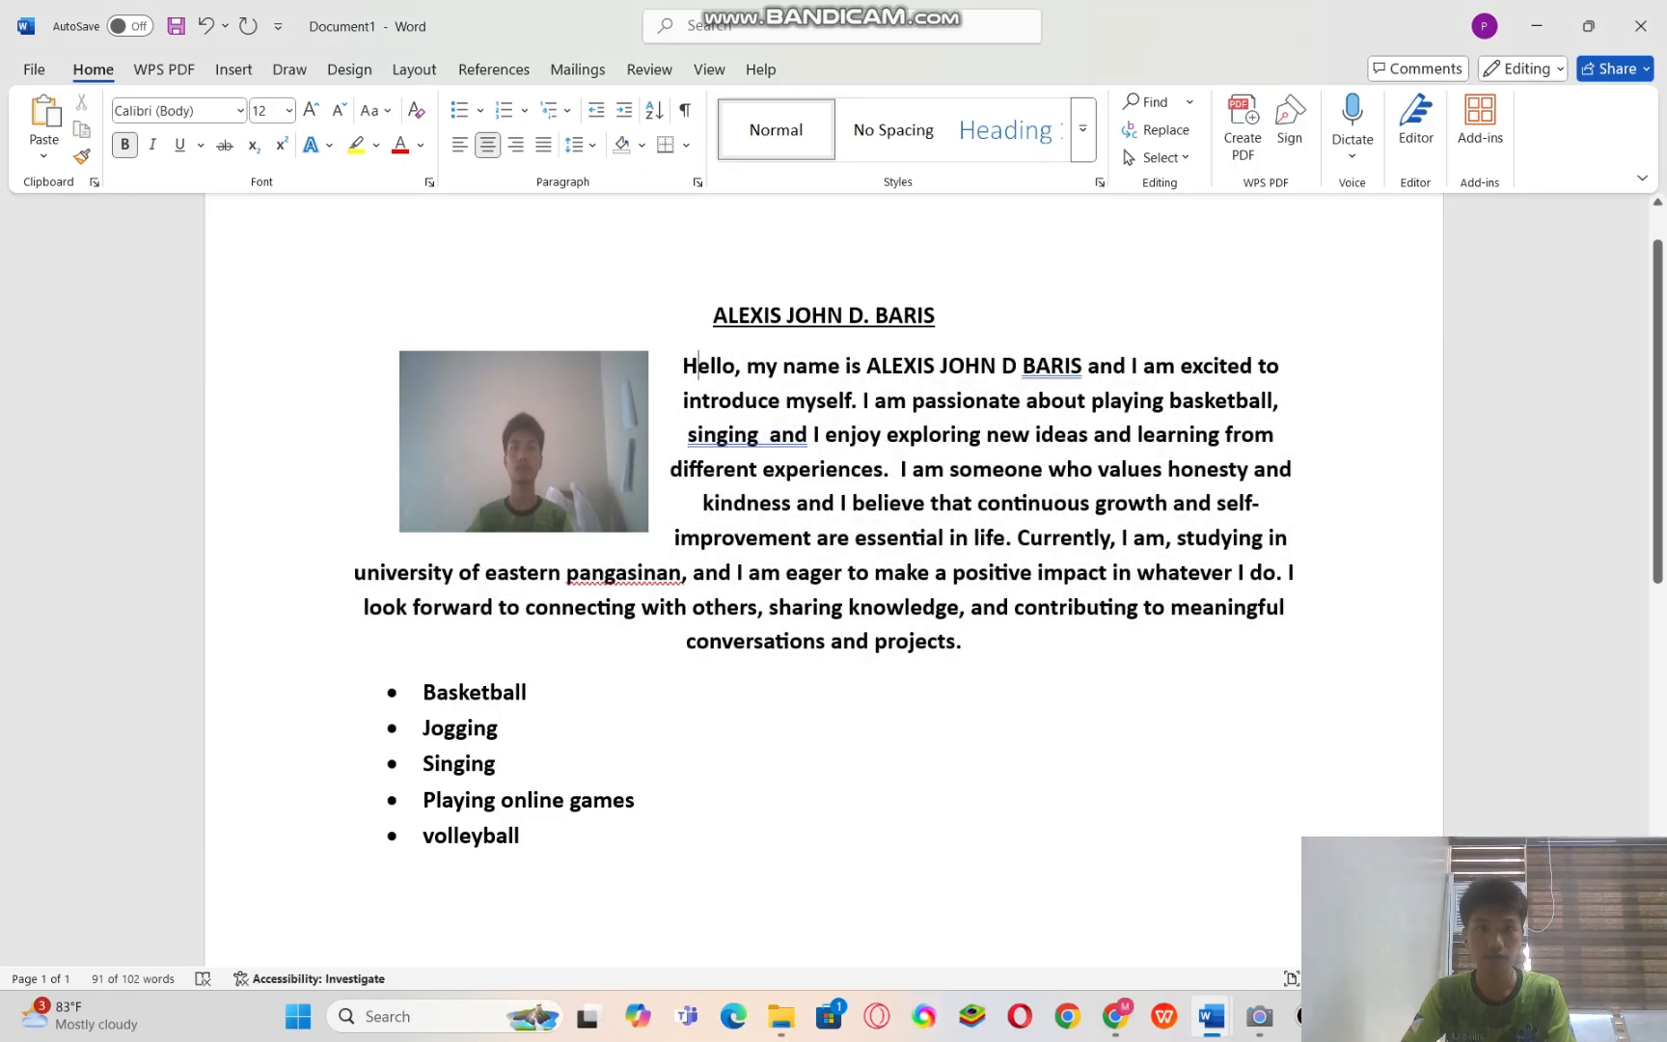
pyautogui.moveTo(698, 367); pyautogui.dragTo(956, 645)
pyautogui.hotkey('ctrl', 'c')
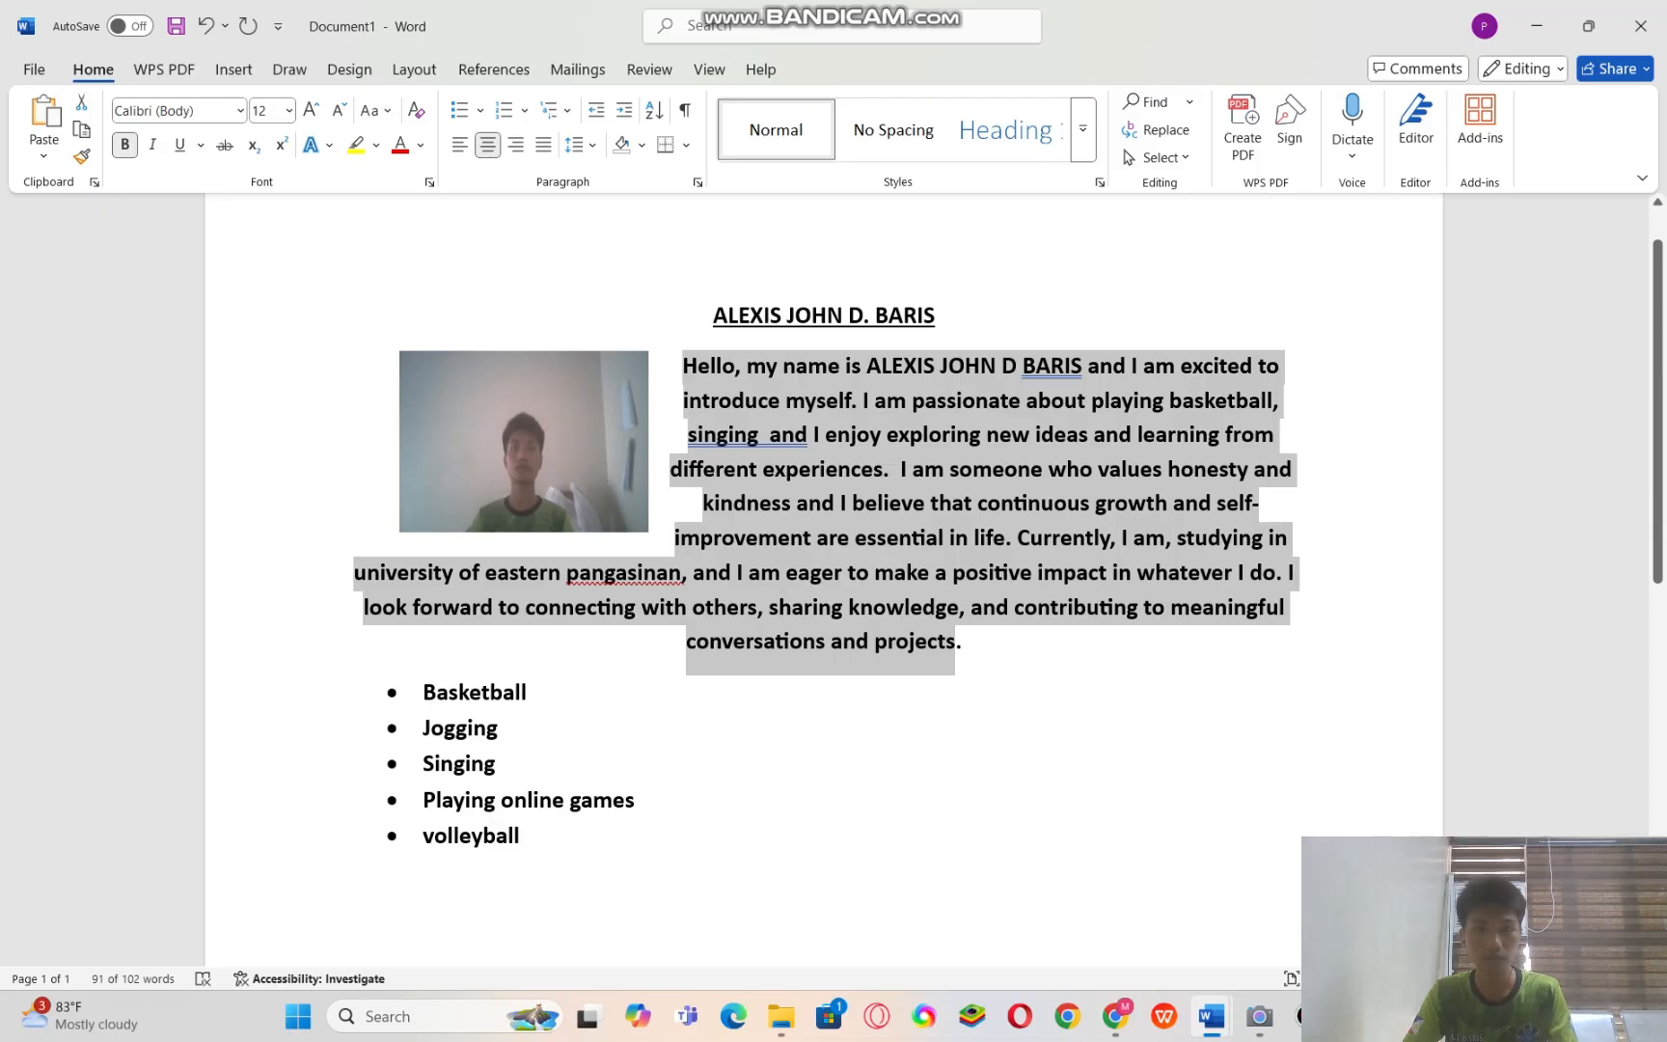
pyautogui.hotkey('alt', 'Tab')
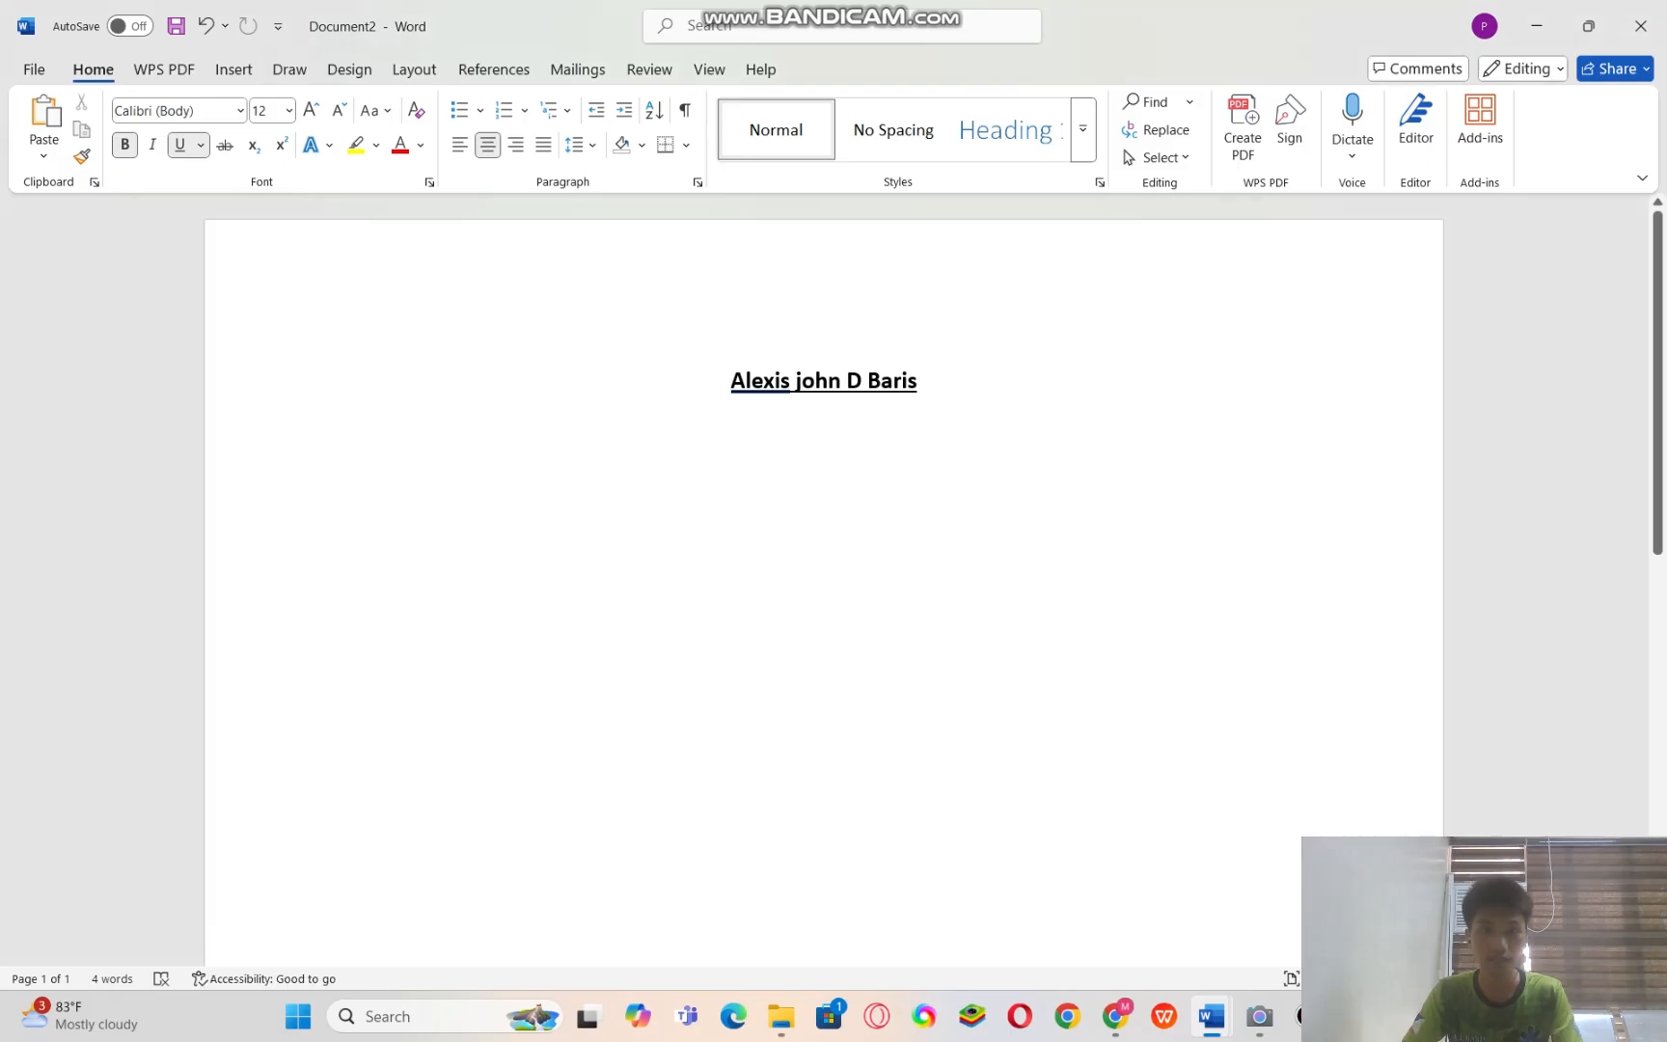
pyautogui.hotkey('ctrl', 'v')
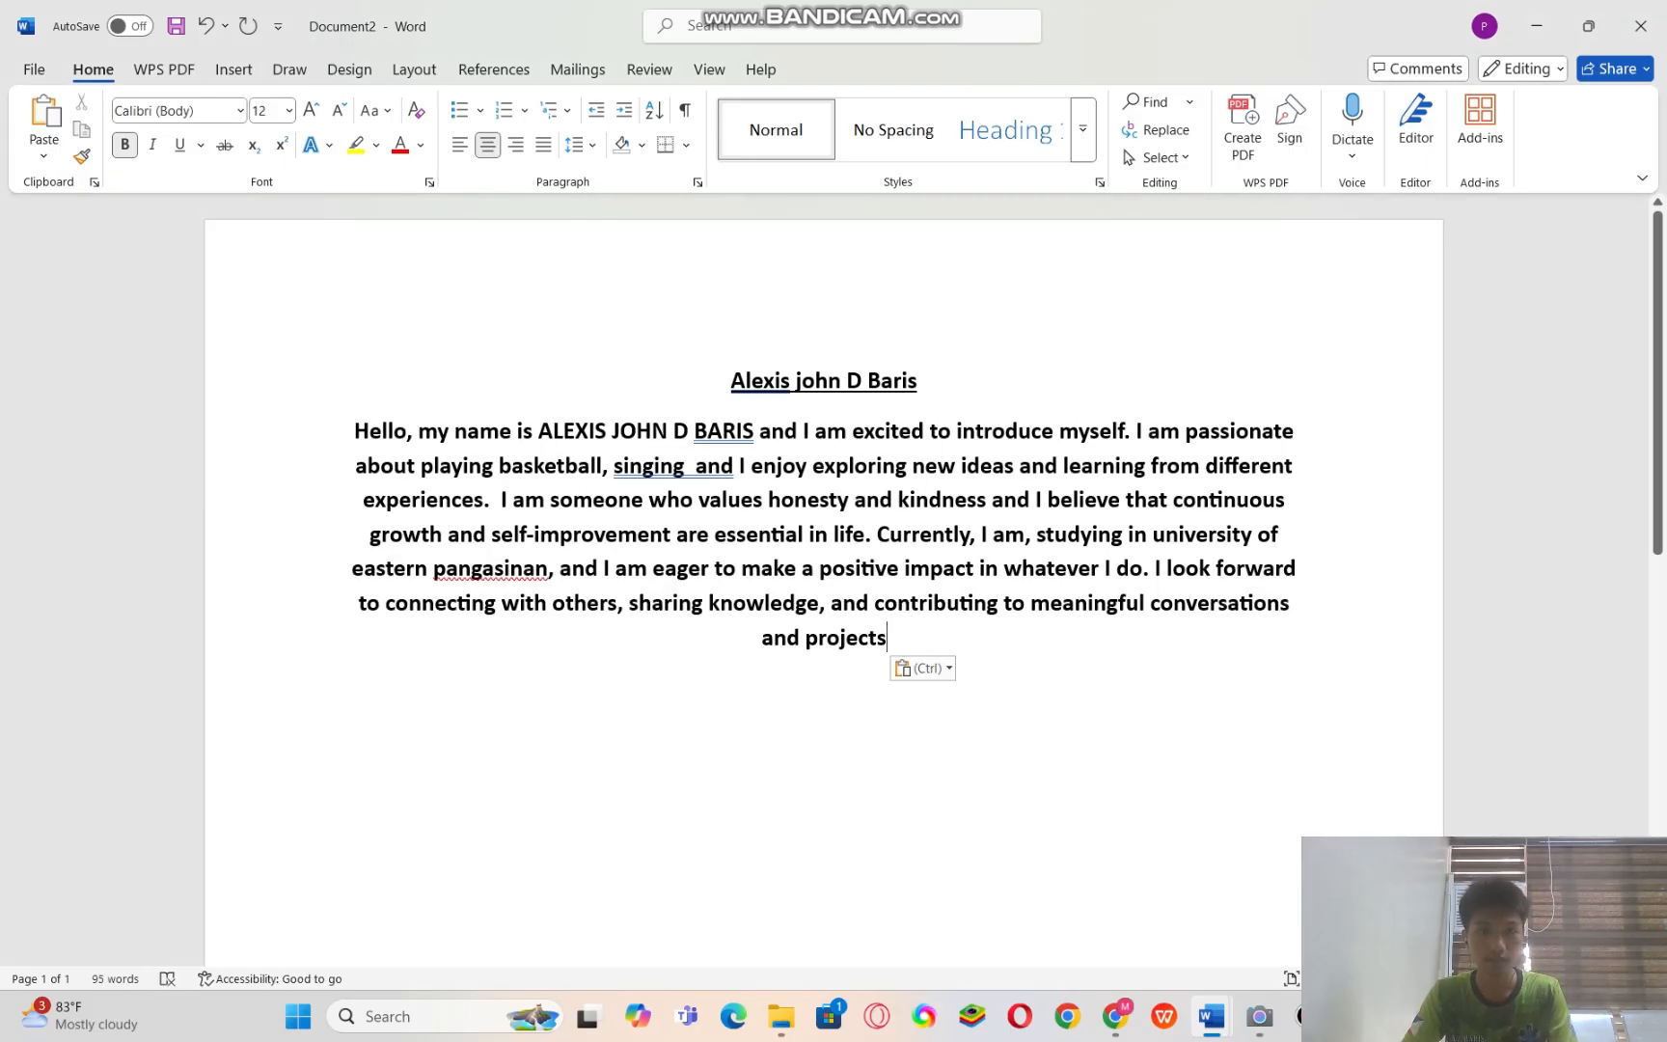
# - Correct the misspelled "pangasinan" to "Pangasinan" in the pasted introduction paragraph
pyautogui.click(549, 568)
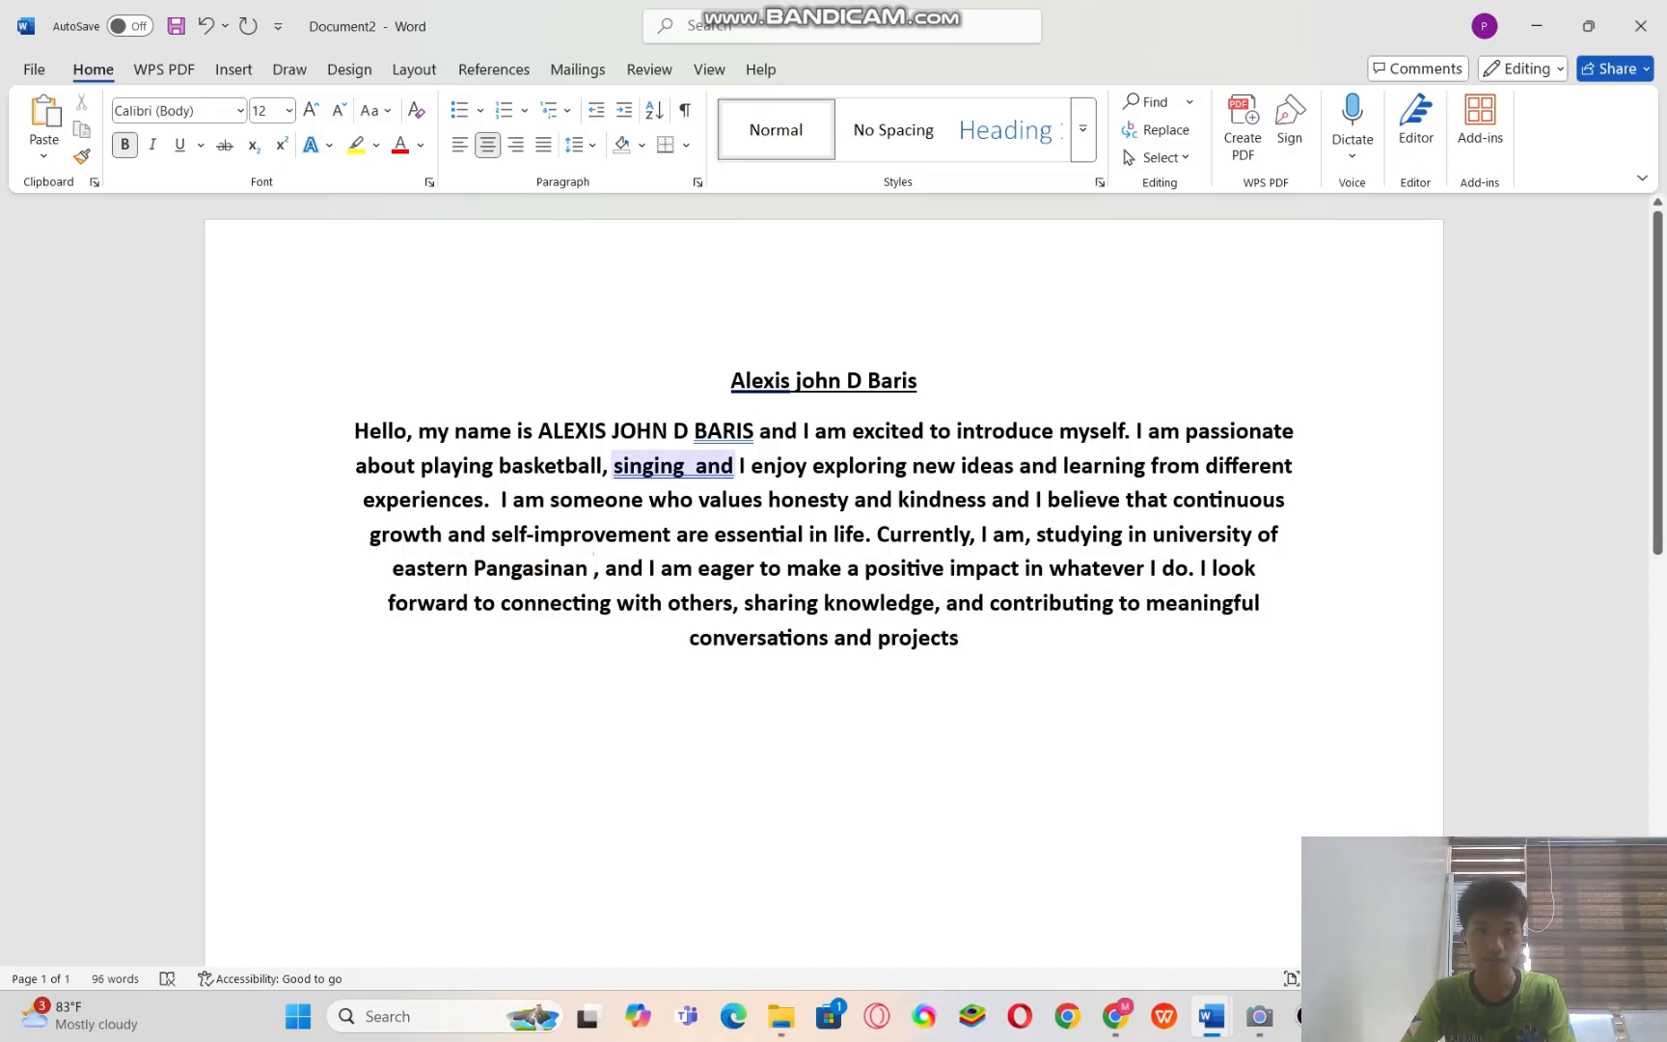
pyautogui.moveTo(354, 430); pyautogui.dragTo(959, 637)
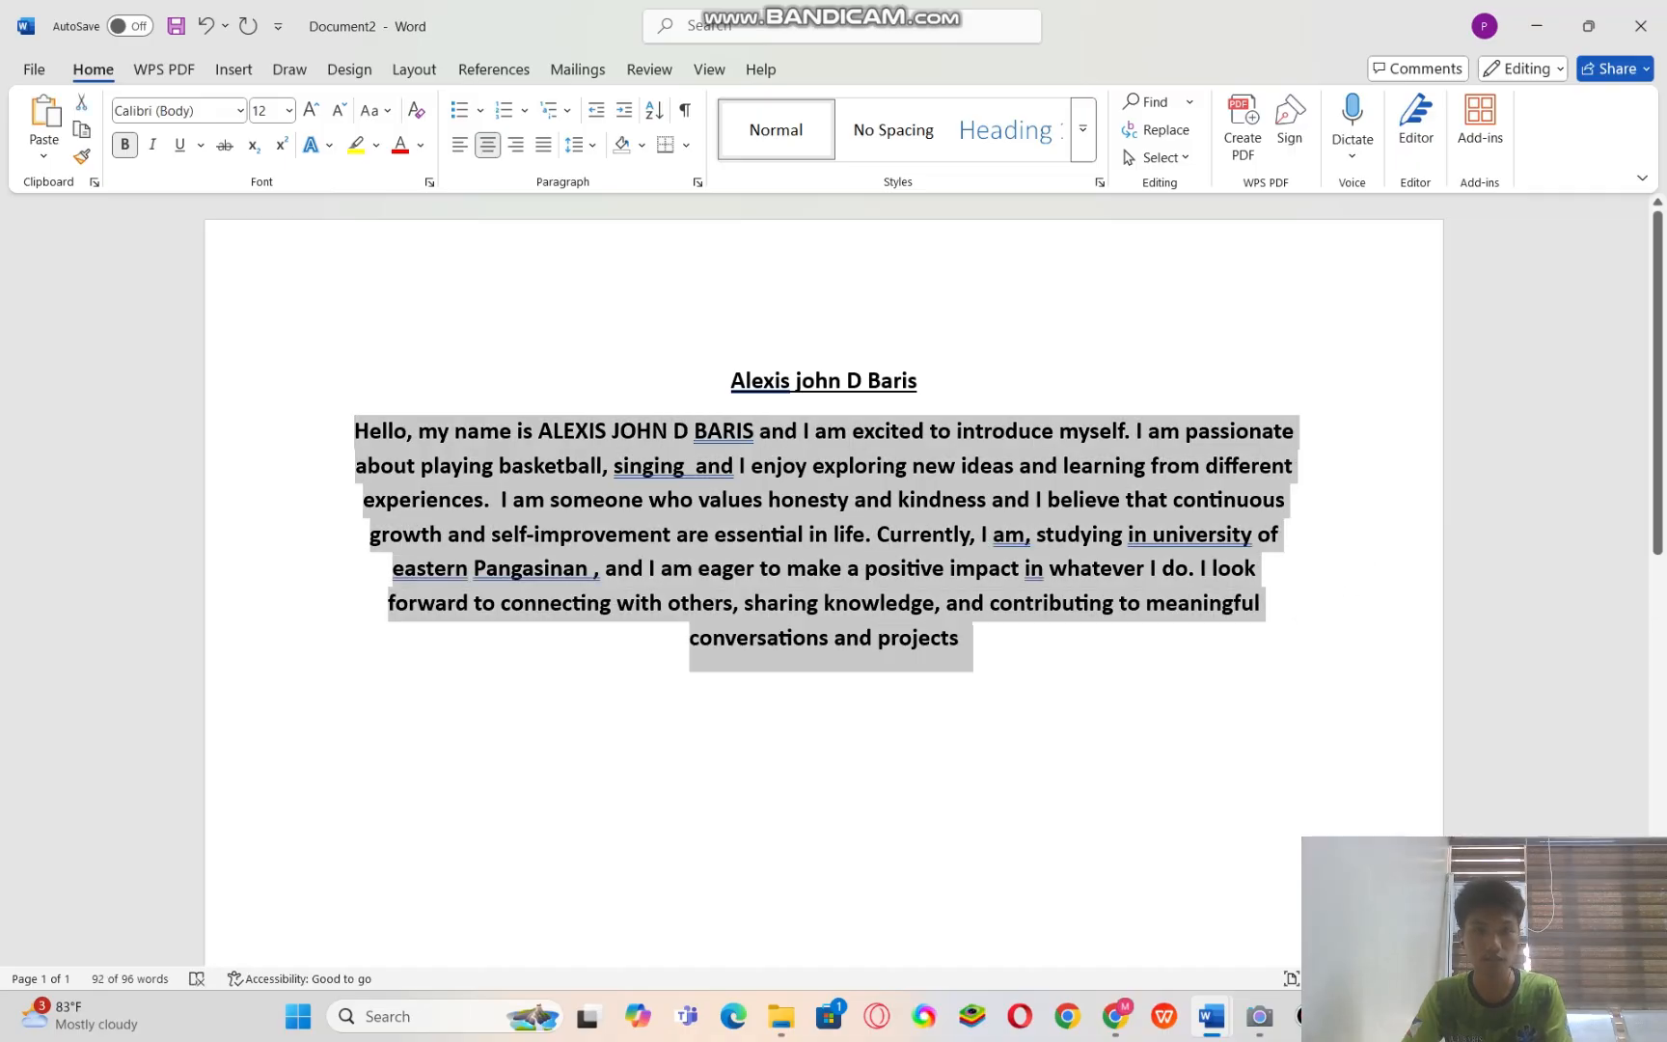
pyautogui.click(959, 637)
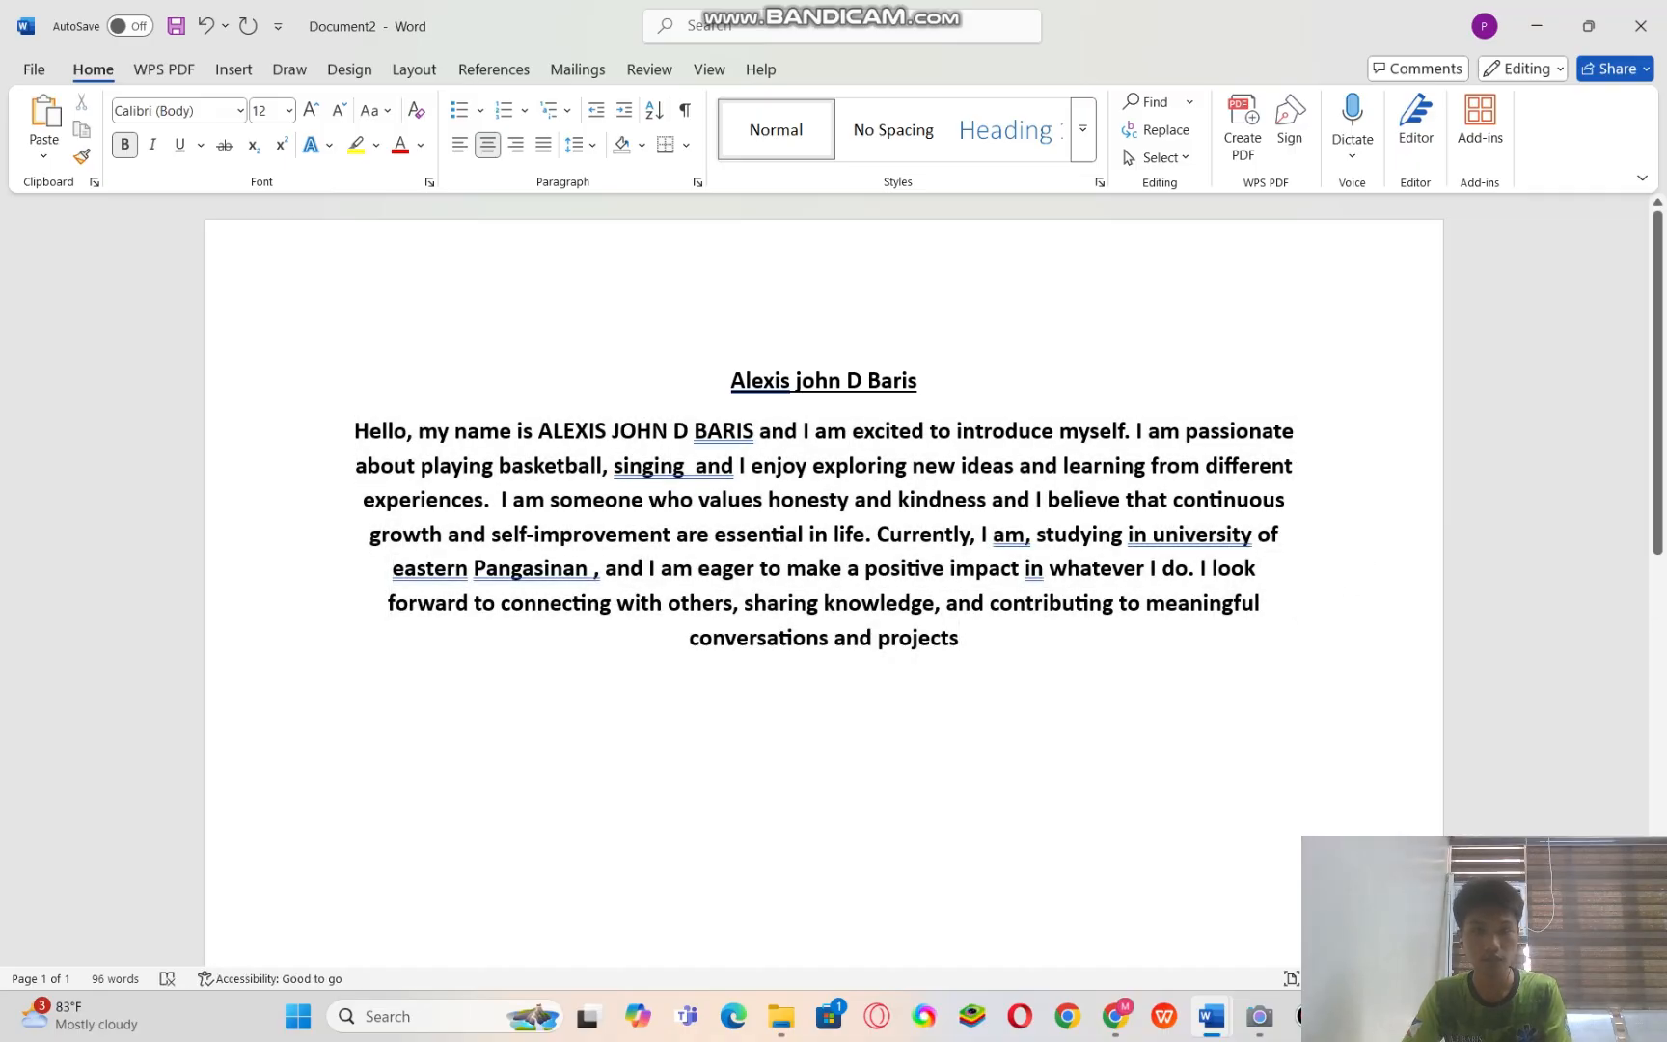
# - Change the font of the entire document text to Times New Roman
pyautogui.hotkey('ctrl', 'a')
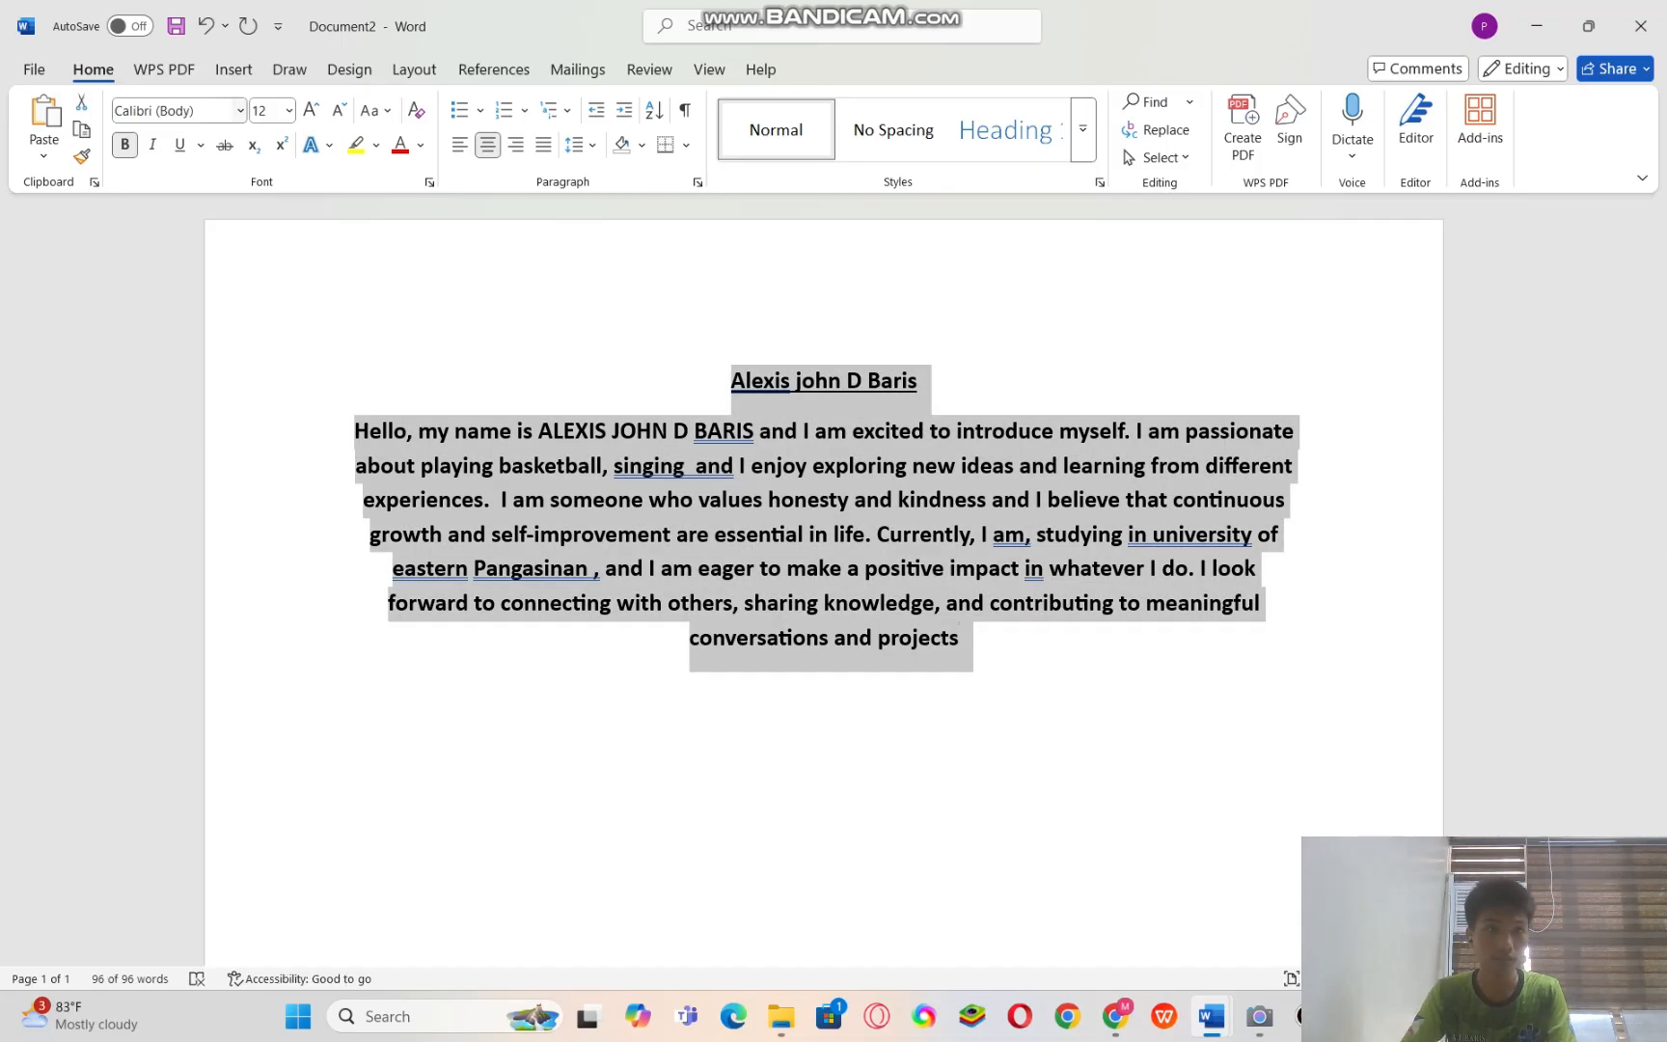
pyautogui.click(240, 111)
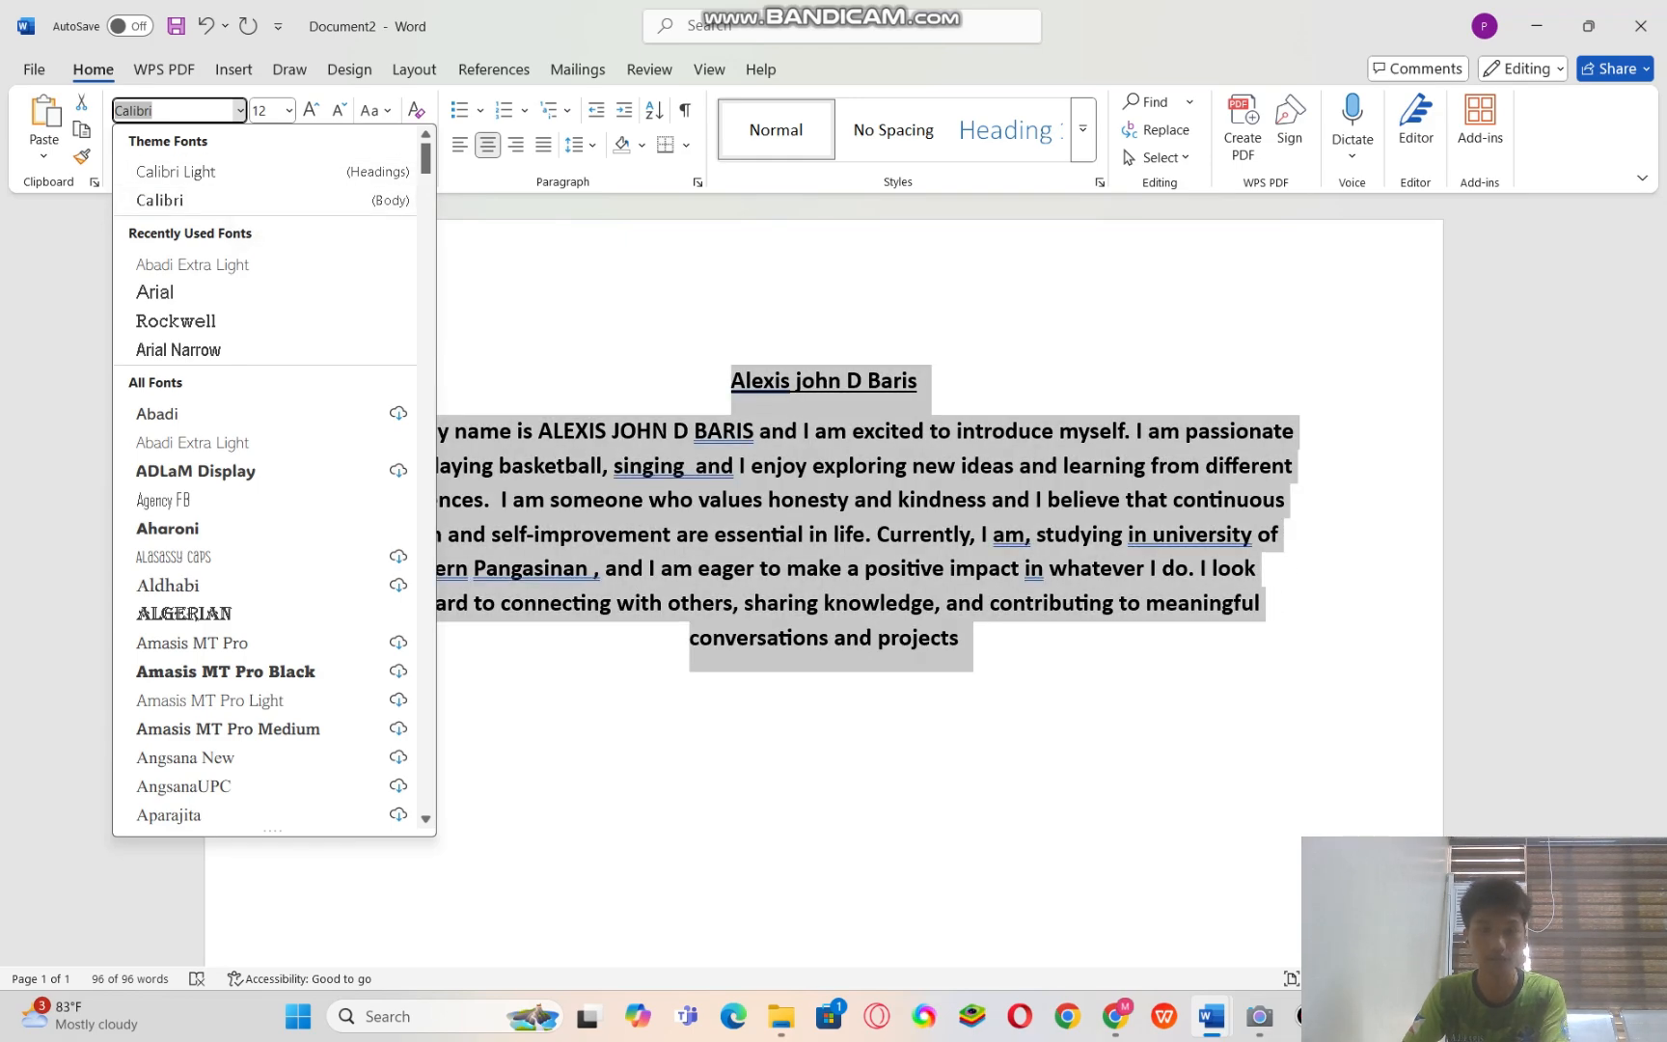
pyautogui.click(189, 111)
pyautogui.press('BackSpace')
pyautogui.press('BackSpace')
pyautogui.press('BackSpace')
pyautogui.press('BackSpace')
pyautogui.press('BackSpace')
pyautogui.press('BackSpace')
pyautogui.press('BackSpace')
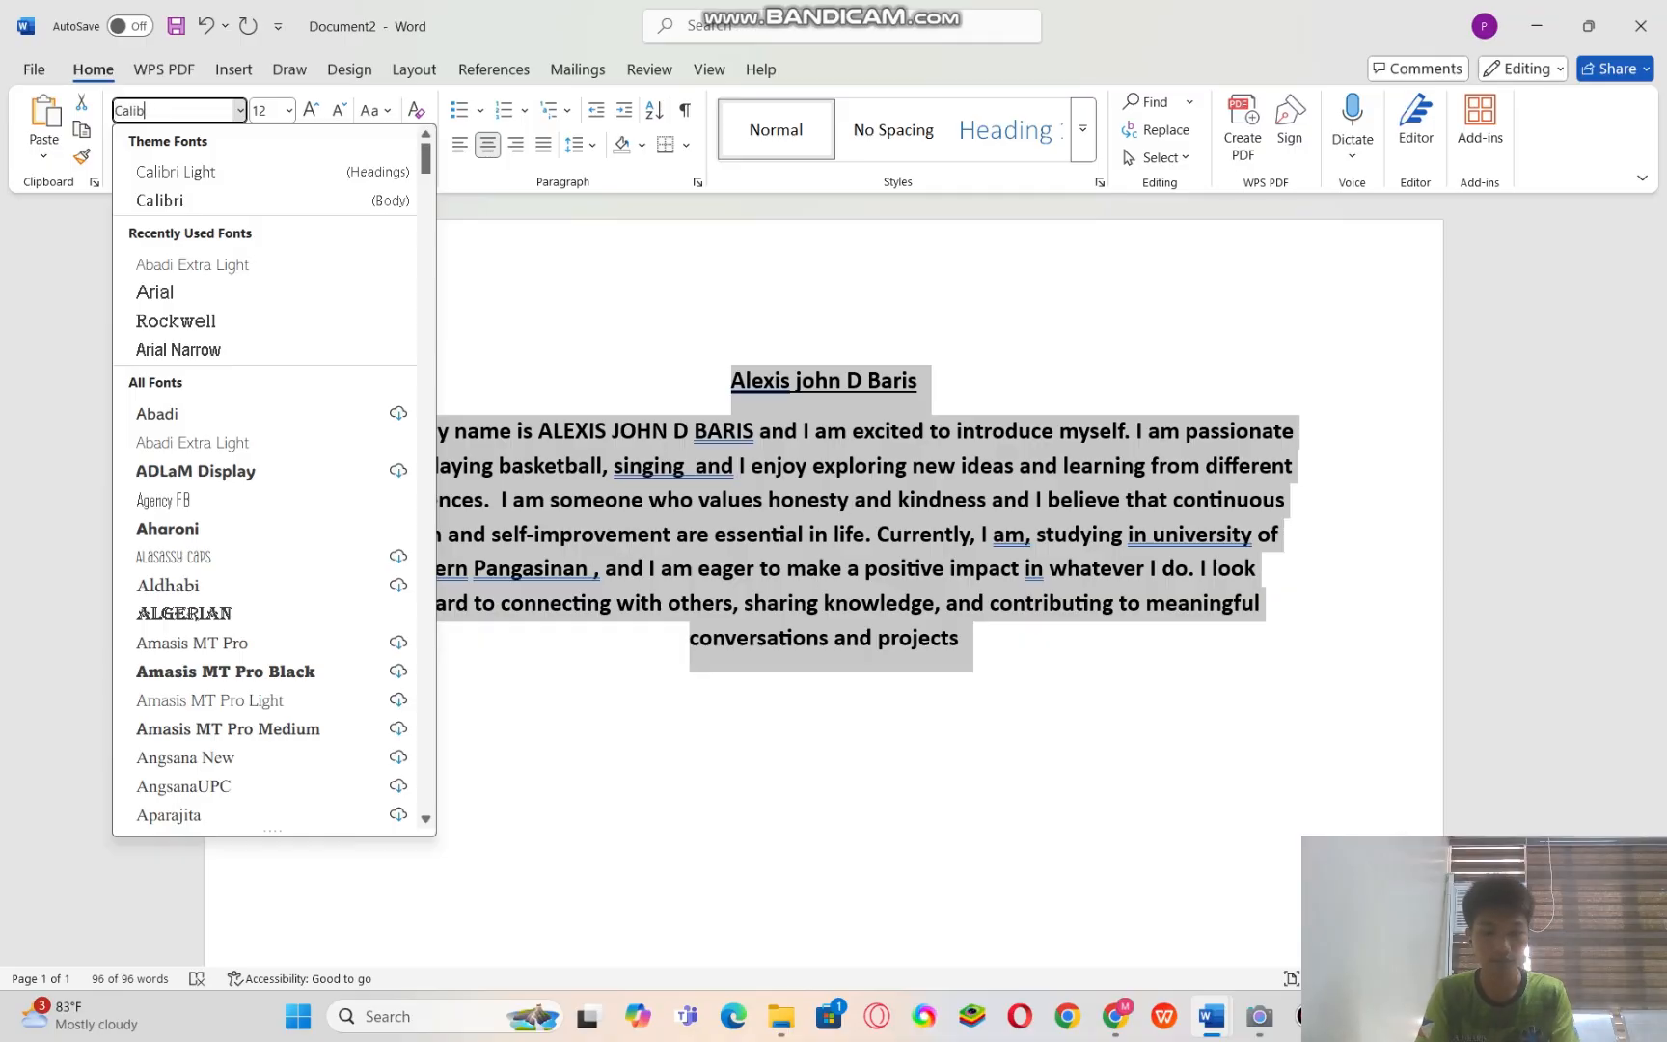
pyautogui.write('Times New Roman')
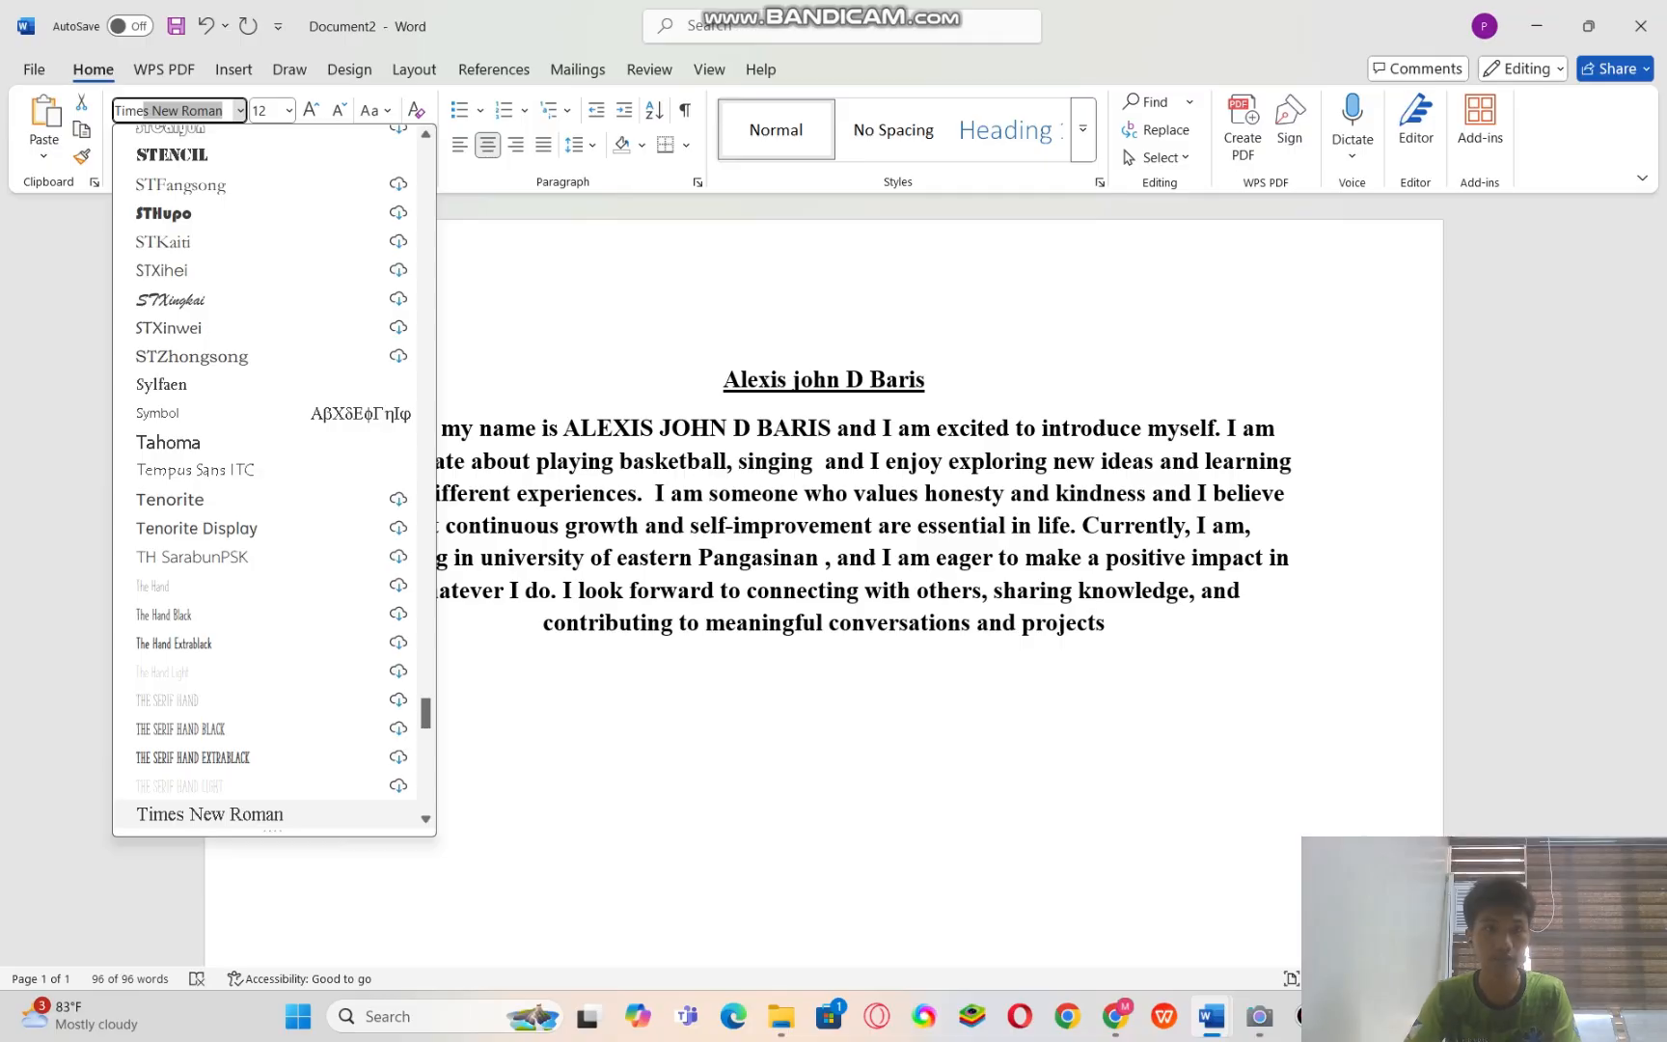
pyautogui.press('Return')
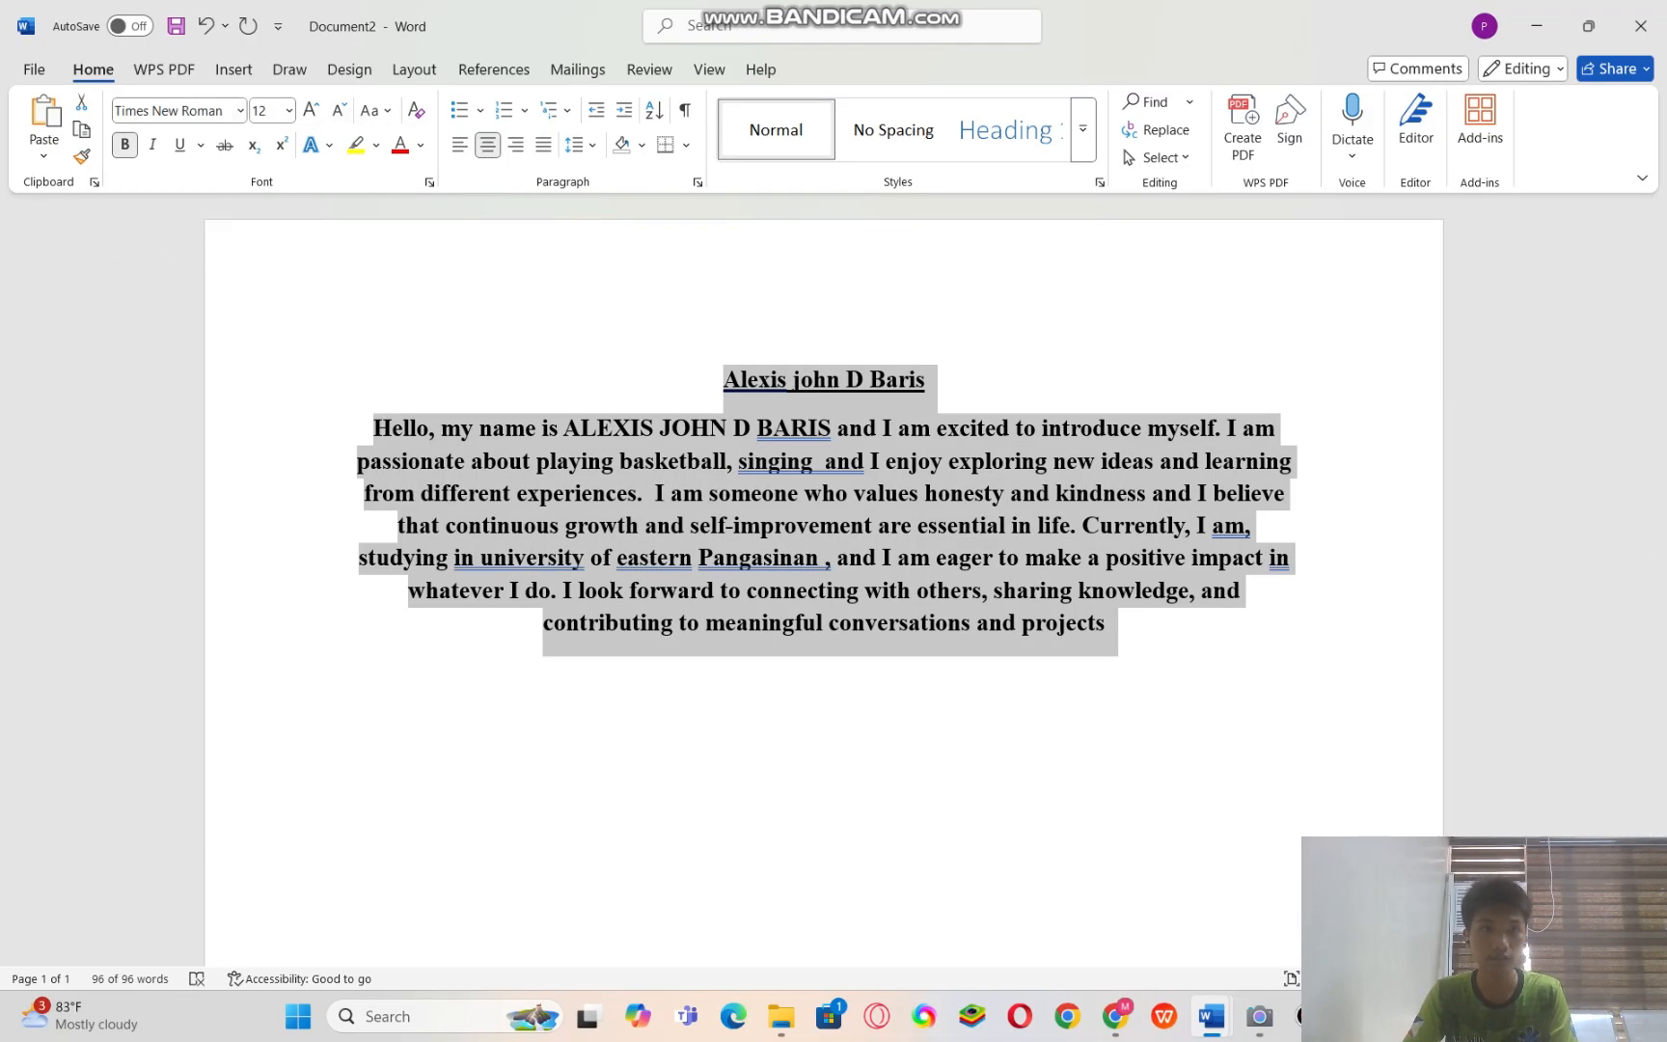
# - Set the font size of the heading and the introduction paragraph to 14
pyautogui.click(263, 111)
pyautogui.click(289, 111)
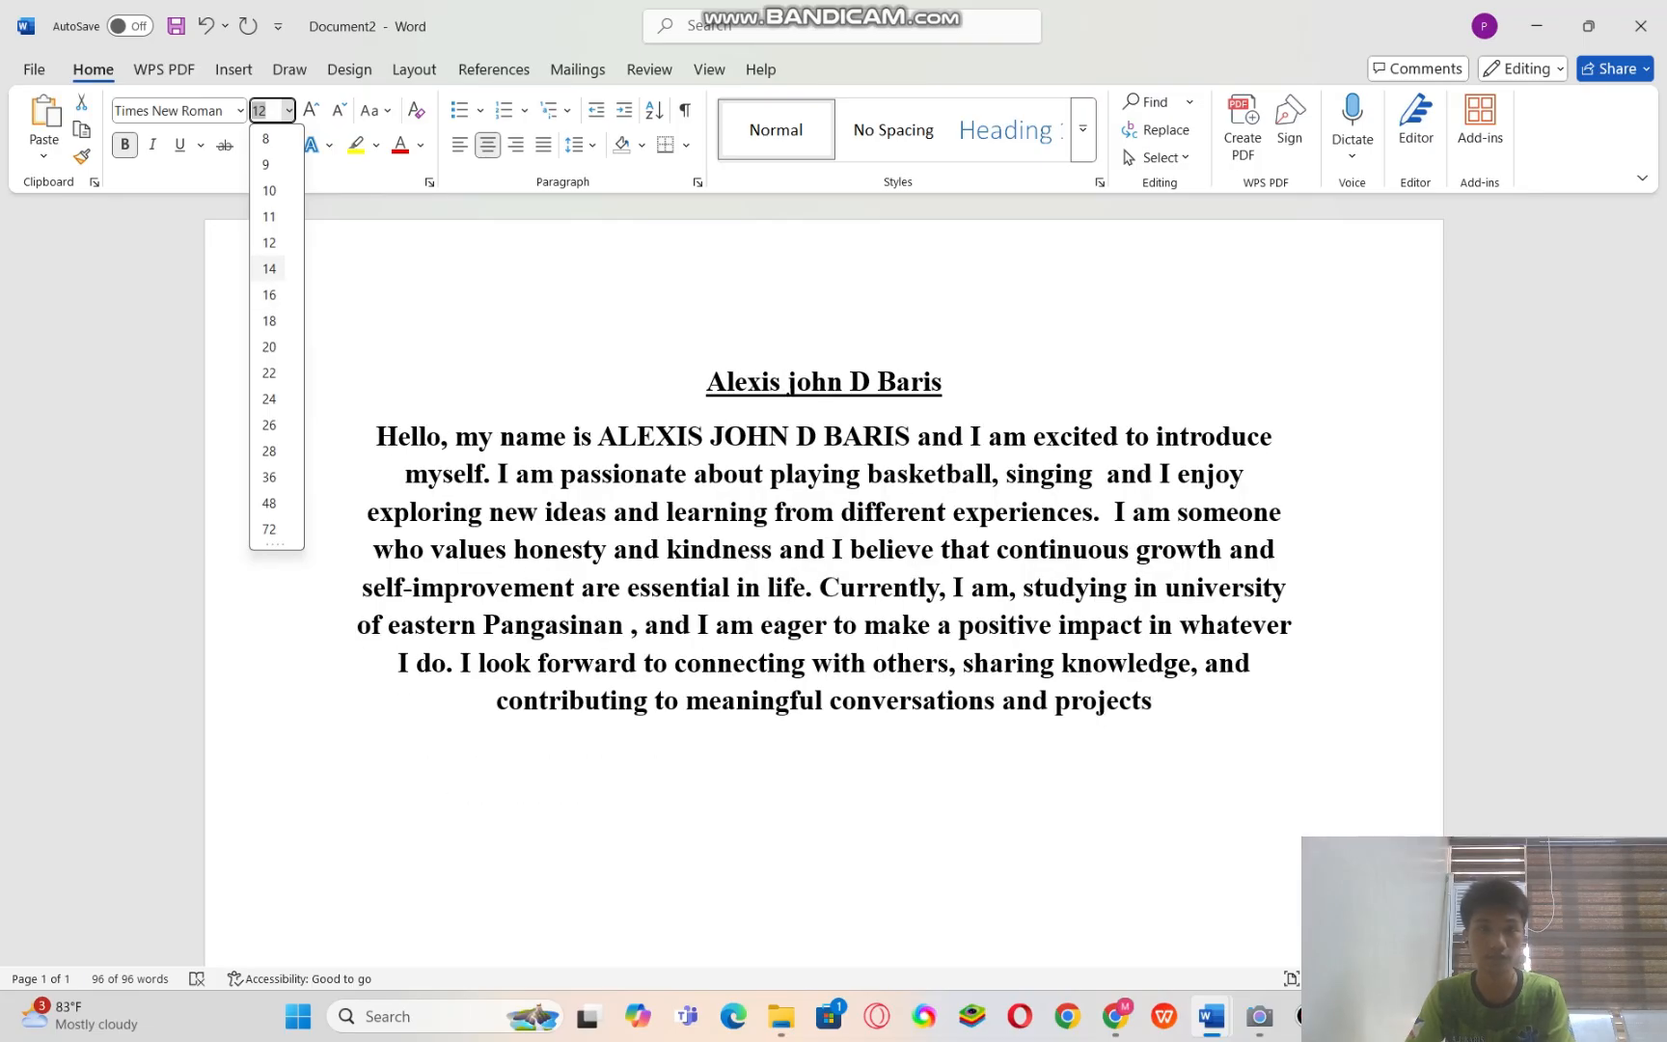
pyautogui.click(269, 268)
pyautogui.press('Right')
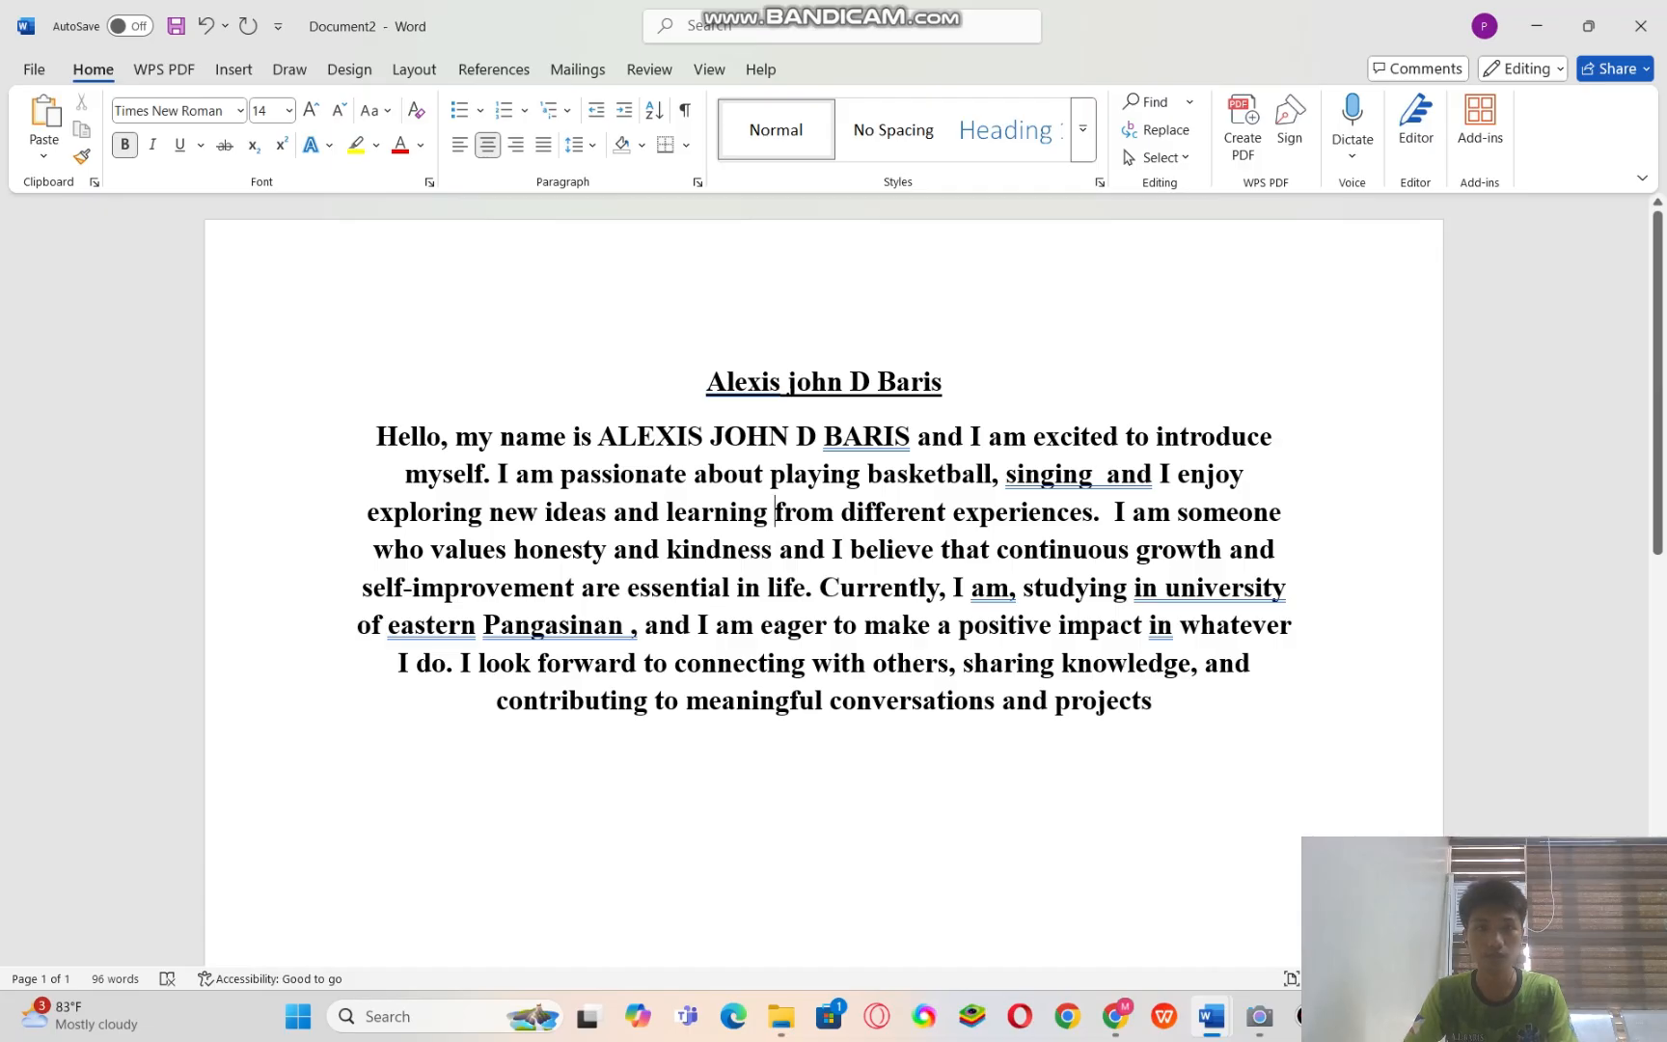
# - Try left and right alignment on the introduction paragraph and return it to centre alignment
pyautogui.moveTo(374, 436); pyautogui.dragTo(1165, 719)
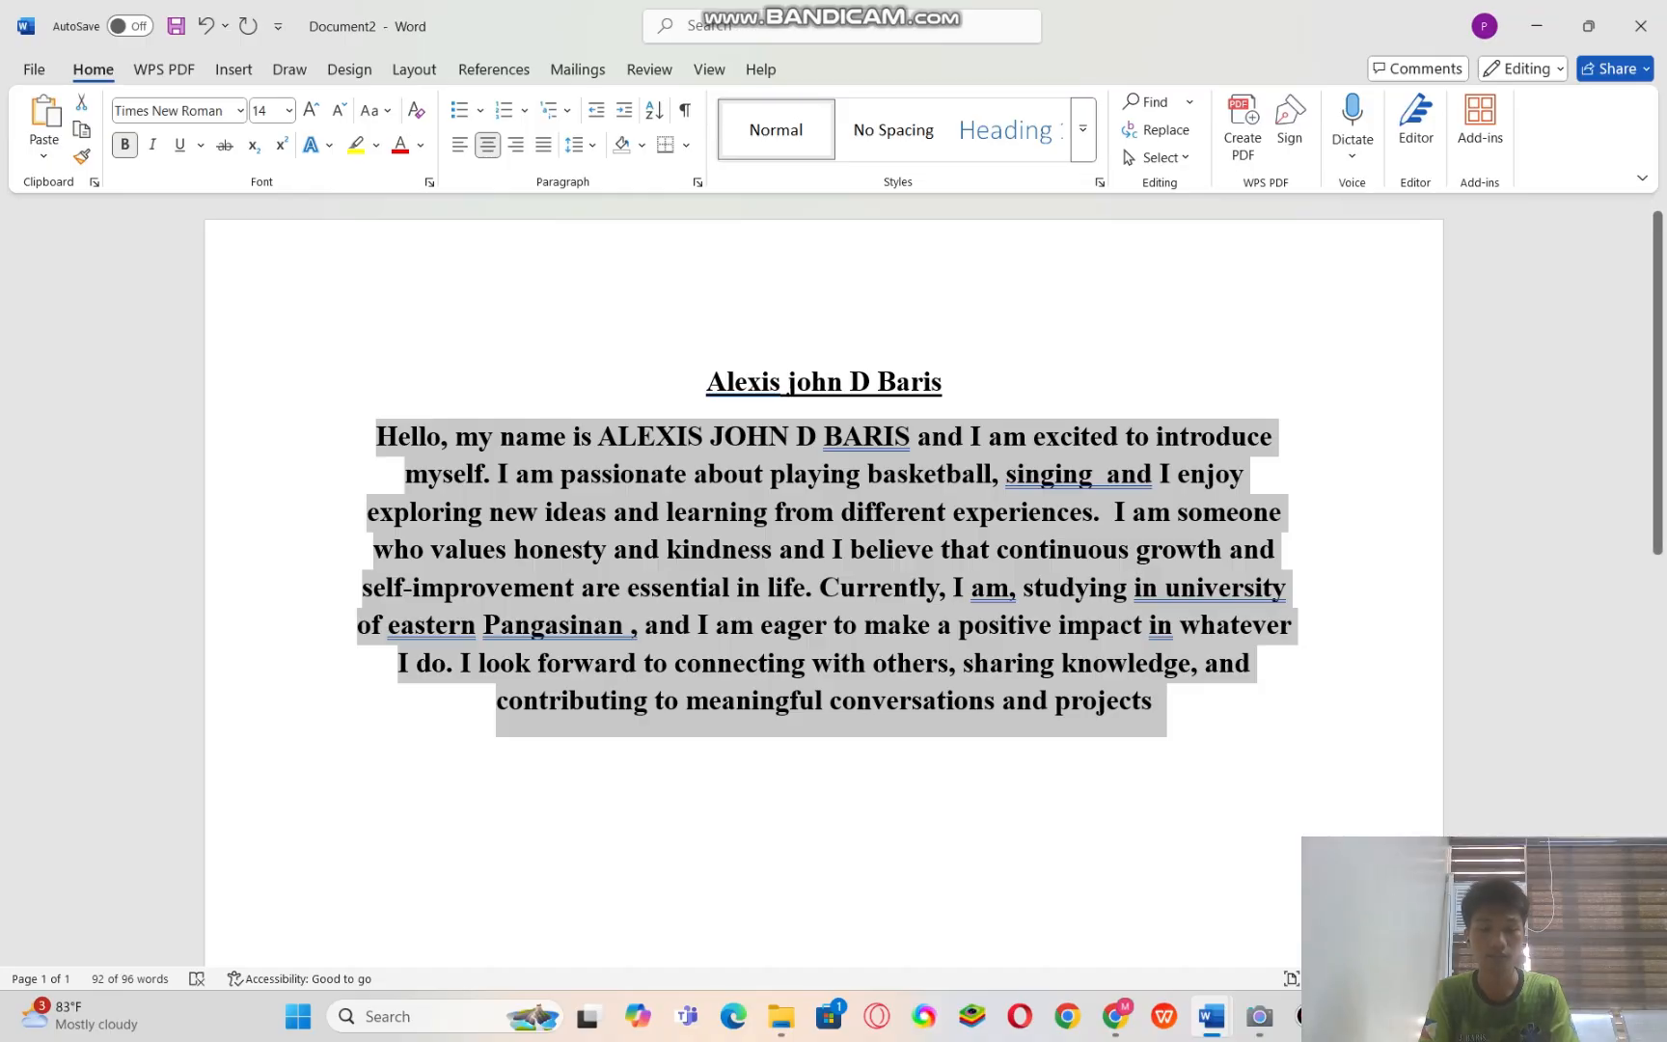
pyautogui.hotkey('ctrl', 'l')
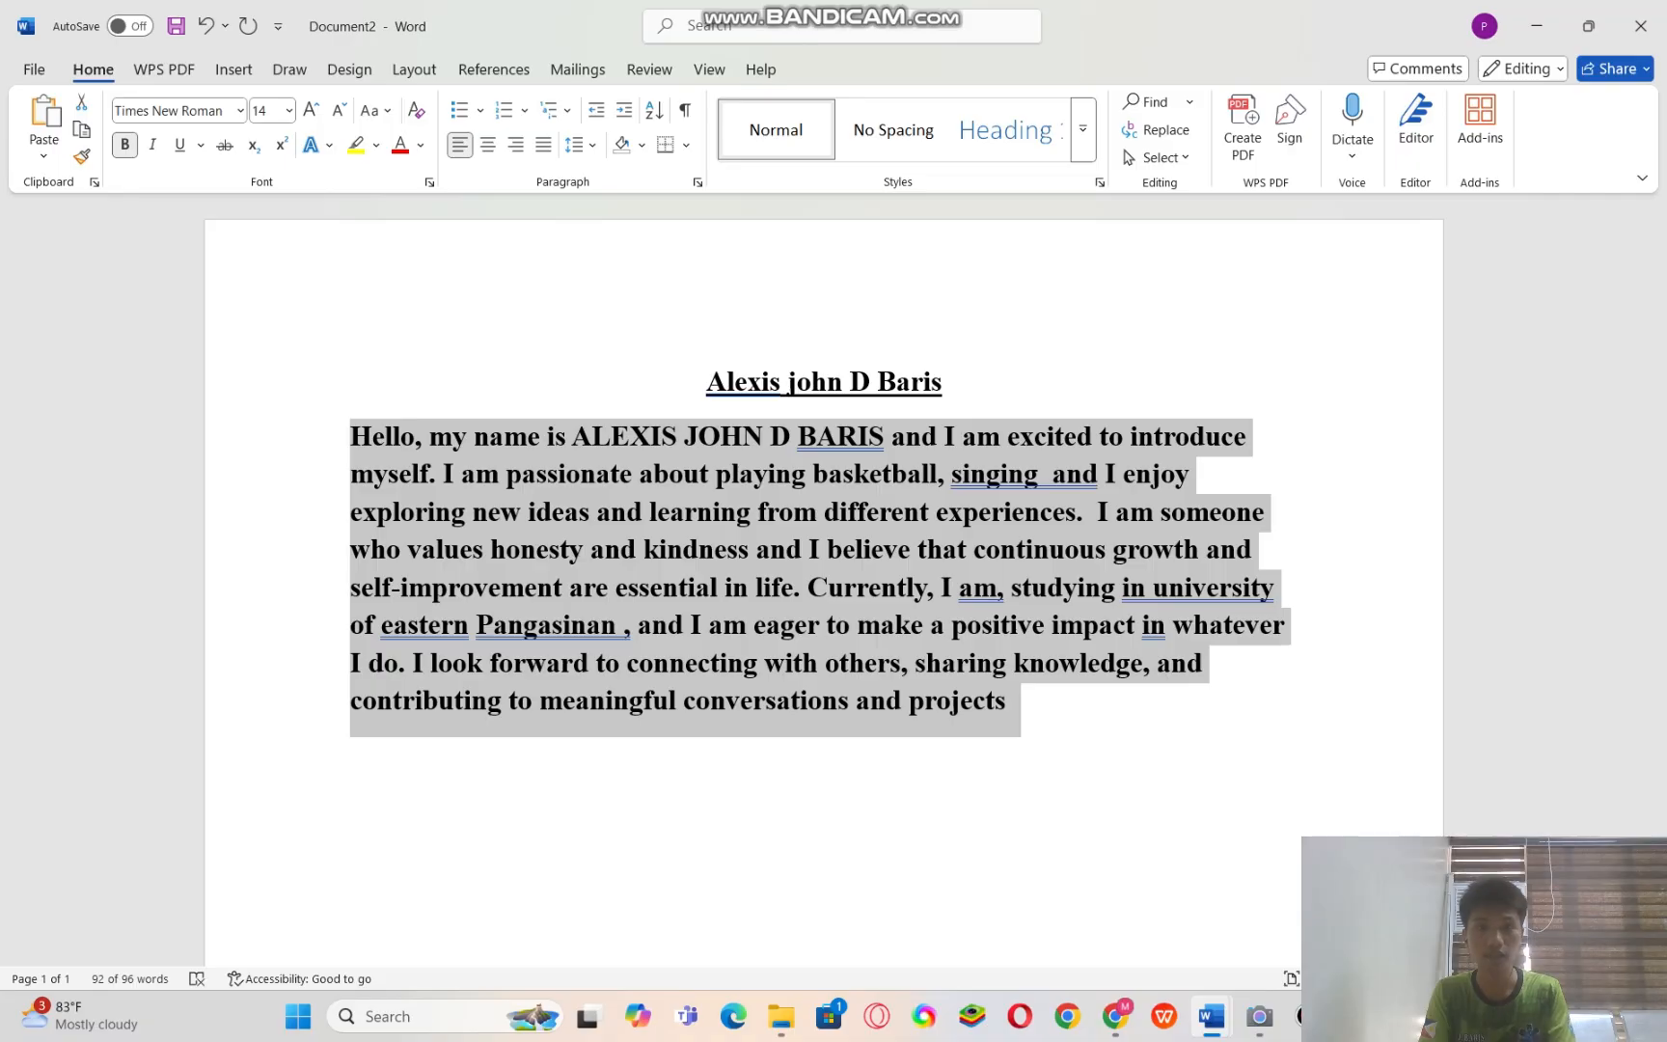
pyautogui.hotkey('ctrl', 'r')
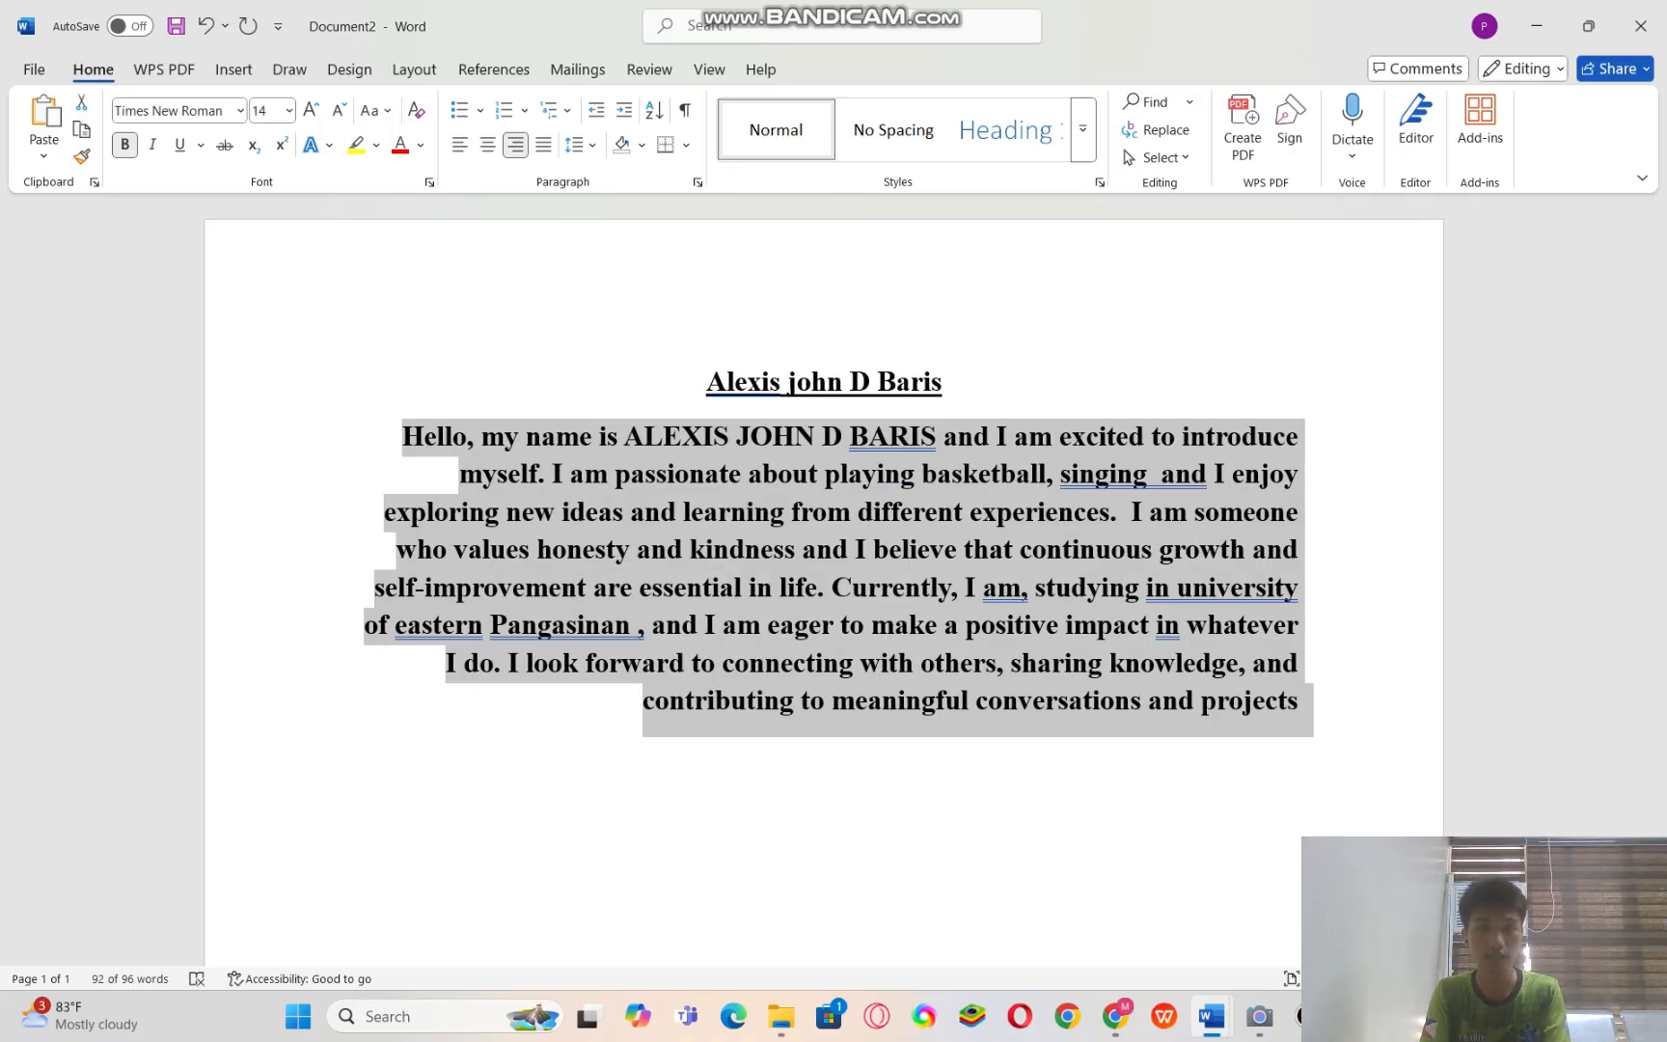
pyautogui.hotkey('ctrl', 'e')
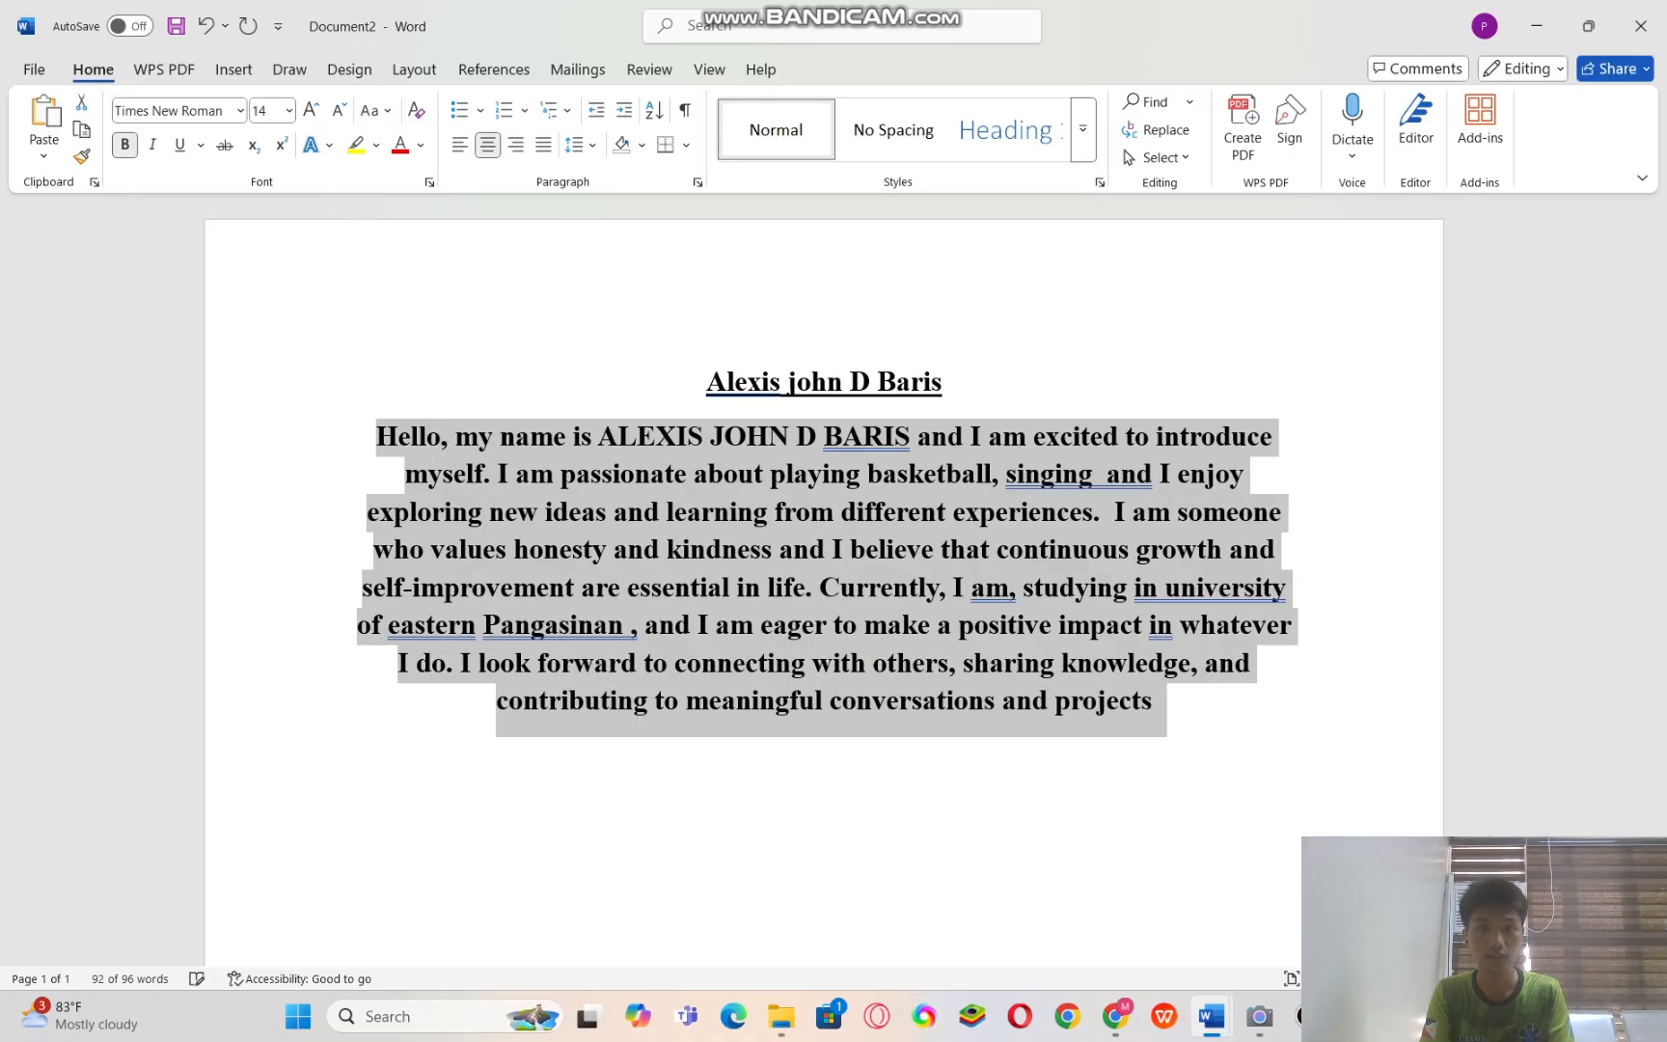
pyautogui.hotkey('ctrl', 'l')
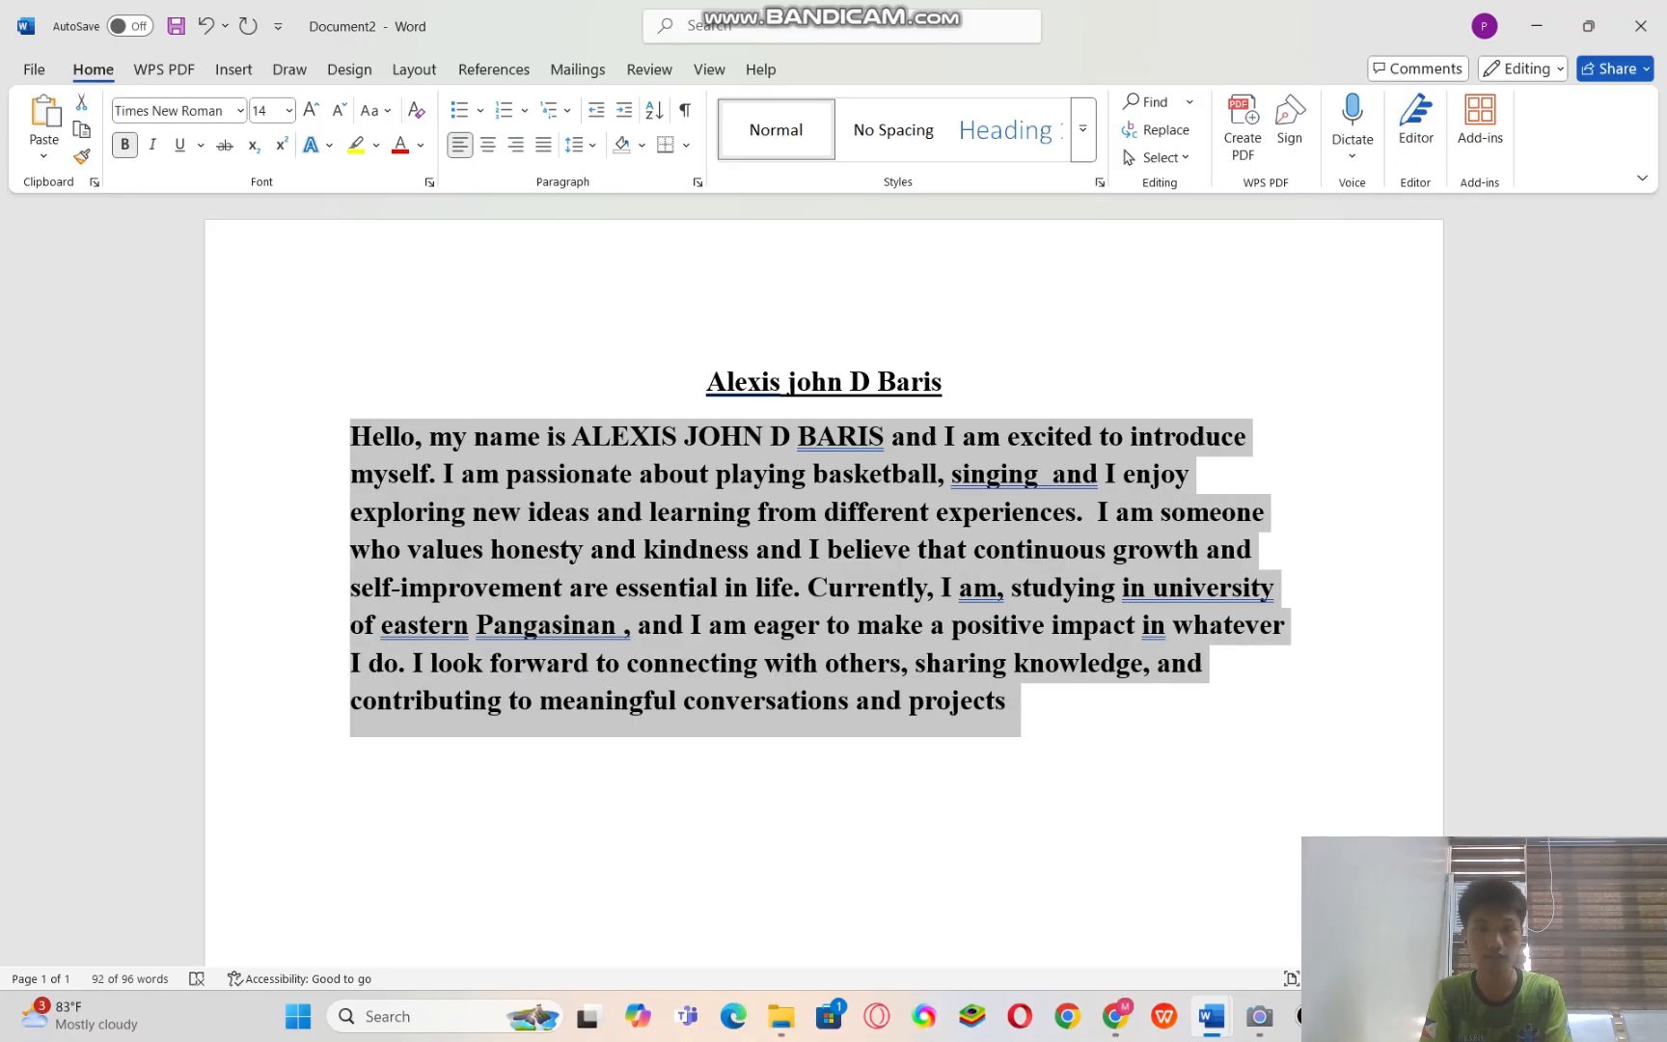
pyautogui.hotkey('ctrl', 'e')
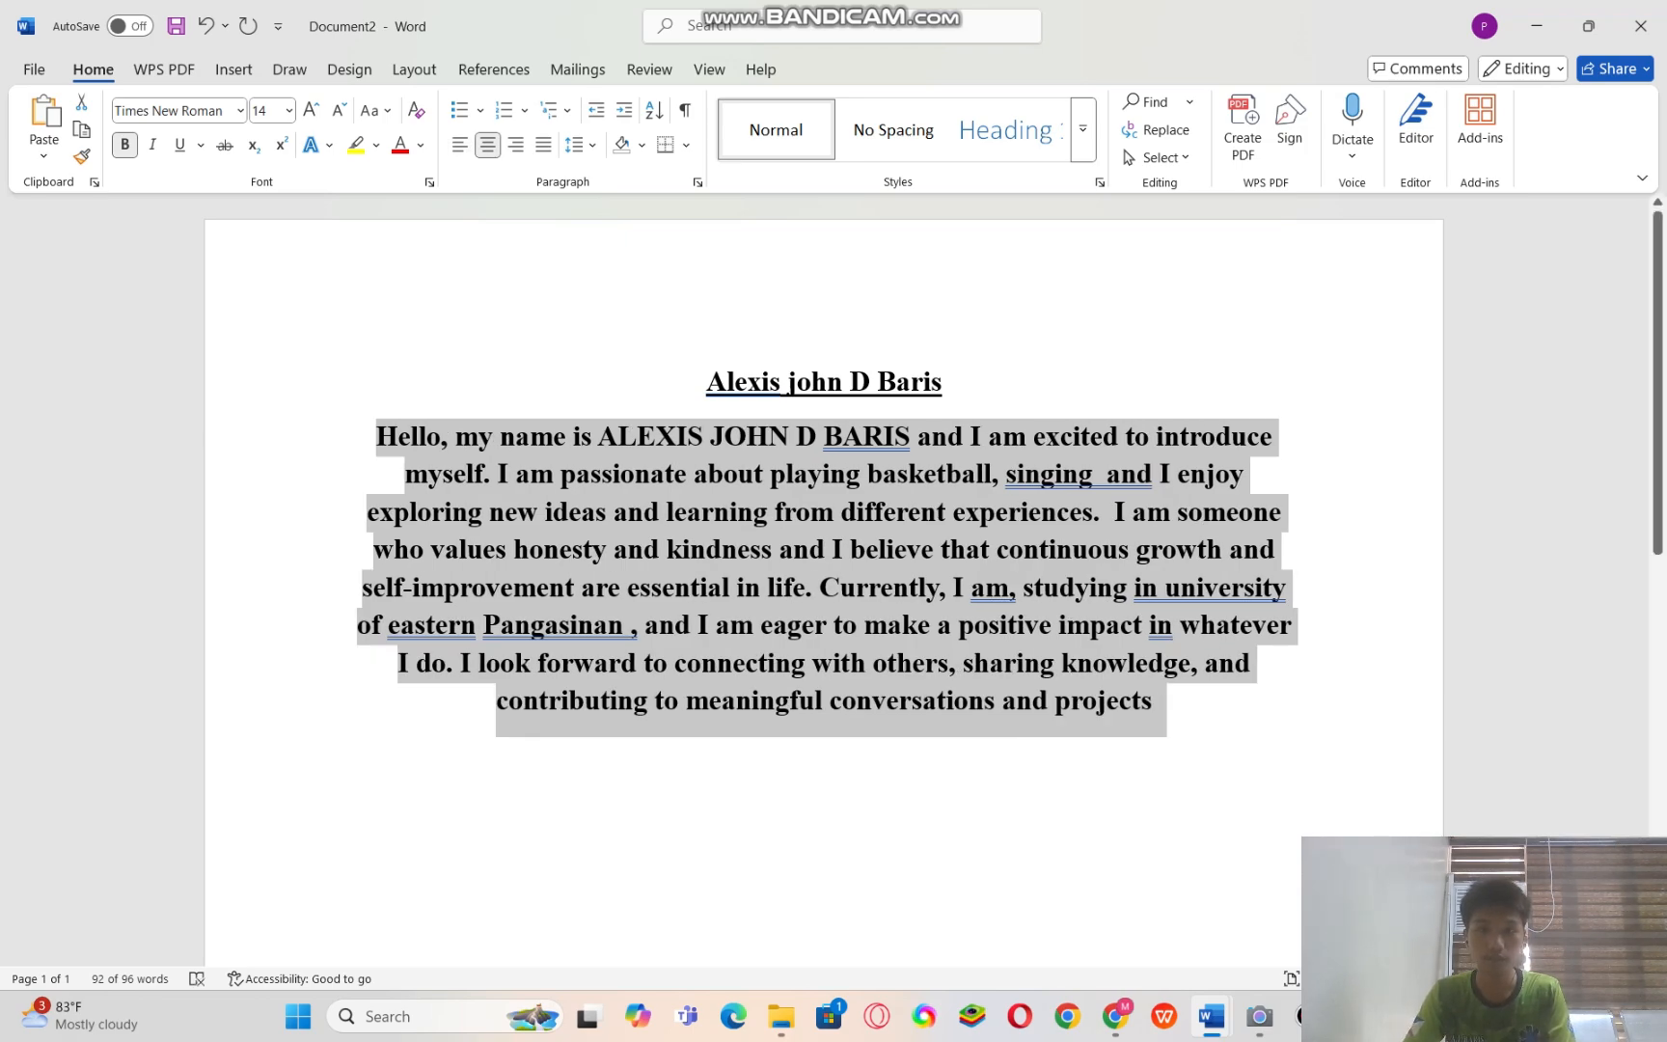
pyautogui.click(708, 701)
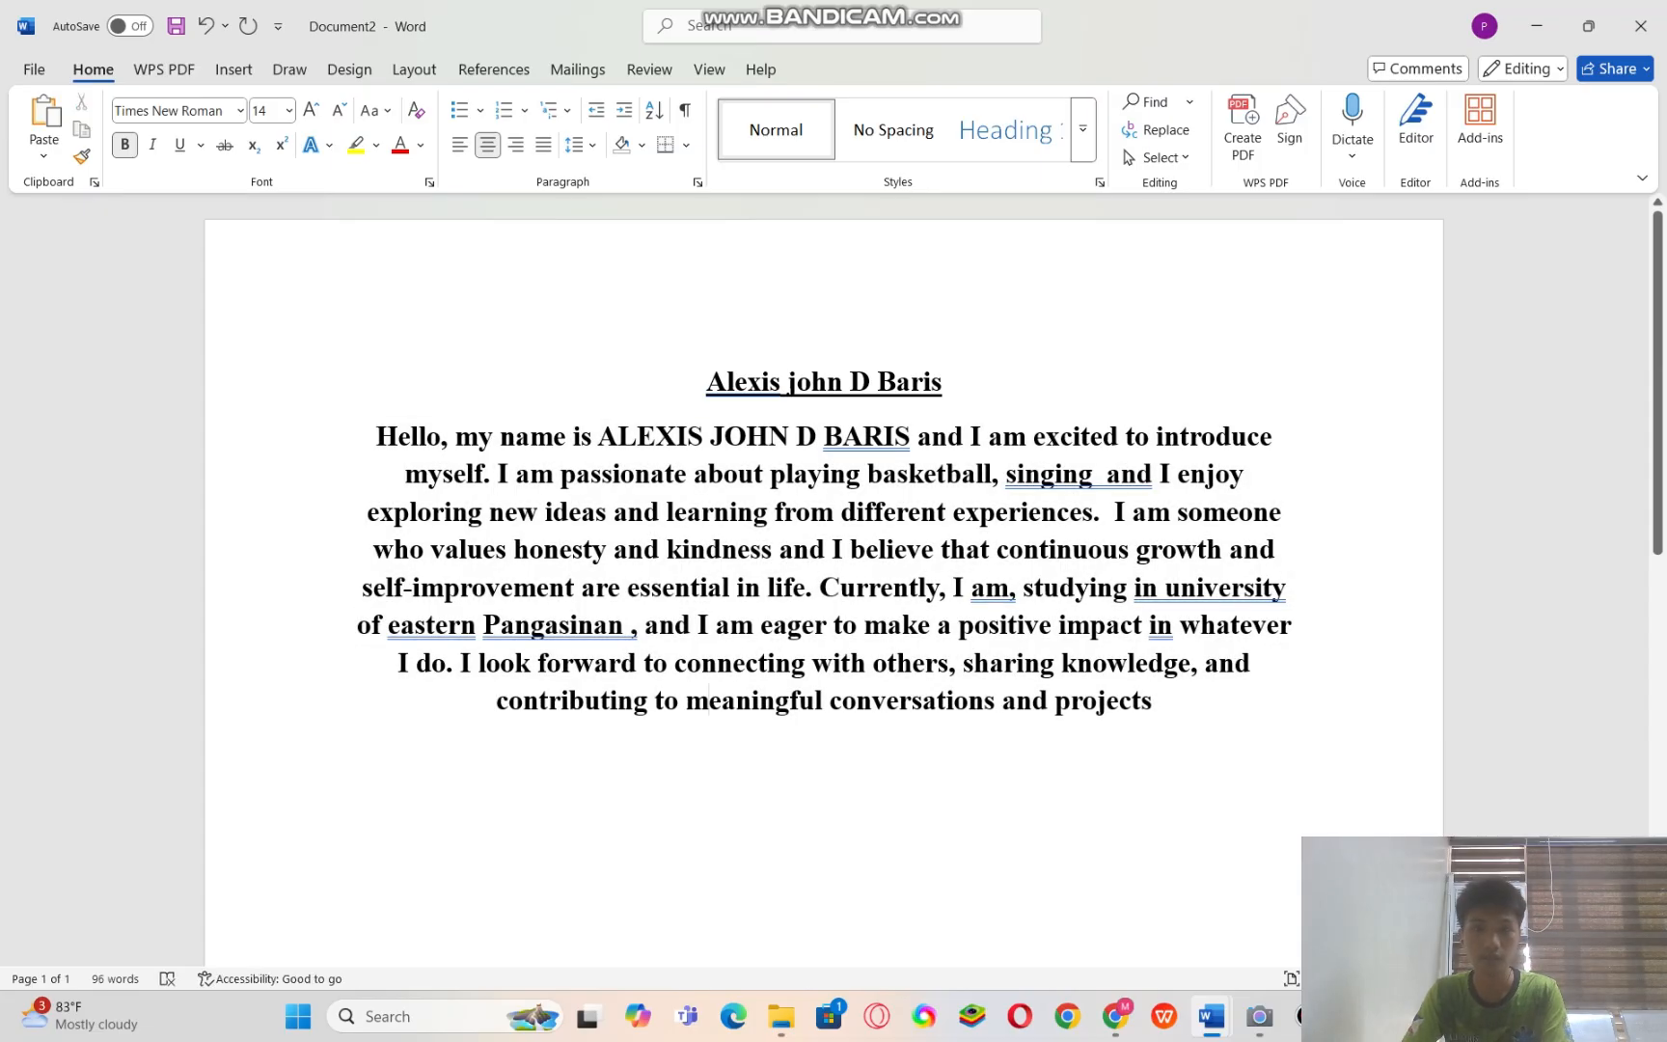
# - Start a left-aligned line below the introduction paragraph, trying a round bullet with right and left alignment and removing the bullet
pyautogui.click(1154, 700)
pyautogui.press('Return')
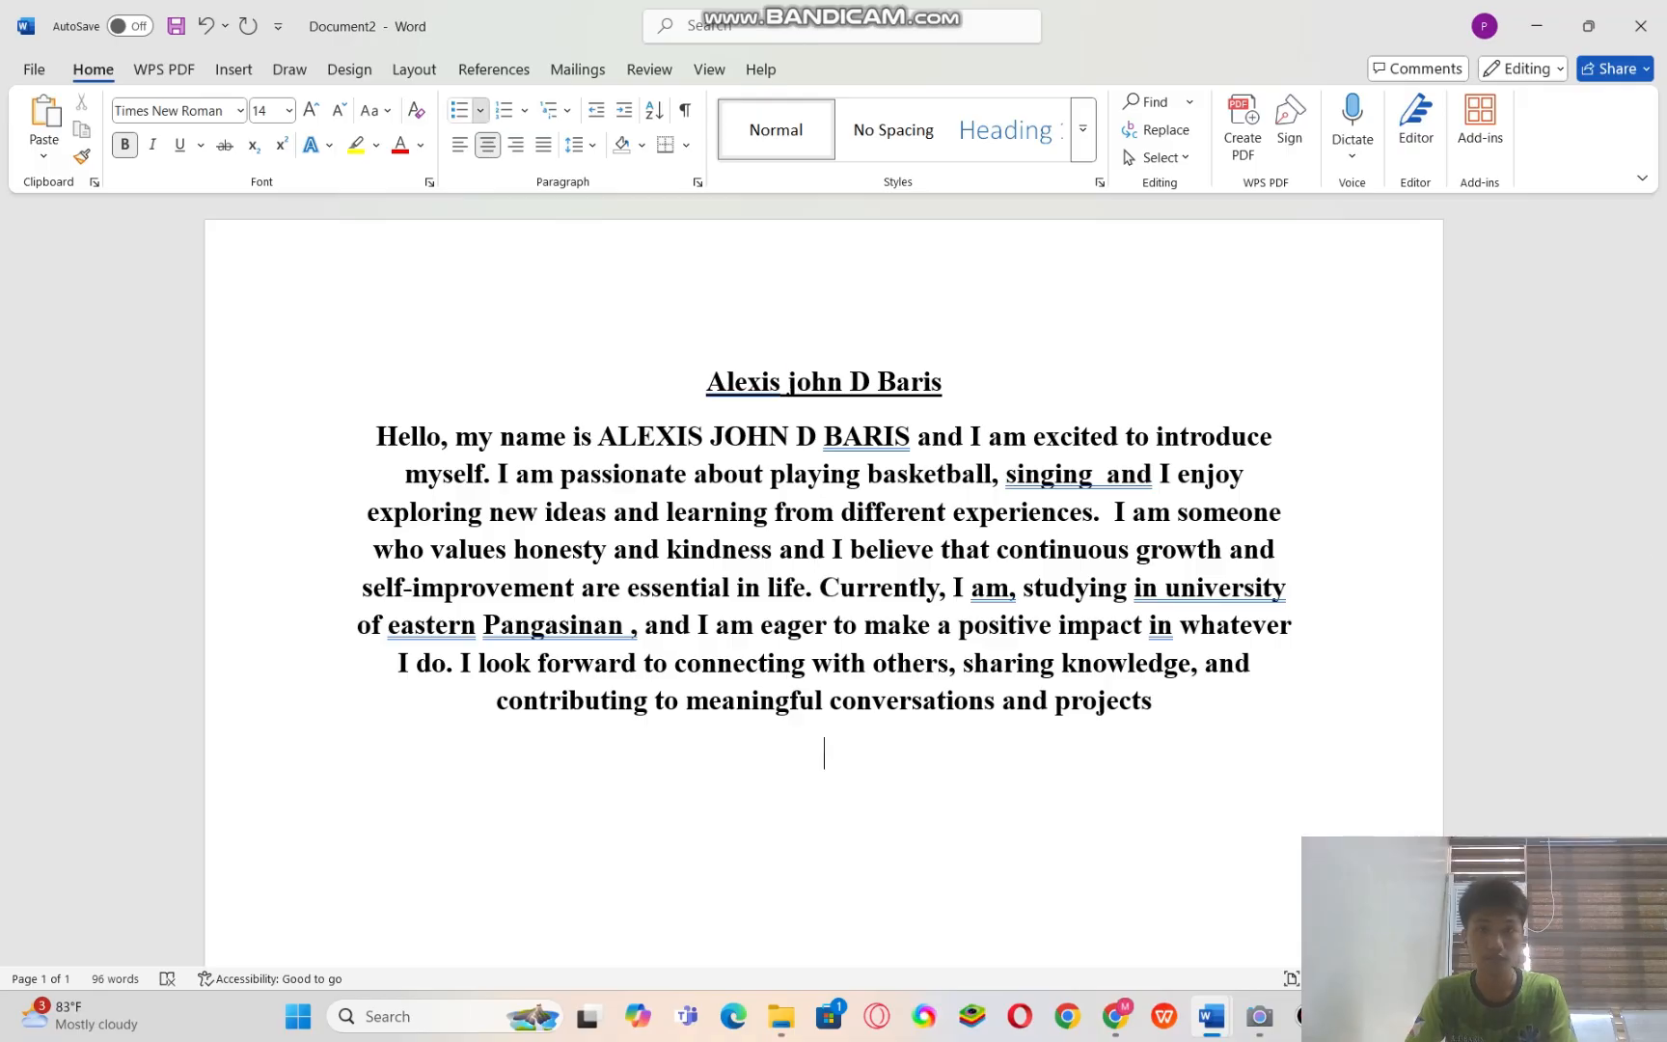
pyautogui.click(479, 110)
pyautogui.click(475, 427)
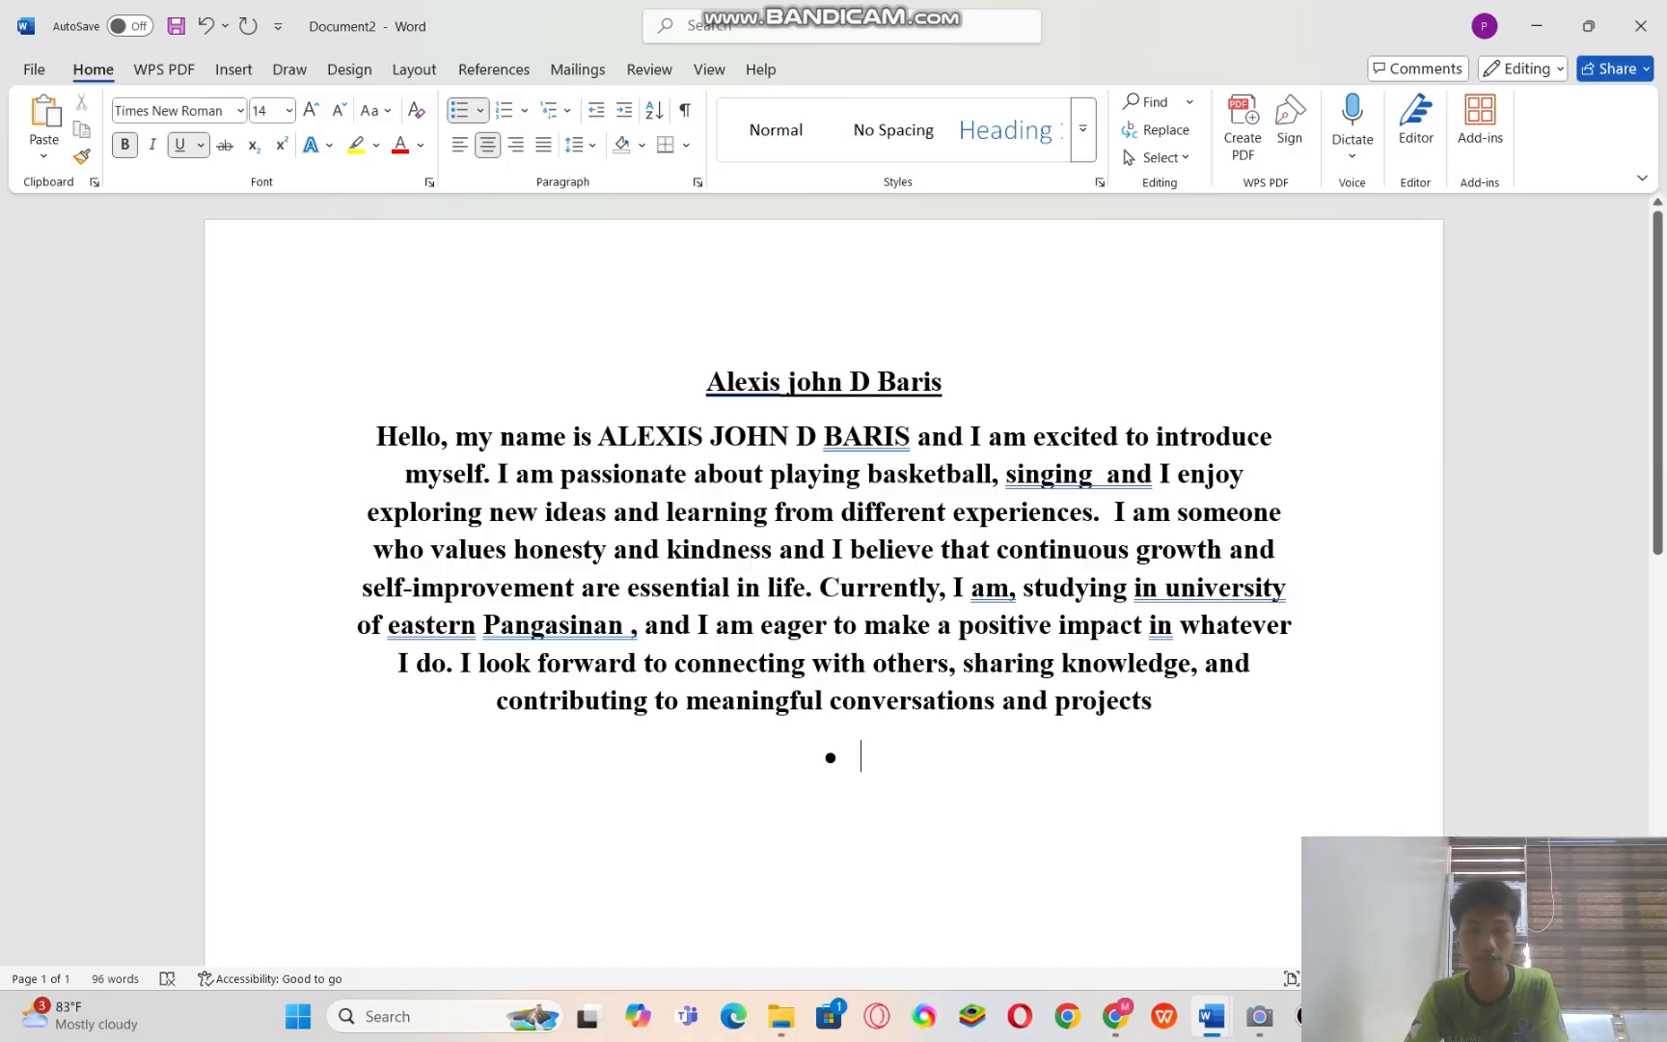
pyautogui.hotkey('ctrl', 'r')
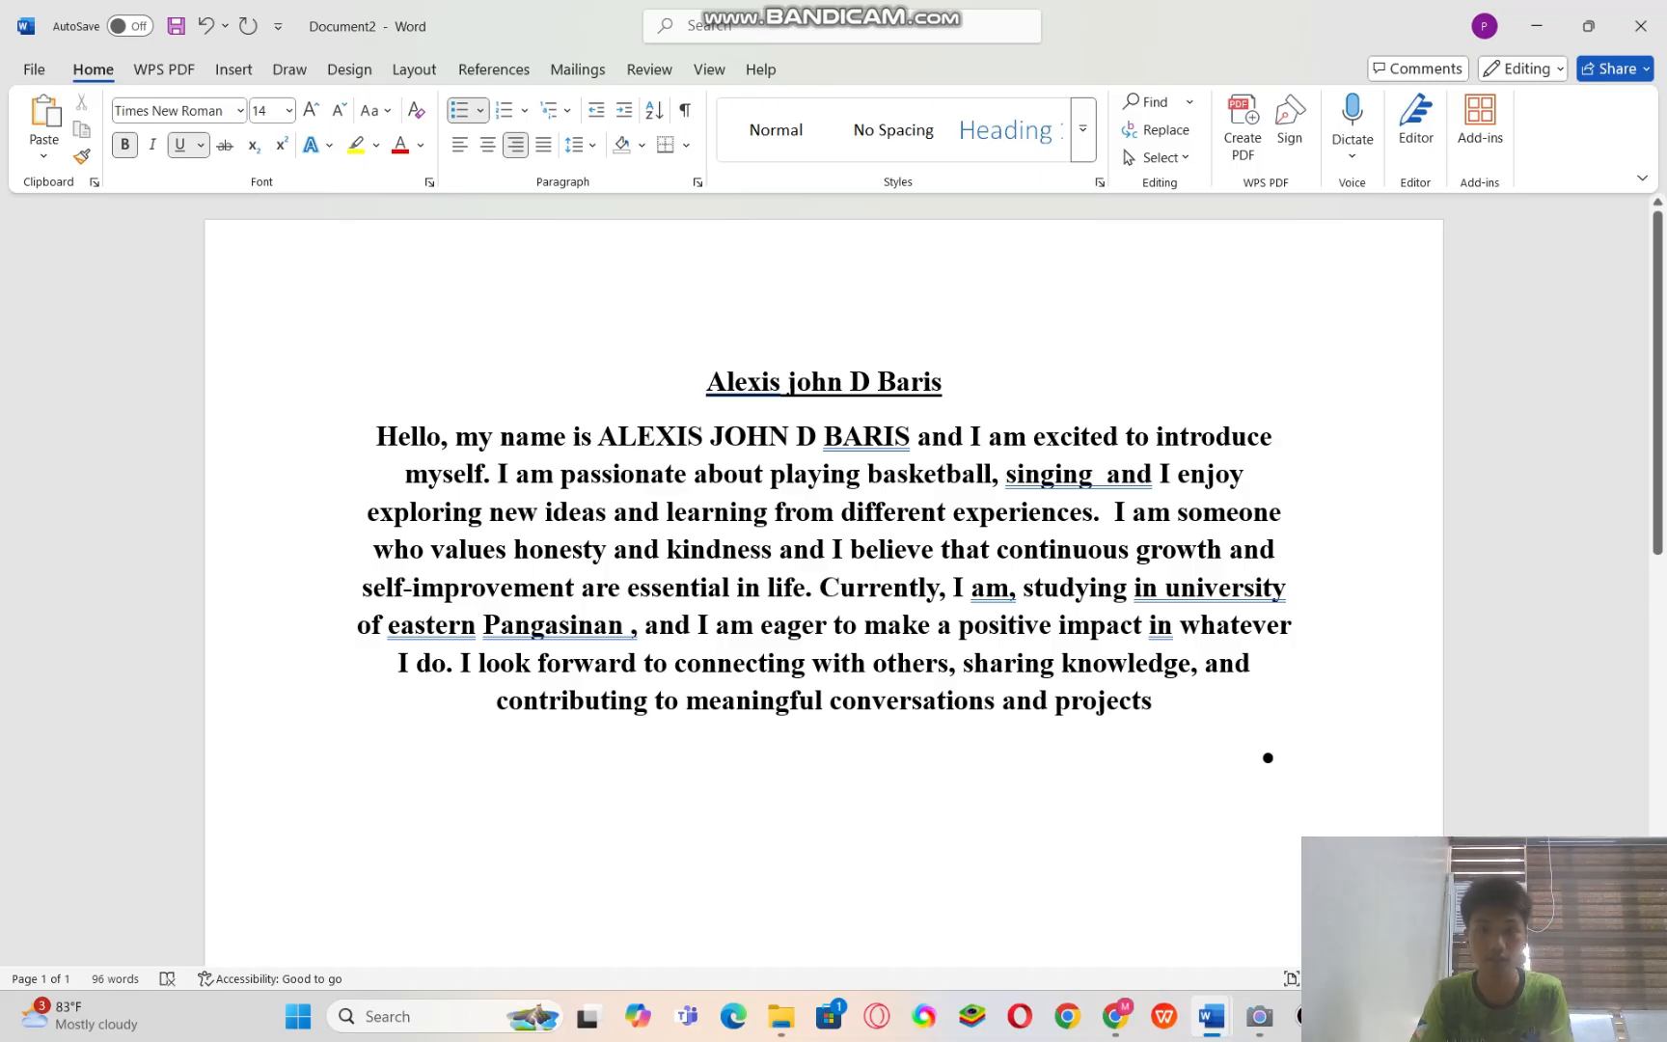
pyautogui.hotkey('ctrl', 'l')
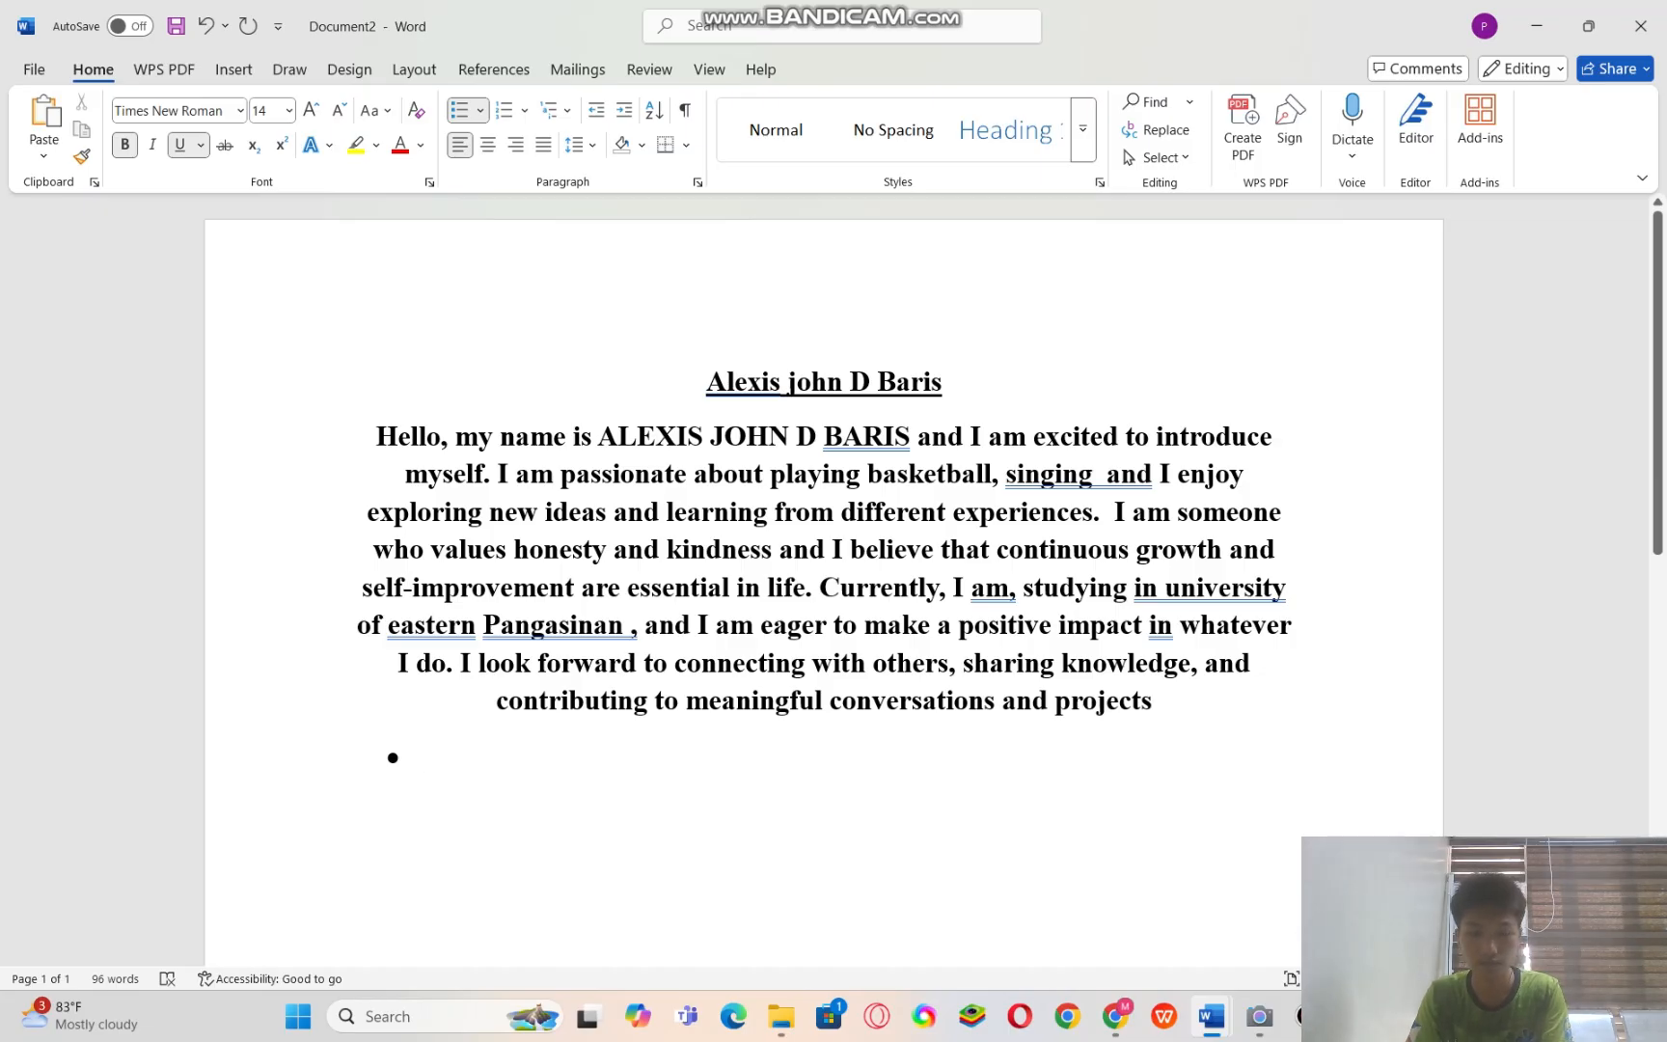
pyautogui.press('Return')
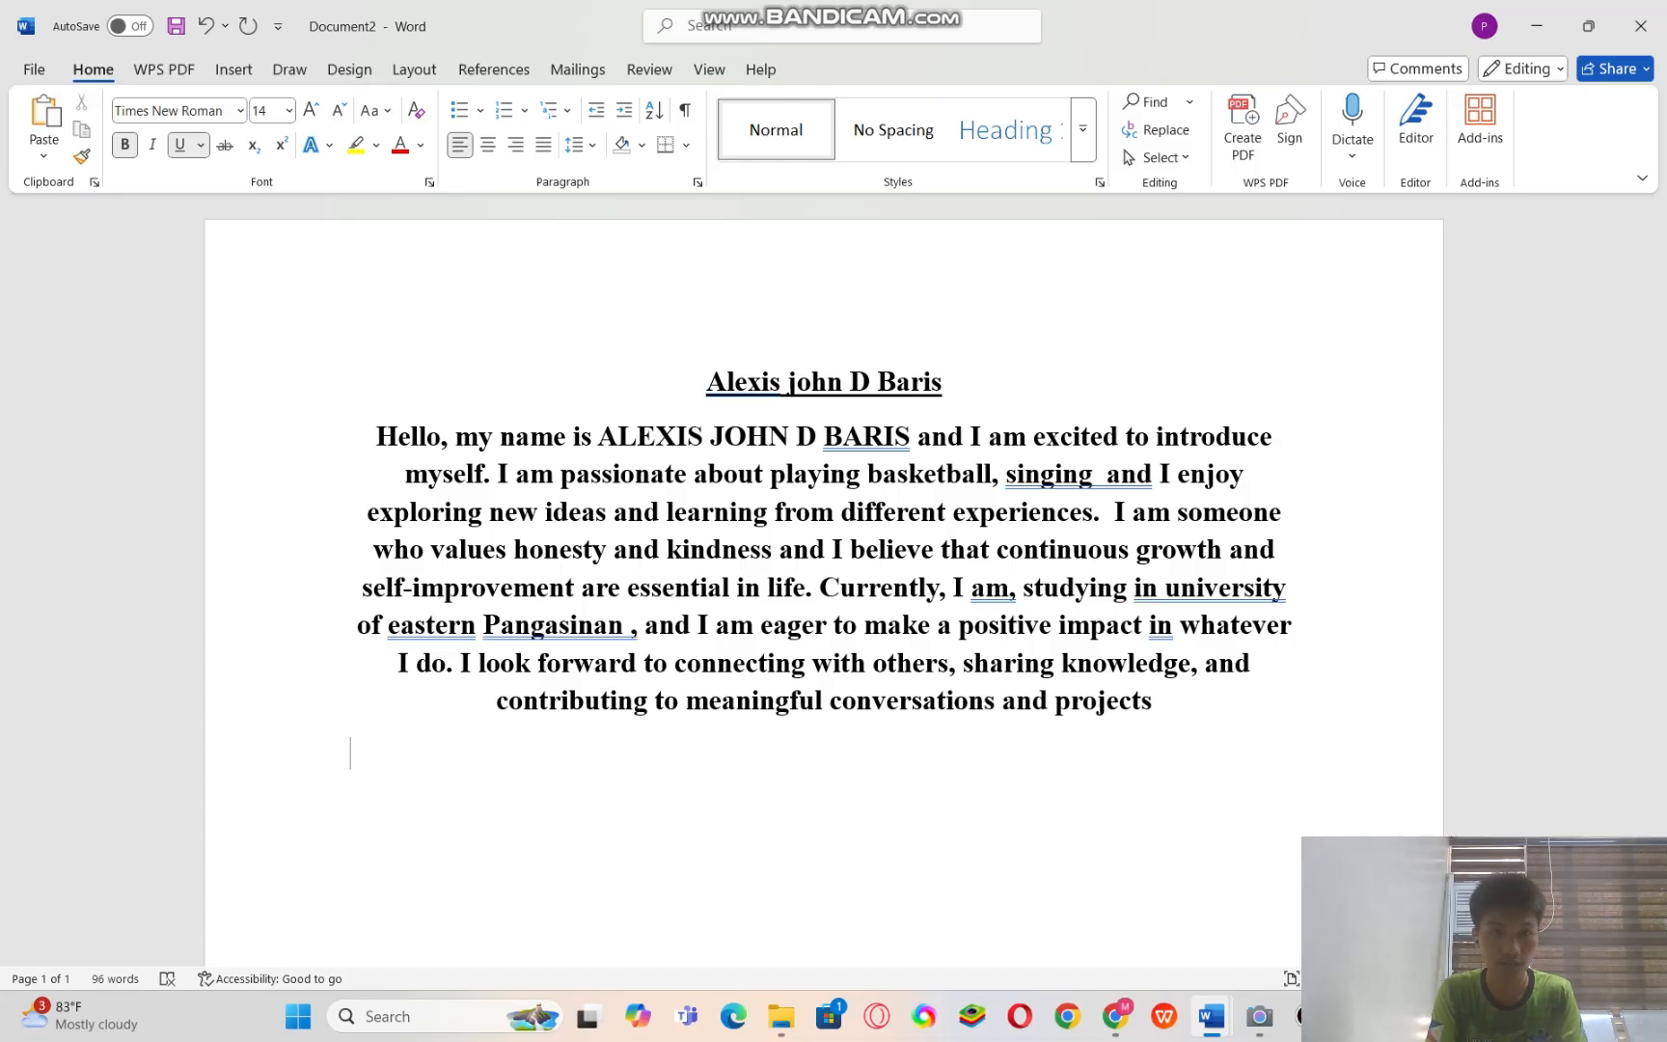
# - Enter the underlined subheading "HOBBIES" below the introduction paragraph and start a new line under it
pyautogui.write('HOO')
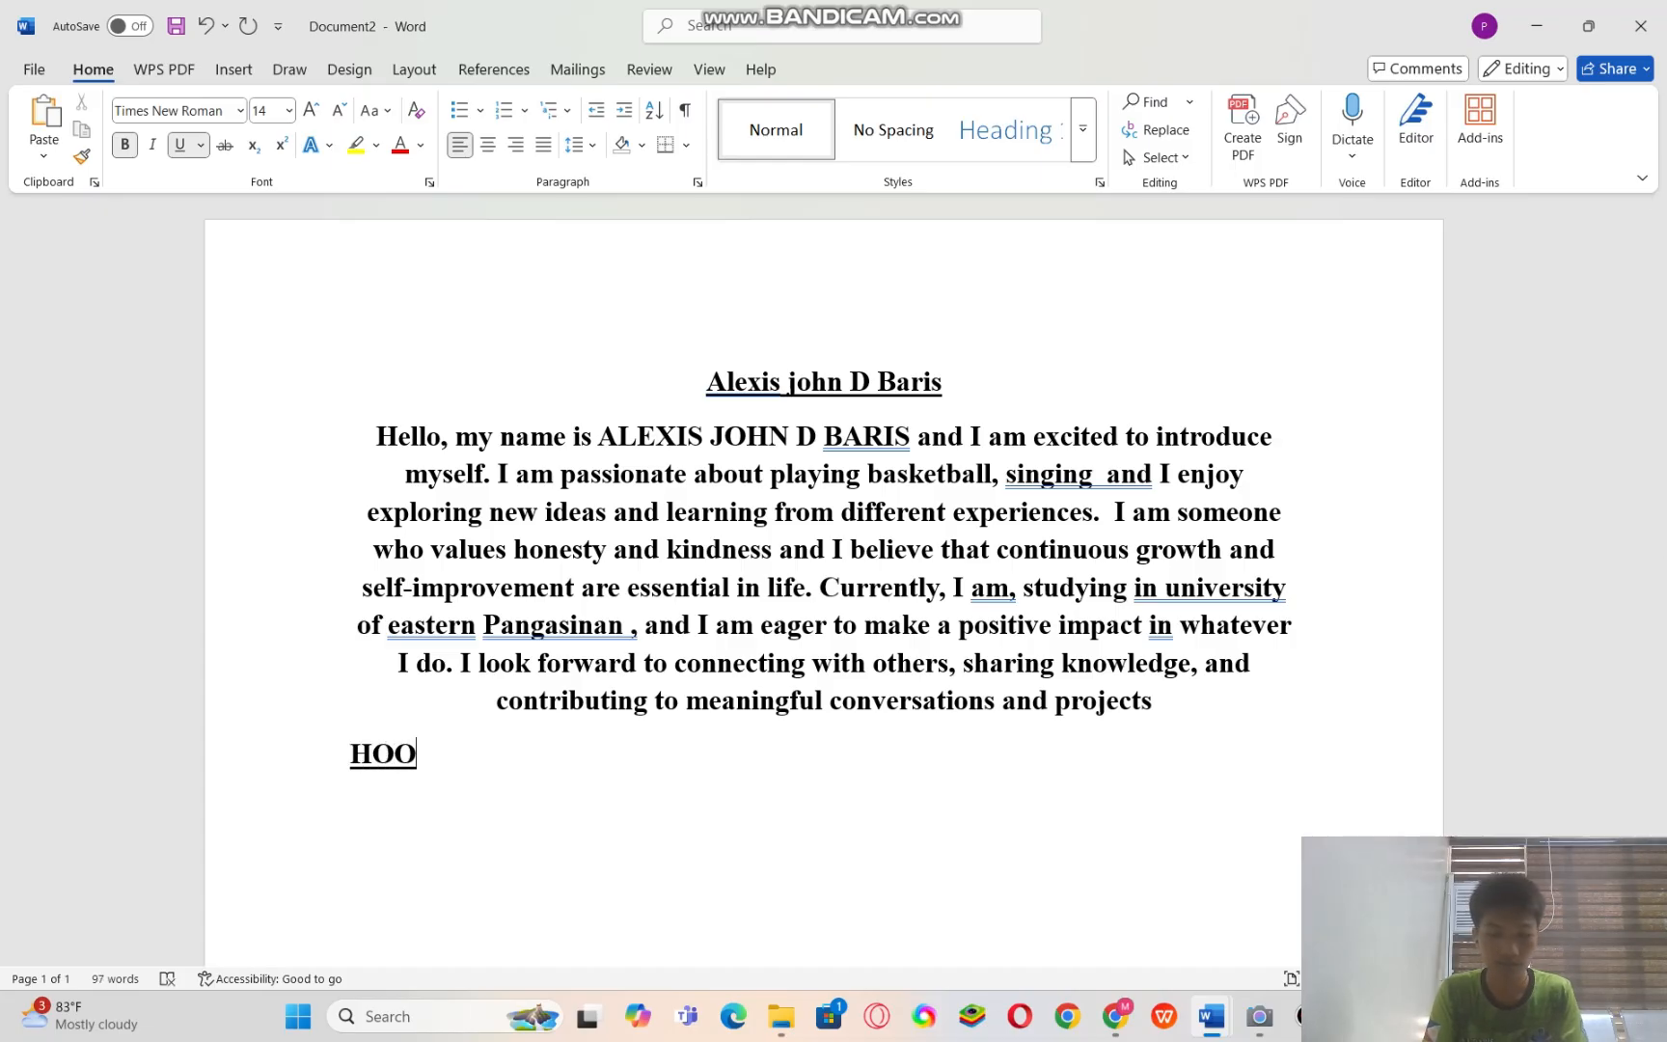
pyautogui.press('BackSpace')
pyautogui.write('BBIES')
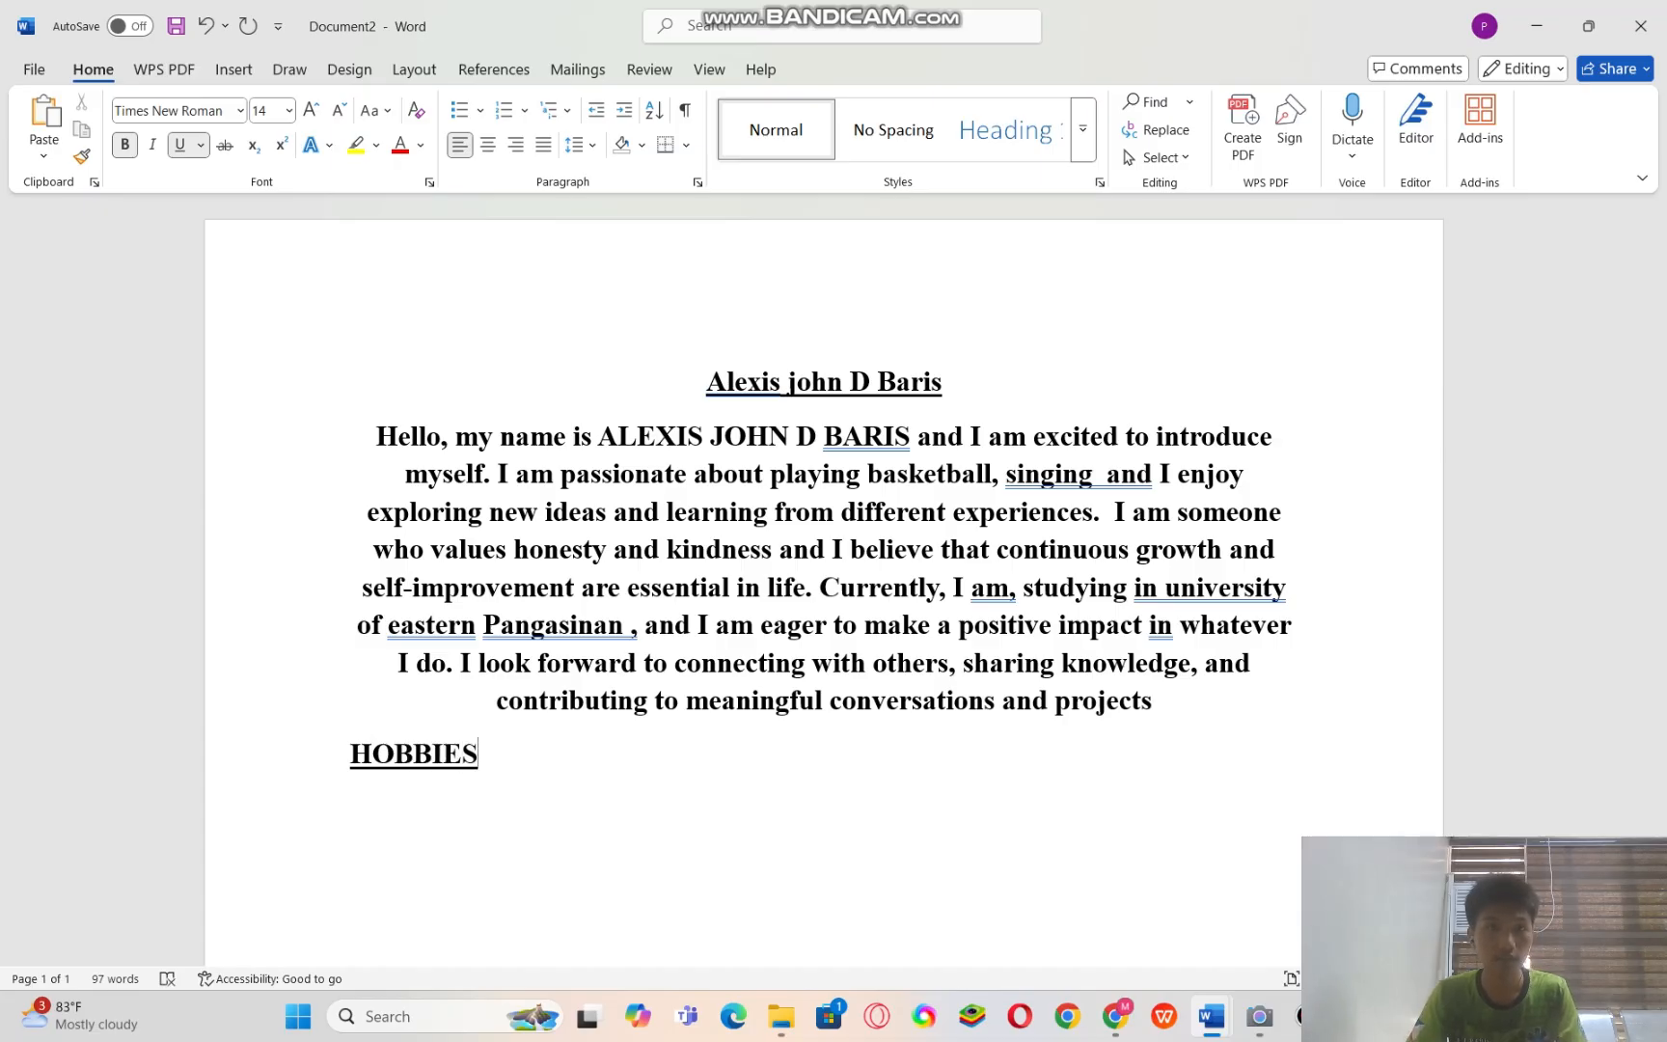
pyautogui.press('Return')
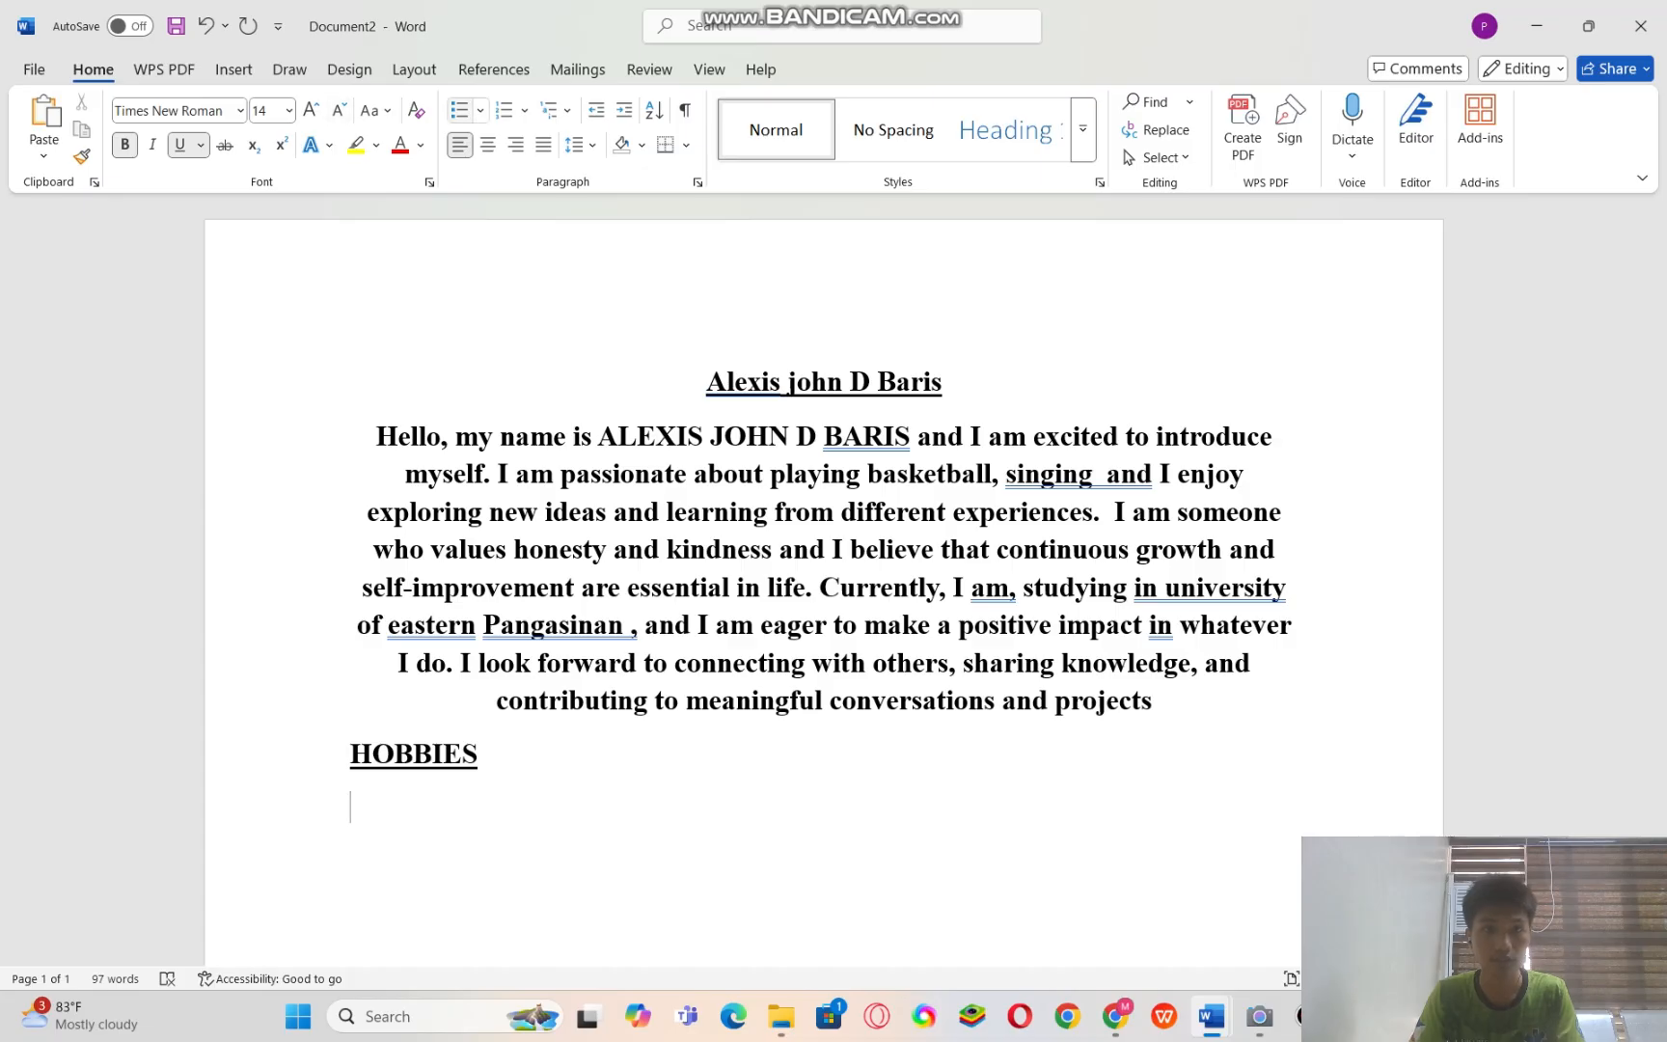
# - Start a bulleted list with solid round bullets under HOBBIES and enter "BASKETBBALL" as its first item
pyautogui.click(460, 109)
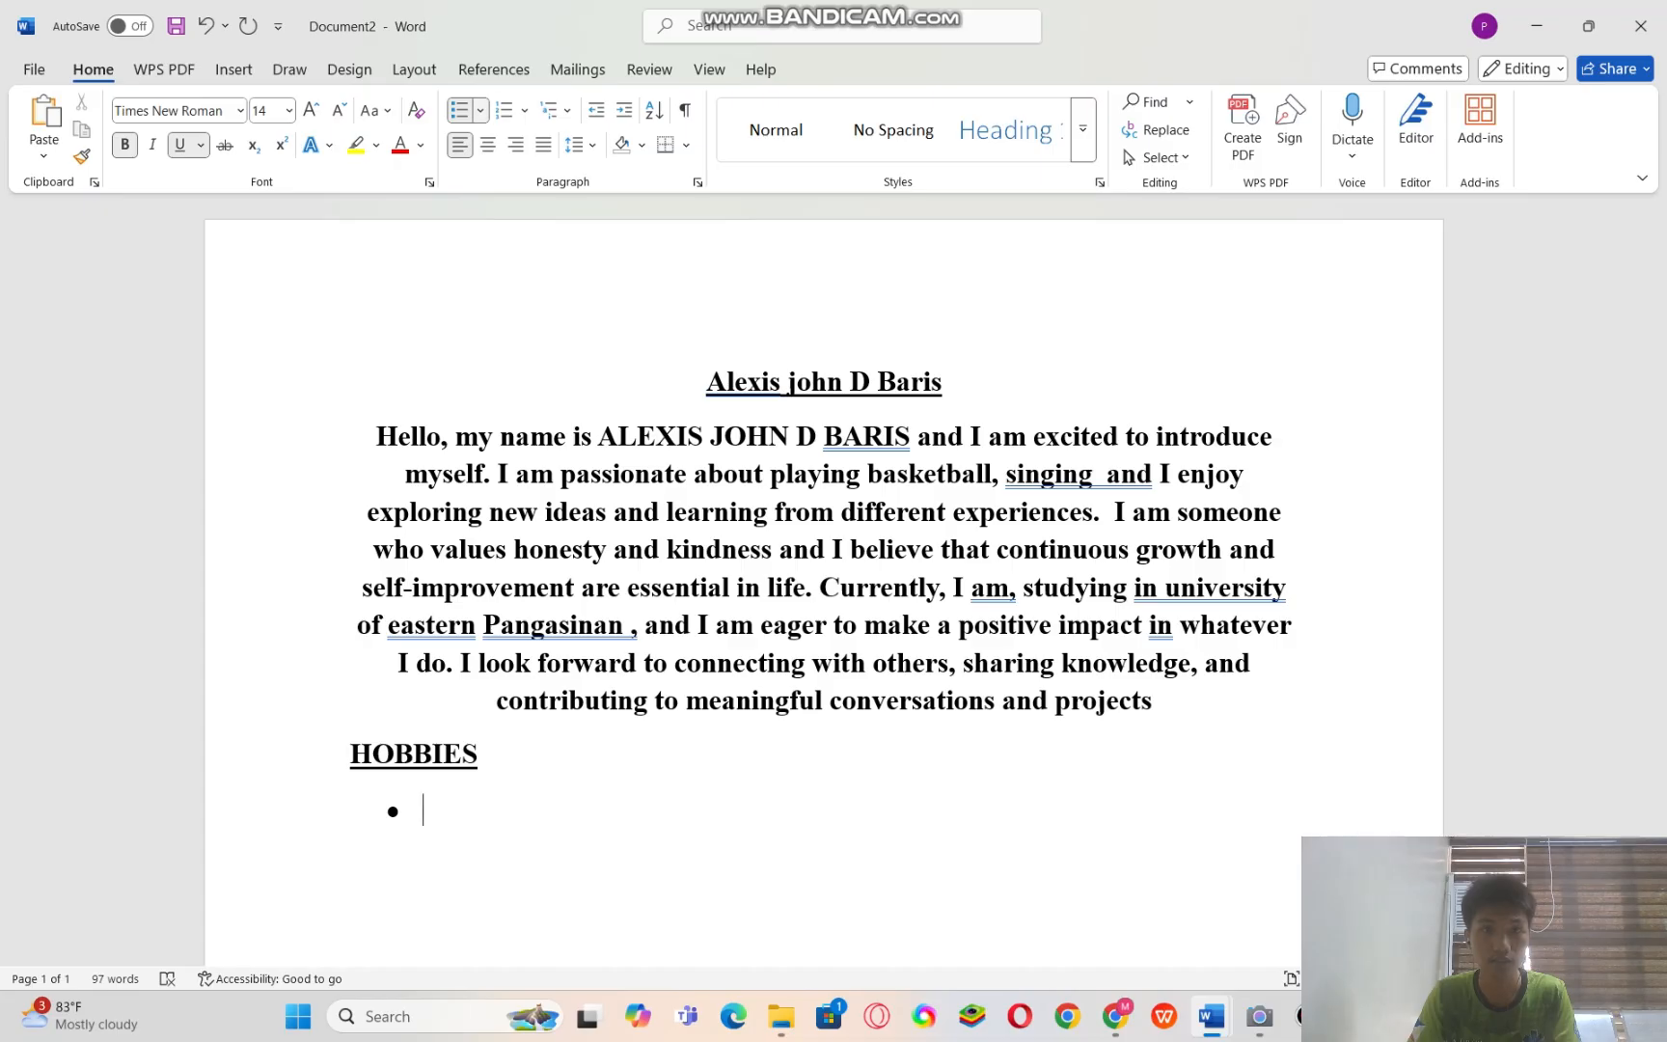
pyautogui.click(480, 109)
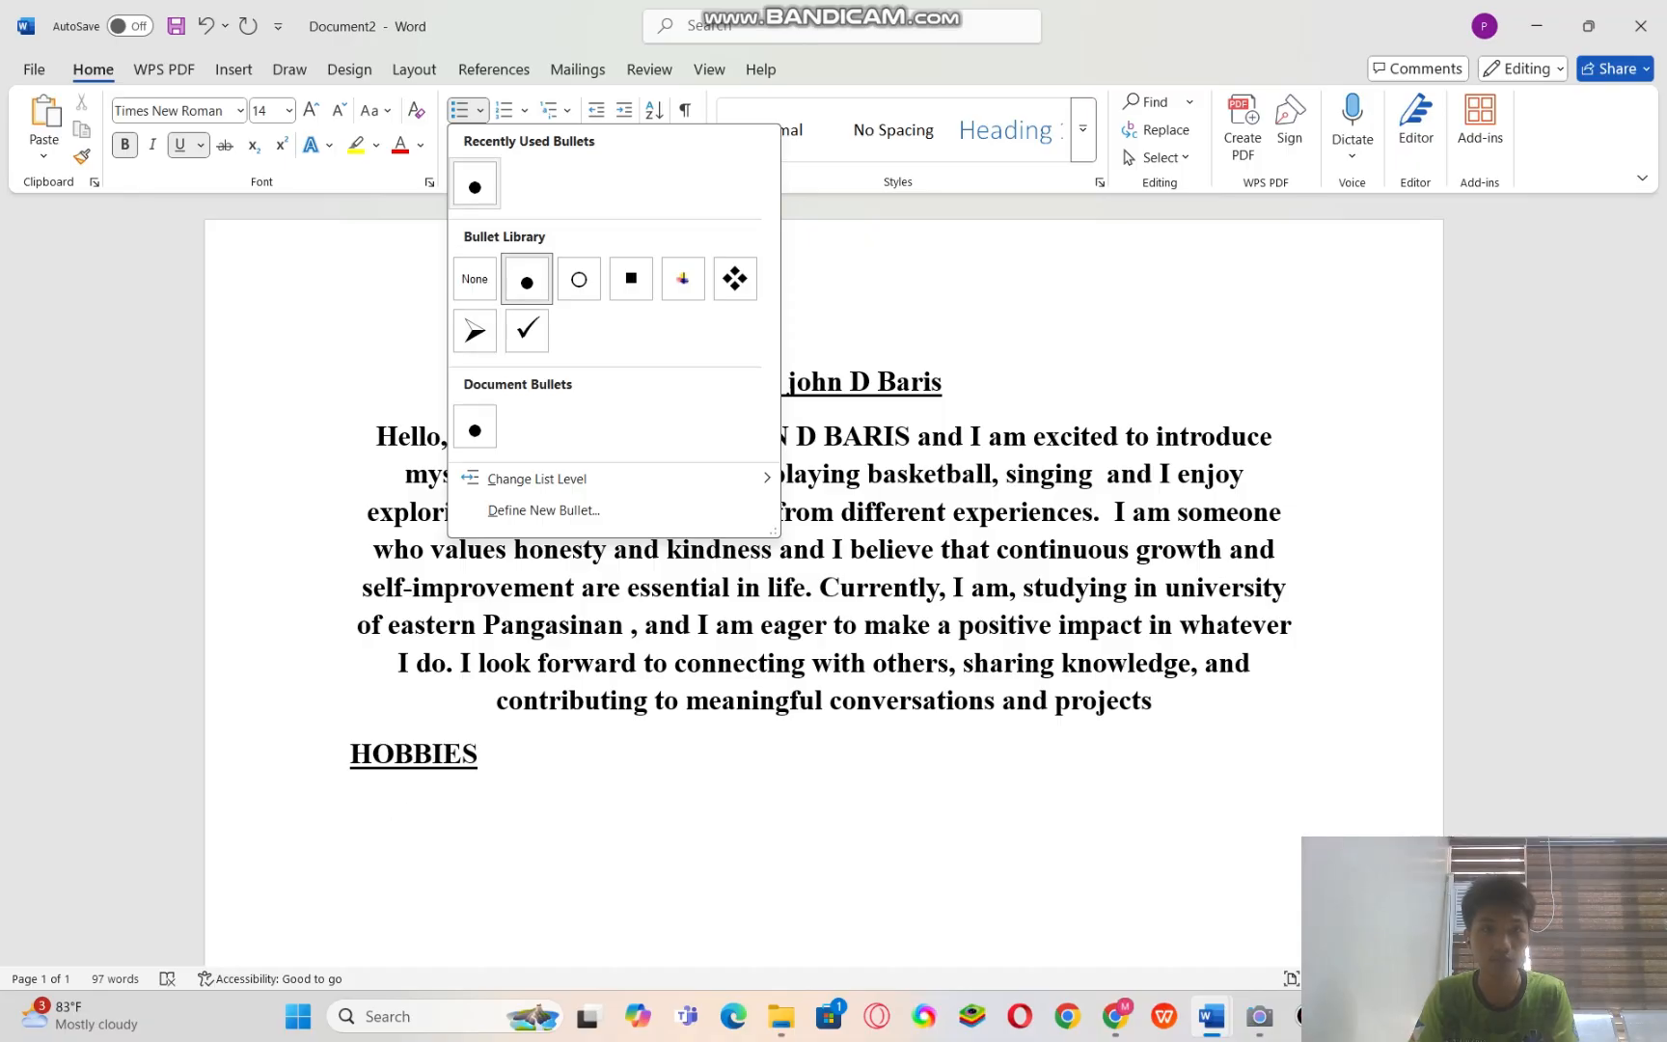
pyautogui.click(474, 184)
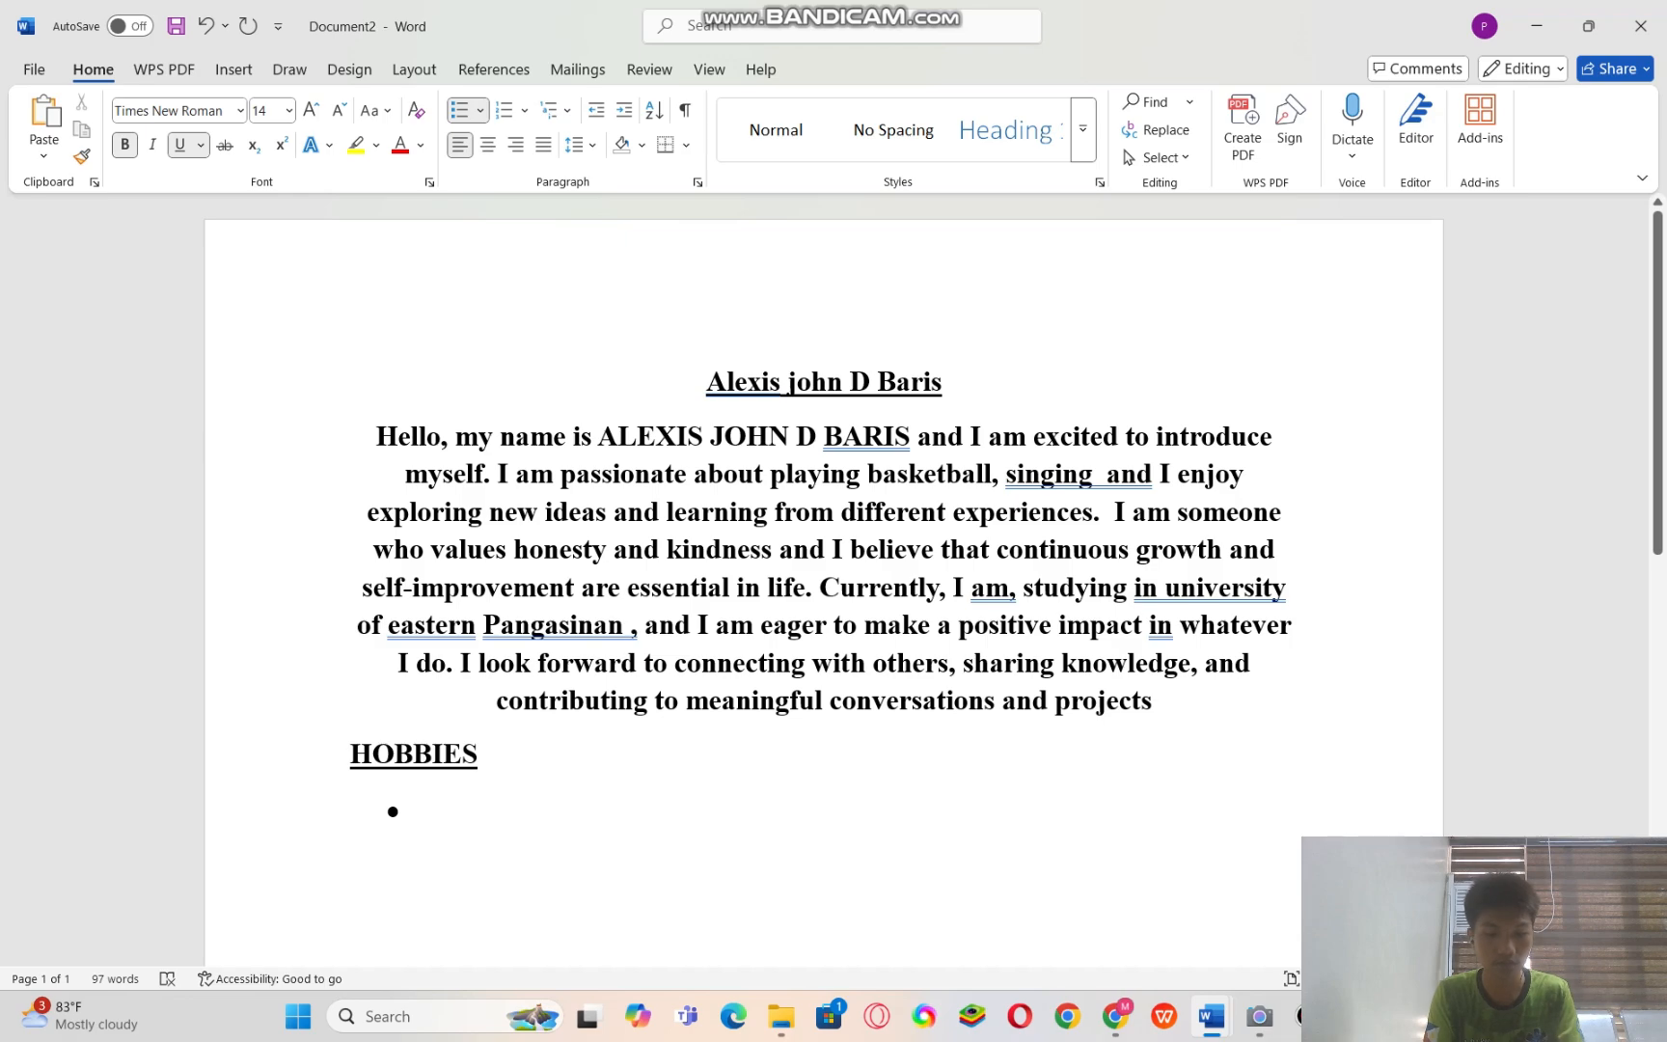
pyautogui.write('BAS')
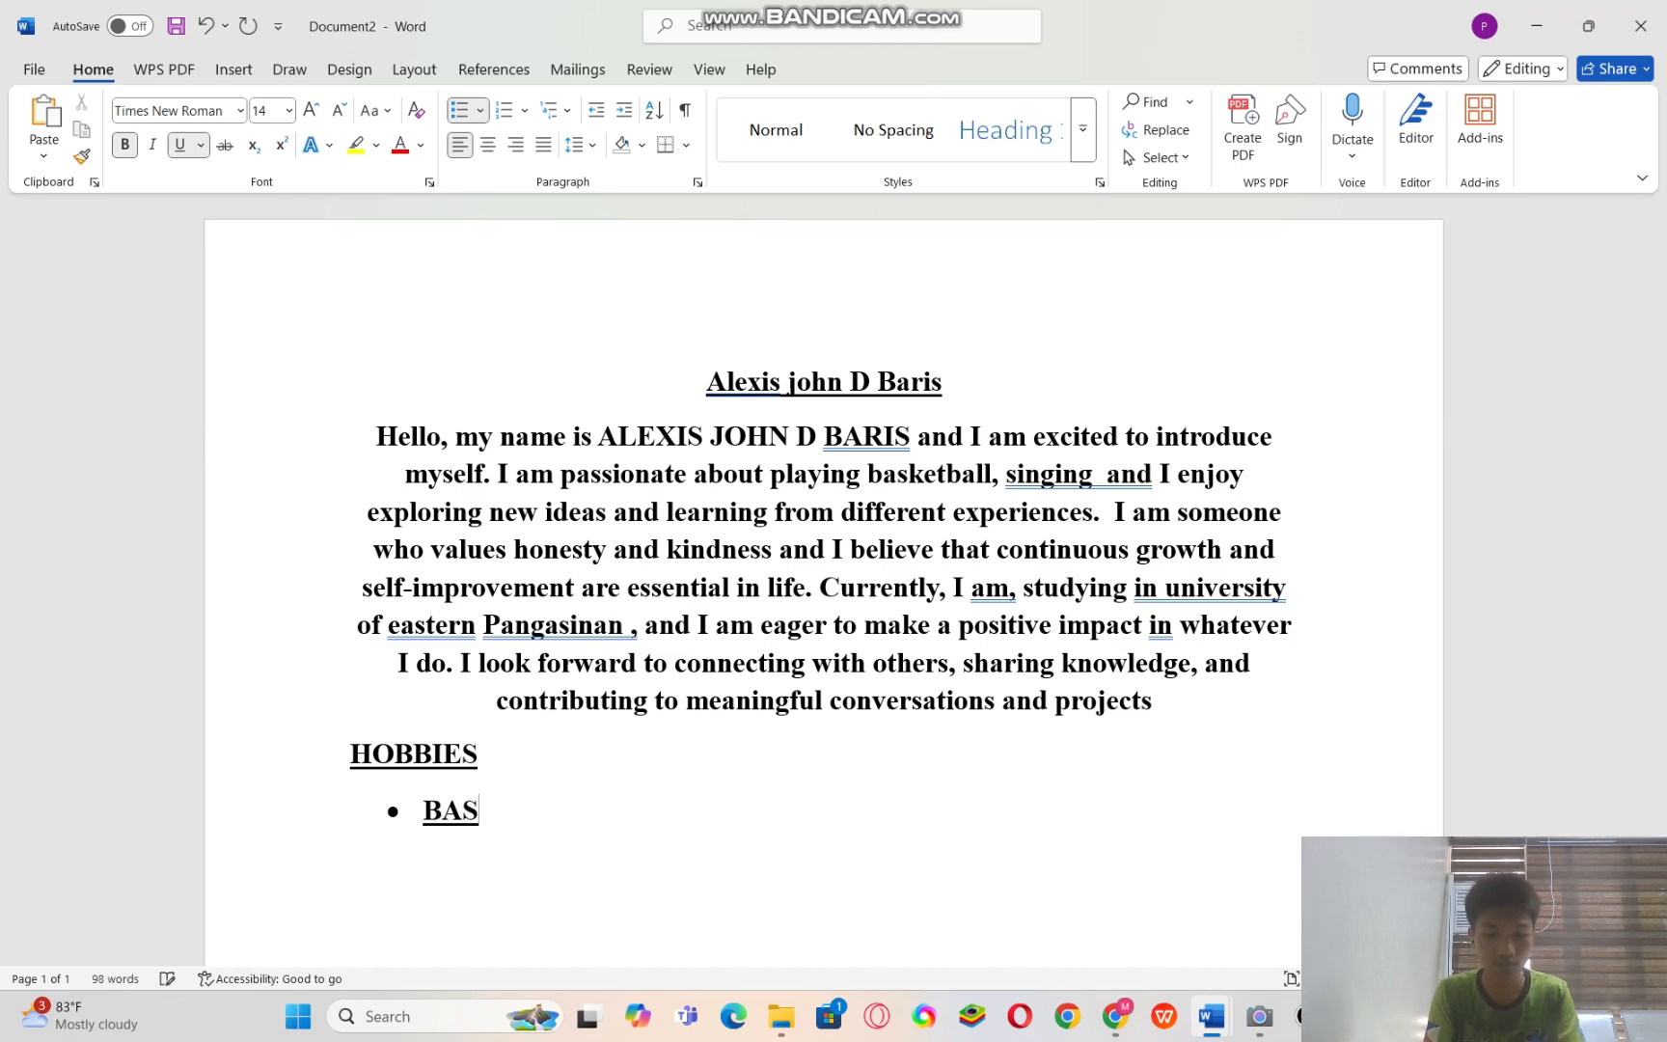
pyautogui.write('KETBBALL')
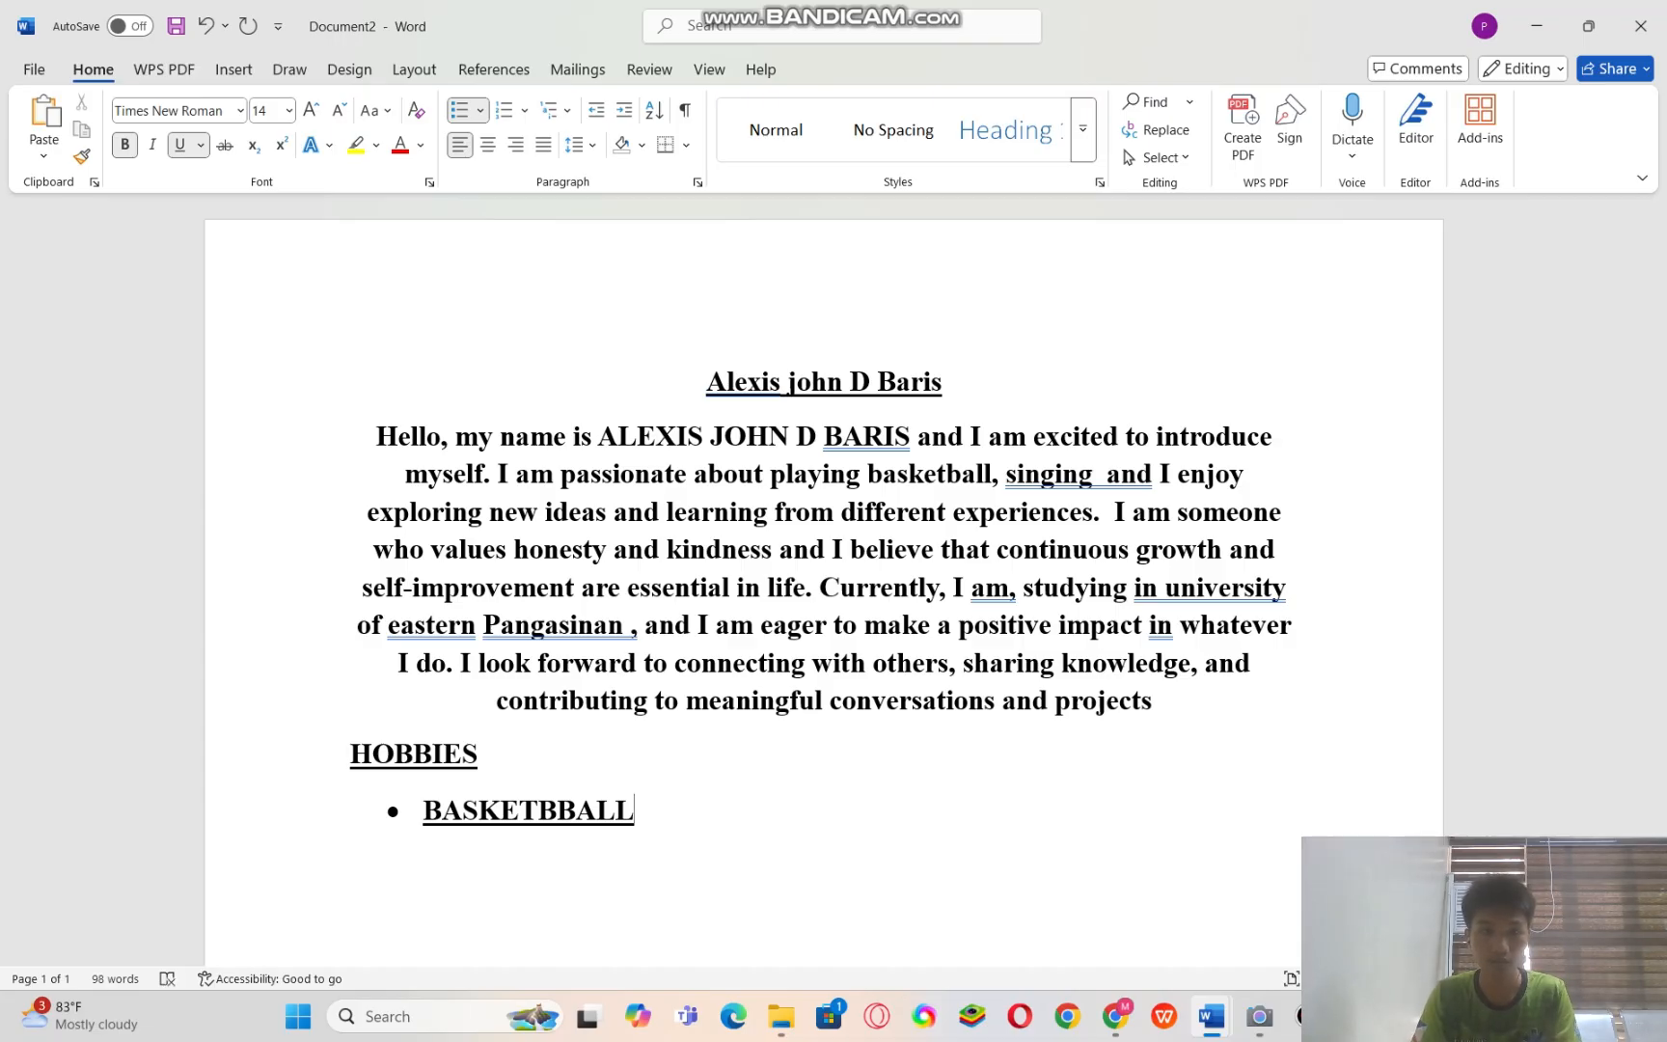
pyautogui.press('Return')
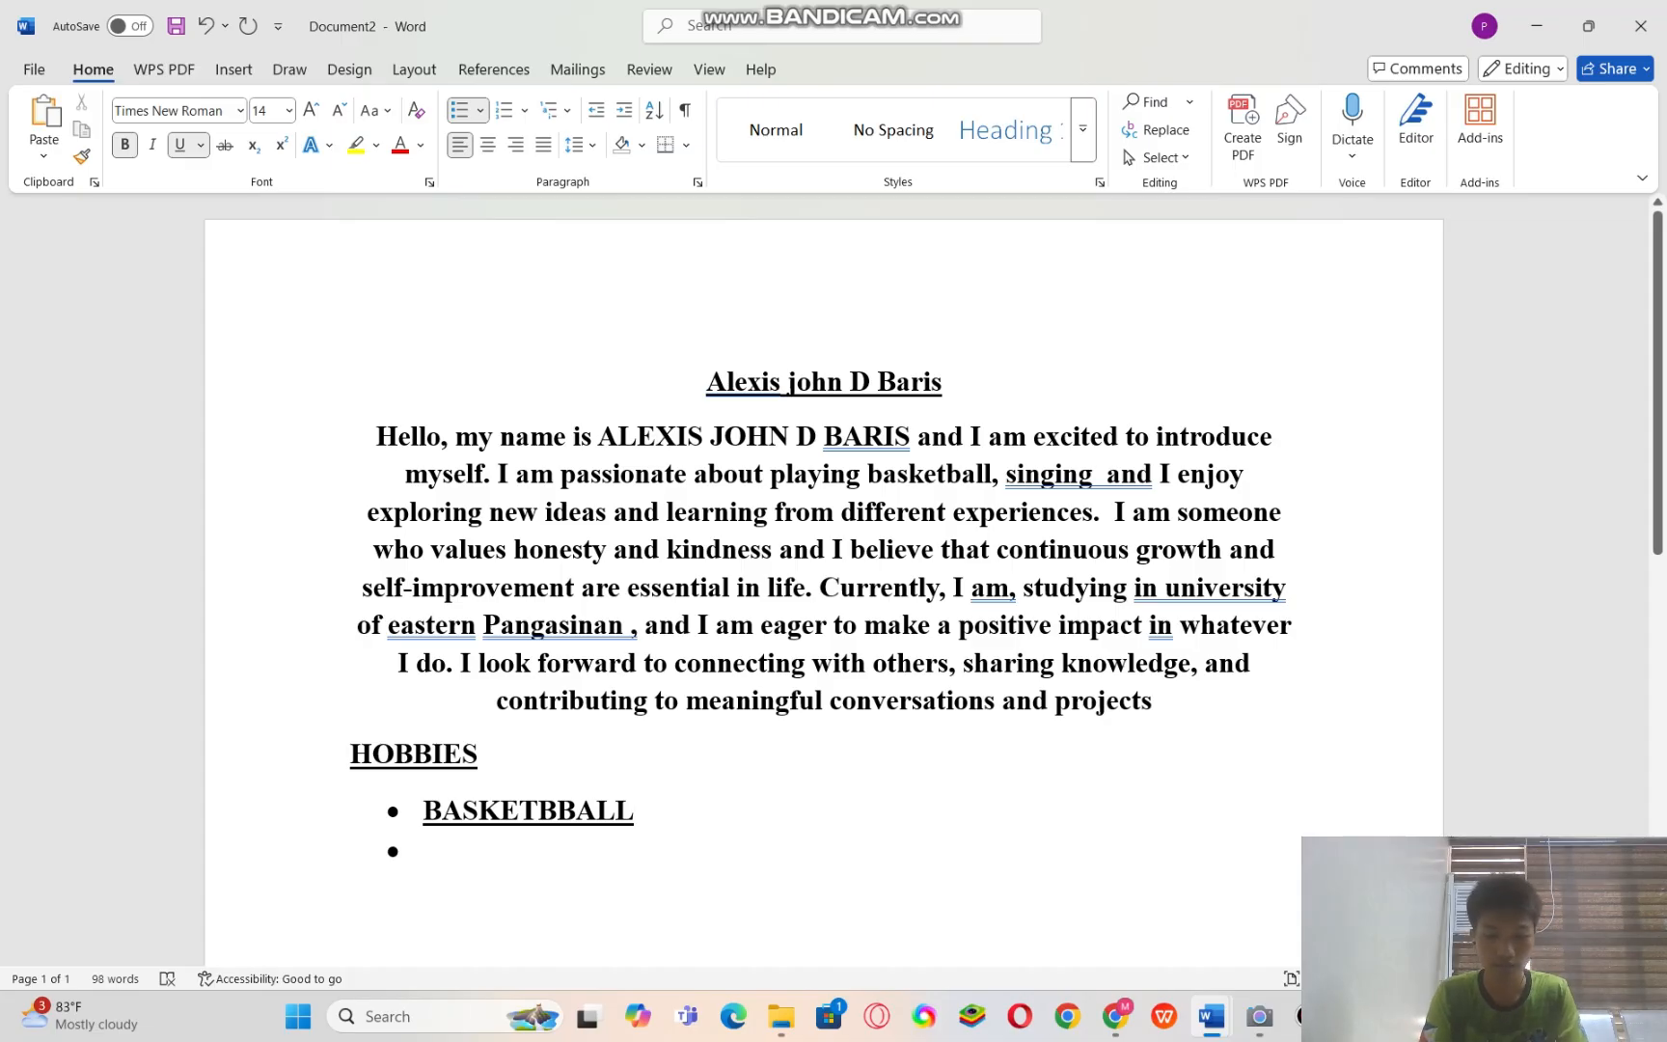
# - Add the items "JOGGING", "SINGING" and "PLAYING INSTRUMENTS" to the bulleted hobbies list
pyautogui.write('J')
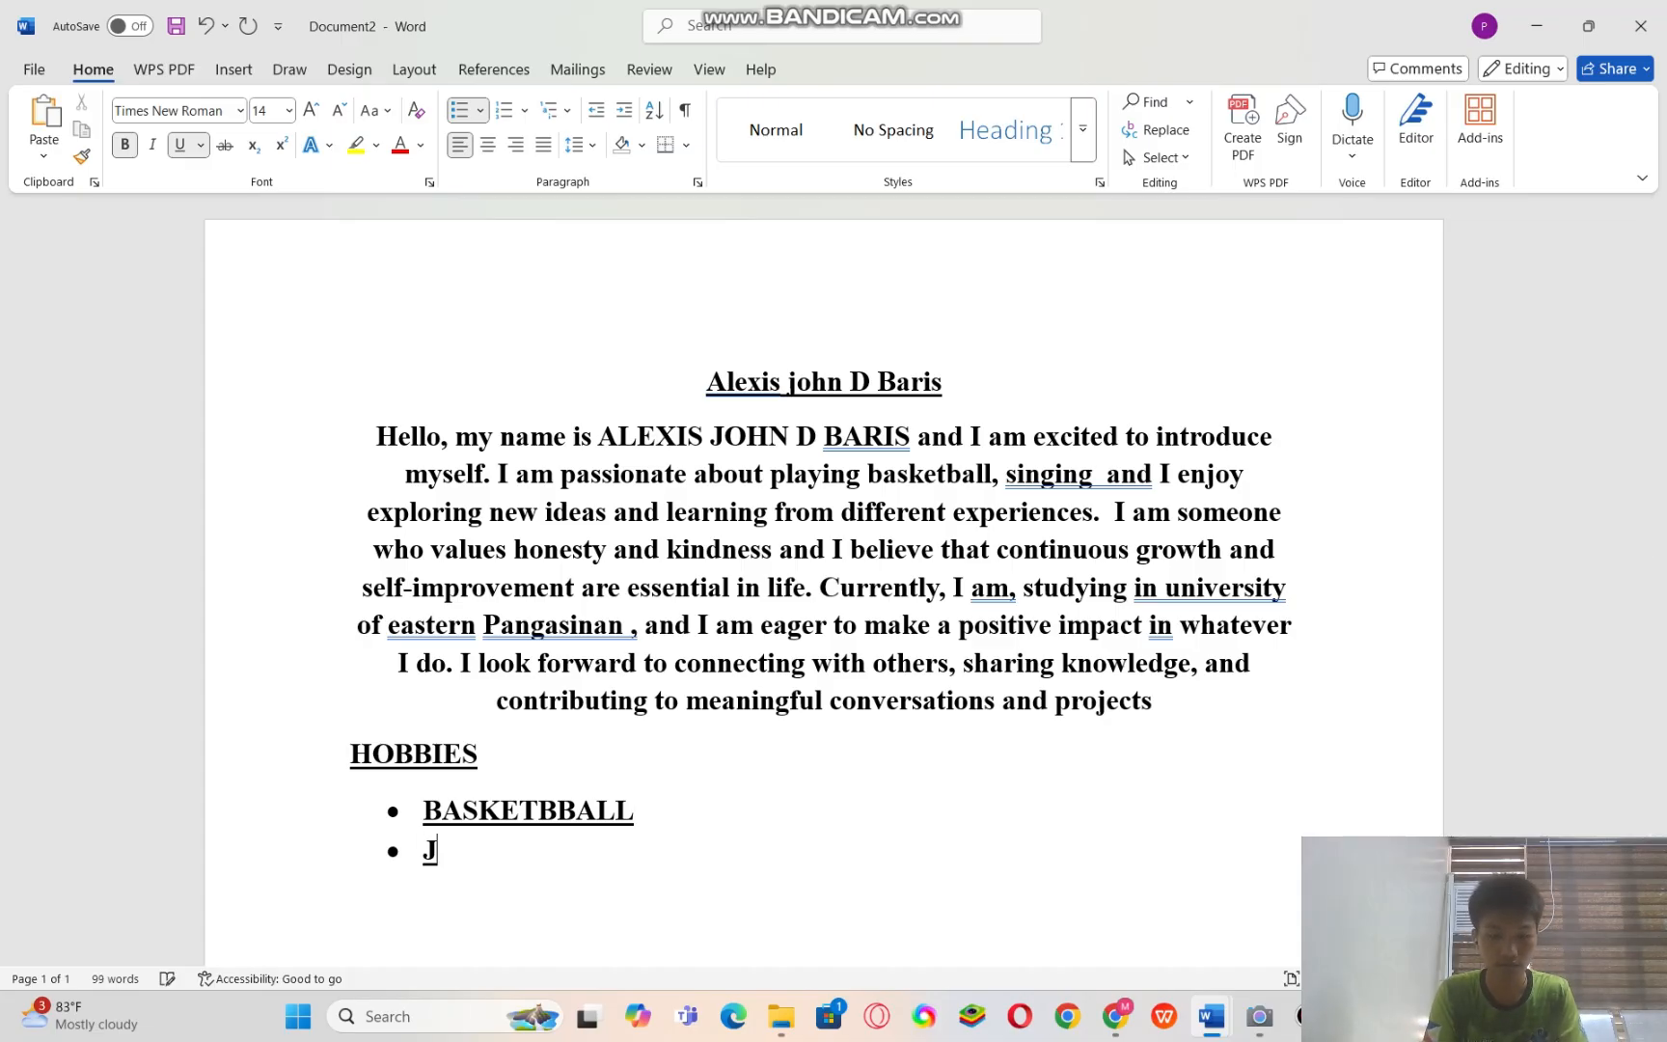
pyautogui.write('OGGING')
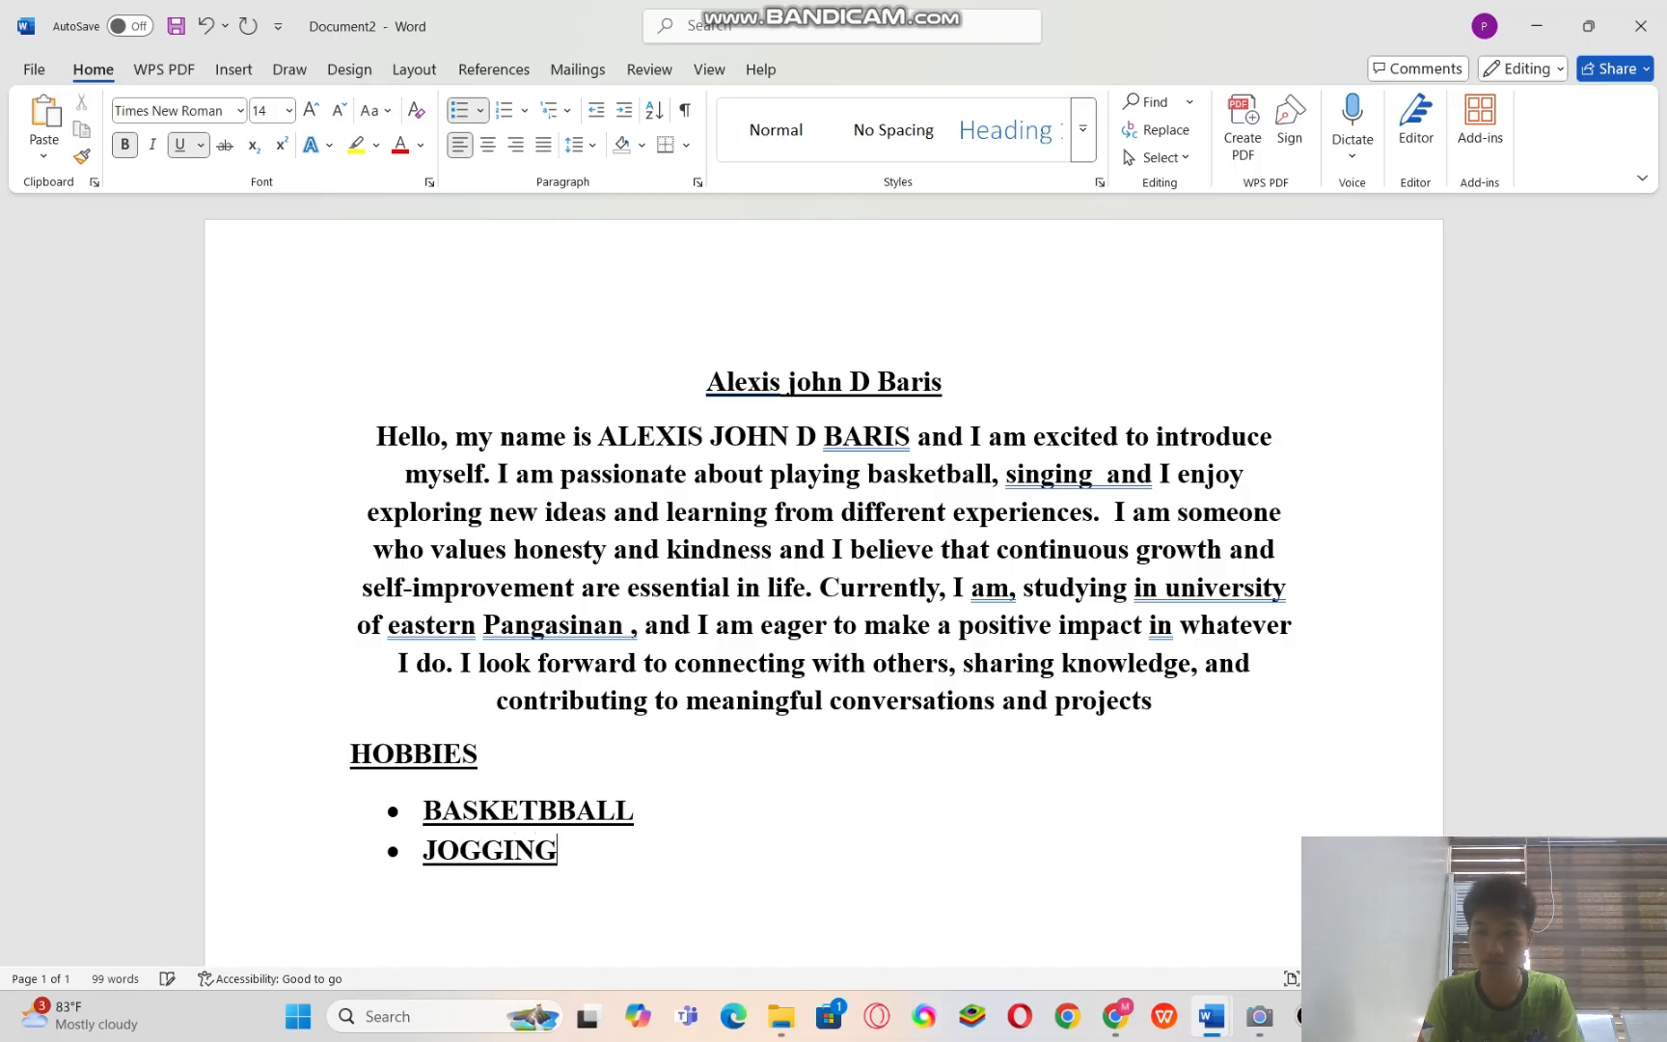
pyautogui.press('Return')
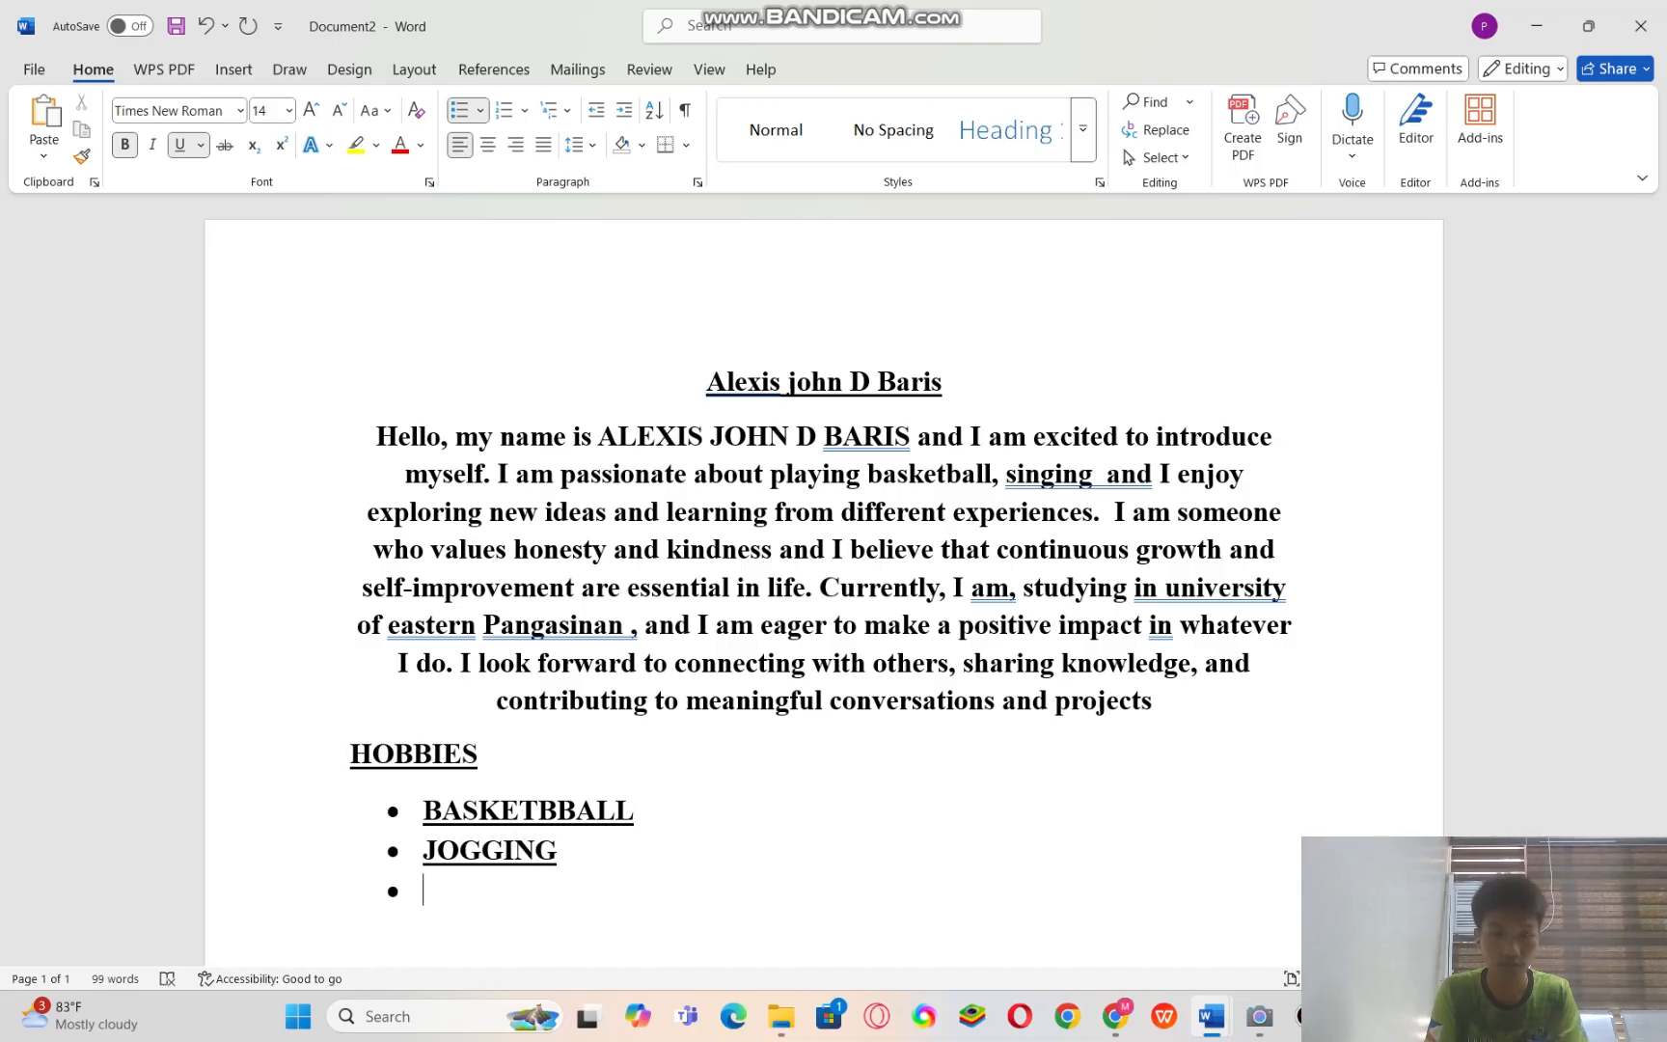
pyautogui.write('SINGING')
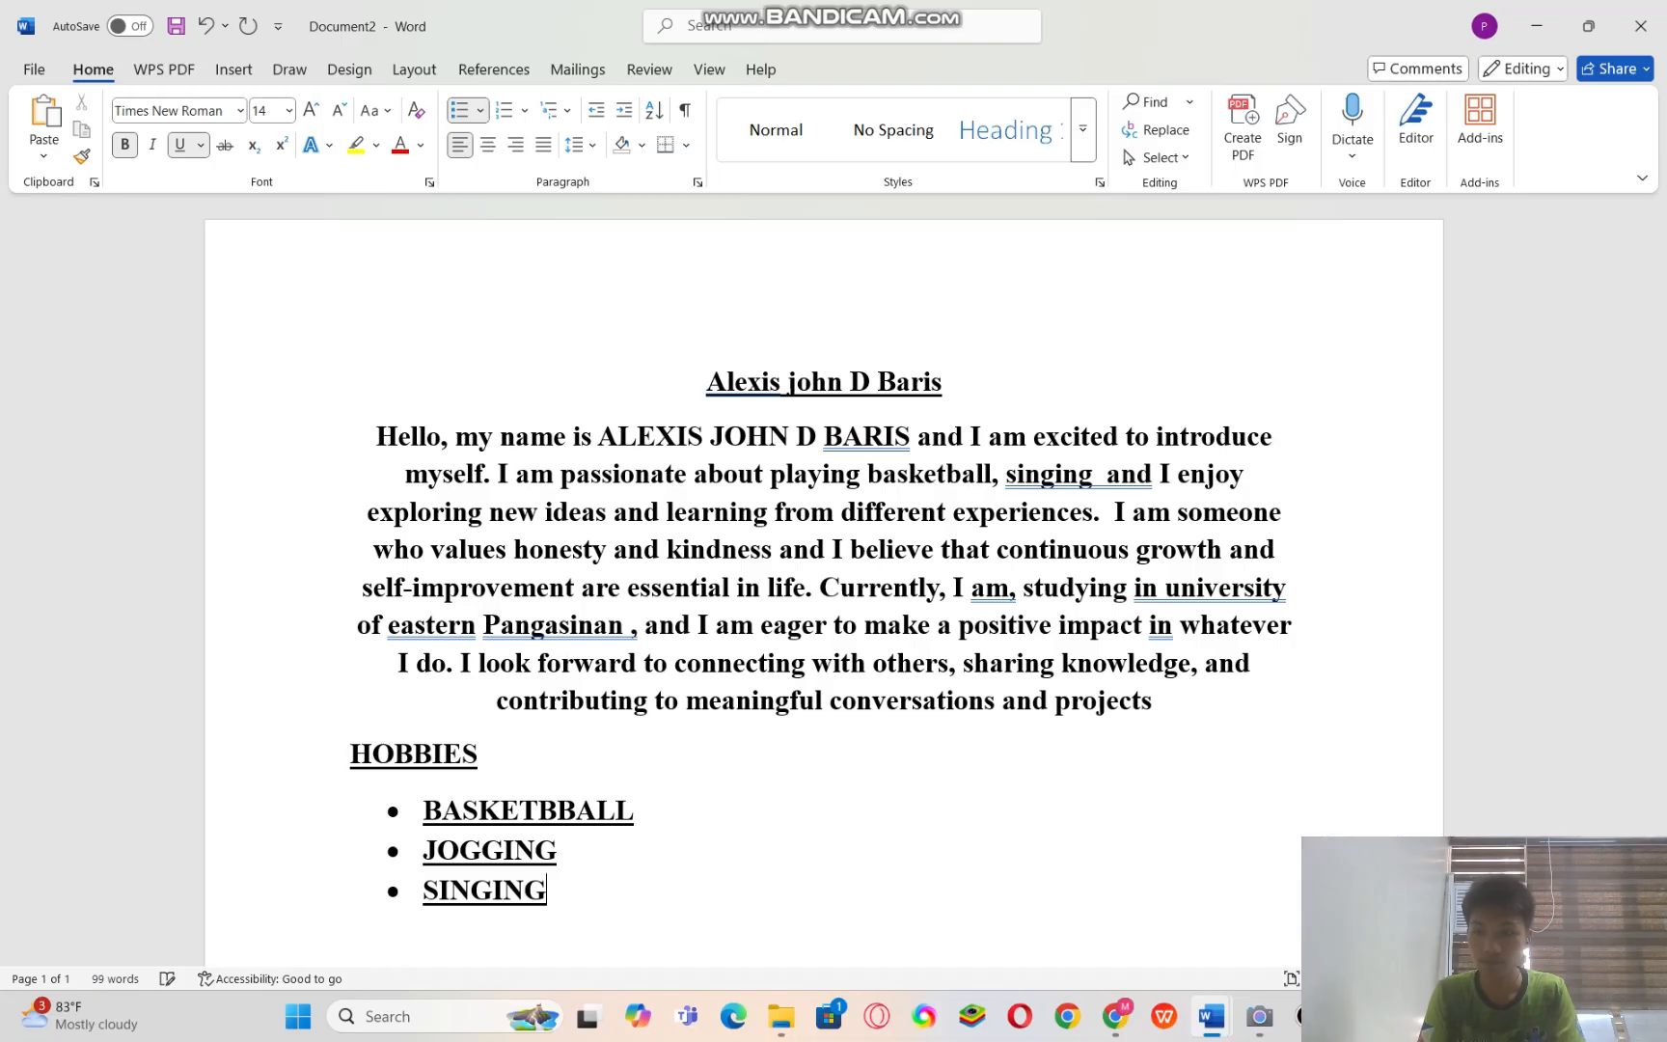
pyautogui.press('Return')
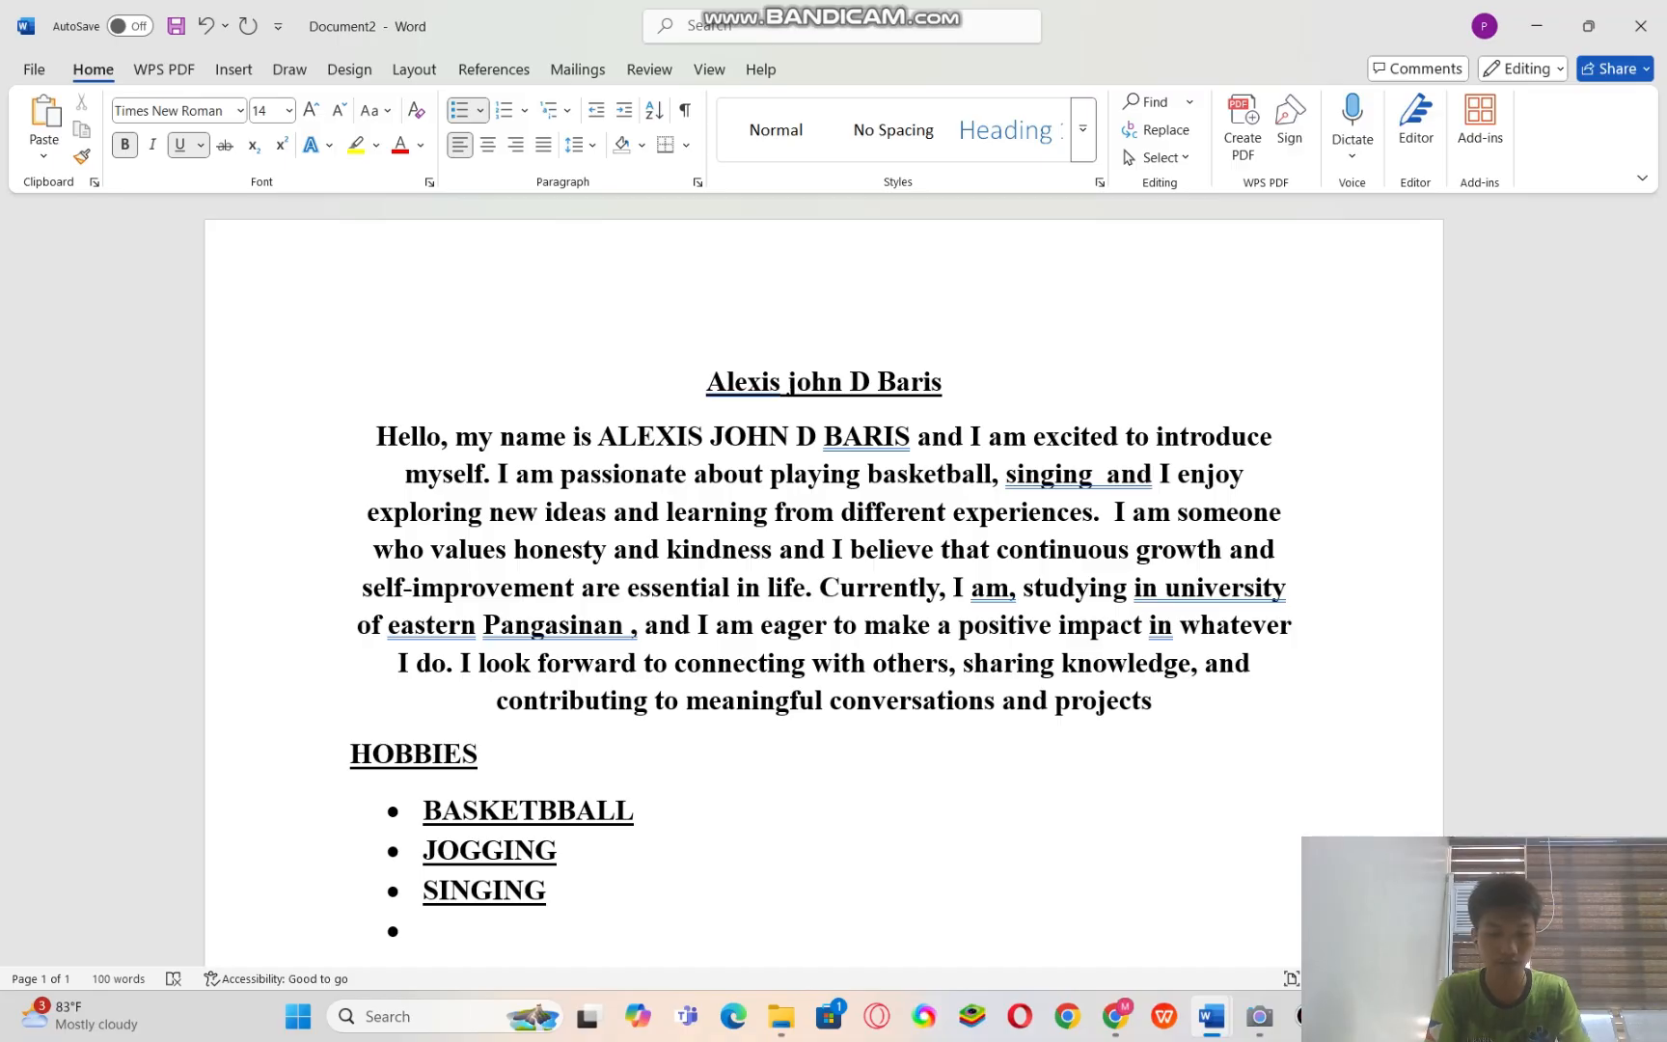
pyautogui.write('PLAYING I')
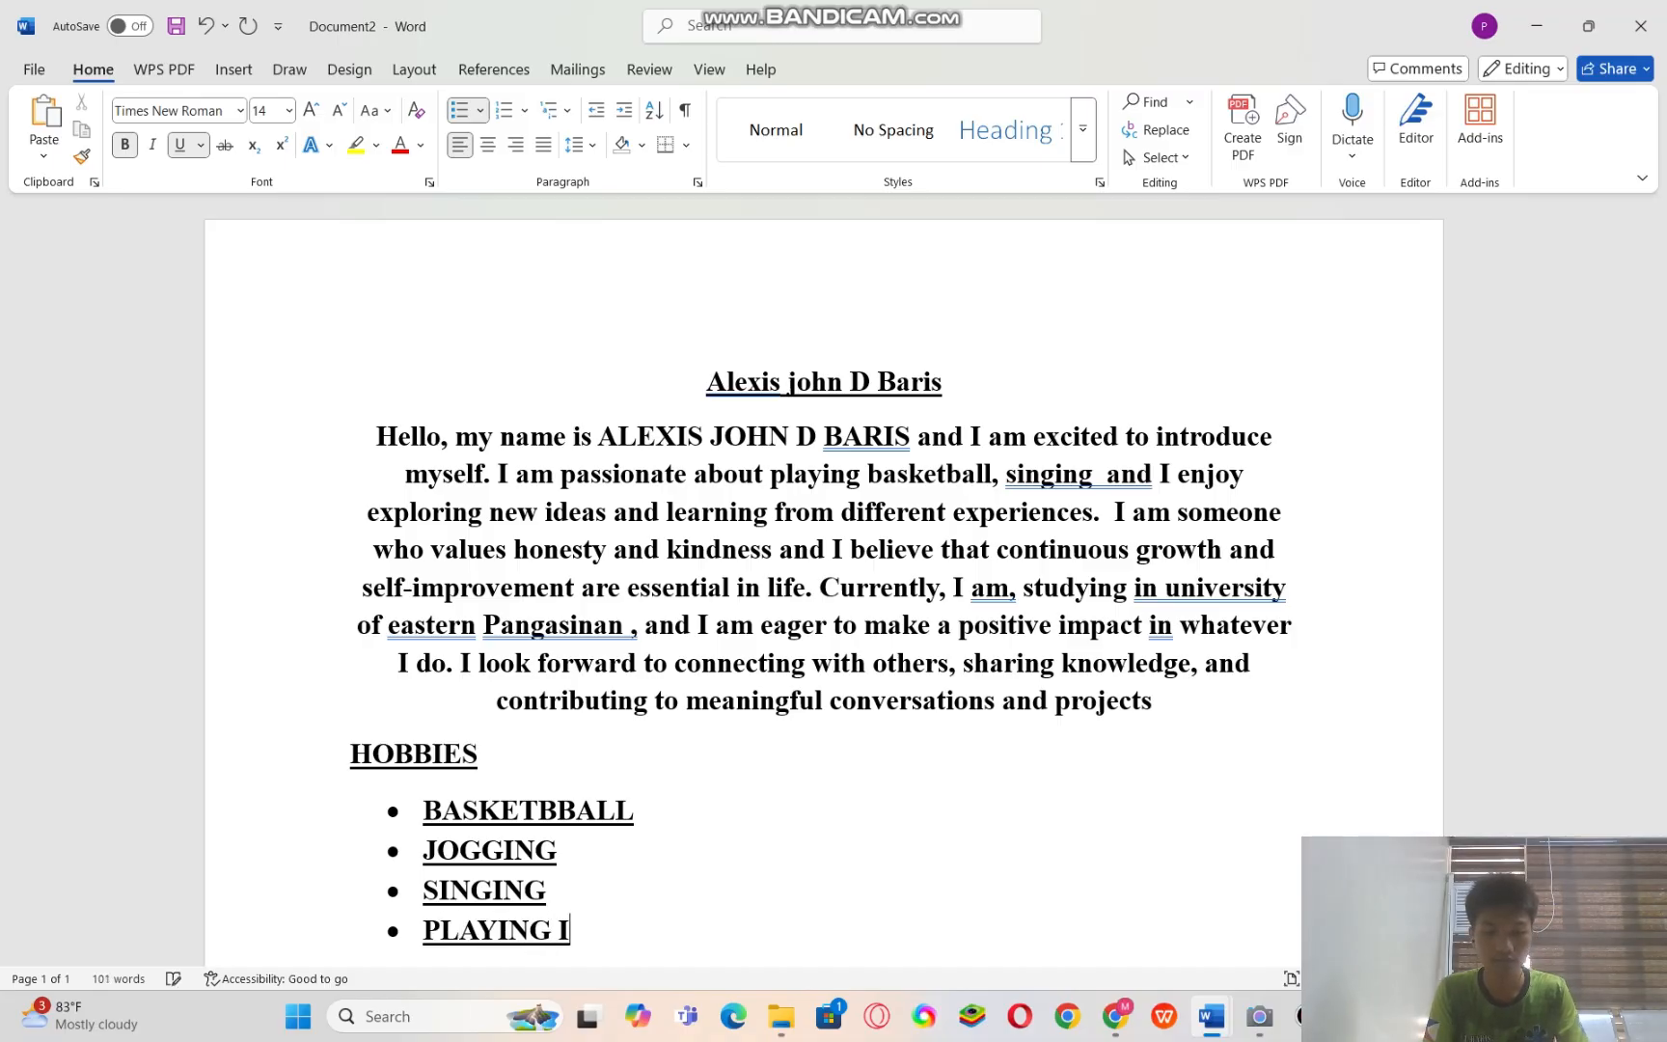
pyautogui.write('NS')
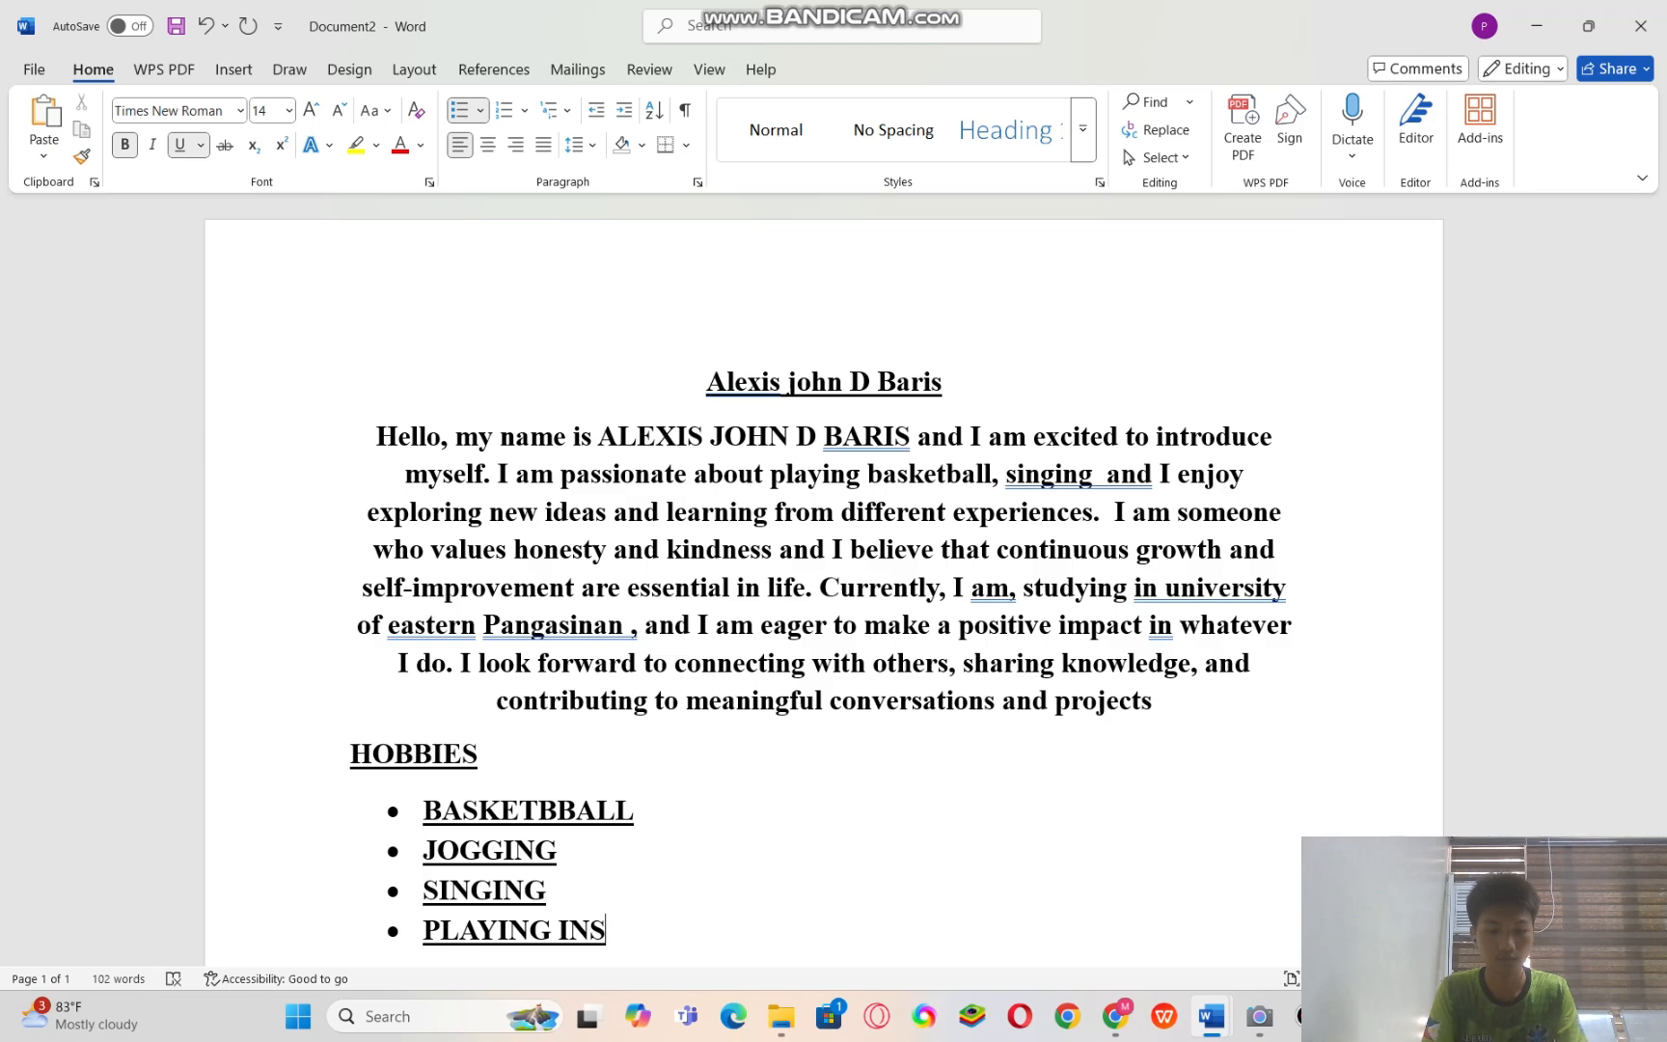
pyautogui.write('TRUMENTS')
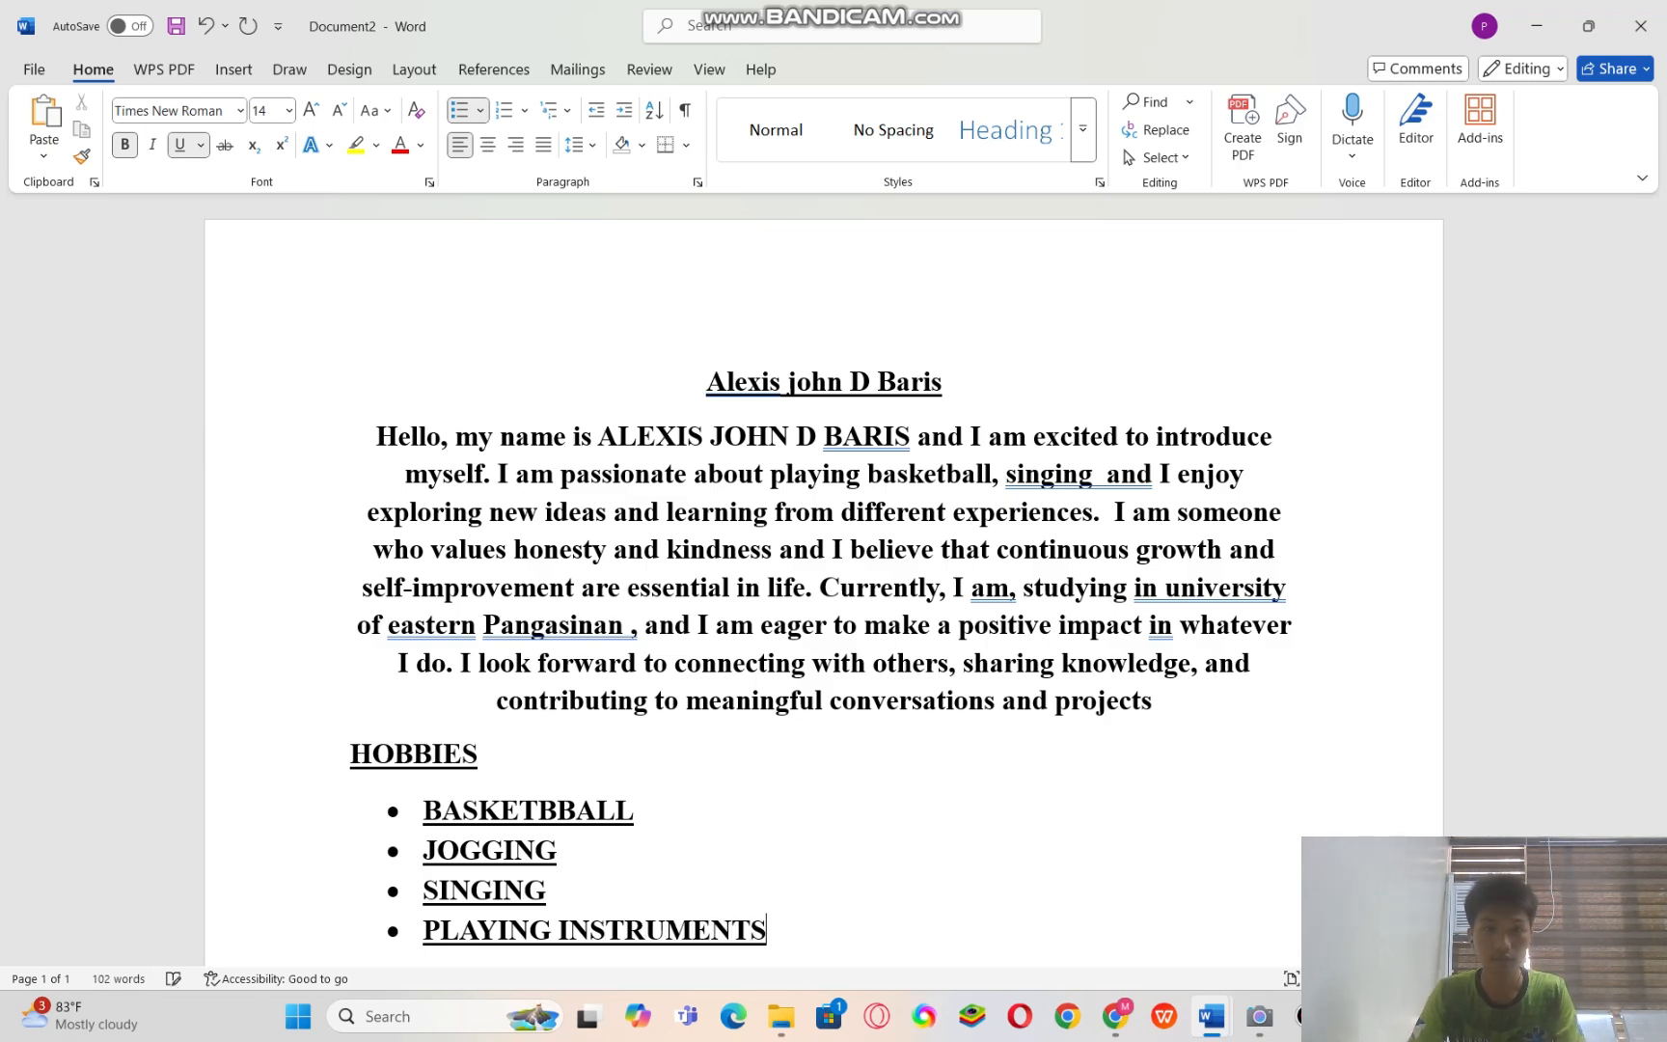
# - Switch to File Explorer and copy the portrait photo WIN_20250405_14_34_18_Pro from the Gallery
pyautogui.scroll(-3, 824, 579)
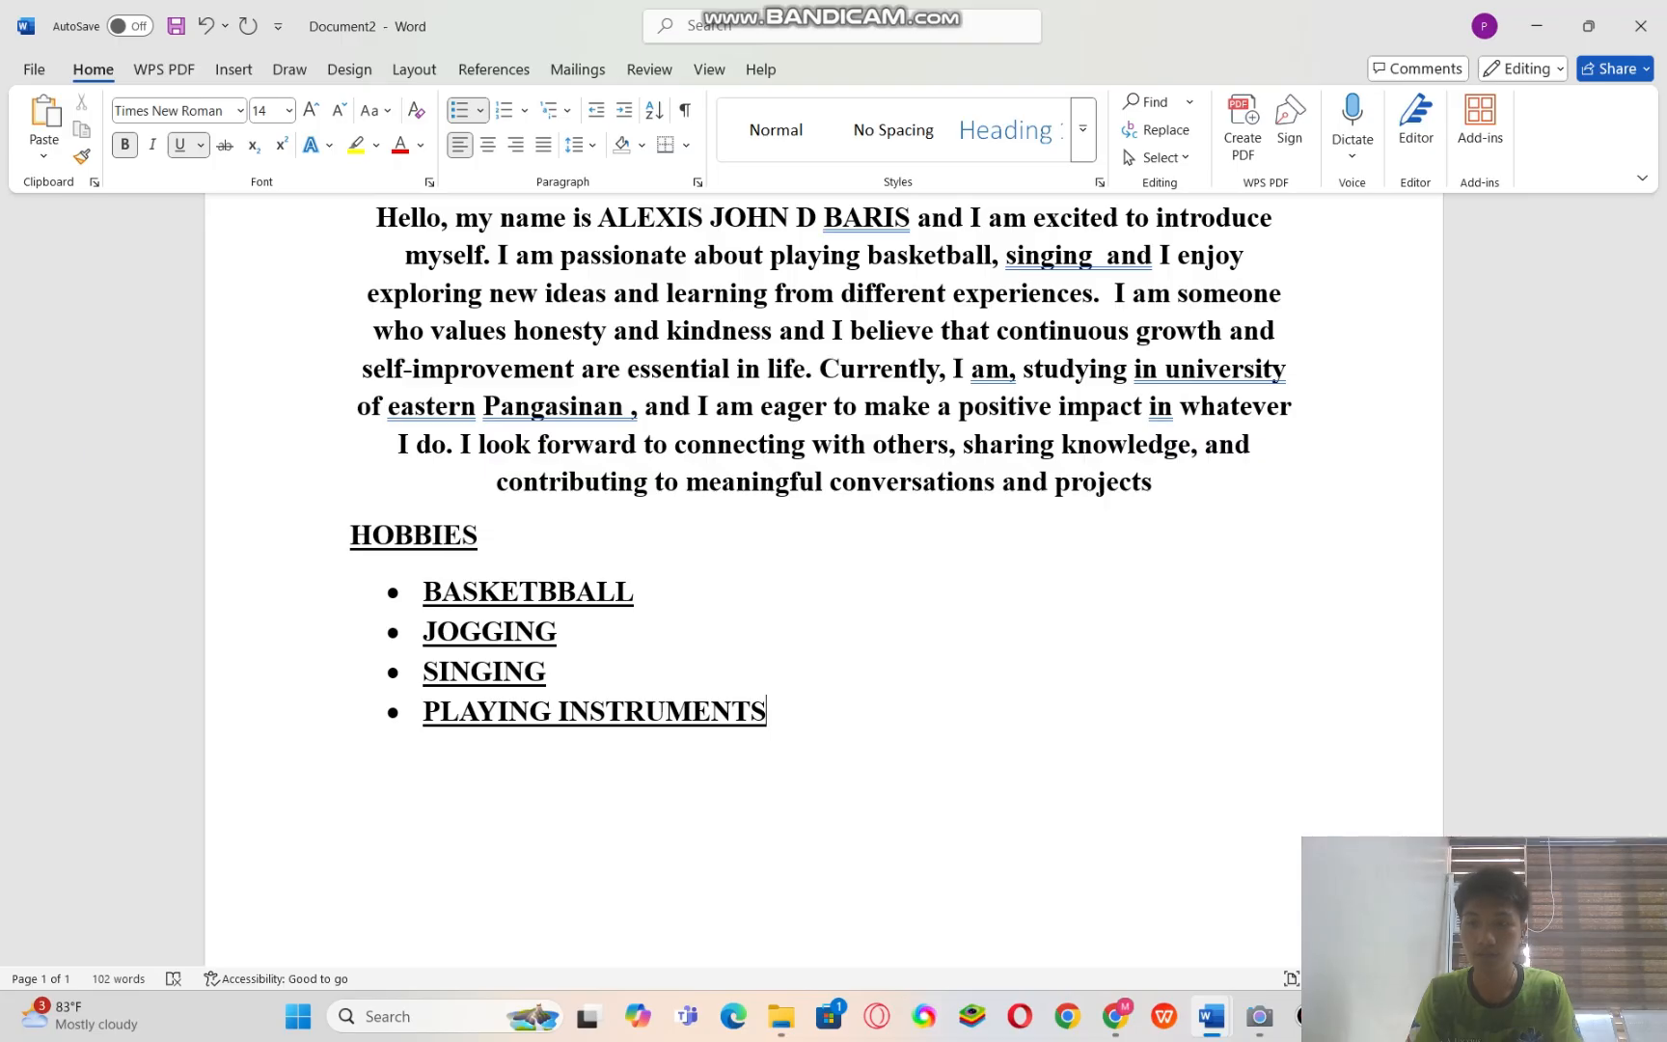
pyautogui.scroll(3, 824, 511)
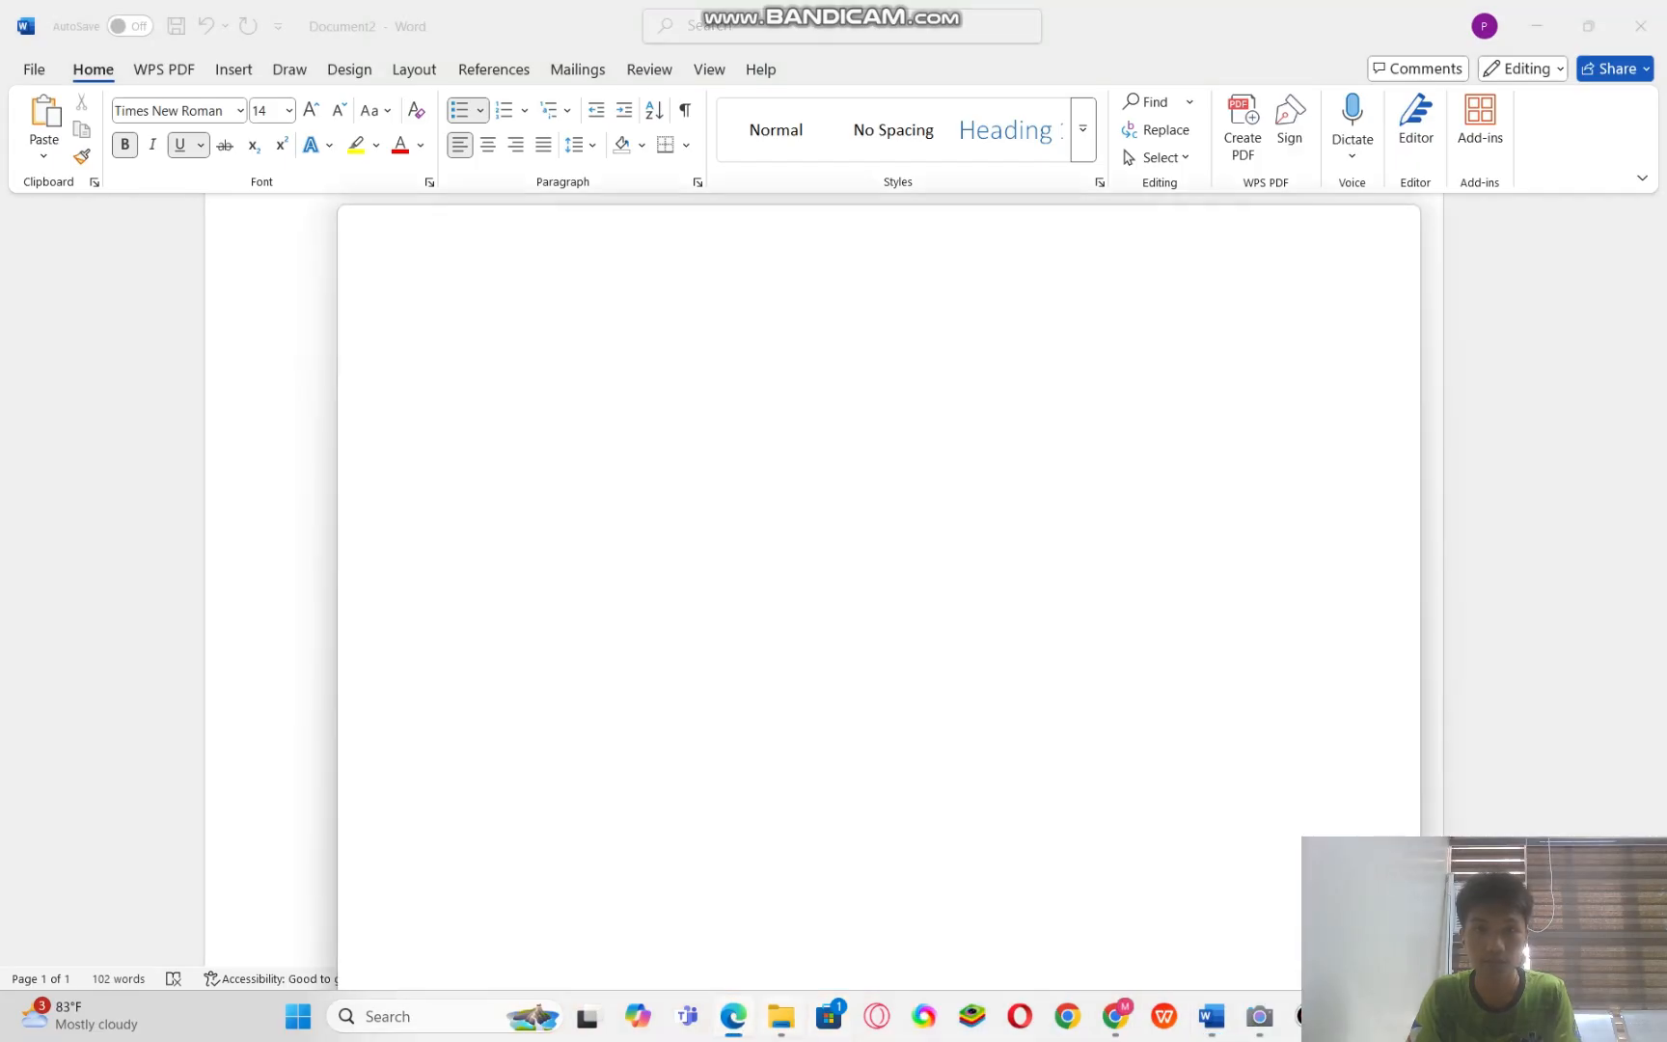
pyautogui.hotkey('alt', 'Tab')
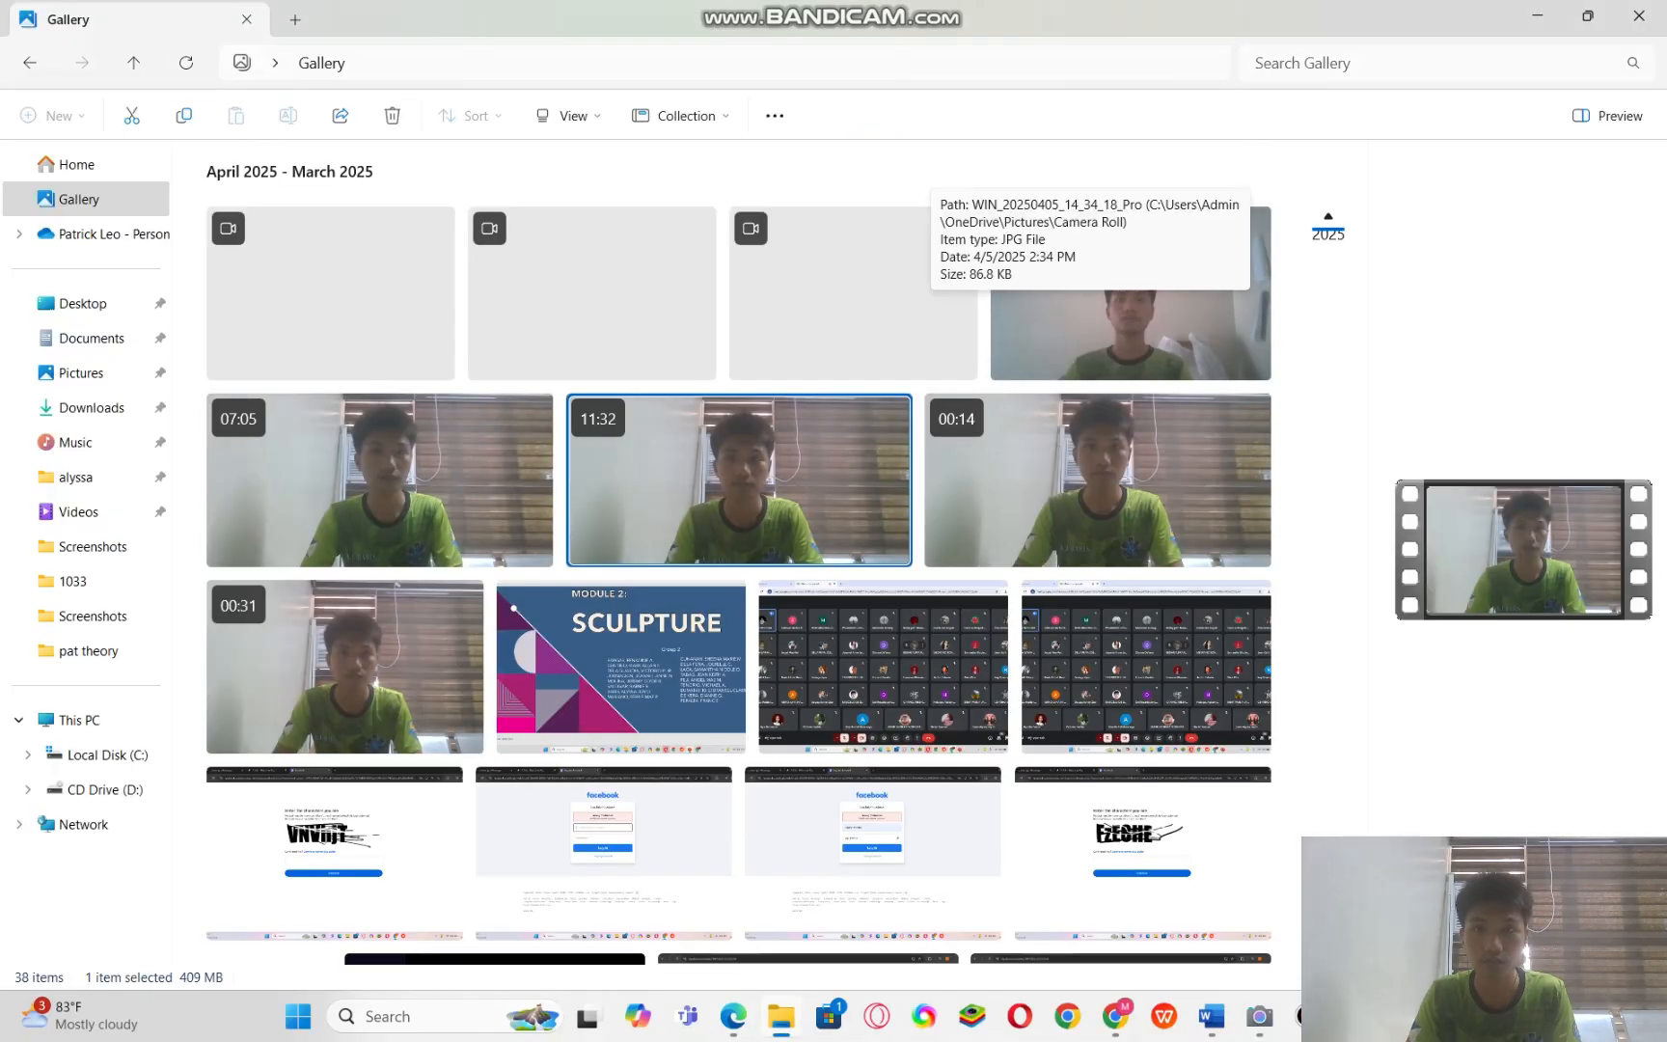
pyautogui.click(1131, 292)
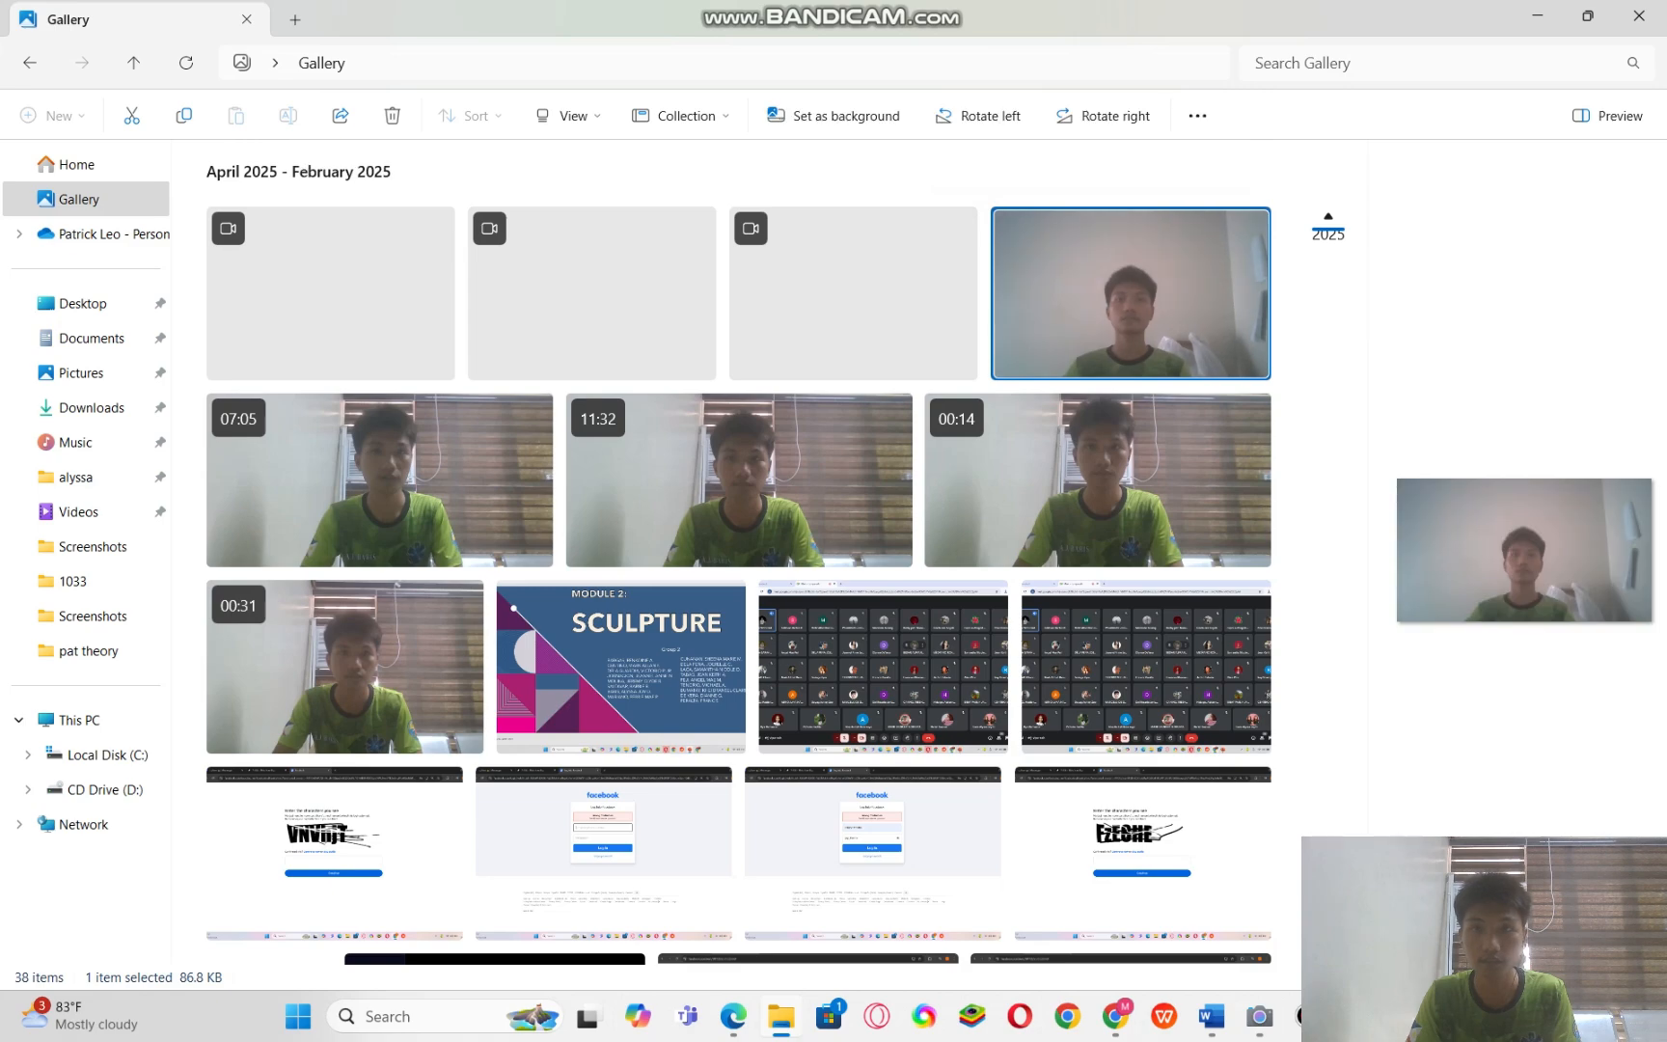
pyautogui.rightClick(1085, 290)
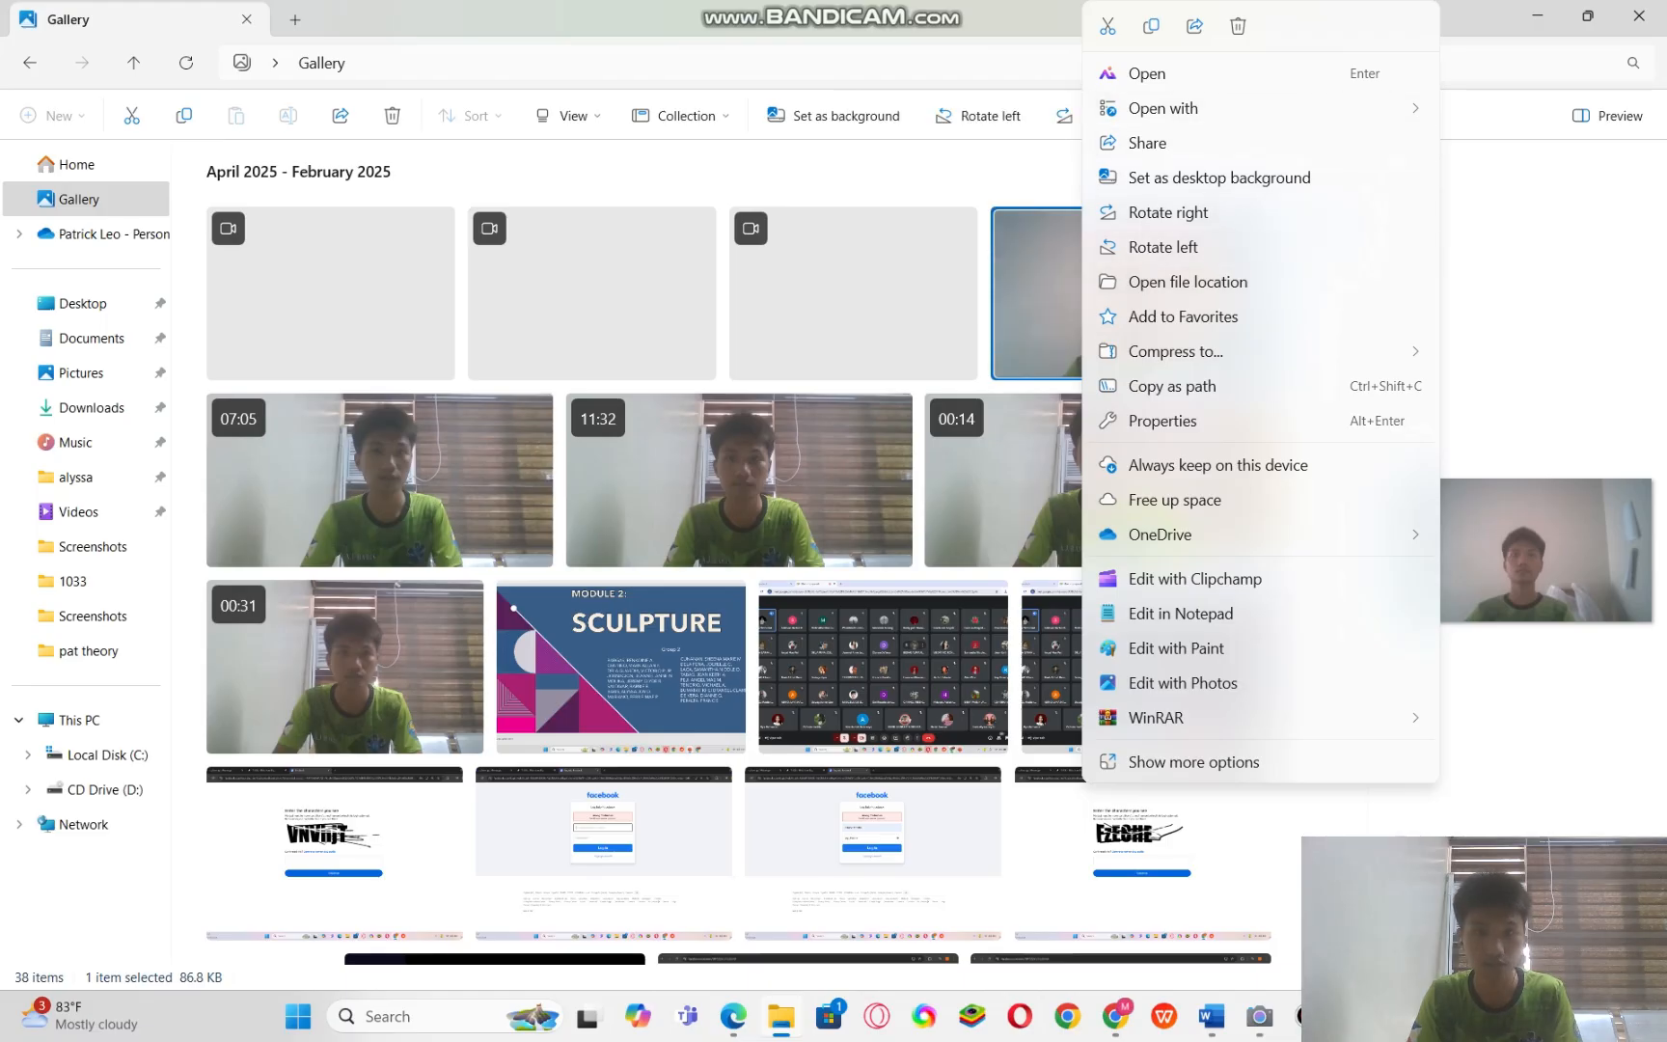
pyautogui.press('Escape')
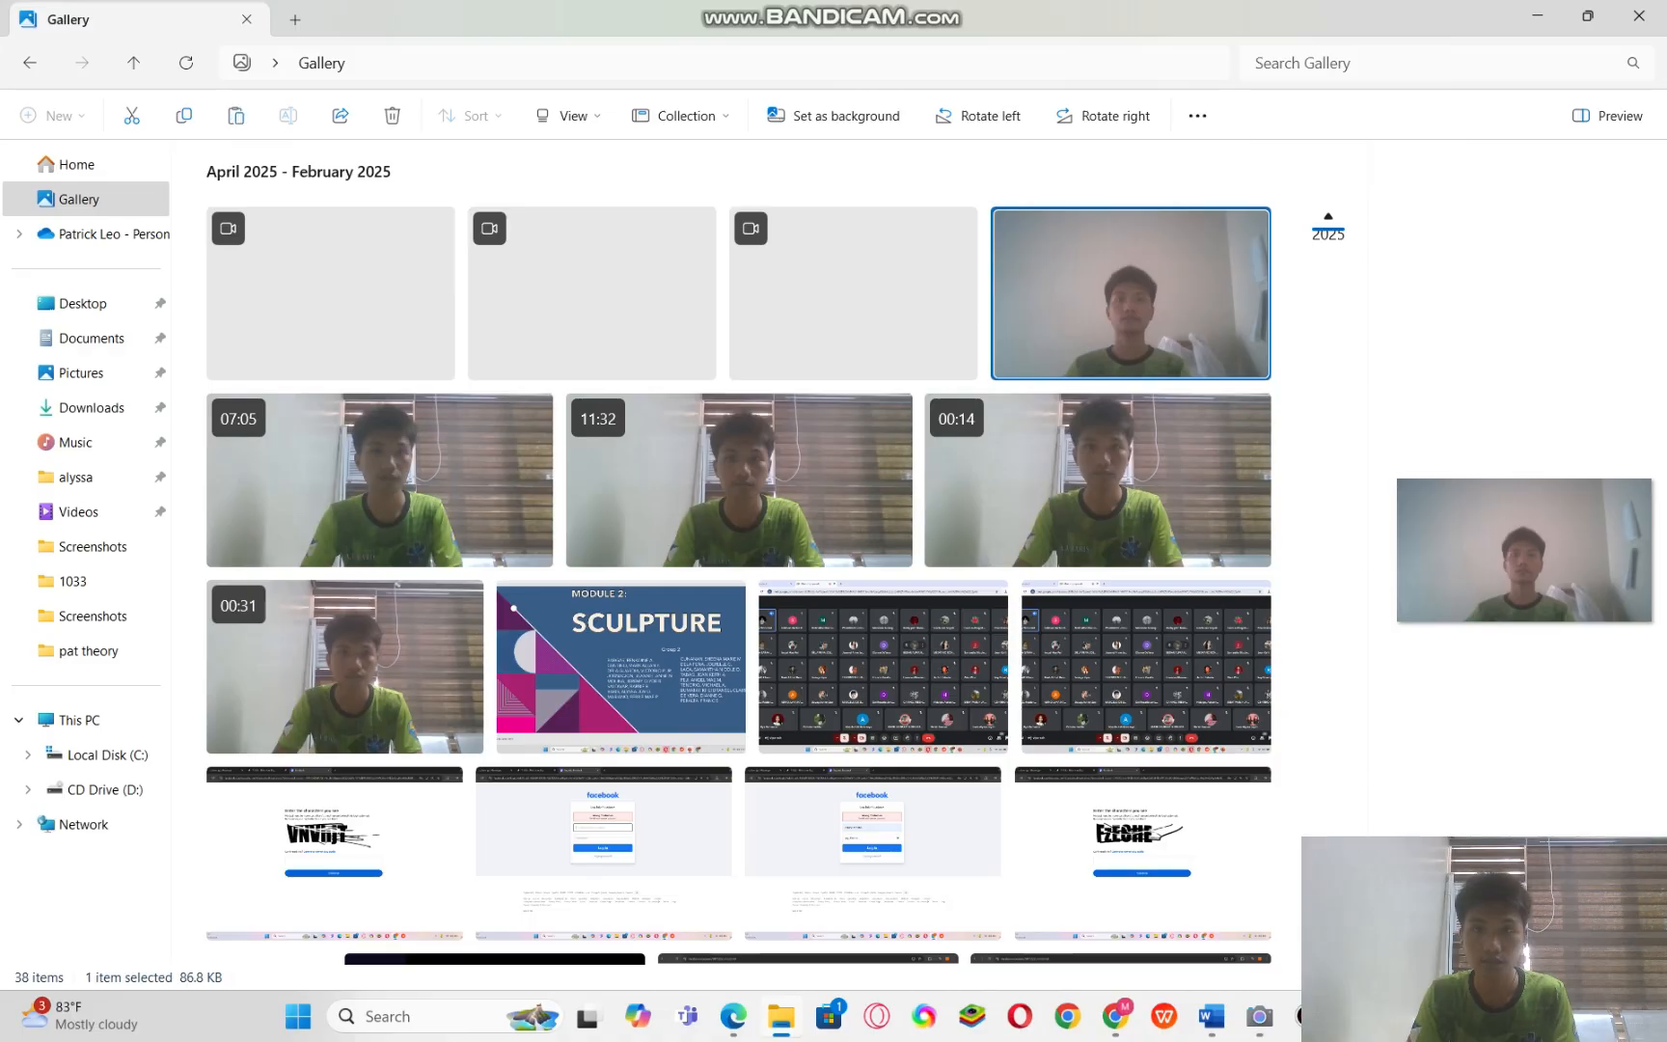
# - Close the stray browser window, switch back to Word and paste the copied photo at the end of the introduction paragraph
pyautogui.hotkey('alt', 'Tab')
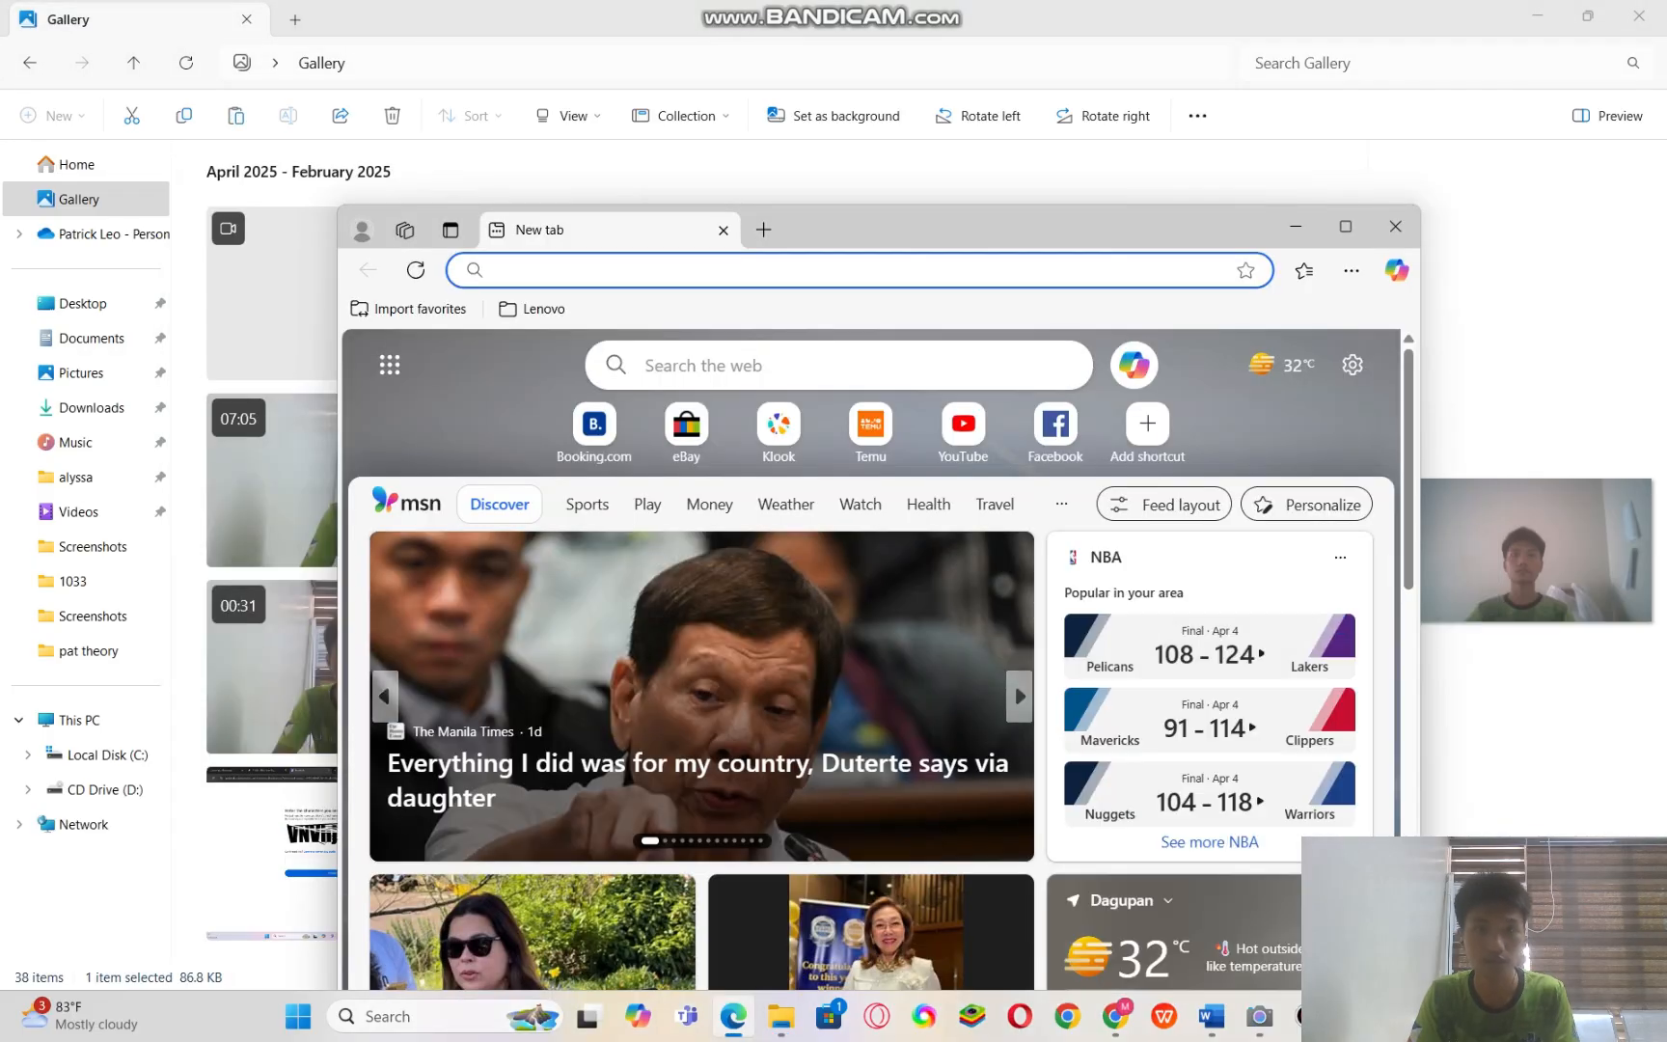
pyautogui.hotkey('alt', 'F4')
pyautogui.hotkey('alt', 'Tab')
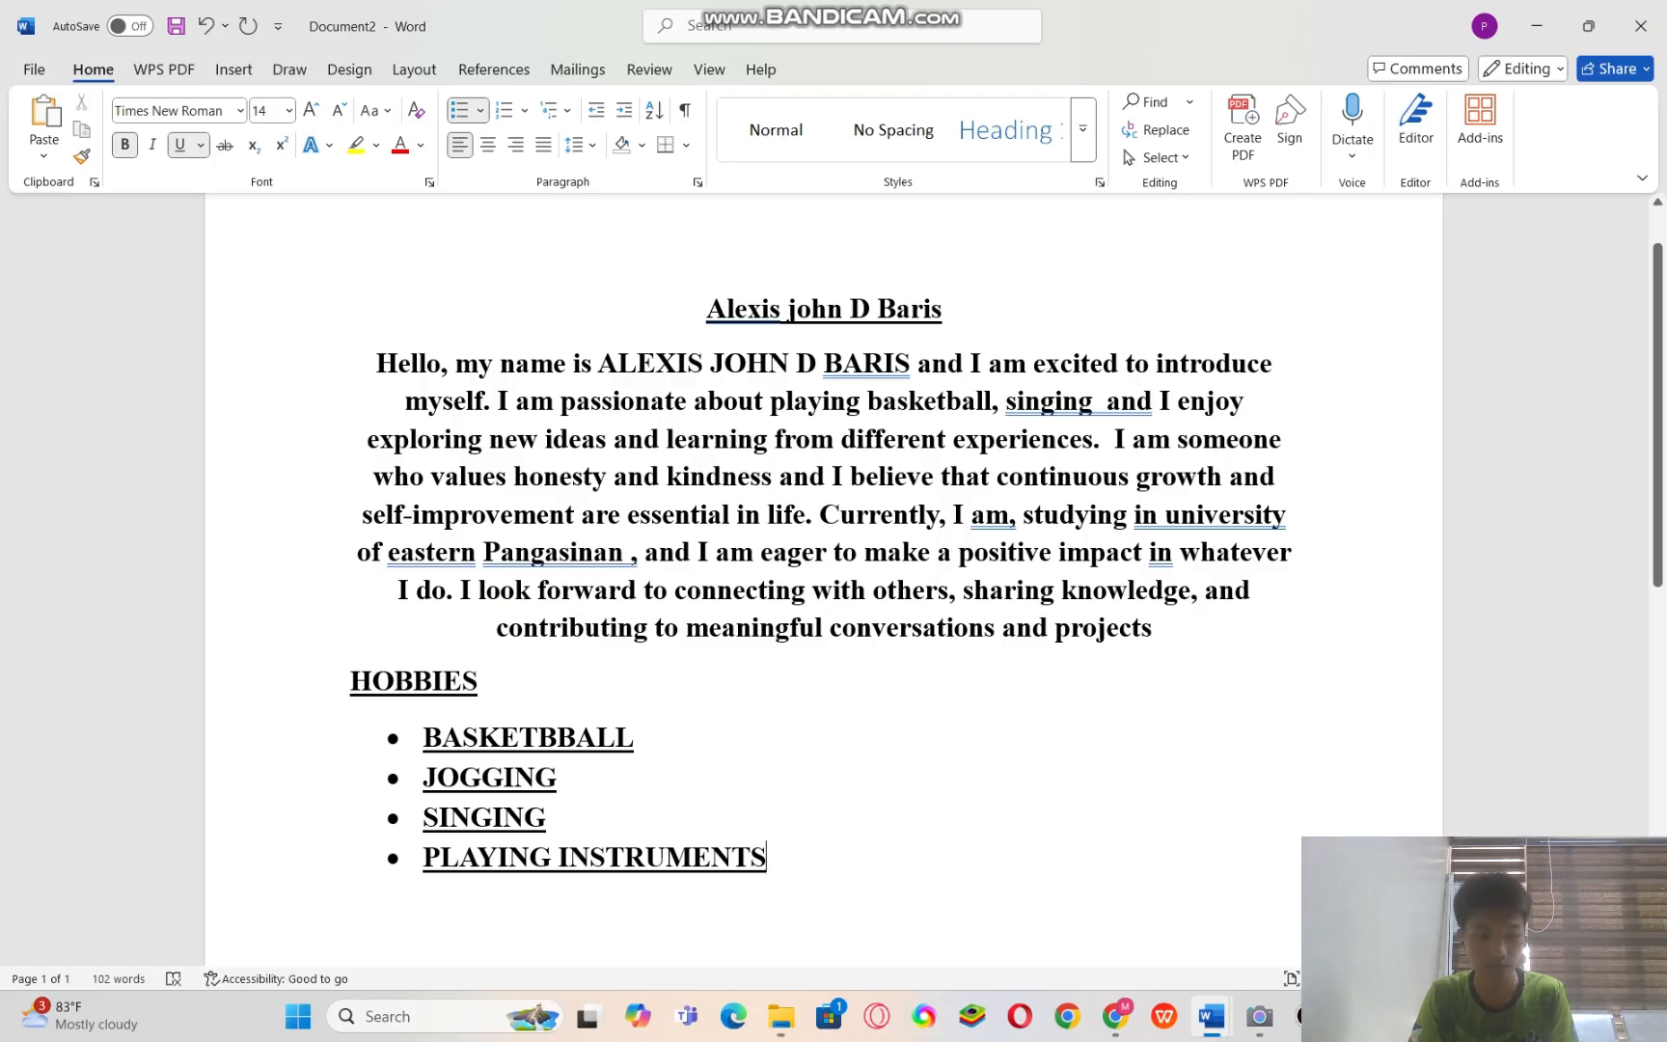
pyautogui.click(1154, 627)
pyautogui.hotkey('ctrl', 'v')
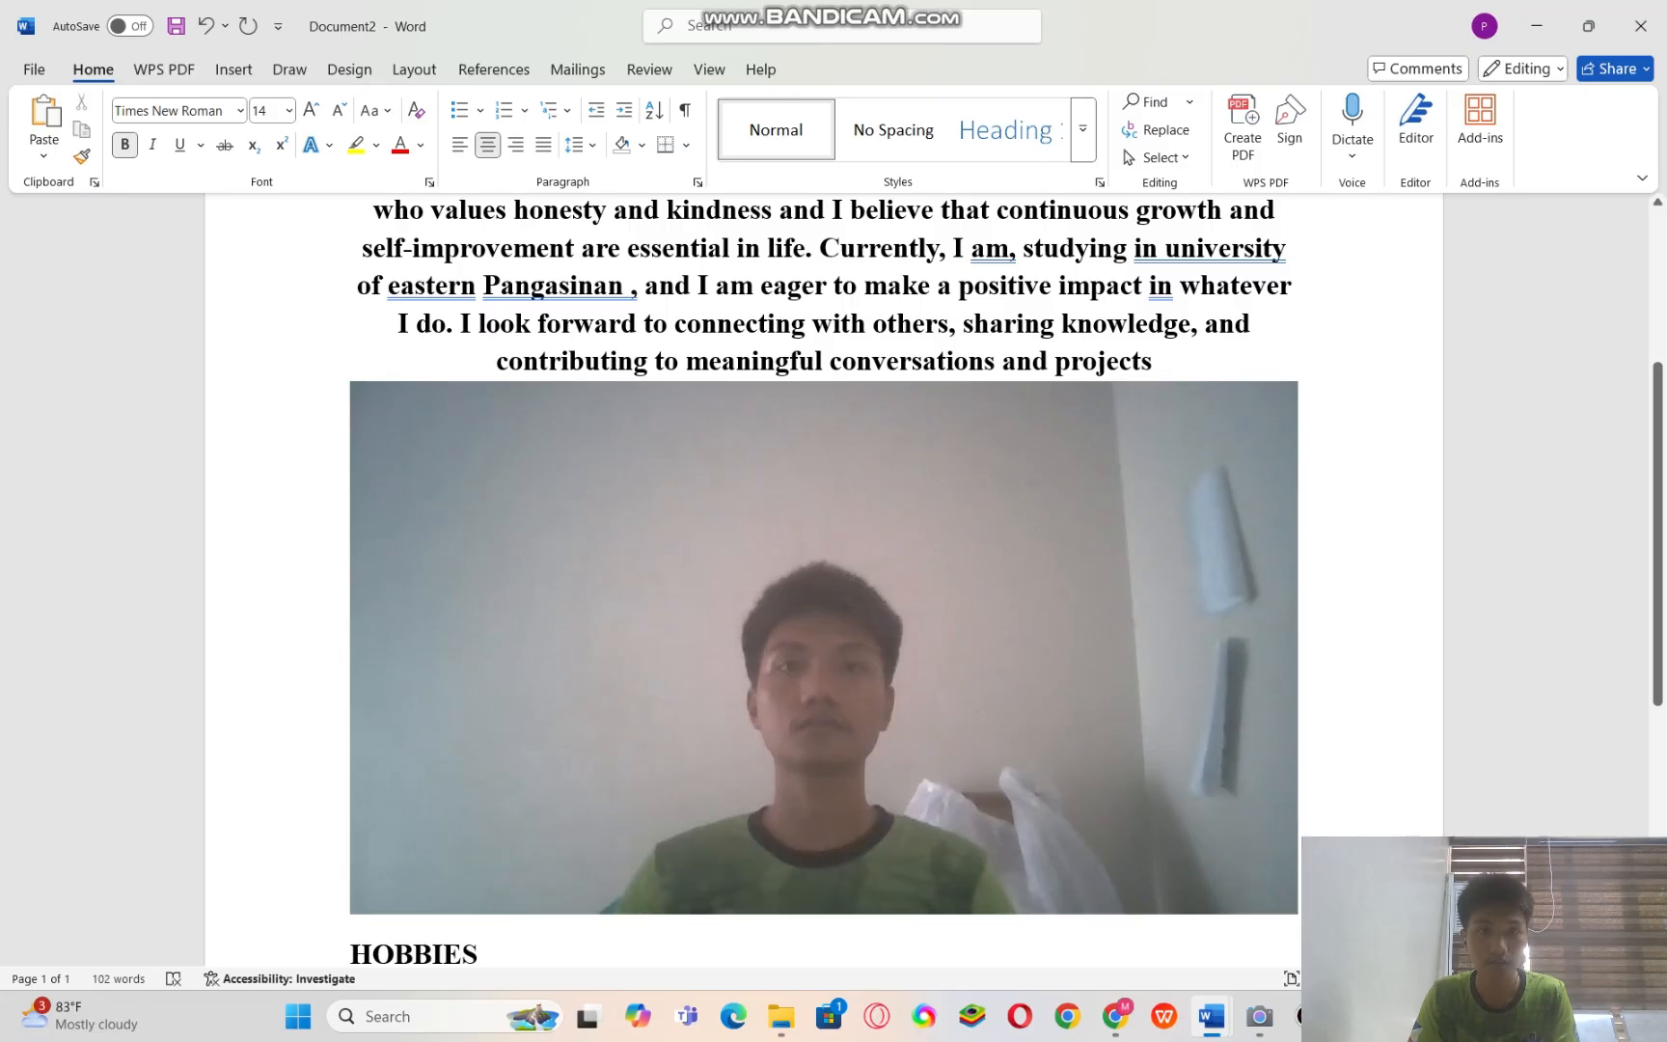
# - Shrink the pasted photo above HOBBIES to a little over half its original width and height
pyautogui.click(824, 648)
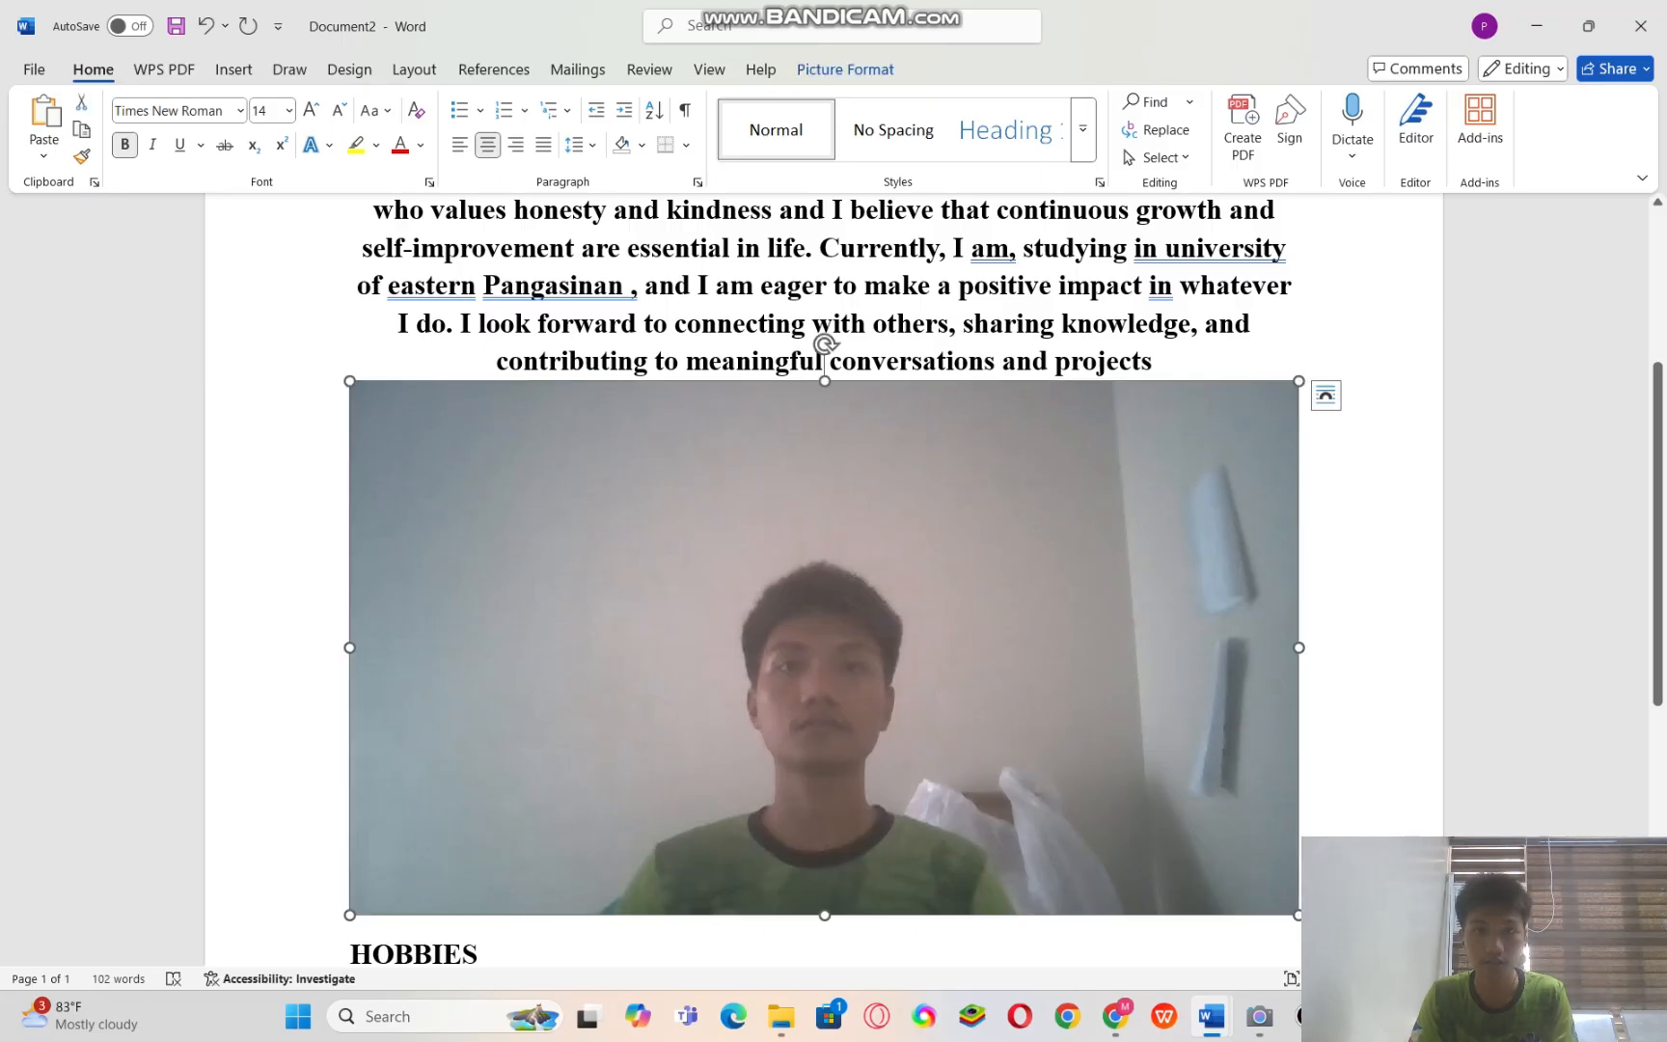
pyautogui.moveTo(824, 915); pyautogui.dragTo(824, 748)
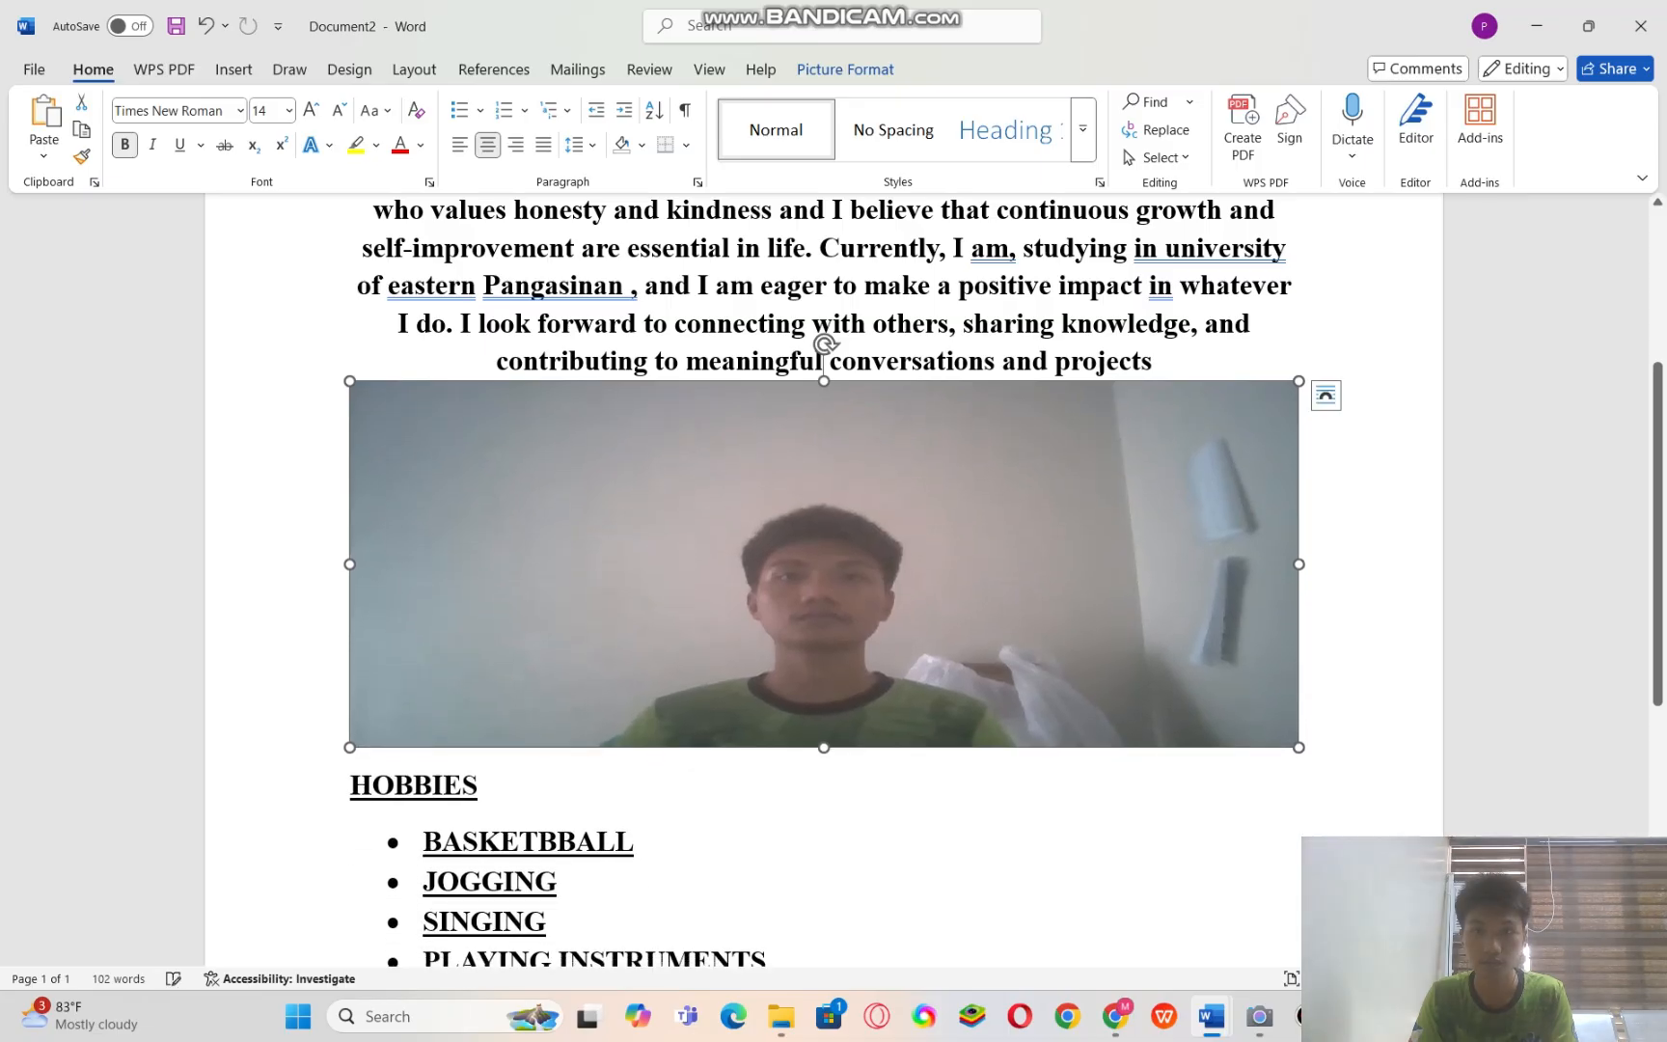
pyautogui.moveTo(1299, 565); pyautogui.dragTo(1088, 564)
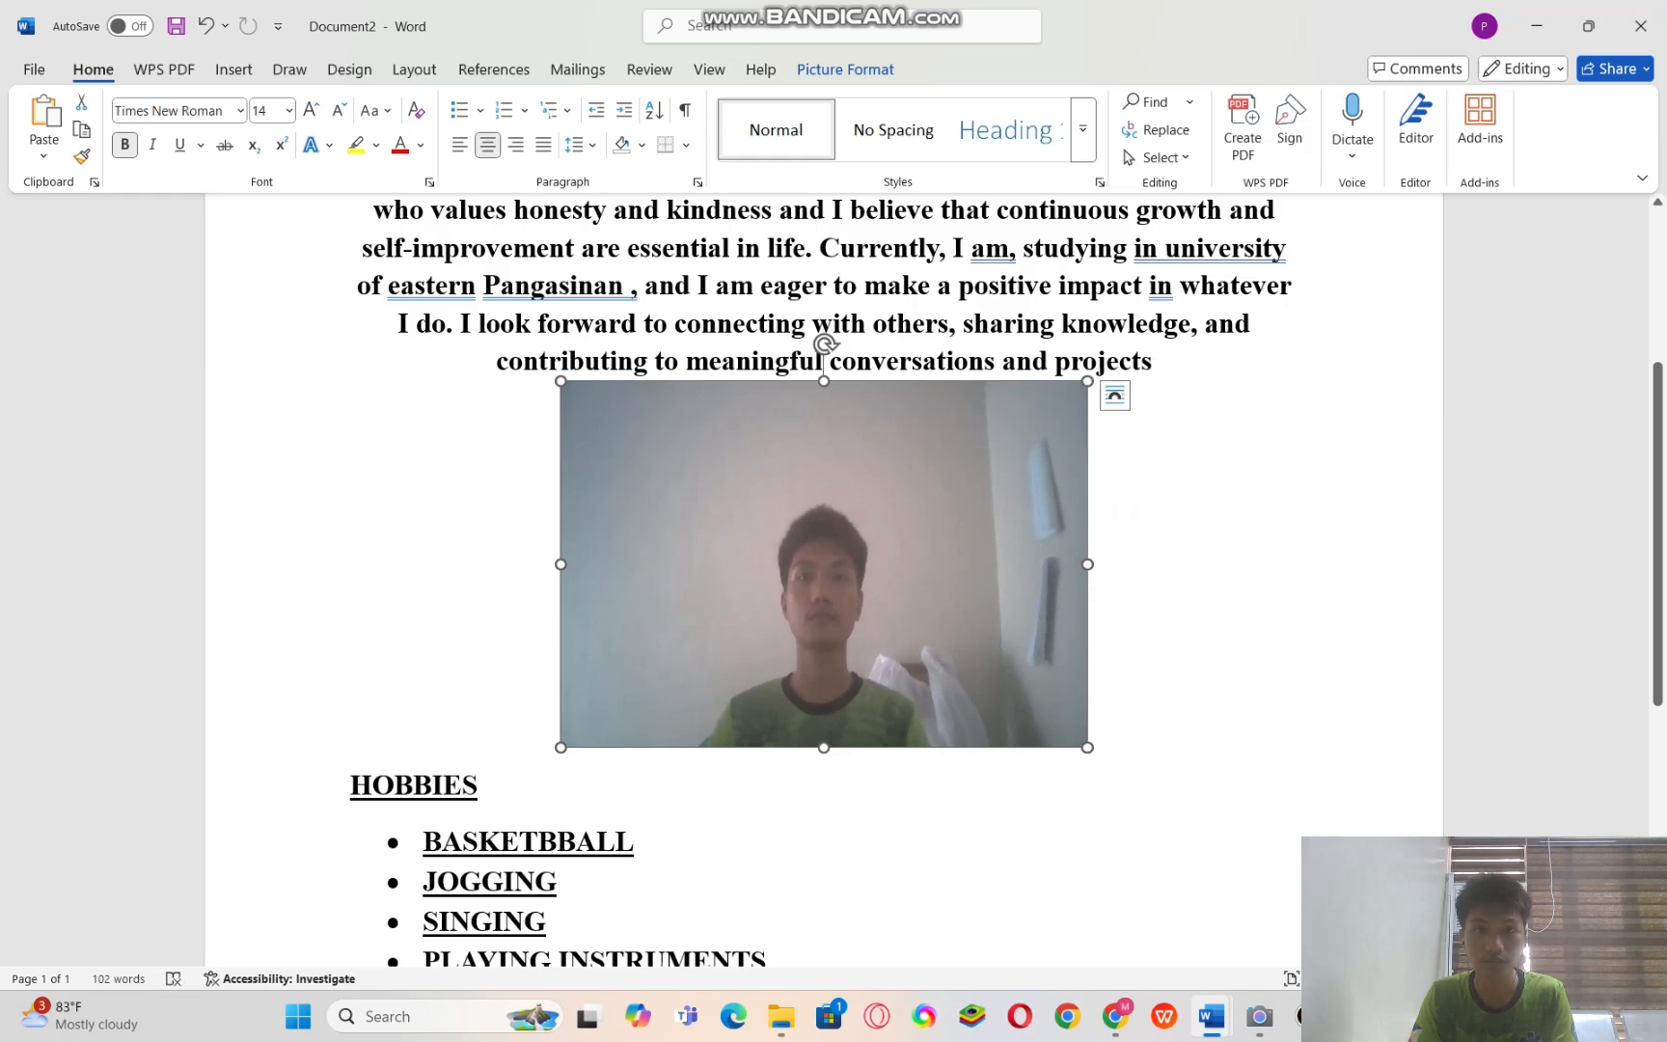
pyautogui.moveTo(824, 748); pyautogui.dragTo(824, 683)
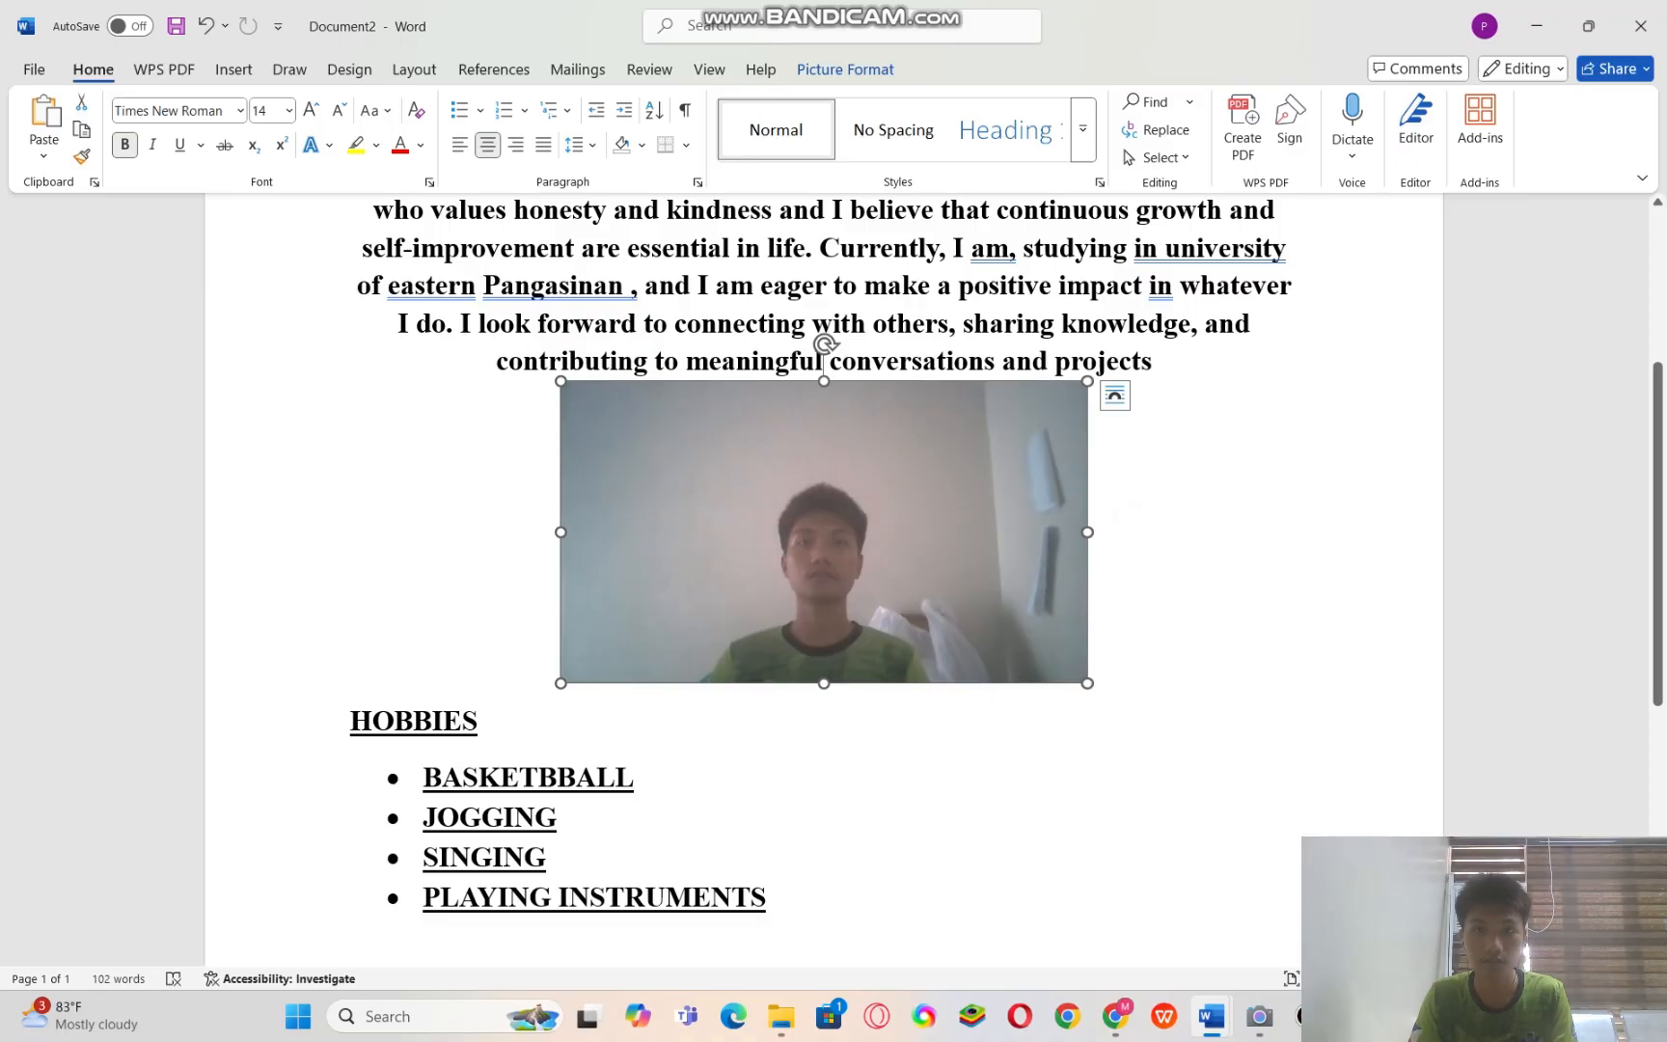
# - Shrink the photo to about three-quarters of its current size and set its text wrapping to Through
pyautogui.moveTo(1087, 683); pyautogui.dragTo(1021, 607)
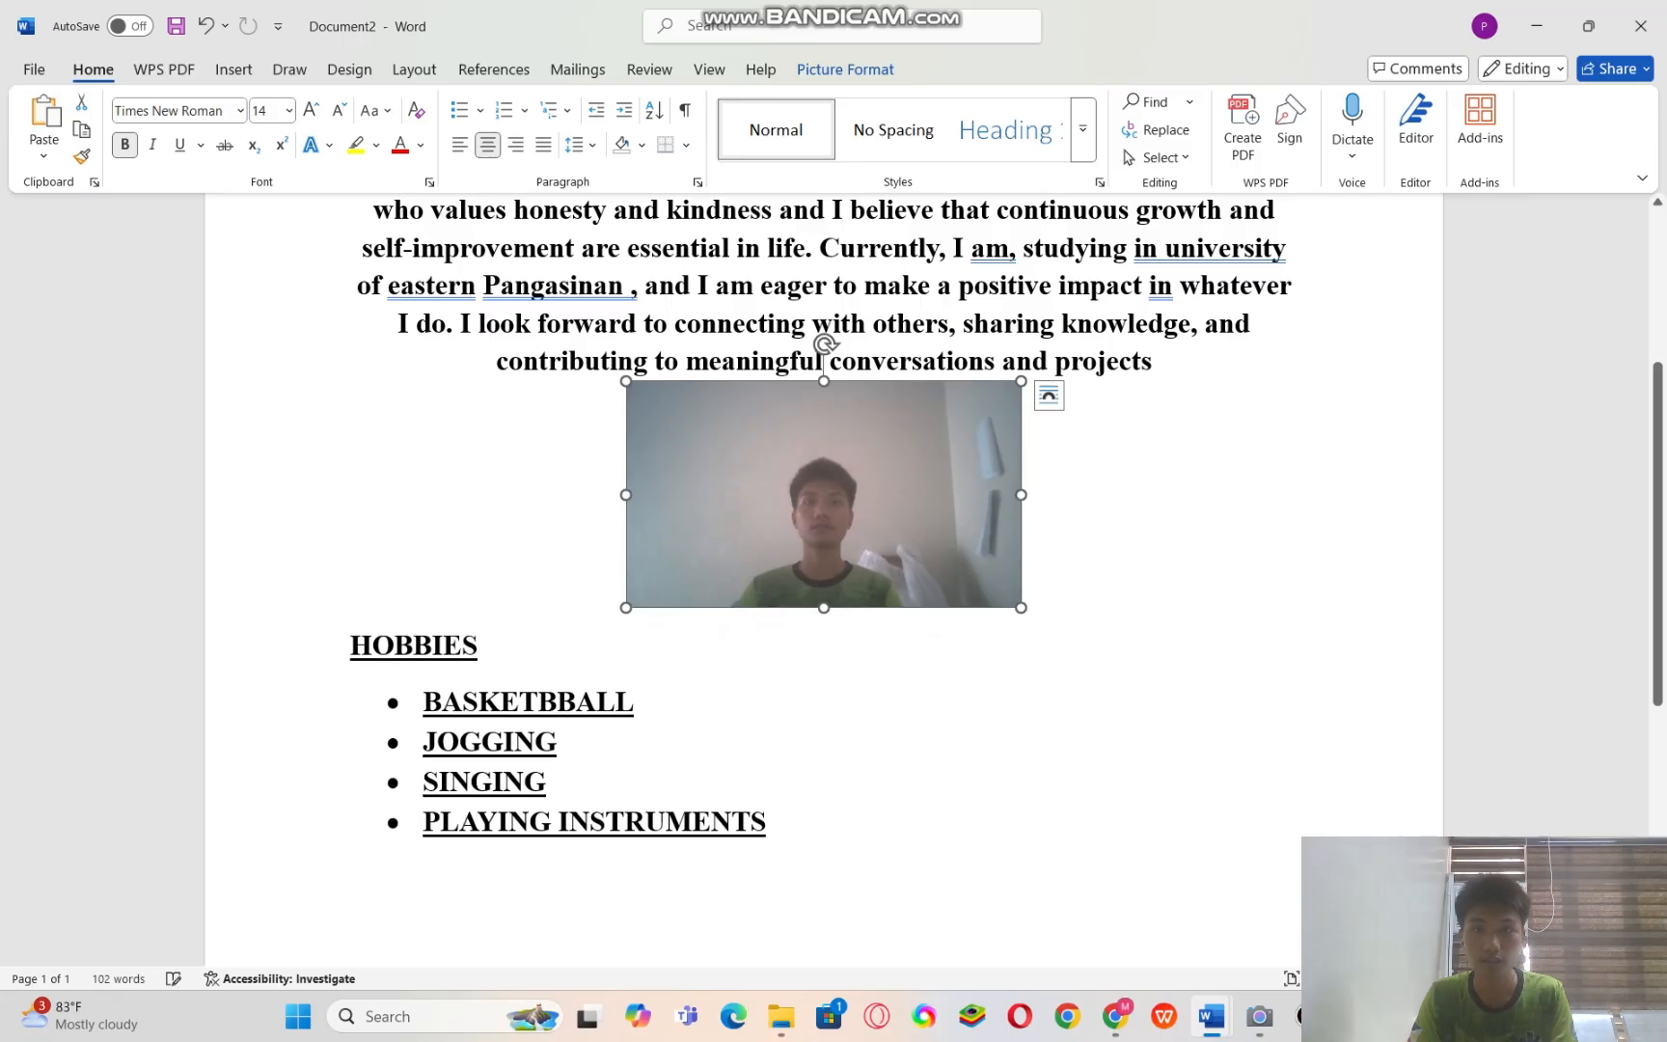
pyautogui.click(1048, 396)
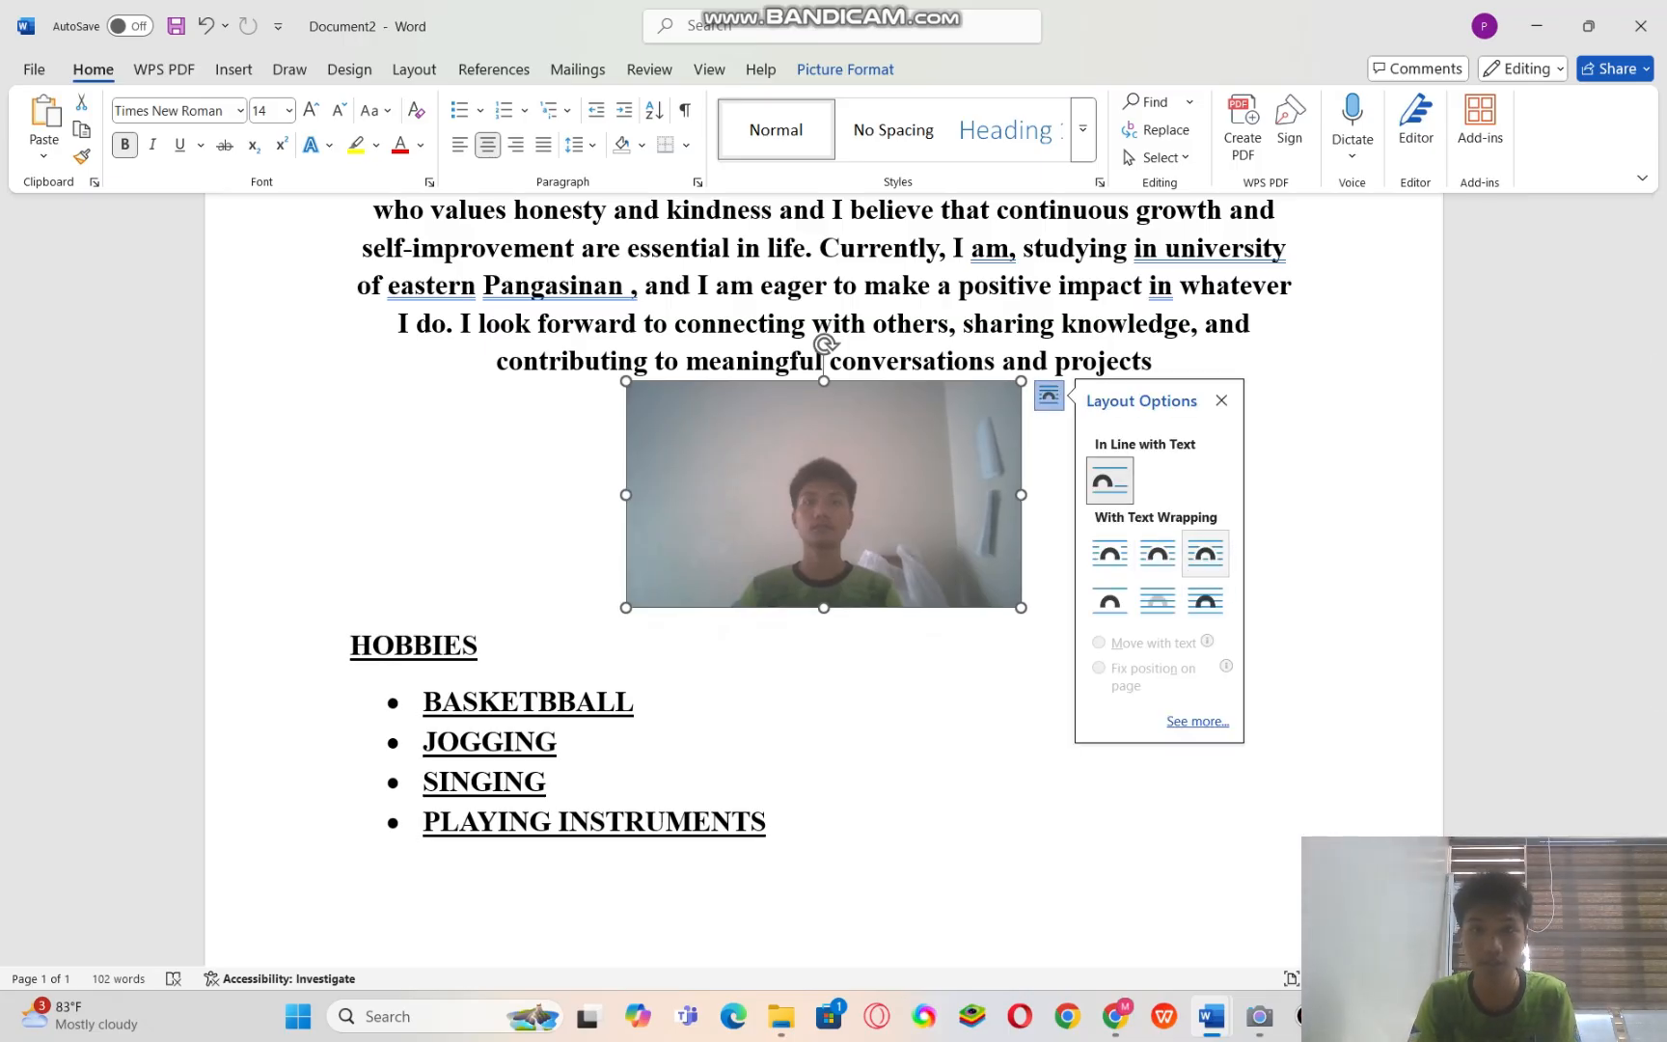
pyautogui.click(1205, 553)
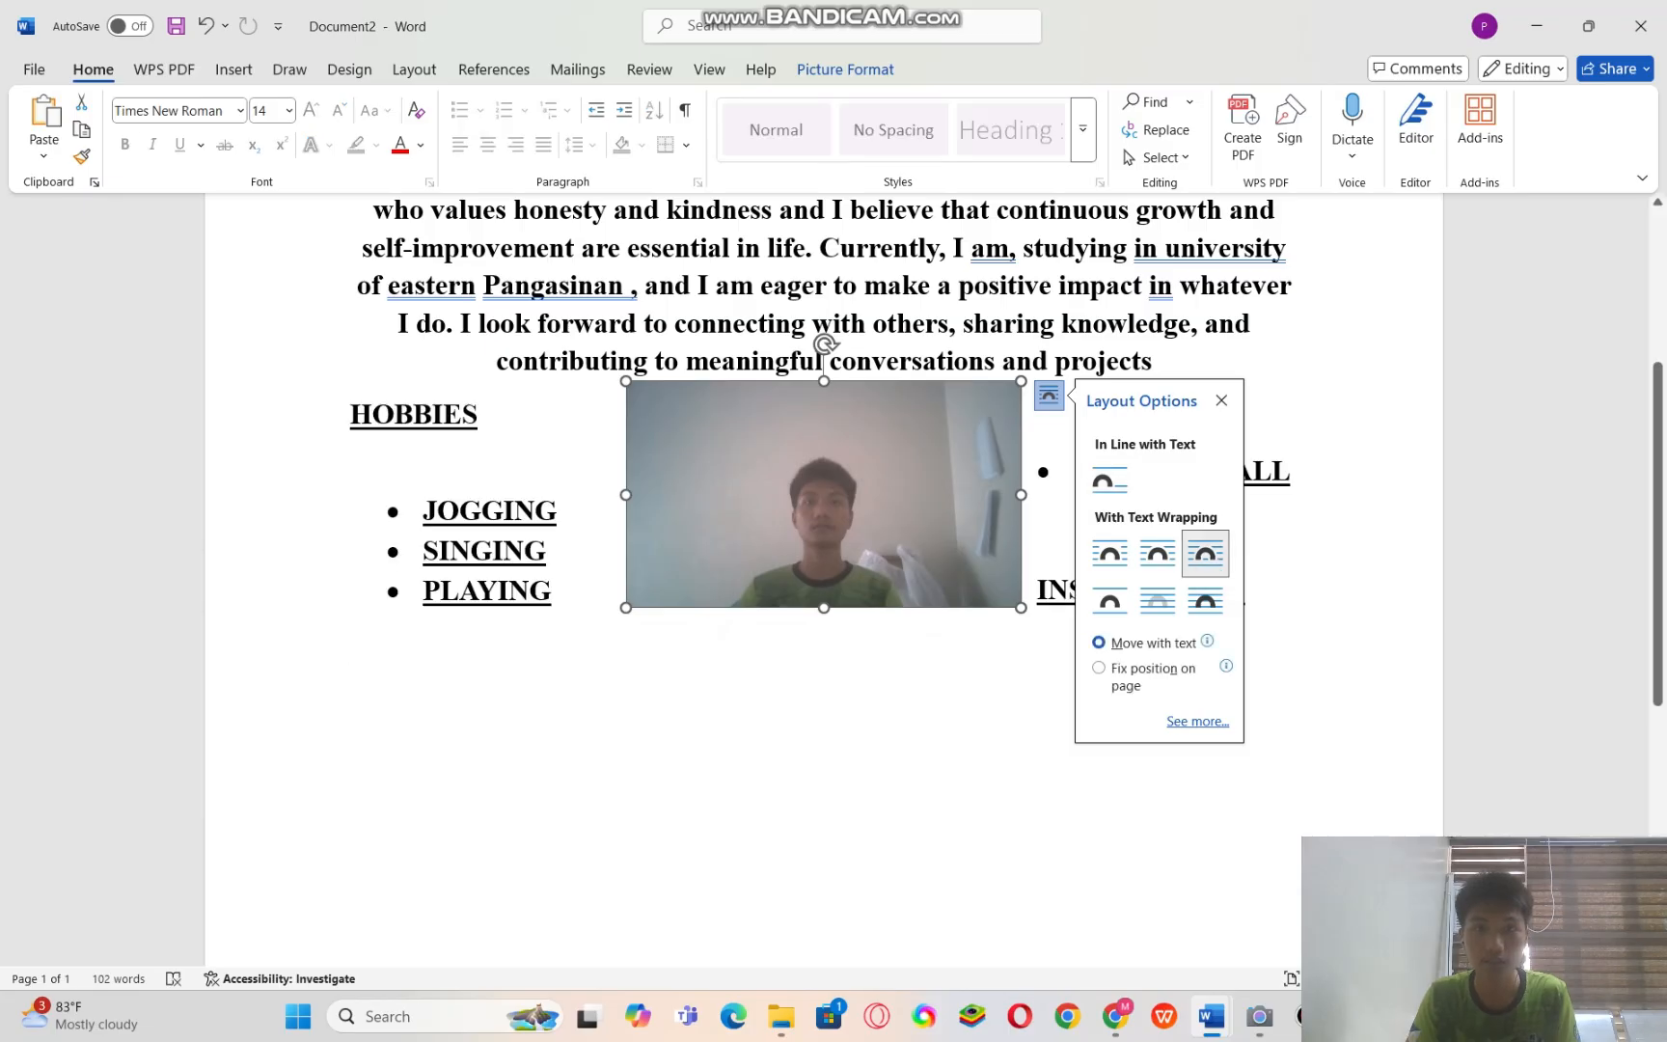
# - Move the photo beside the opening lines of the introduction and shrink it so its outer edge meets the left text margin
pyautogui.moveTo(824, 494); pyautogui.dragTo(884, 309)
pyautogui.scroll(2, 885, 309)
pyautogui.scroll(1, 830, 579)
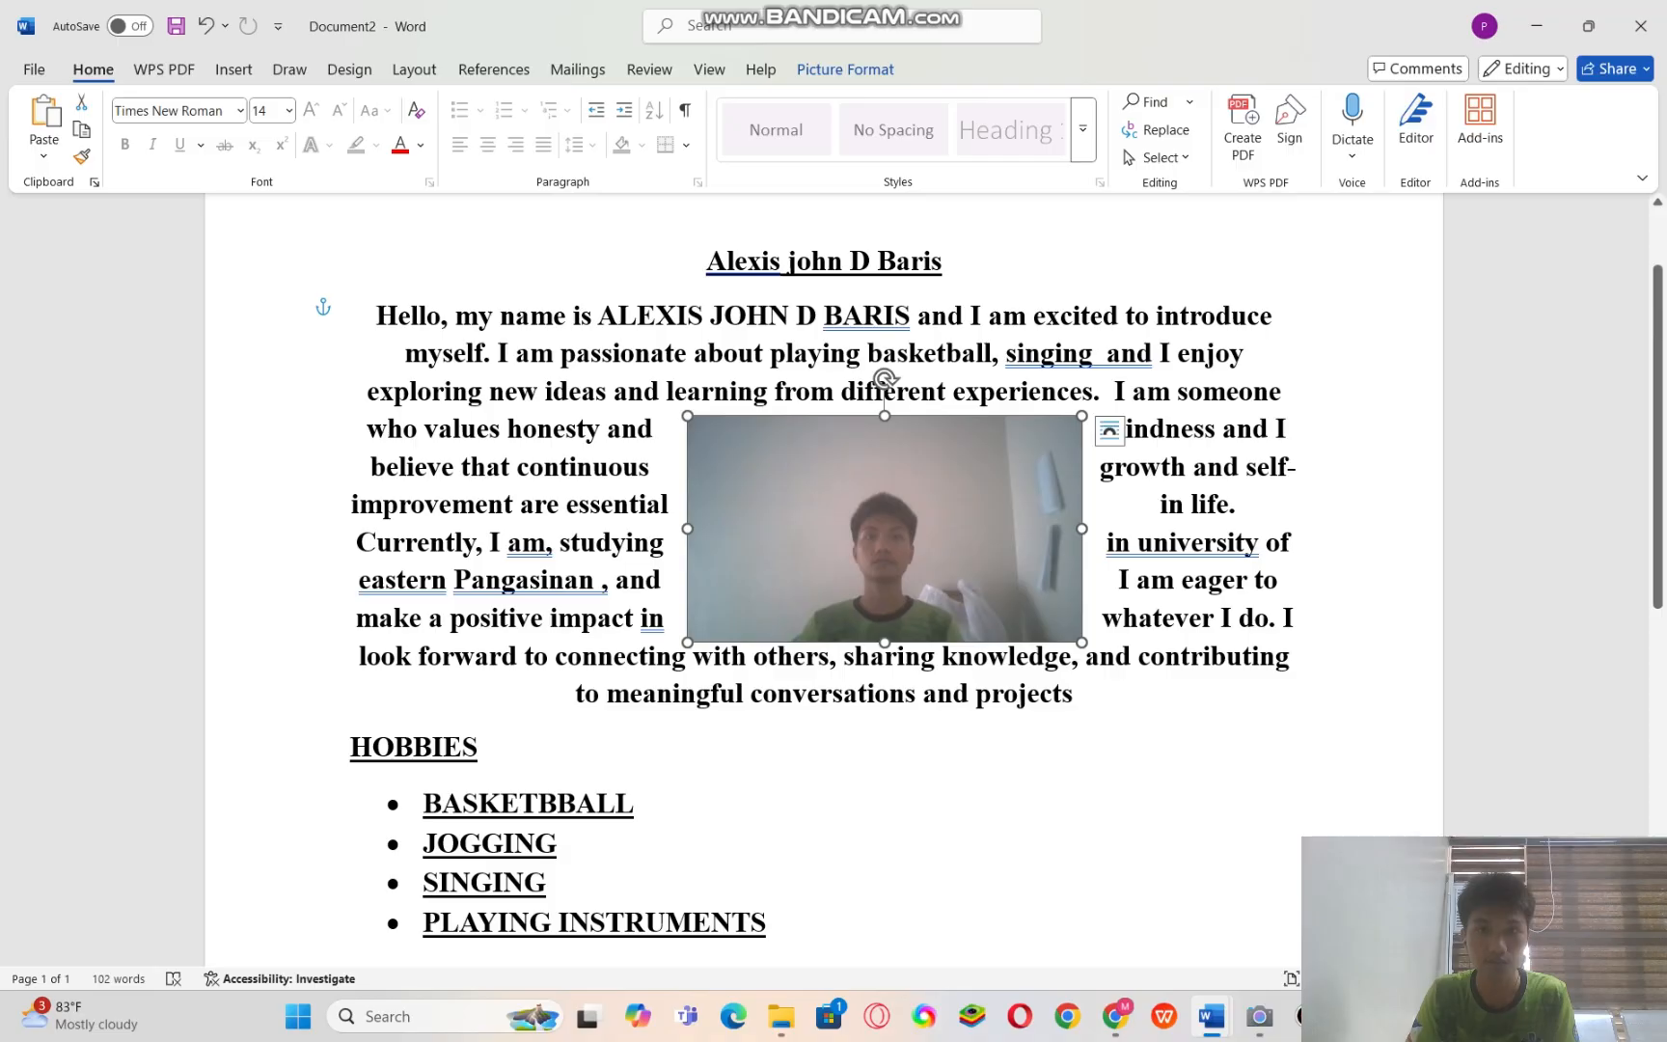
pyautogui.moveTo(884, 378); pyautogui.dragTo(482, 251)
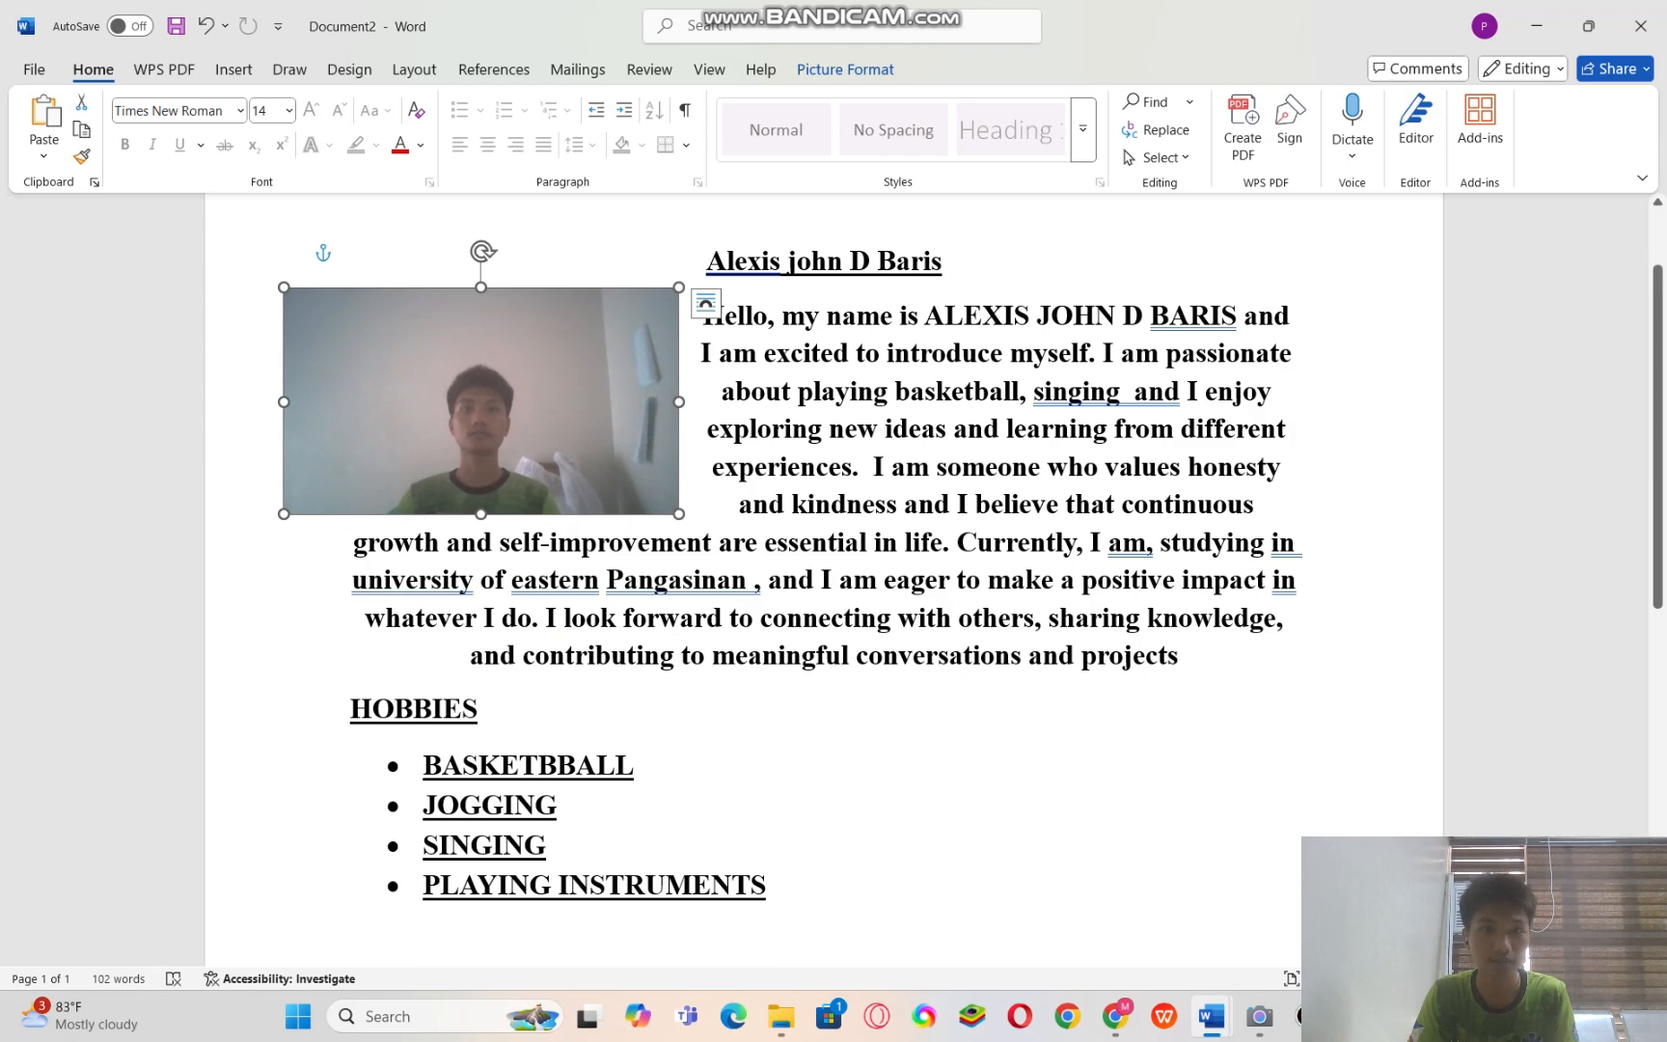
pyautogui.moveTo(283, 514); pyautogui.dragTo(355, 473)
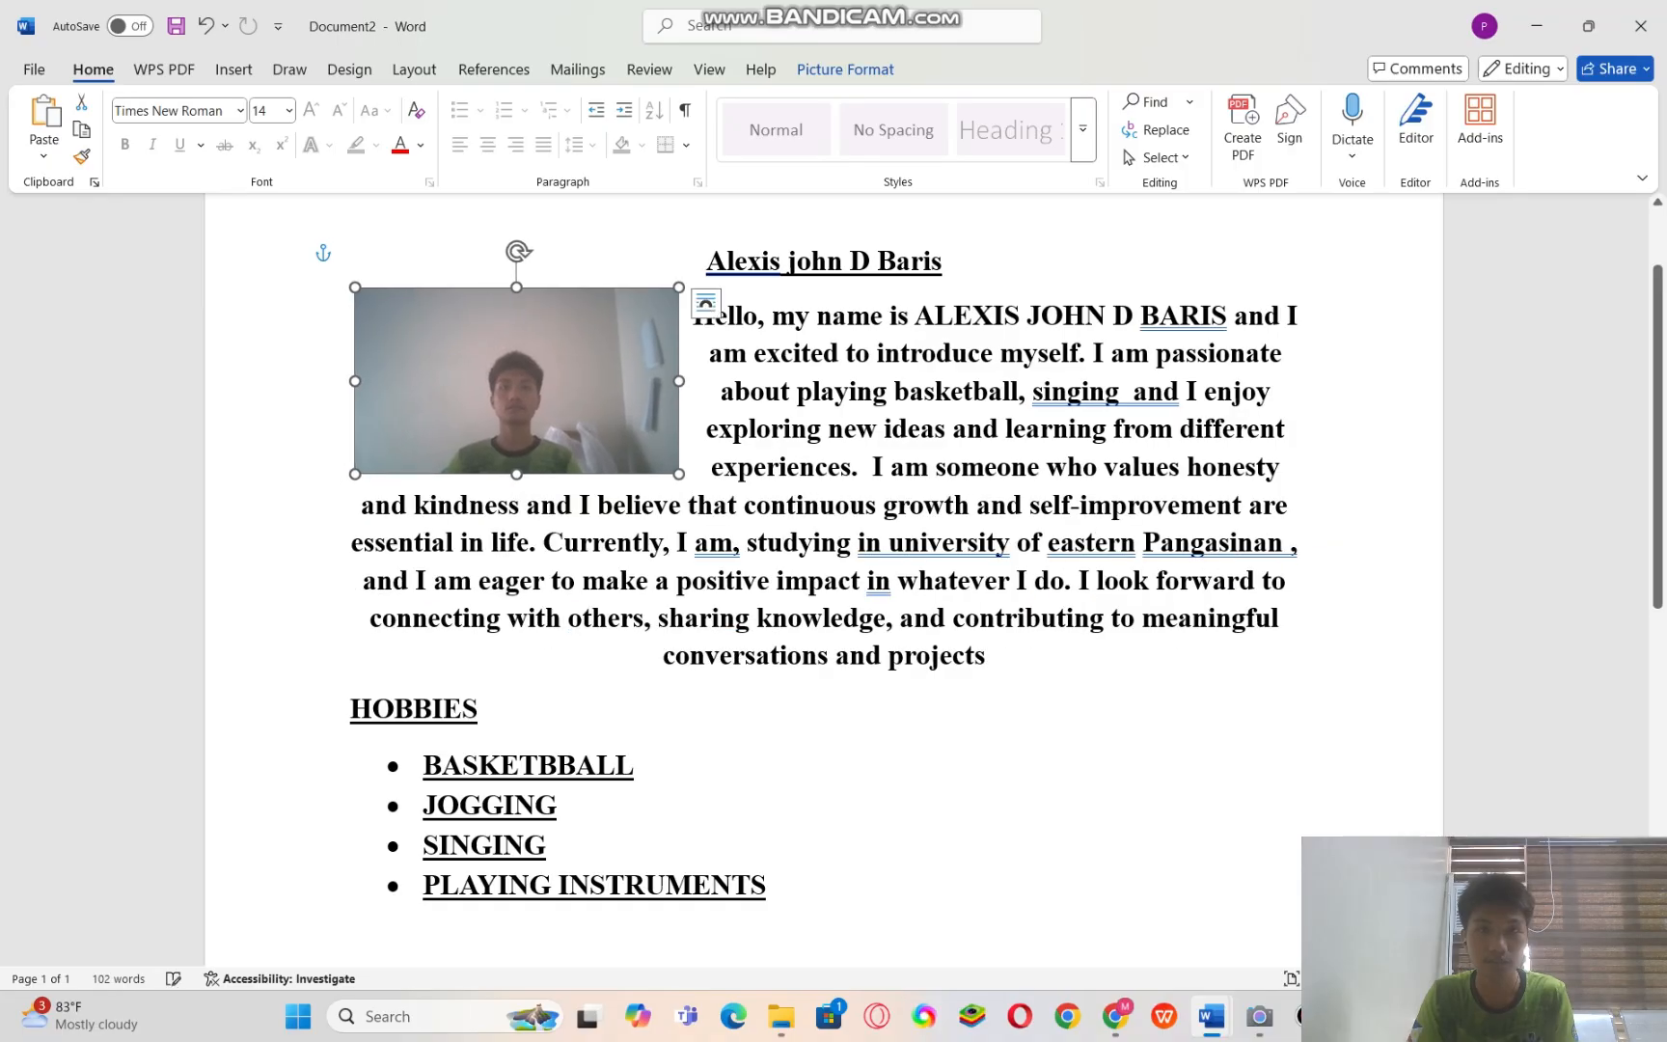
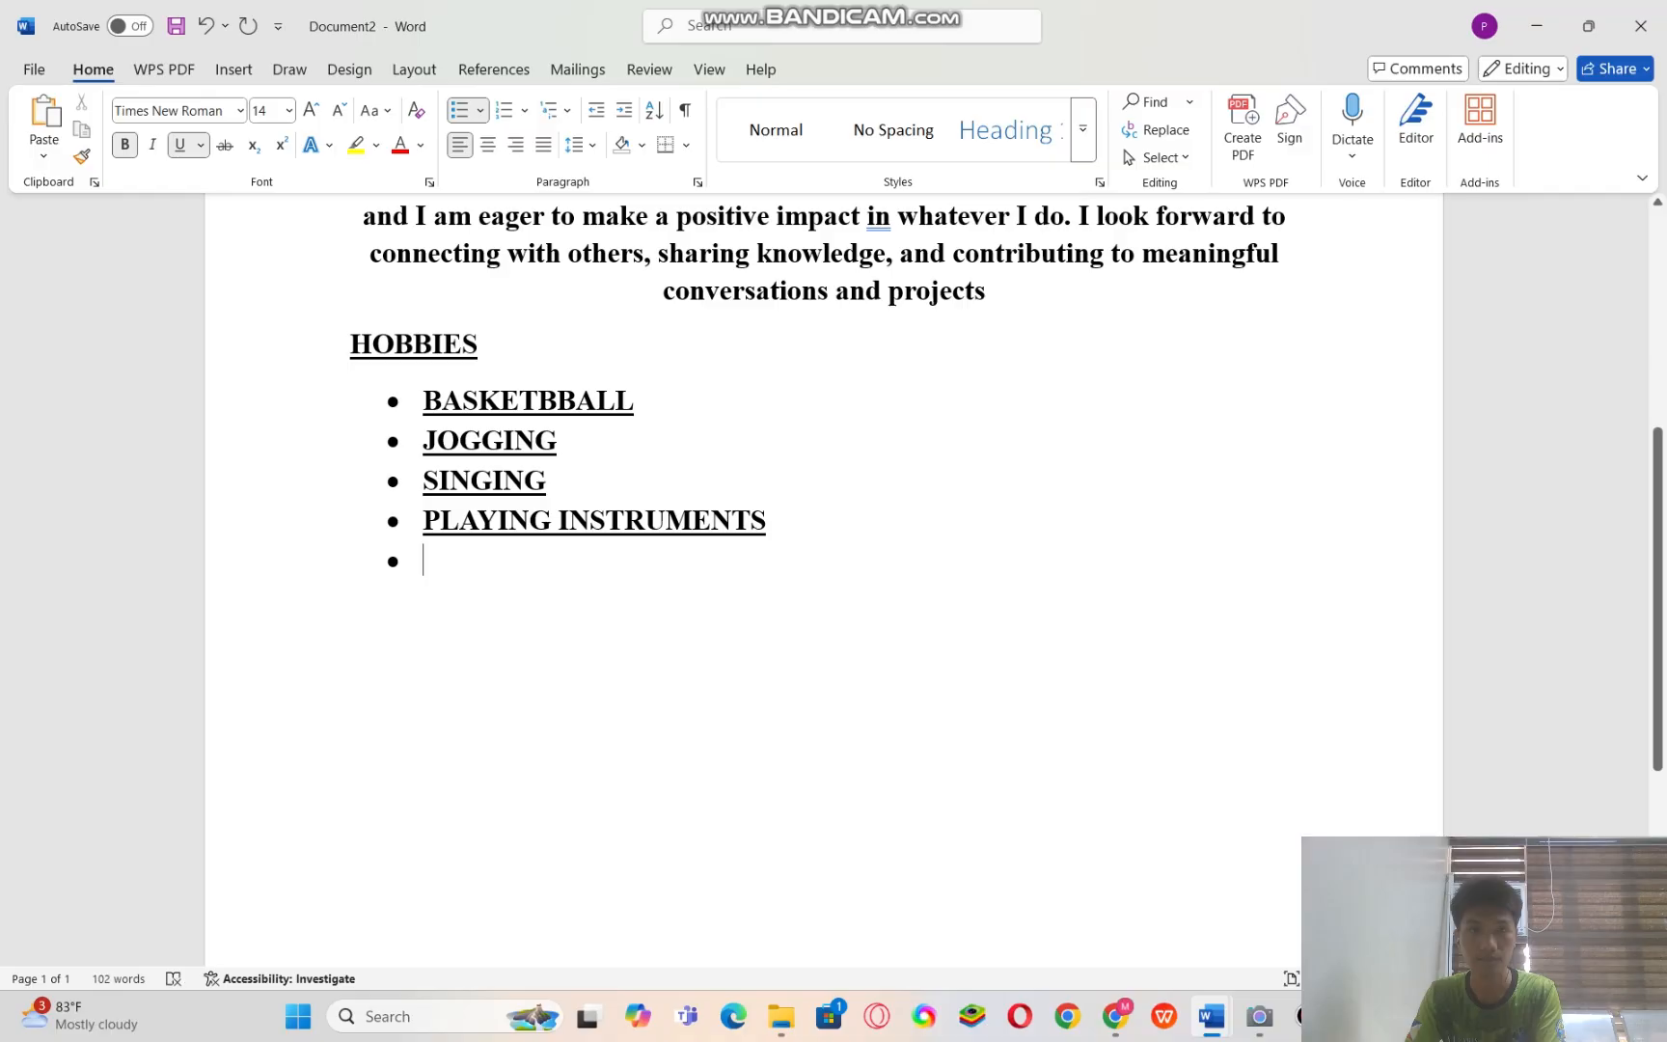
# - Remove the empty bullet after PLAYING INSTRUMENTS and add a blank line below it
pyautogui.press('BackSpace')
pyautogui.press('Return')
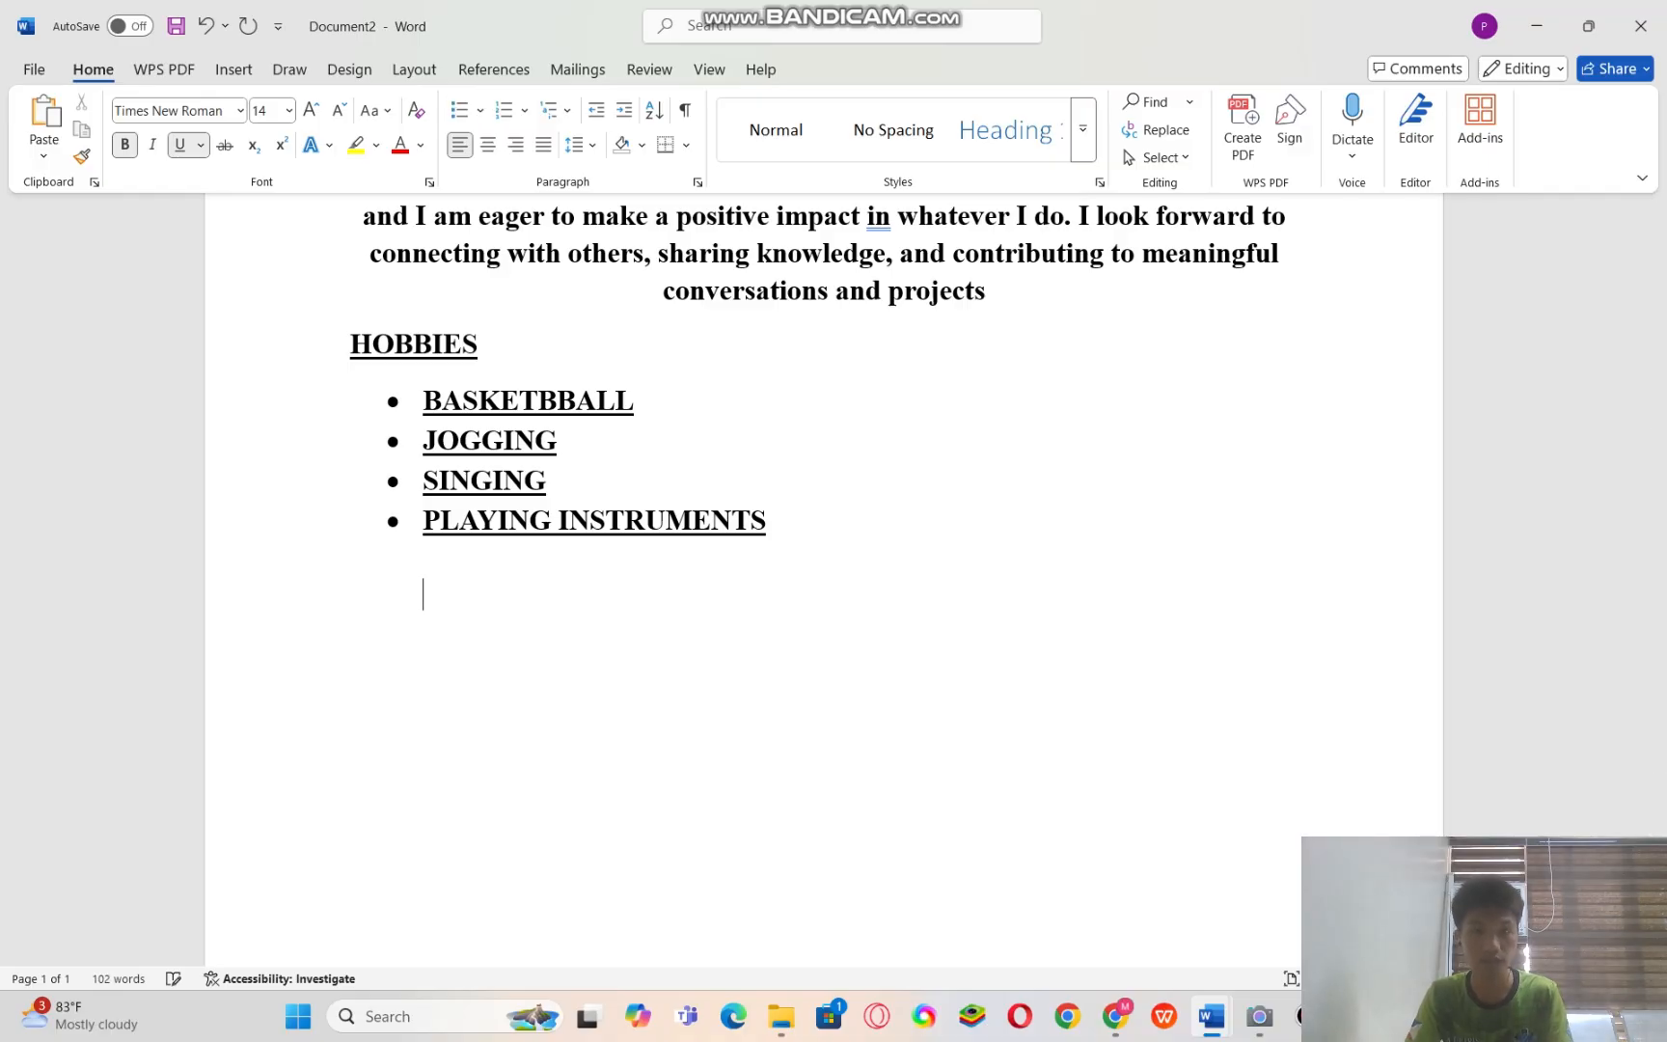
pyautogui.write('BASKETBBALL')
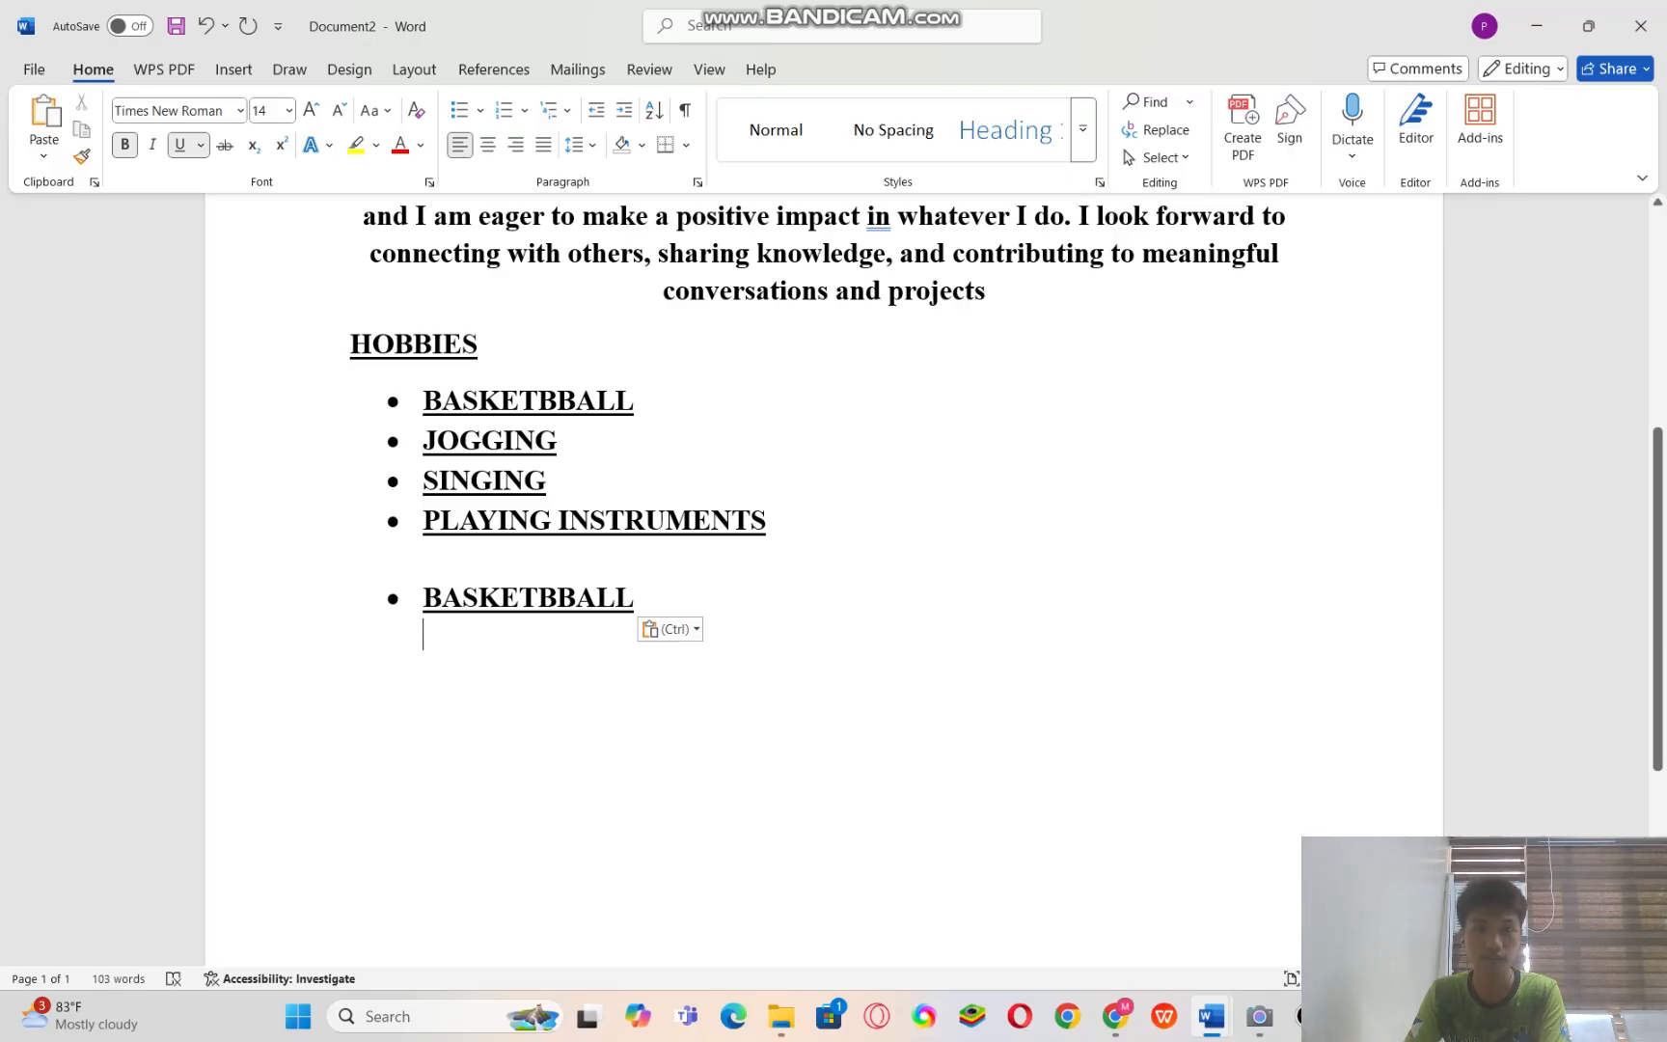
pyautogui.press('BackSpace')
pyautogui.press('BackSpace')
pyautogui.press('BackSpace')
pyautogui.press('BackSpace')
pyautogui.press('BackSpace')
pyautogui.press('BackSpace')
pyautogui.press('BackSpace')
pyautogui.press('BackSpace')
pyautogui.press('BackSpace')
pyautogui.press('BackSpace')
pyautogui.press('BackSpace')
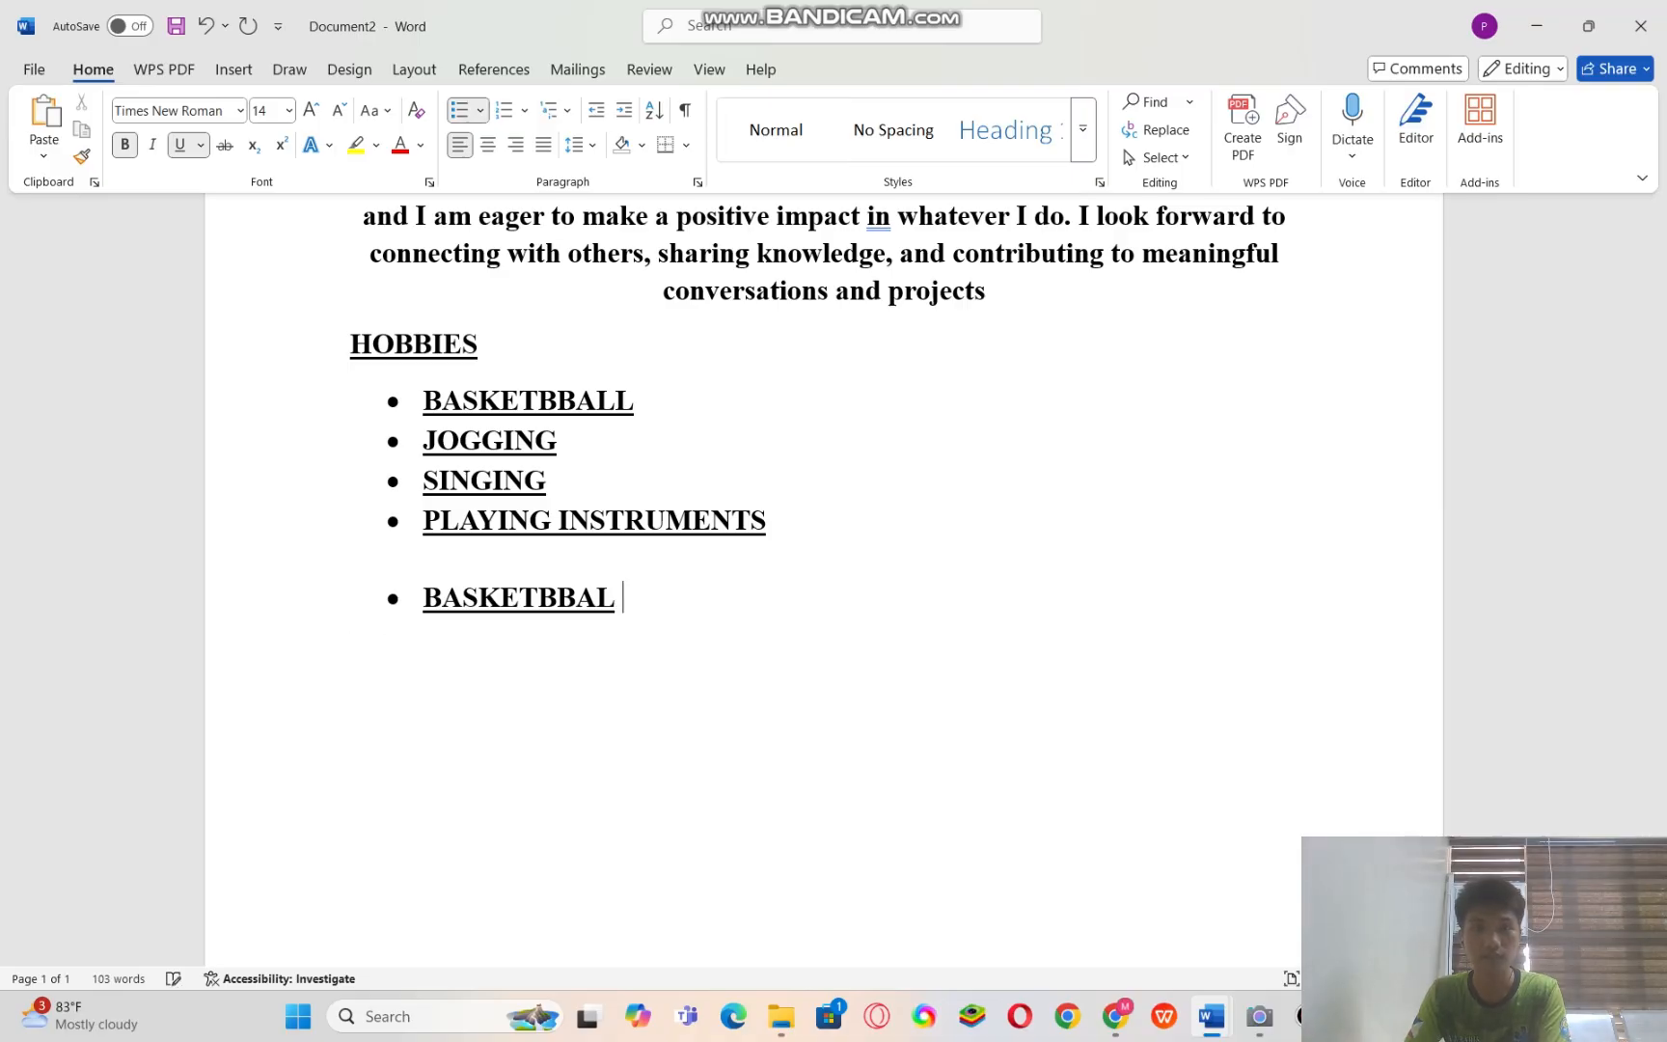
pyautogui.press('BackSpace')
pyautogui.press('BackSpace')
pyautogui.press('BackSpace')
pyautogui.press('BackSpace')
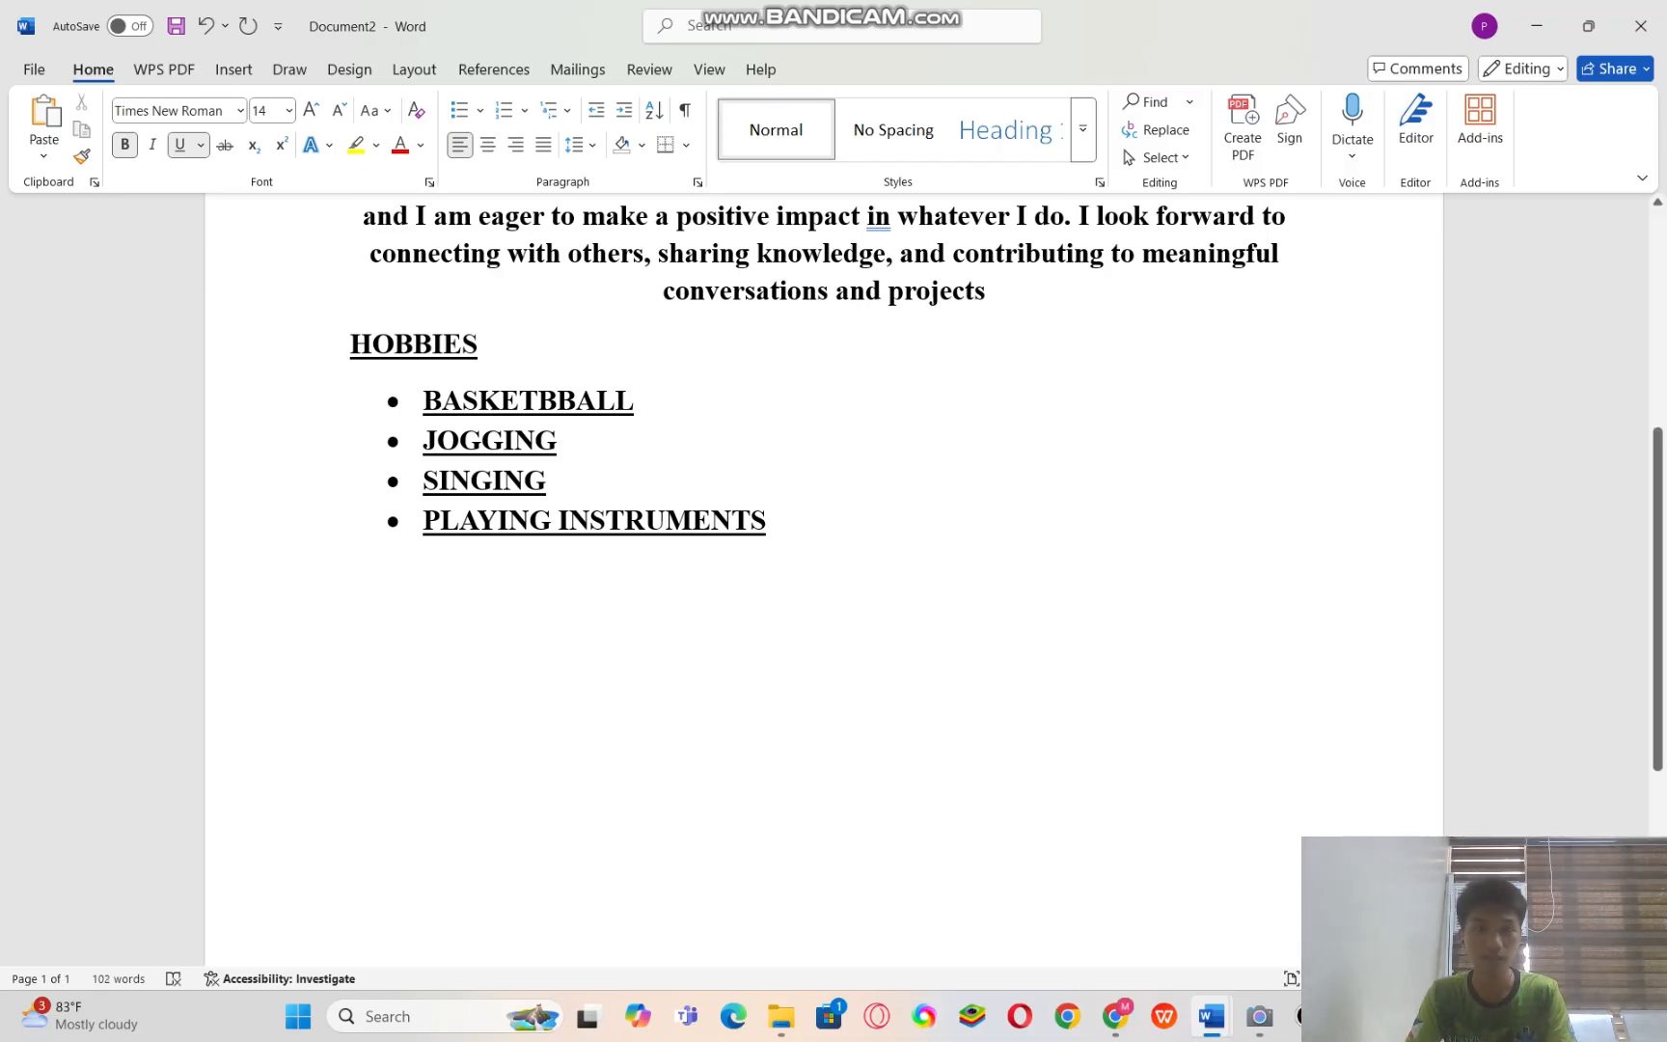
# - Remove the underline from the HOBBIES heading and all four bulleted items
pyautogui.scroll(1, 824, 579)
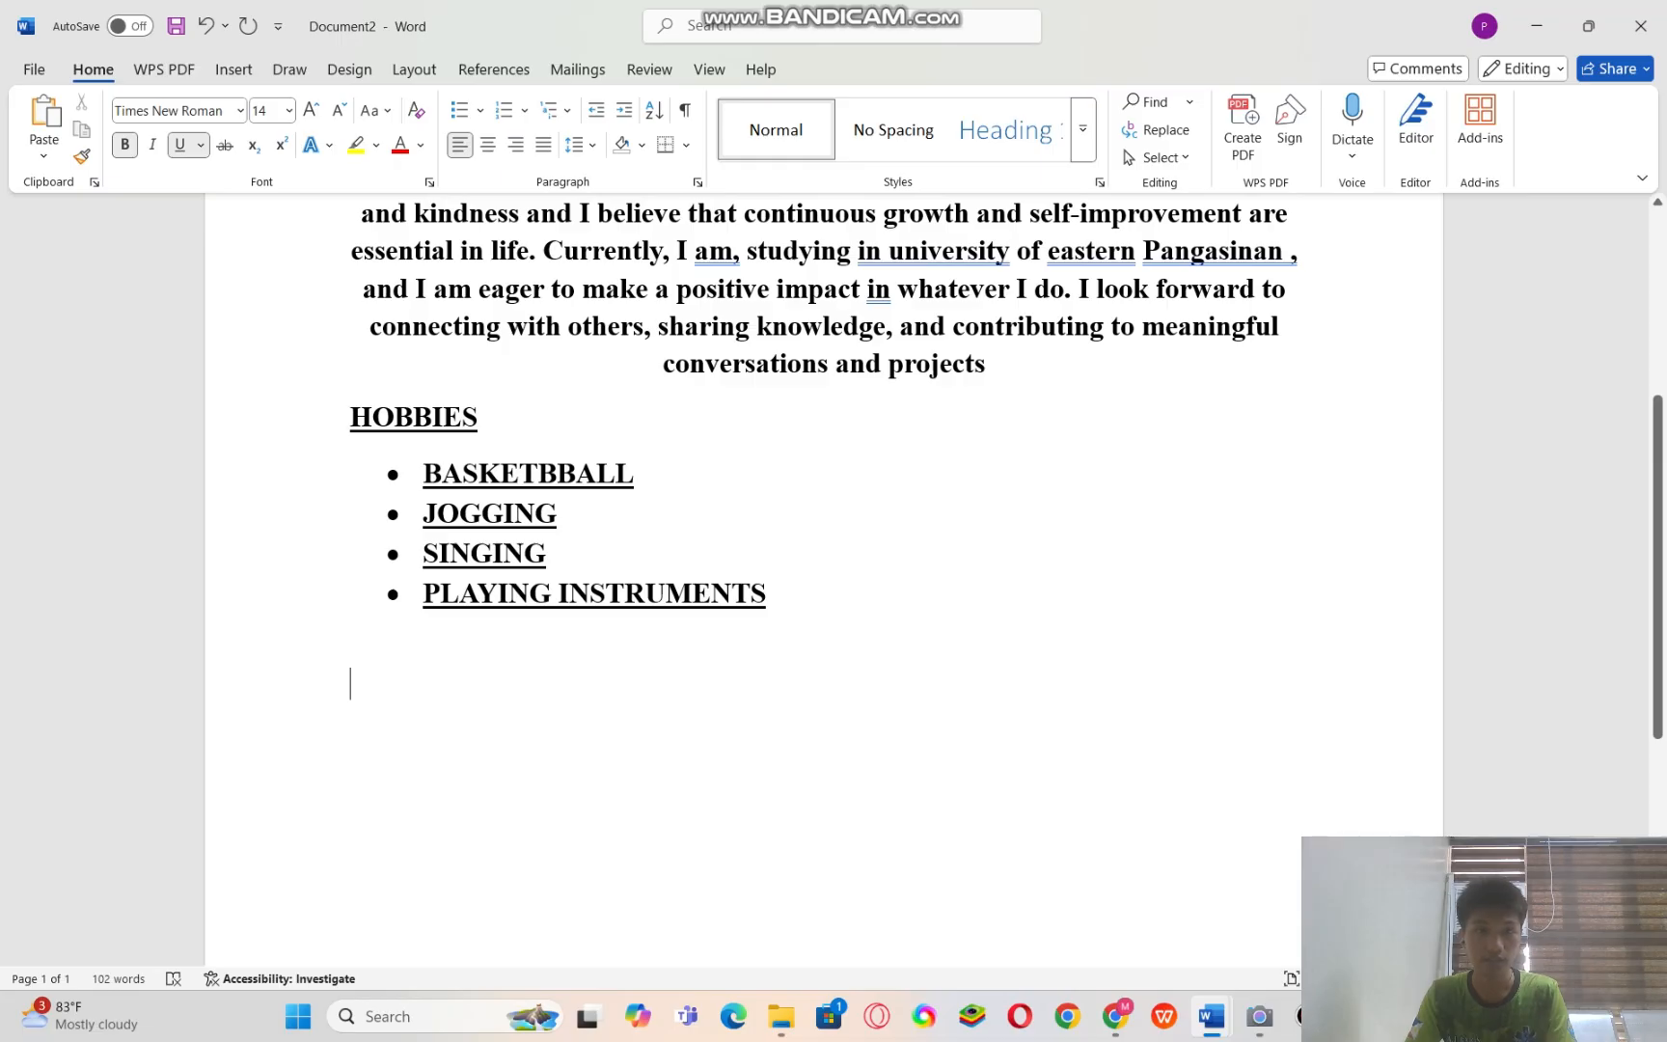
pyautogui.scroll(1, 824, 579)
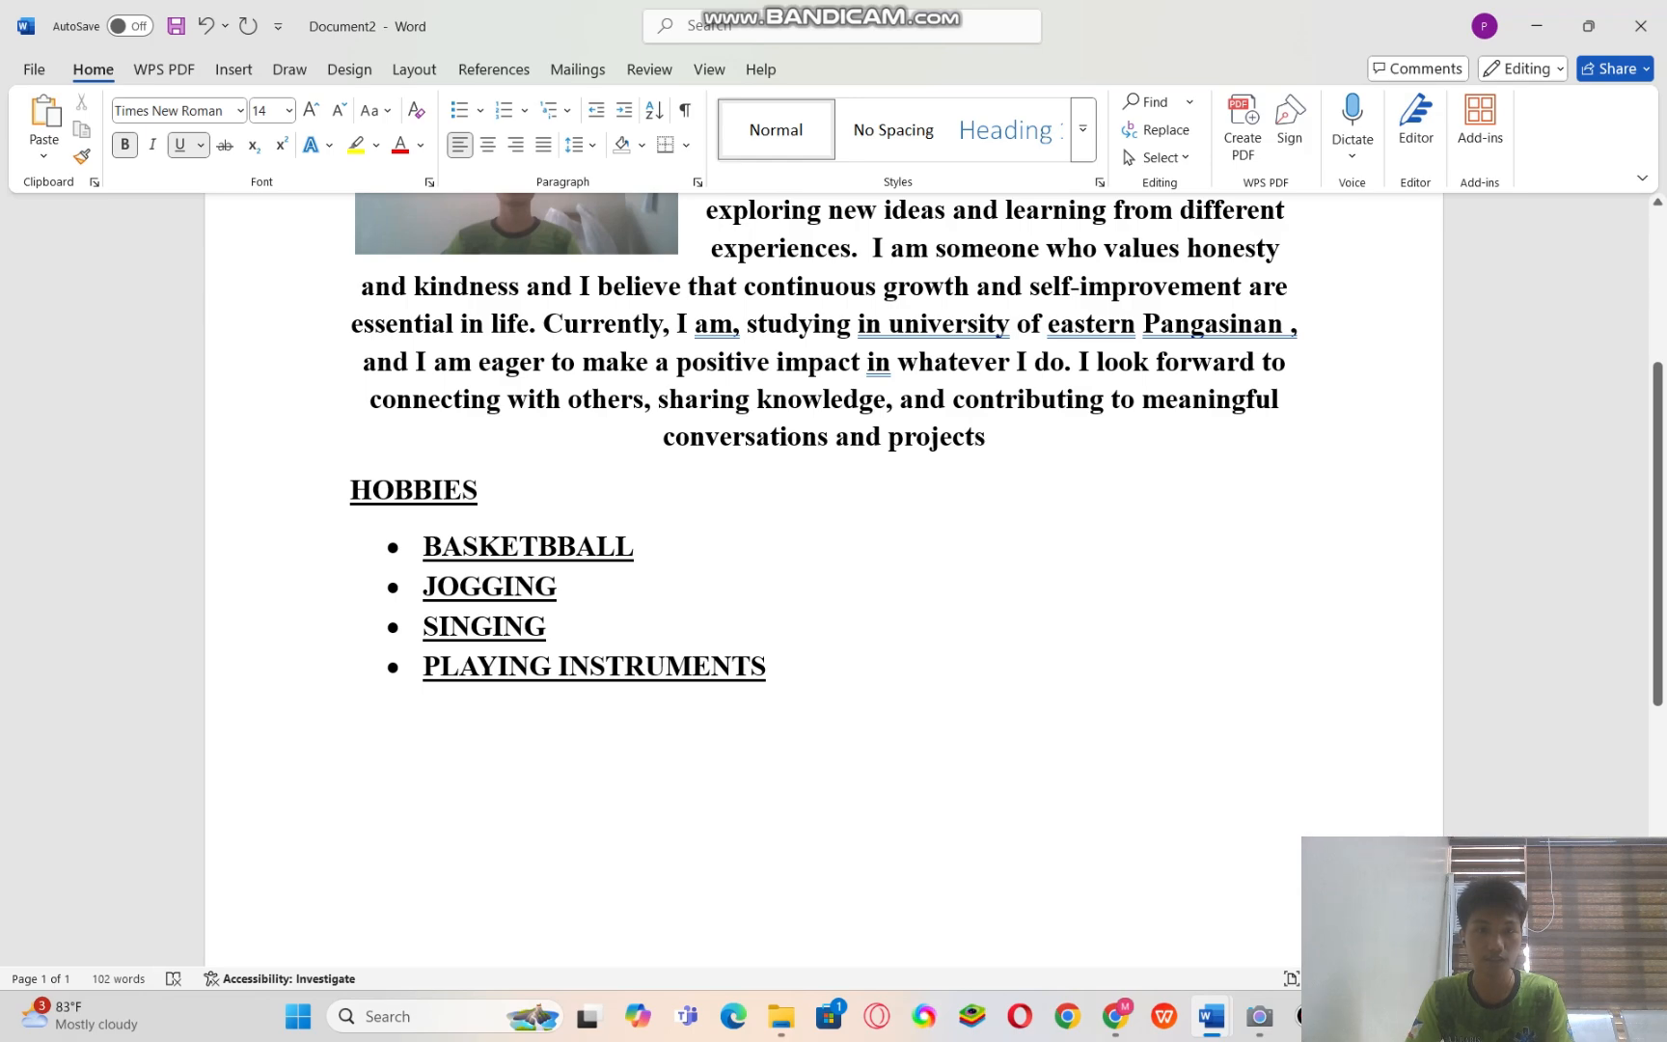
pyautogui.moveTo(351, 490); pyautogui.dragTo(767, 710)
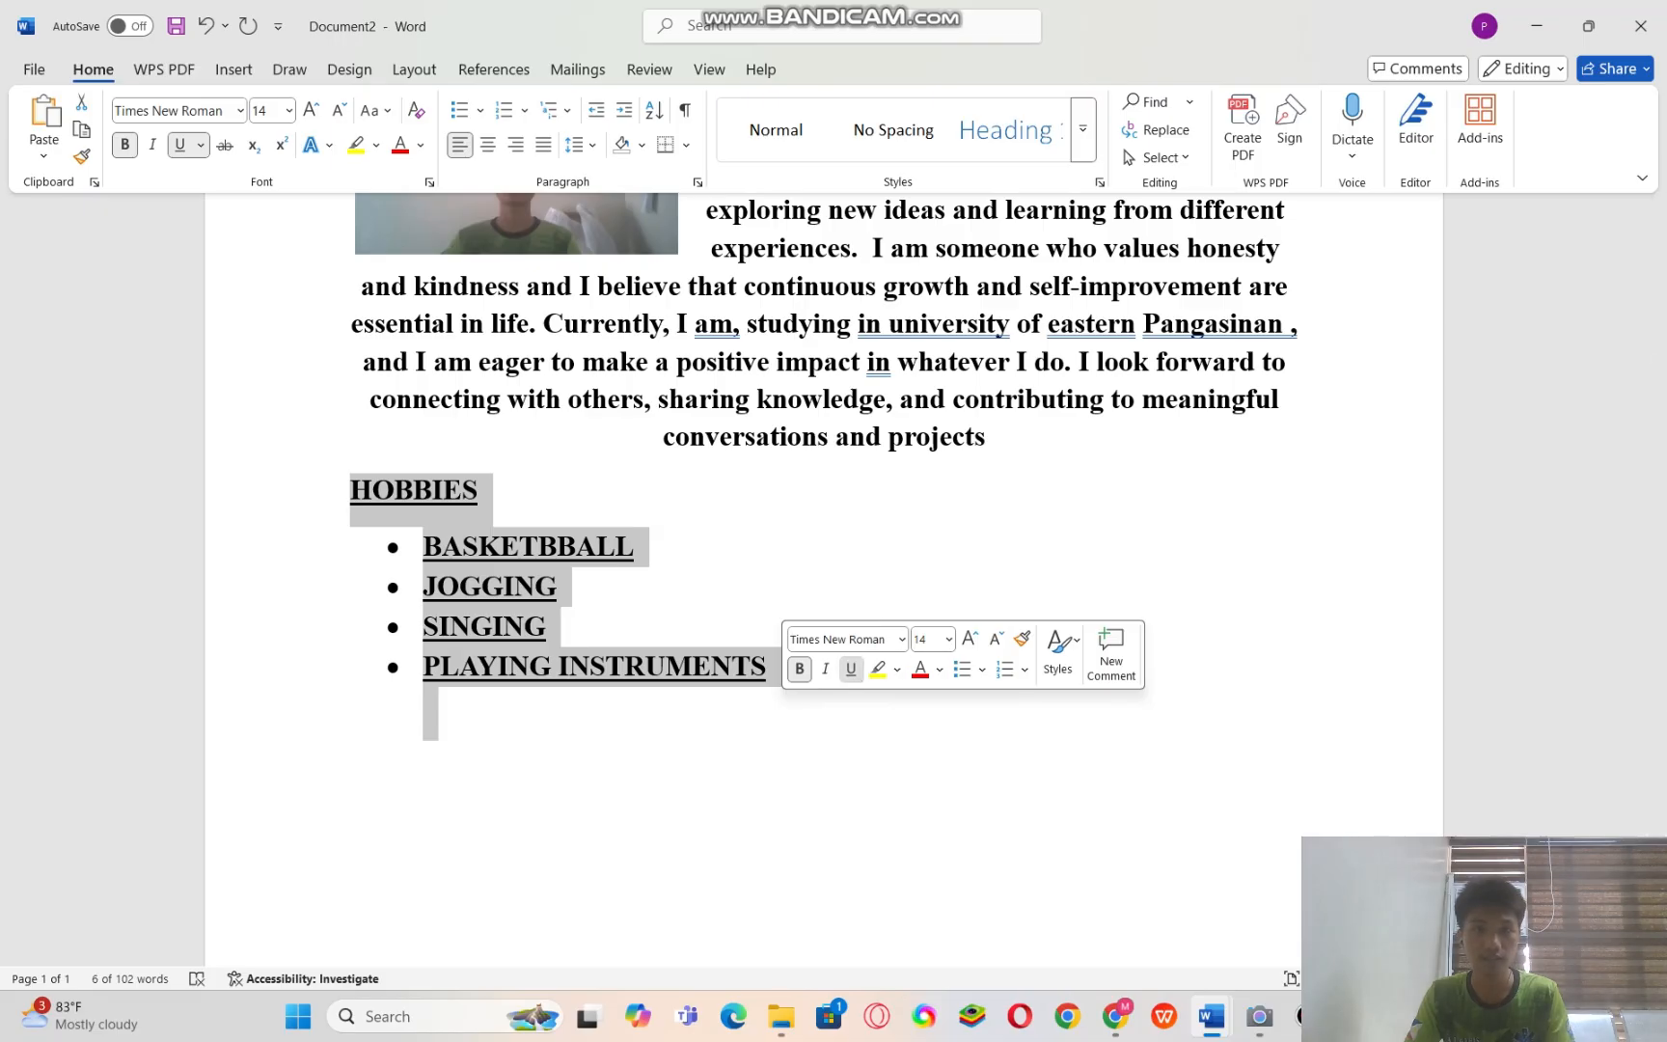
pyautogui.click(851, 669)
pyautogui.click(352, 758)
pyautogui.scroll(5, 824, 482)
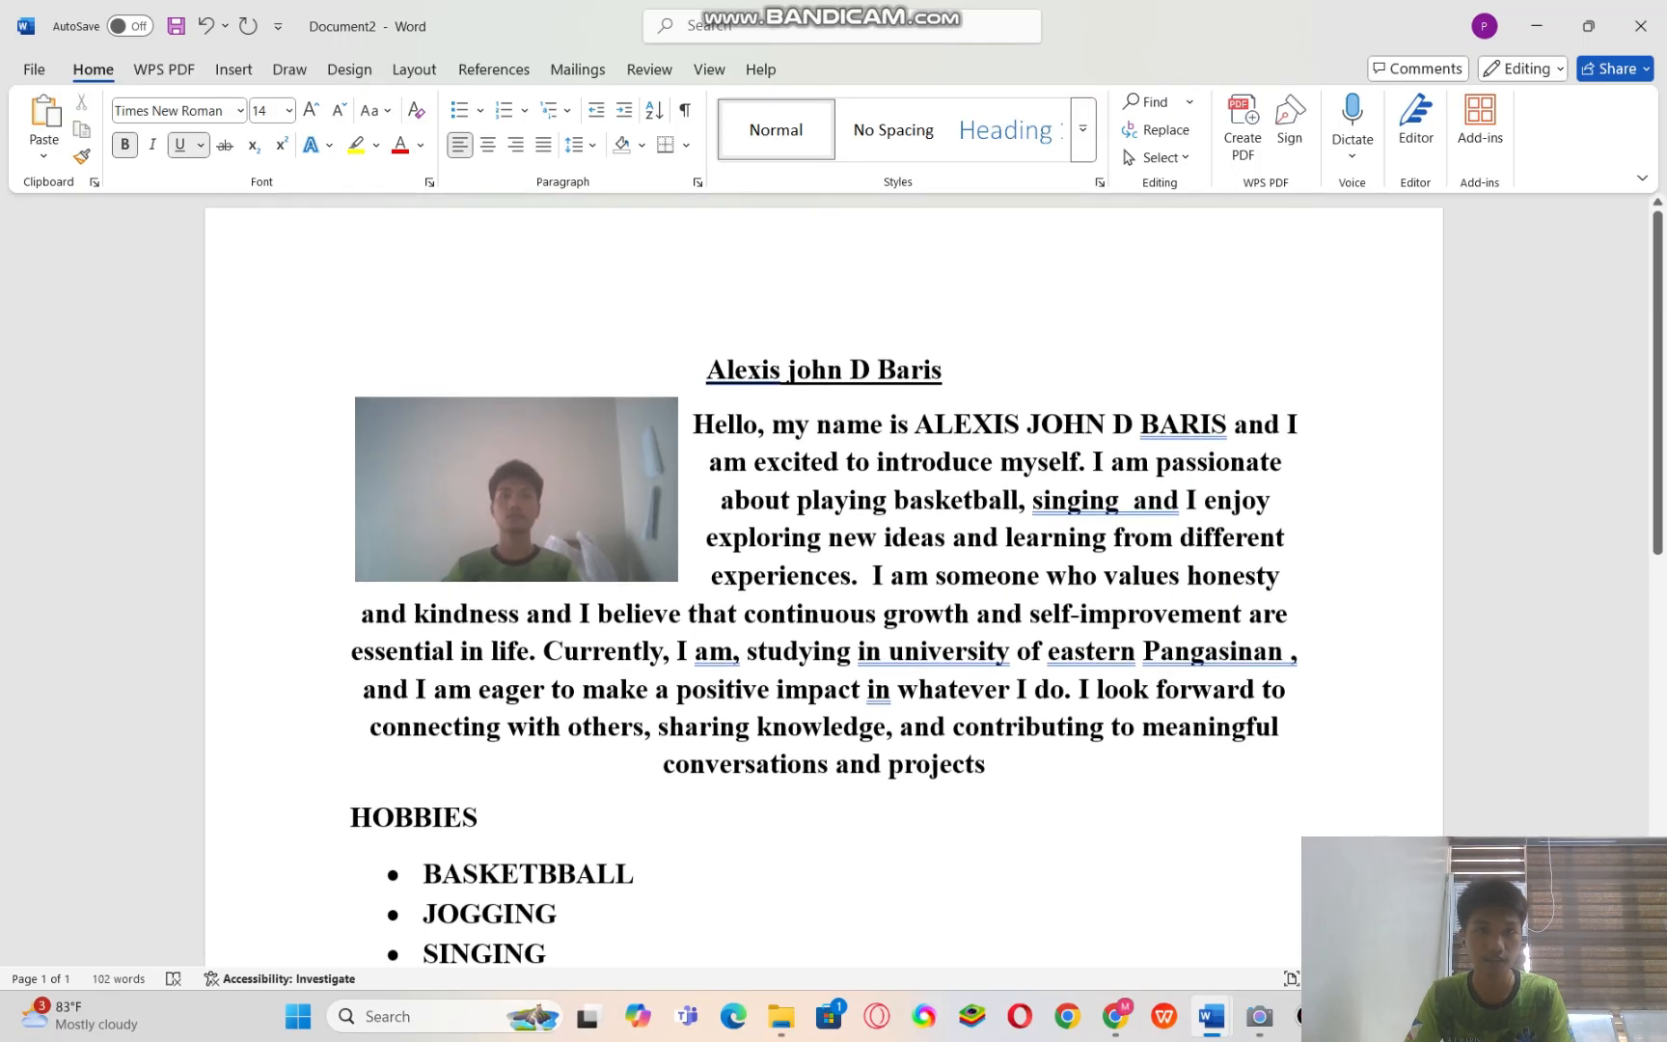
pyautogui.scroll(-4, 824, 482)
pyautogui.scroll(1, 824, 482)
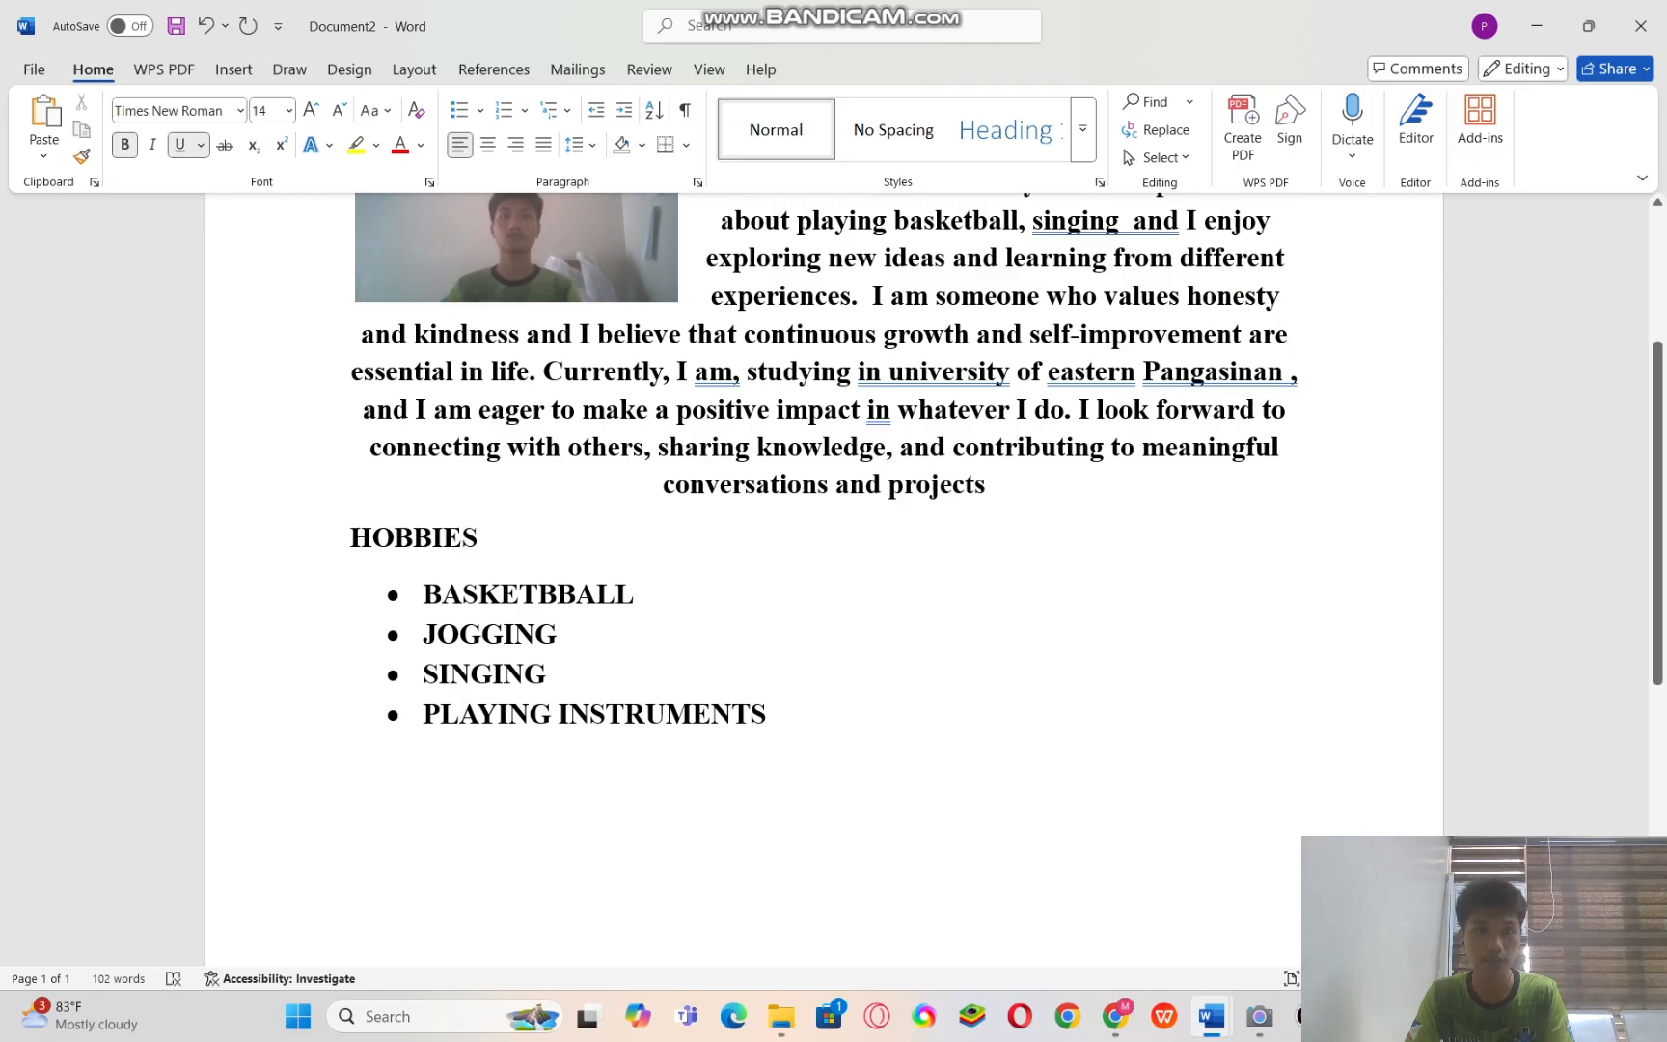
# - Delete the HOBBIES heading line and undo the deletion
pyautogui.moveTo(352, 539); pyautogui.dragTo(494, 546)
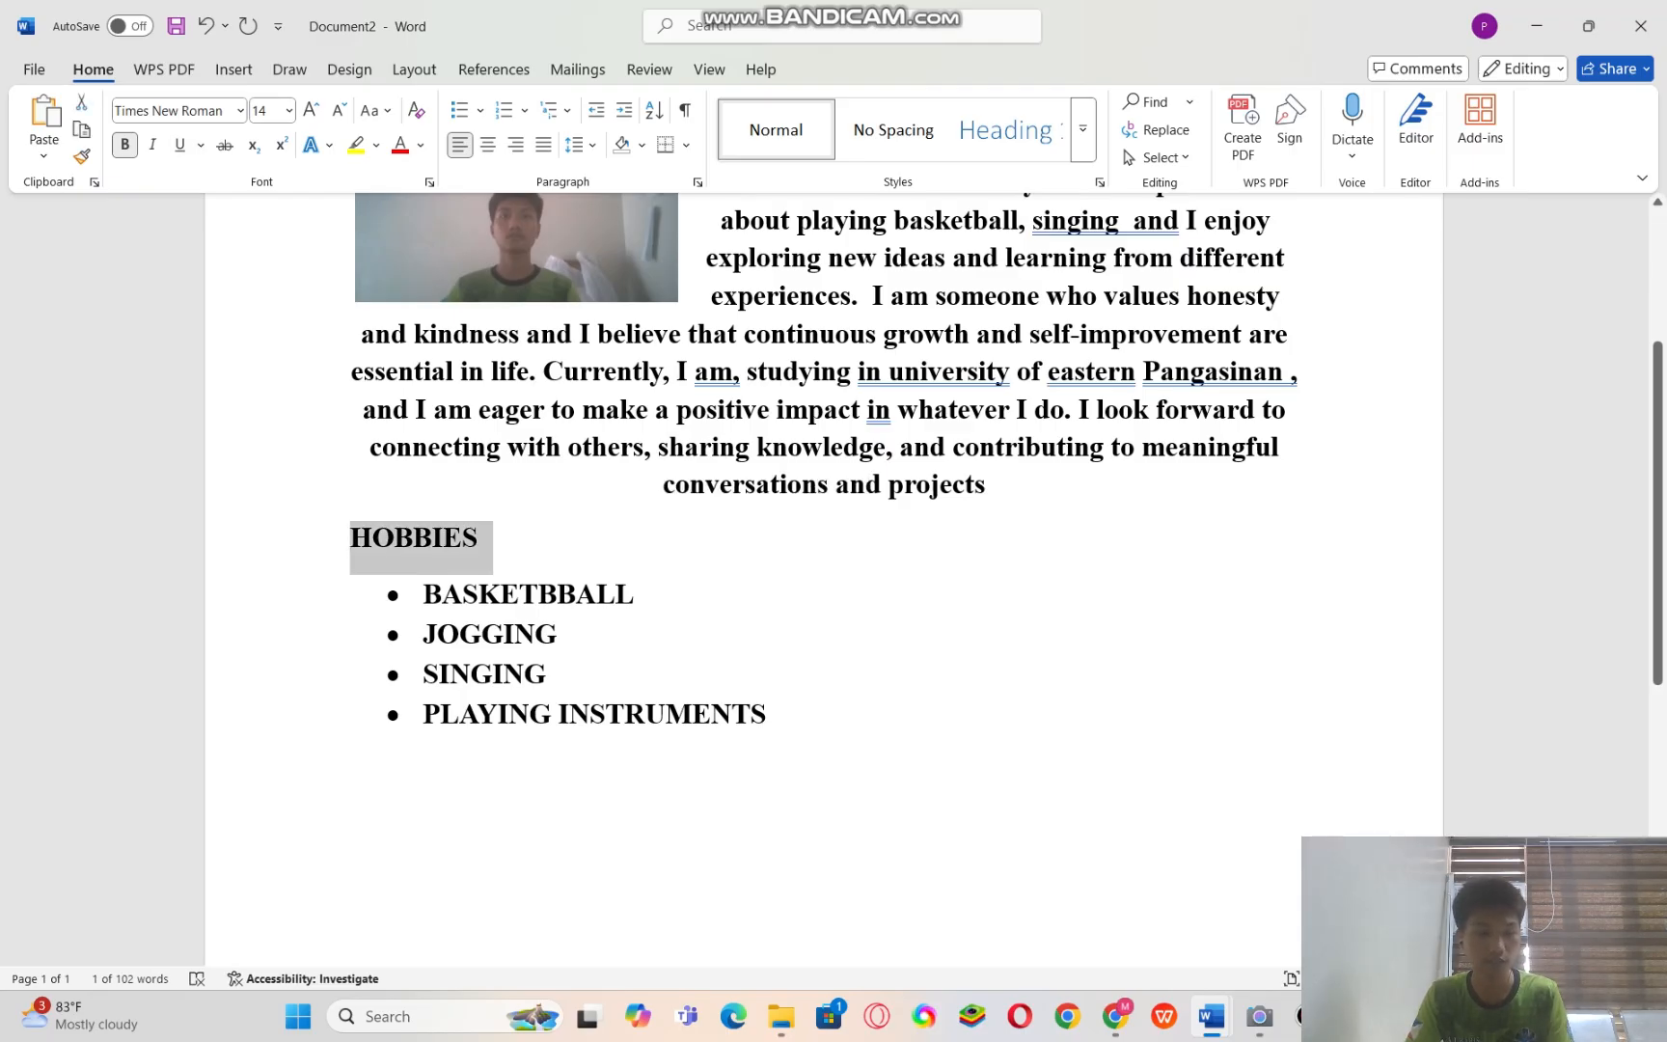
pyautogui.press('BackSpace')
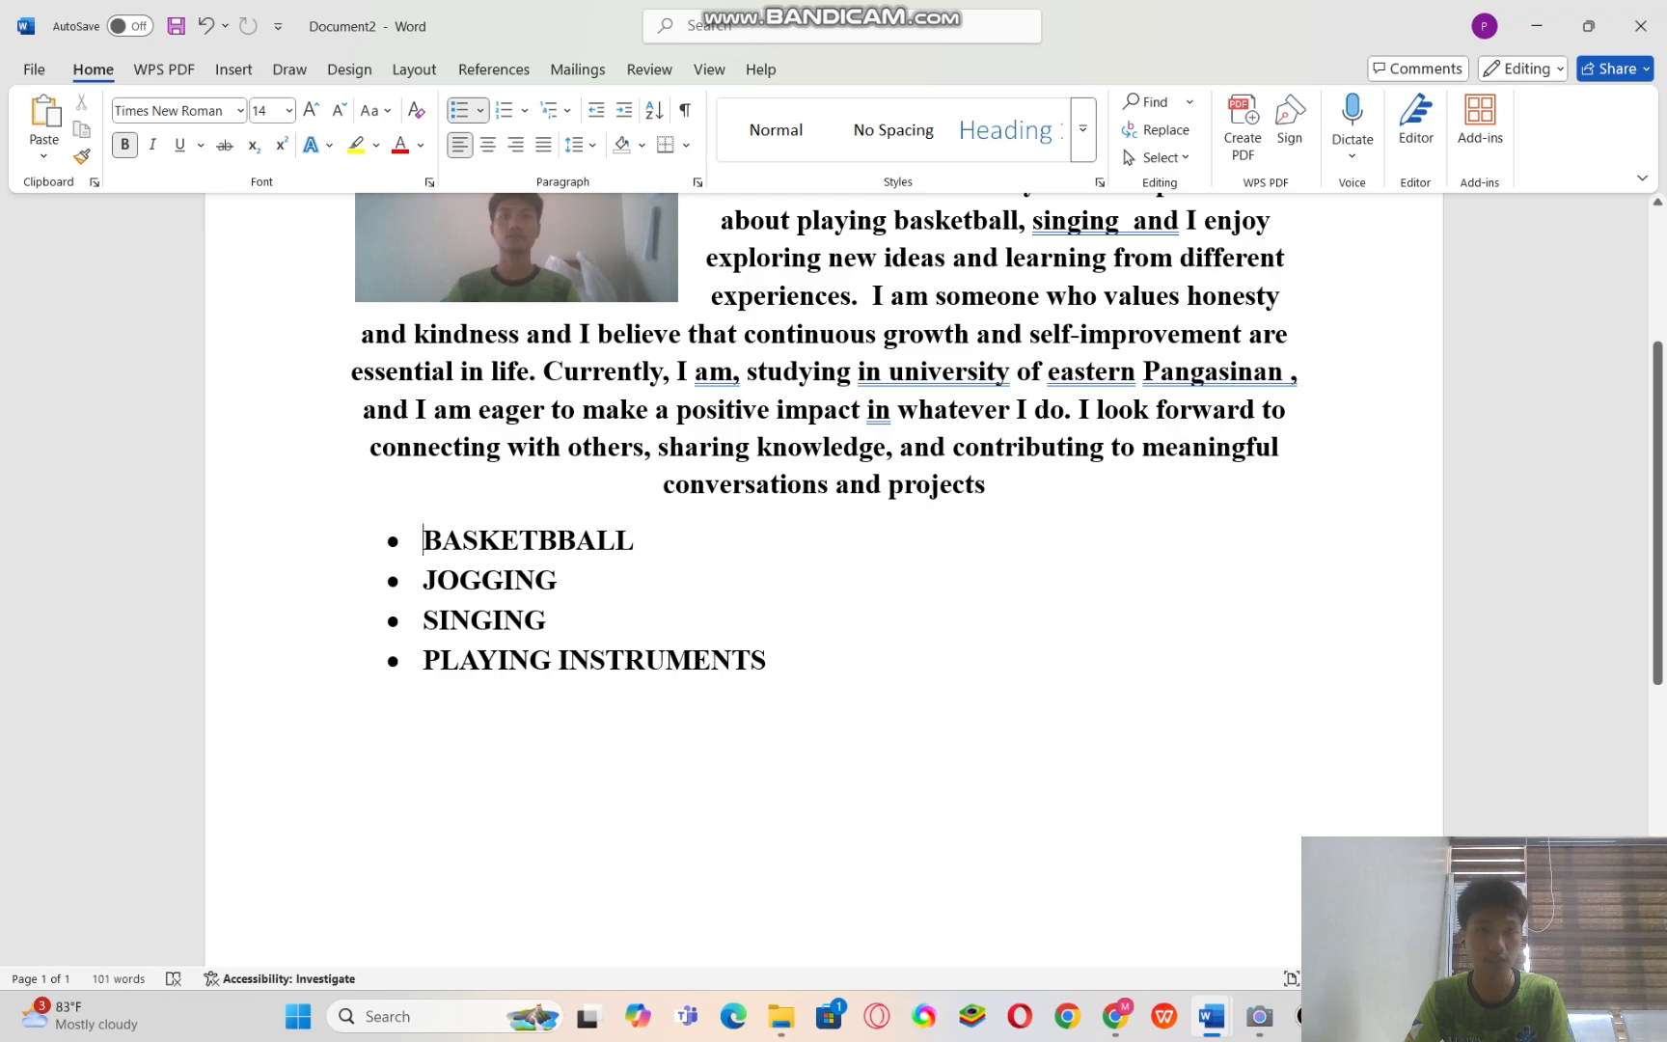
pyautogui.hotkey('ctrl', 'z')
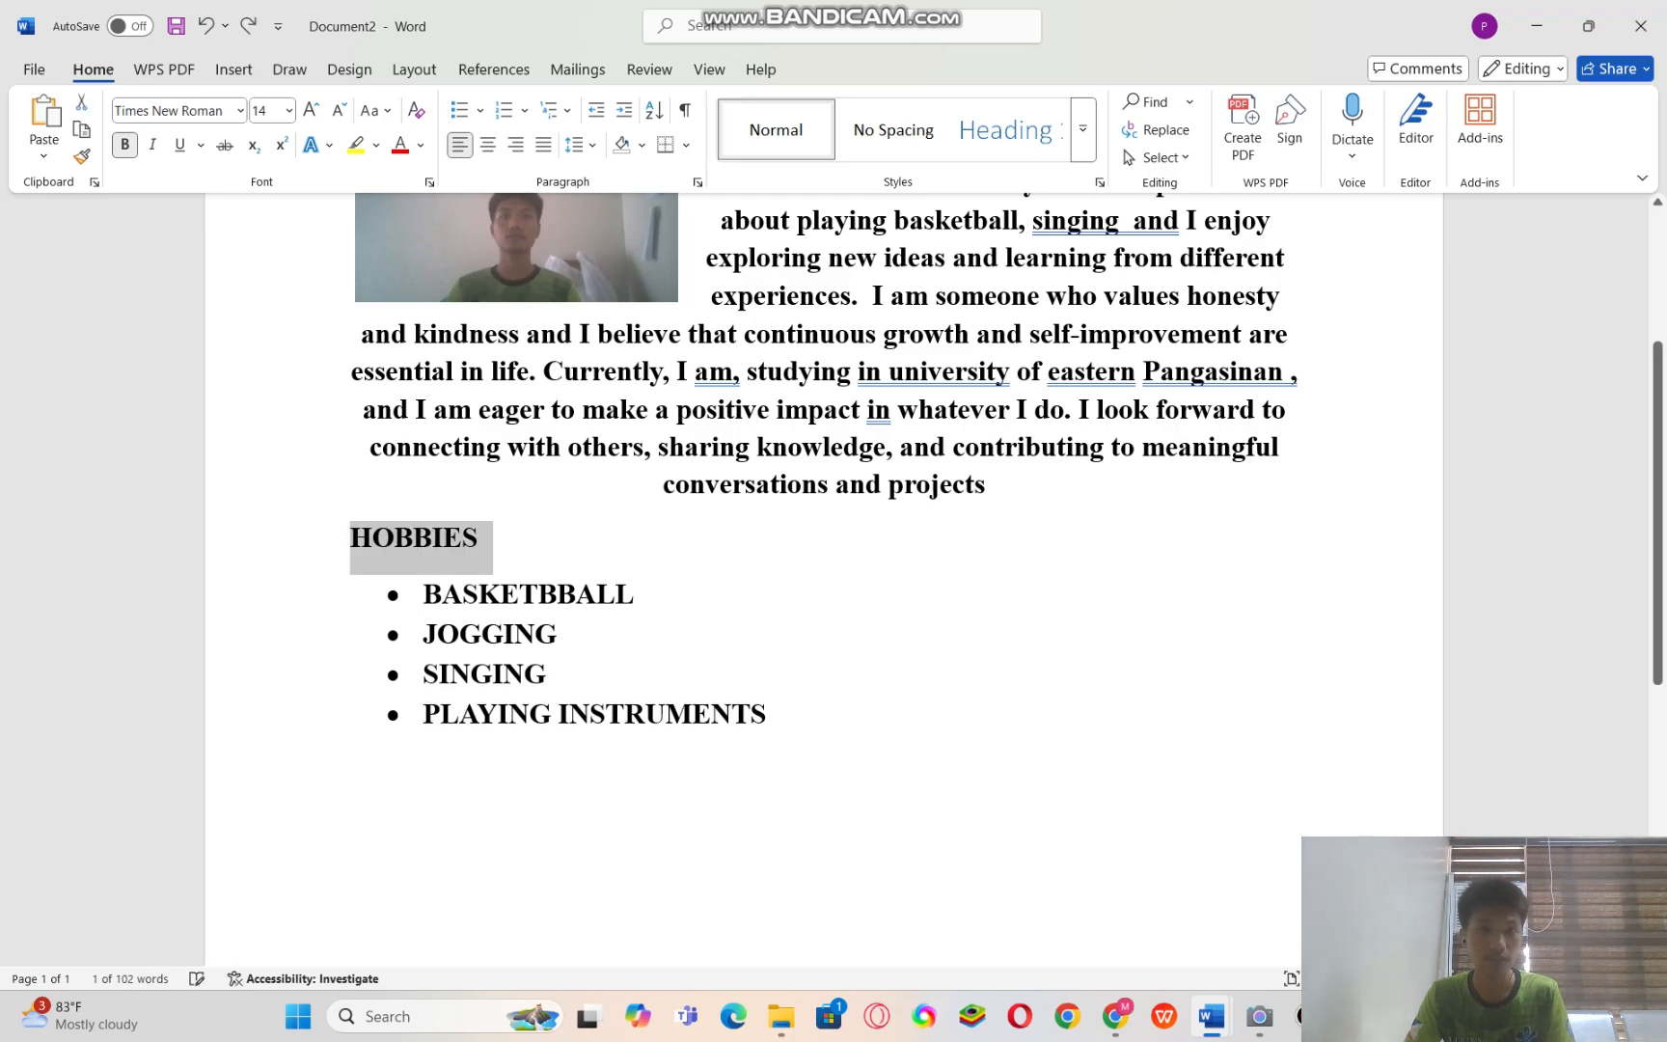
pyautogui.press('Right')
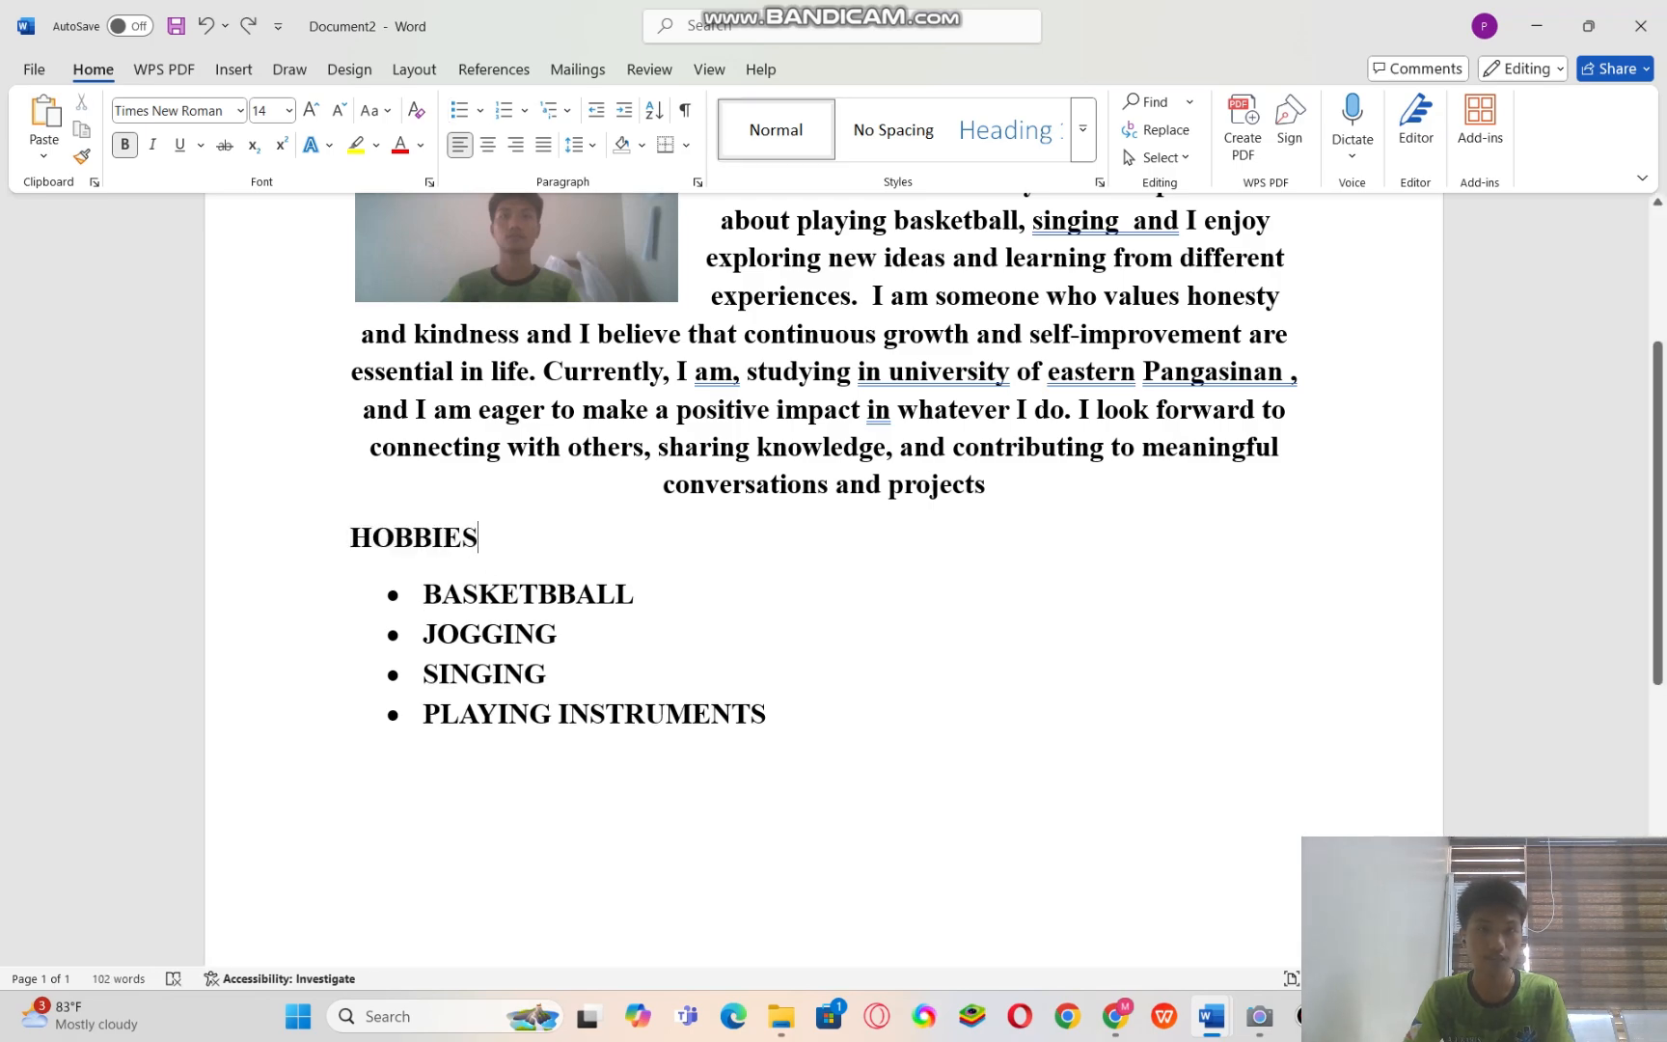
pyautogui.moveTo(479, 539); pyautogui.dragTo(351, 541)
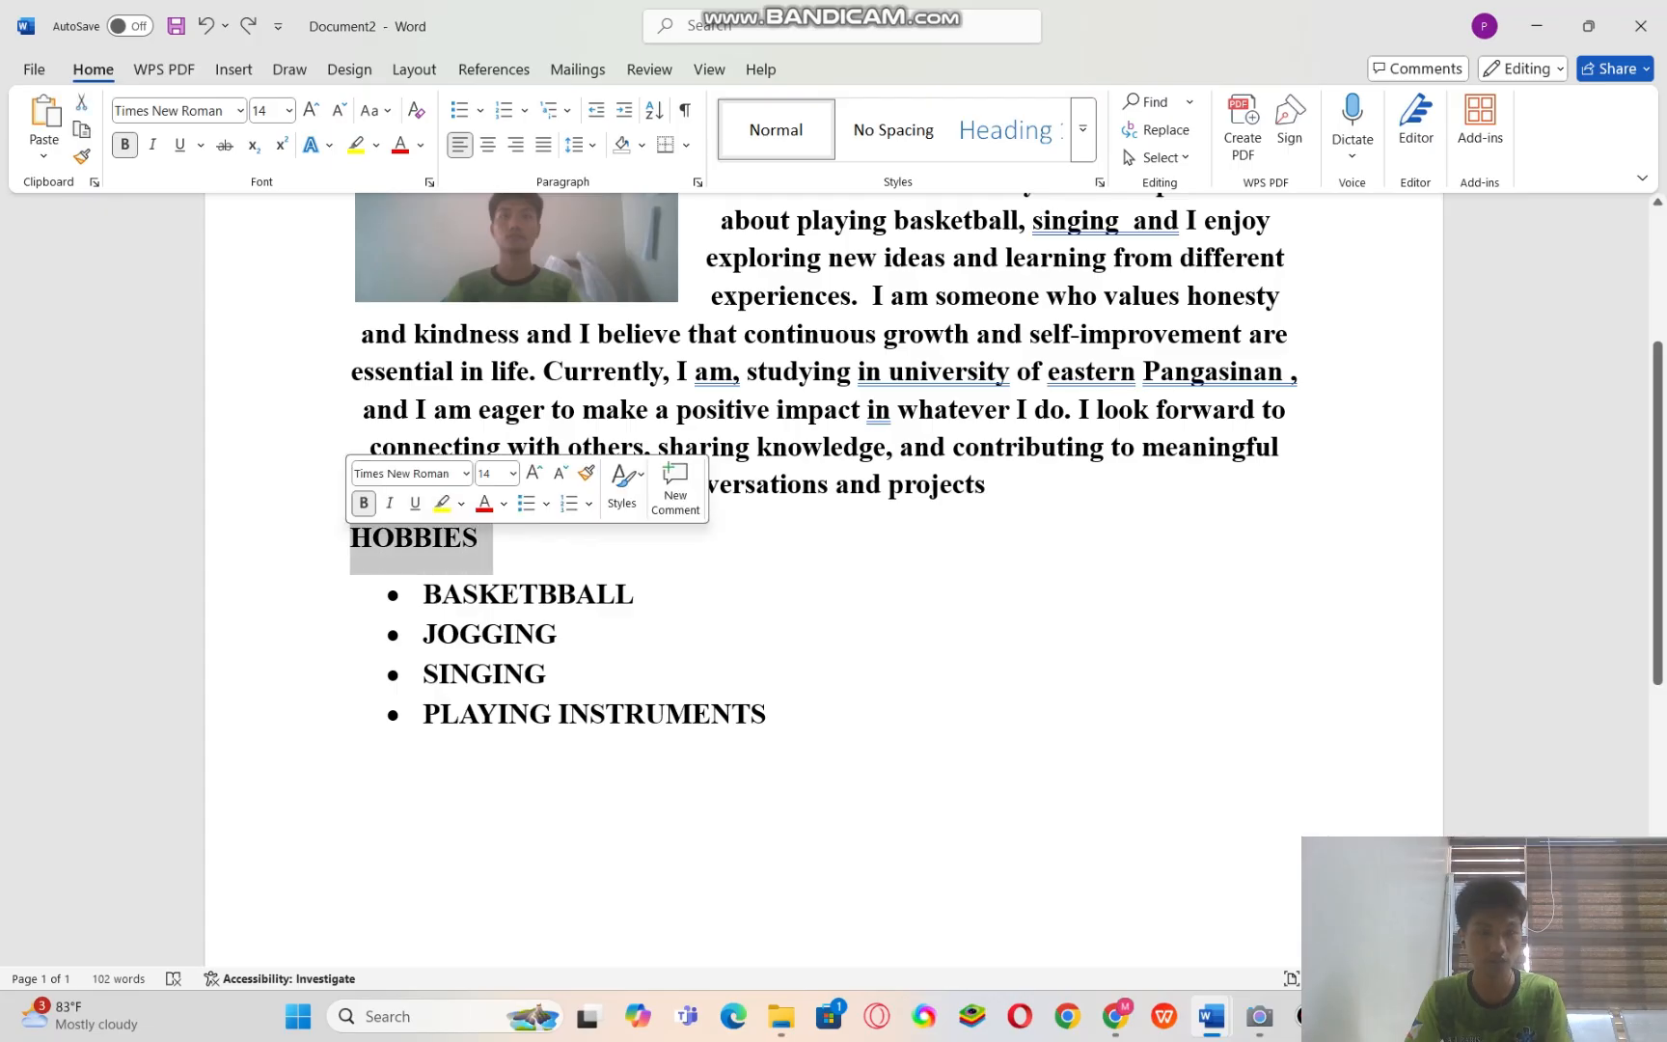
pyautogui.click(482, 539)
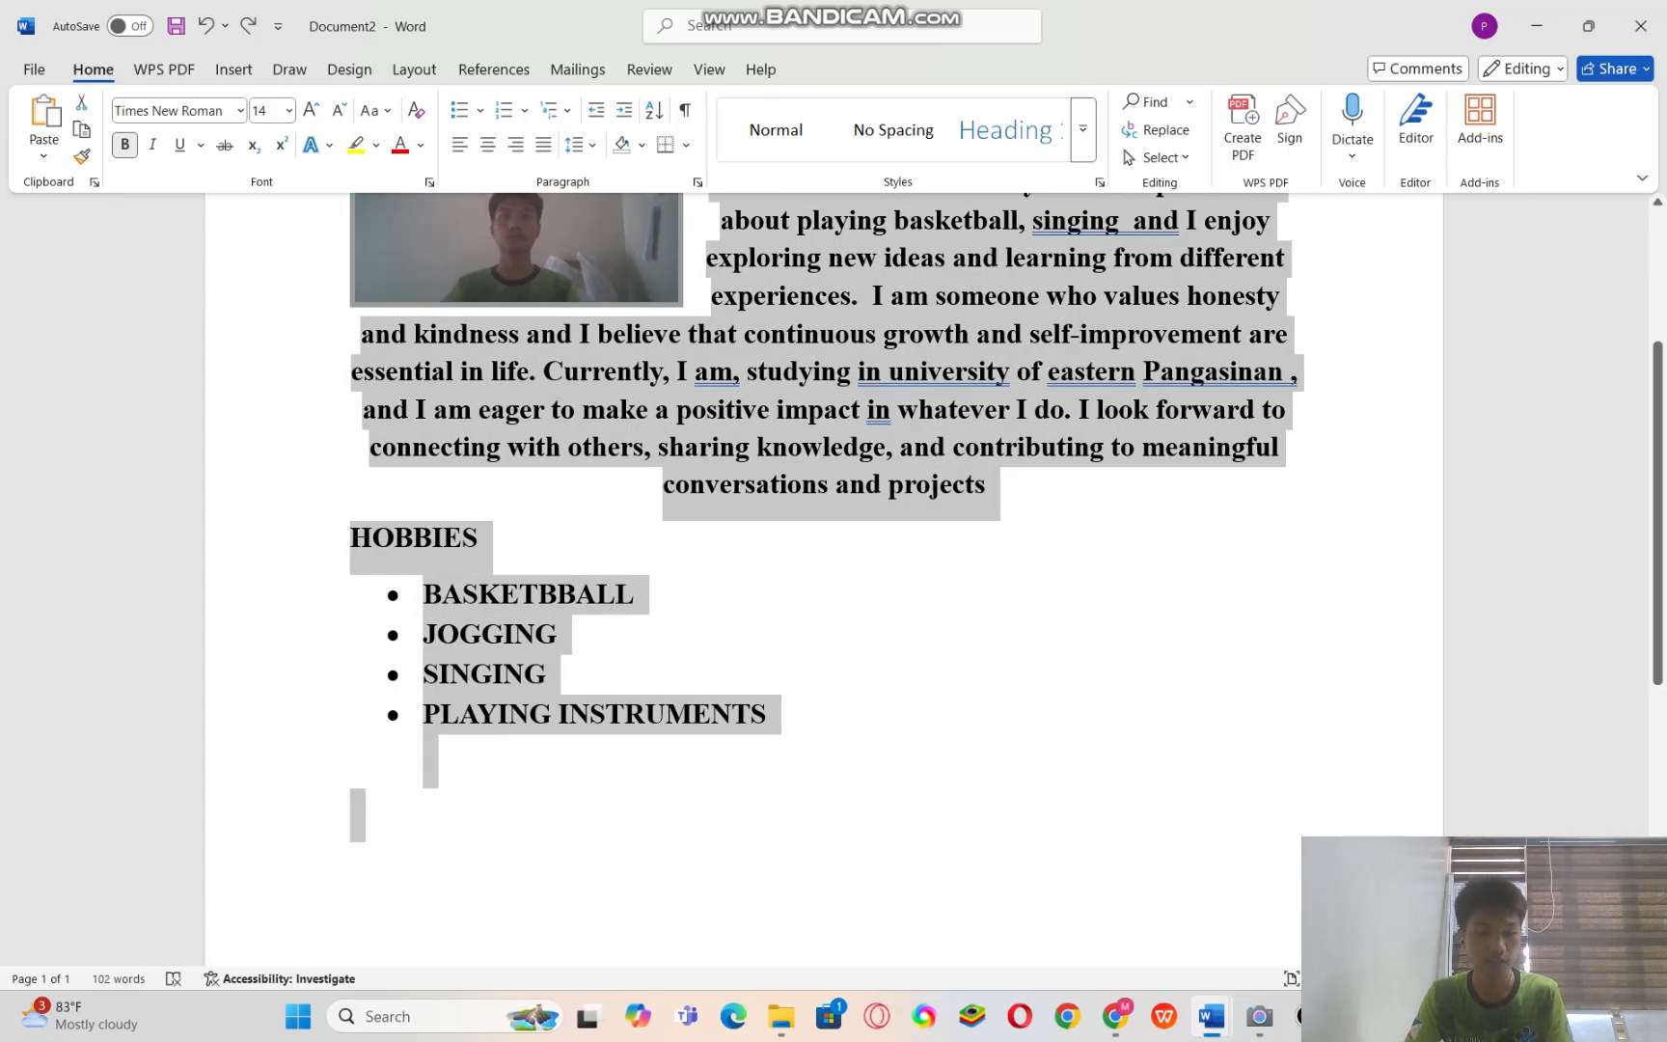
# - Select and delete the whole document content, then undo the deletion and clear the selection
pyautogui.hotkey('ctrl', 'a')
pyautogui.scroll(3, 826, 579)
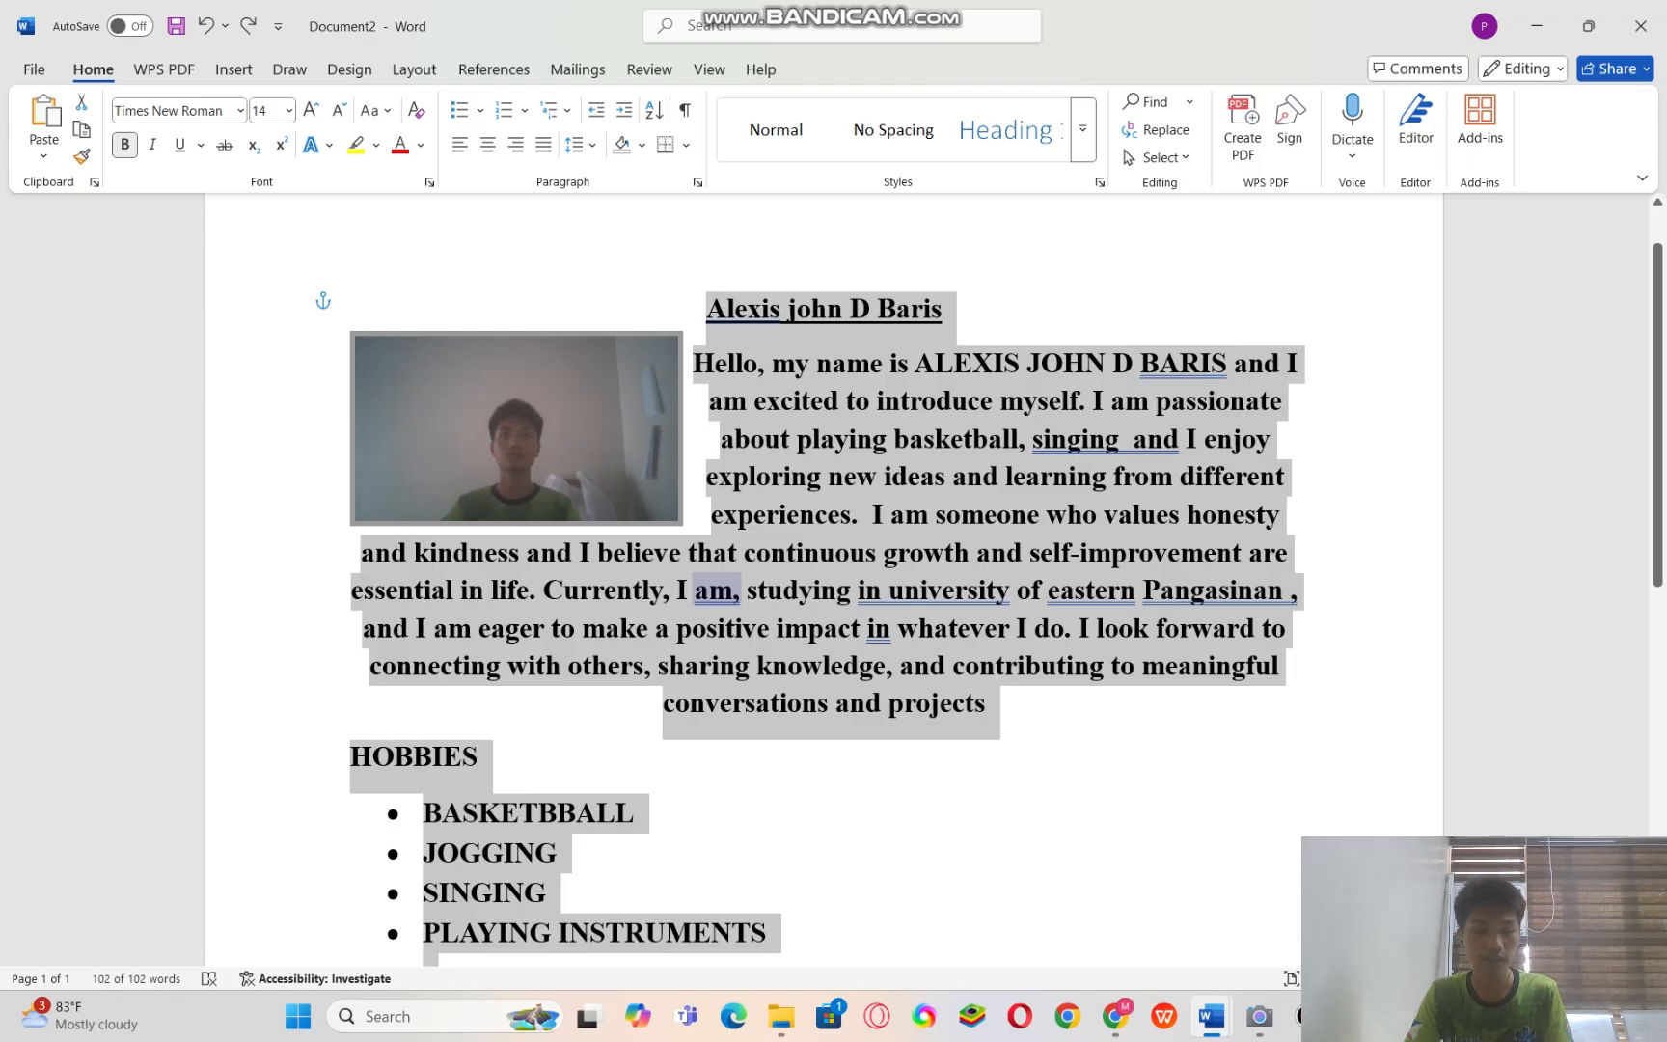
pyautogui.press('BackSpace')
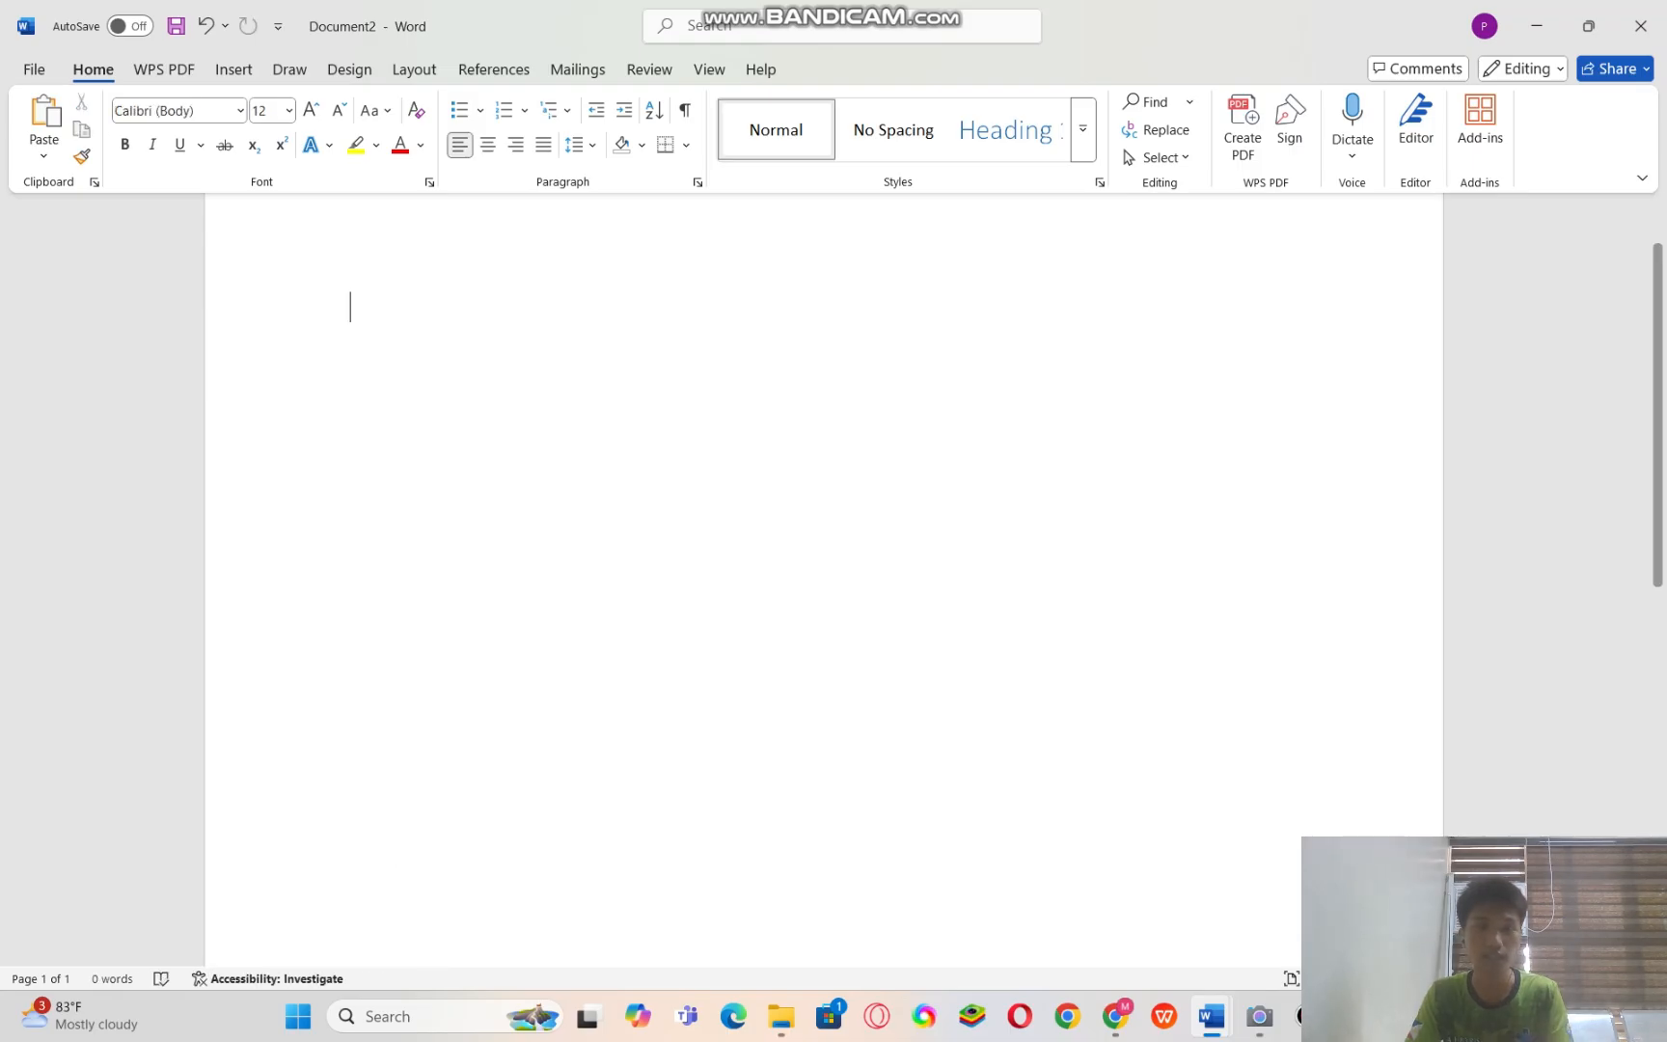
pyautogui.hotkey('ctrl', 'z')
pyautogui.scroll(-2, 826, 579)
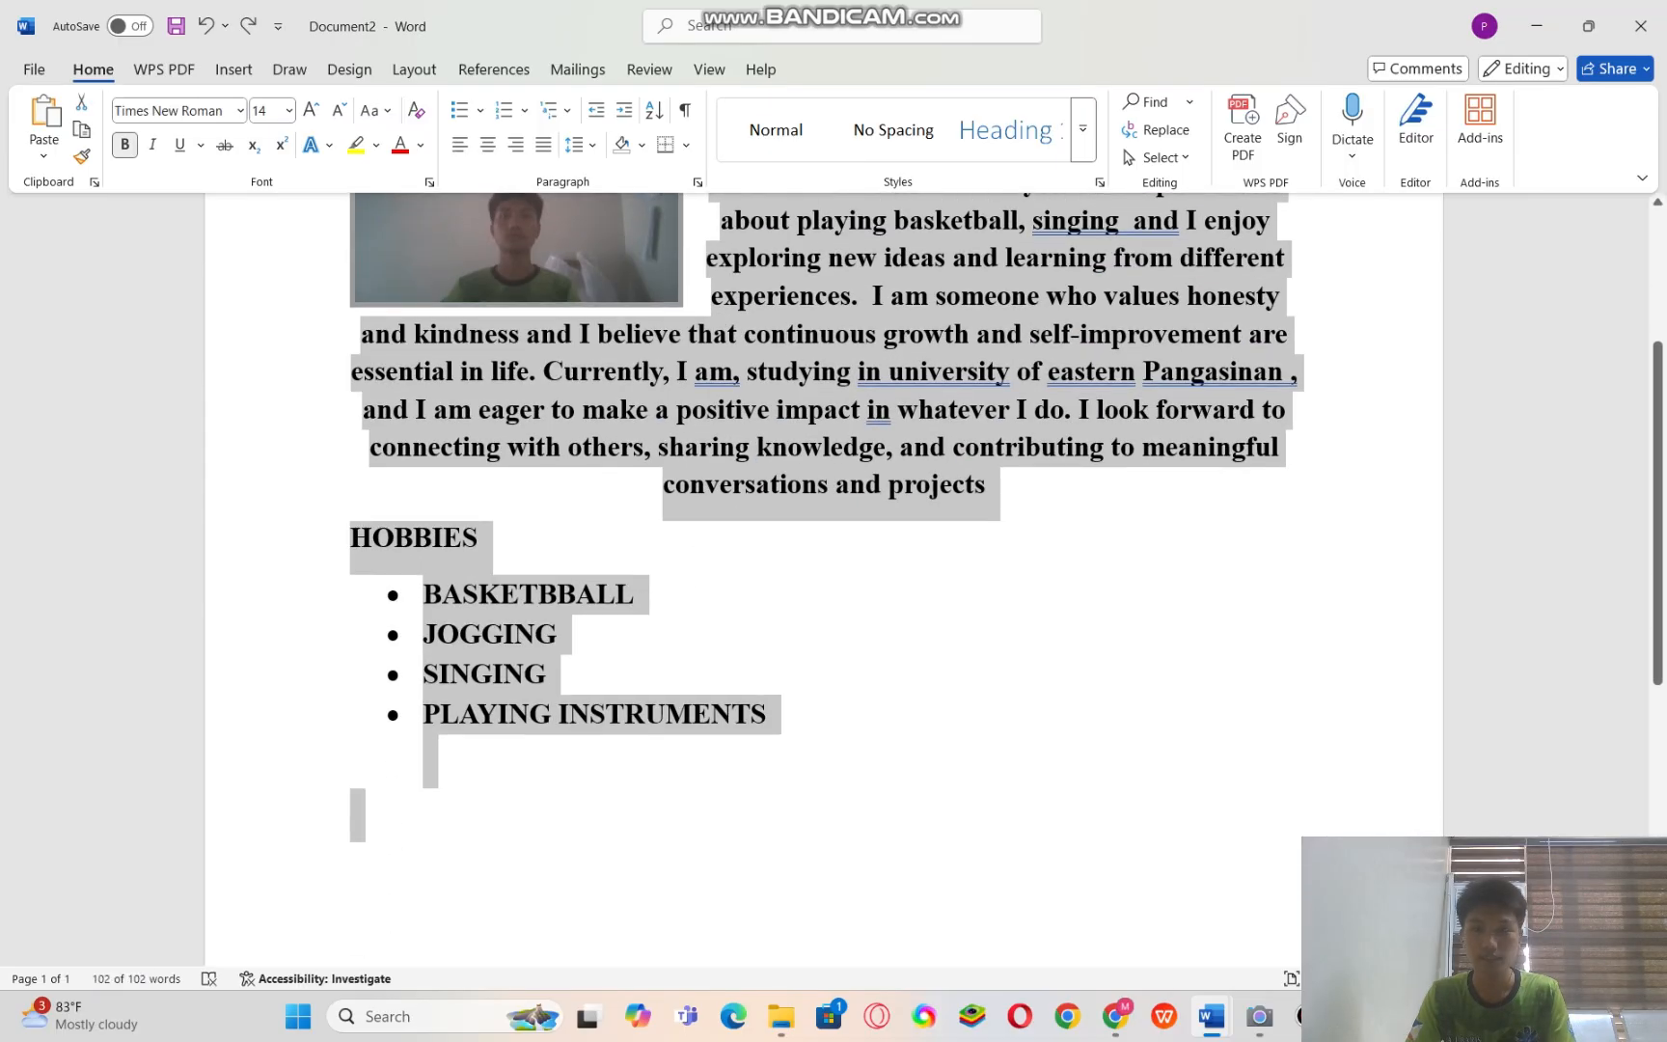
pyautogui.click(479, 537)
pyautogui.click(768, 714)
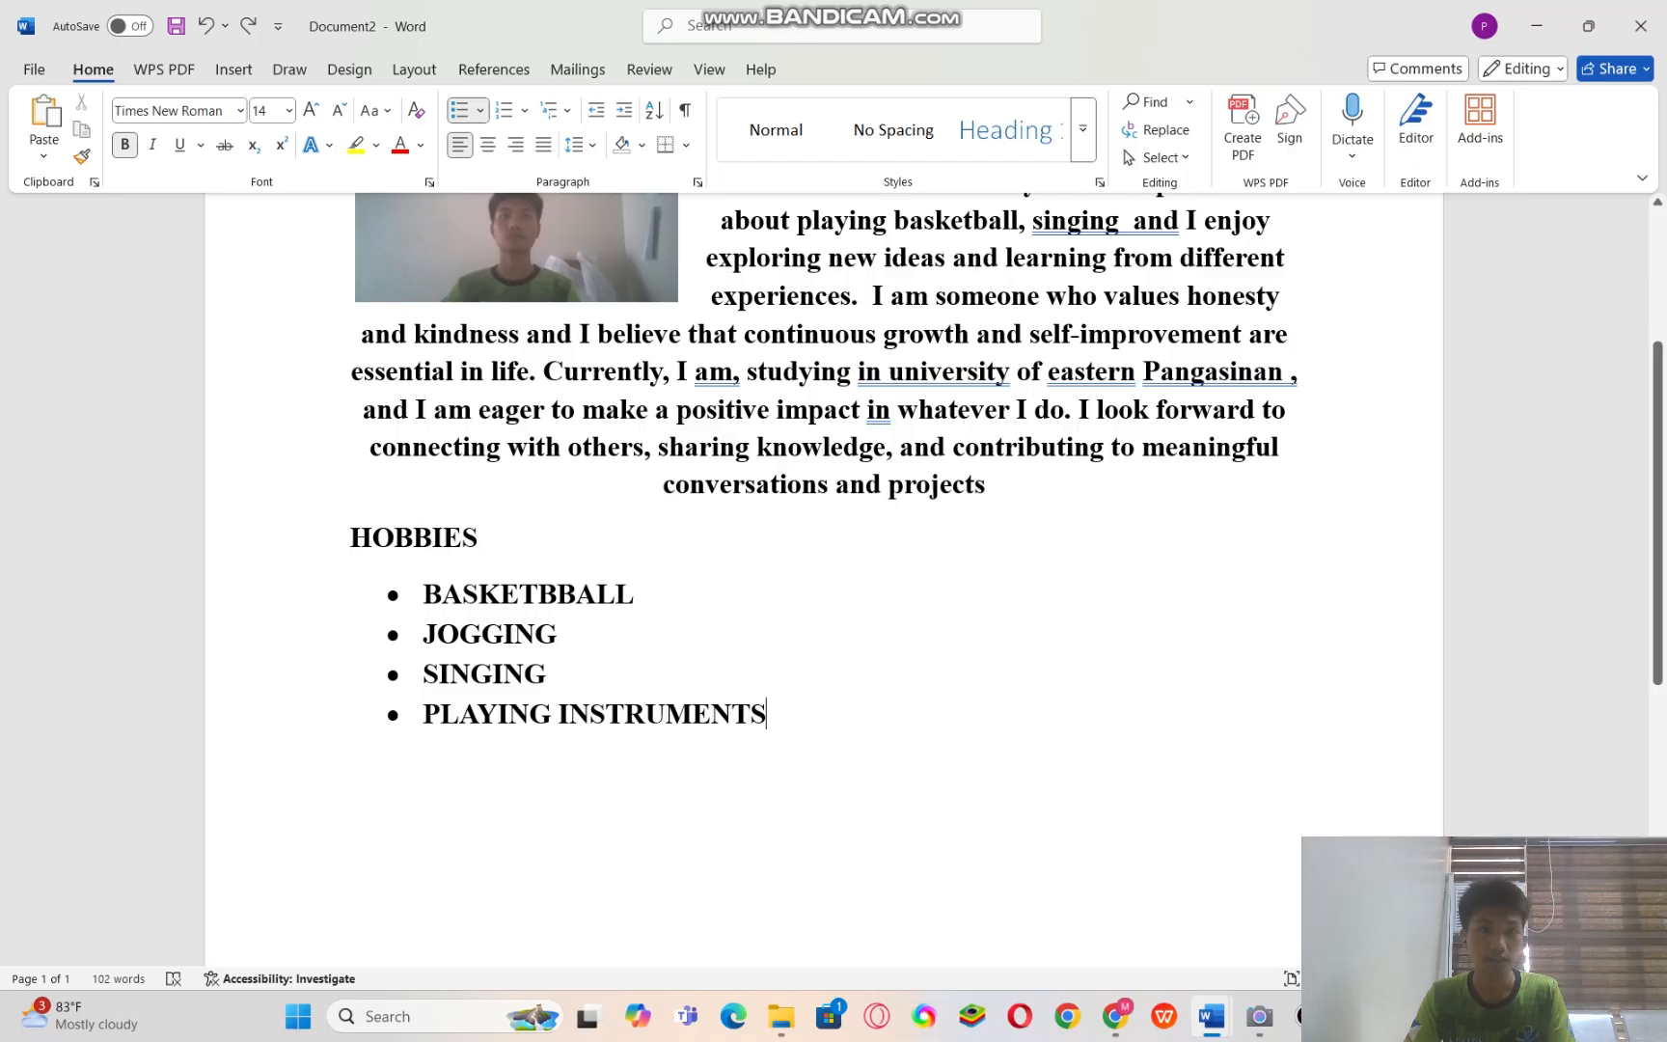
# - Underline the HOBBIES heading with its four list items and undo the underlining
pyautogui.moveTo(350, 538); pyautogui.dragTo(772, 715)
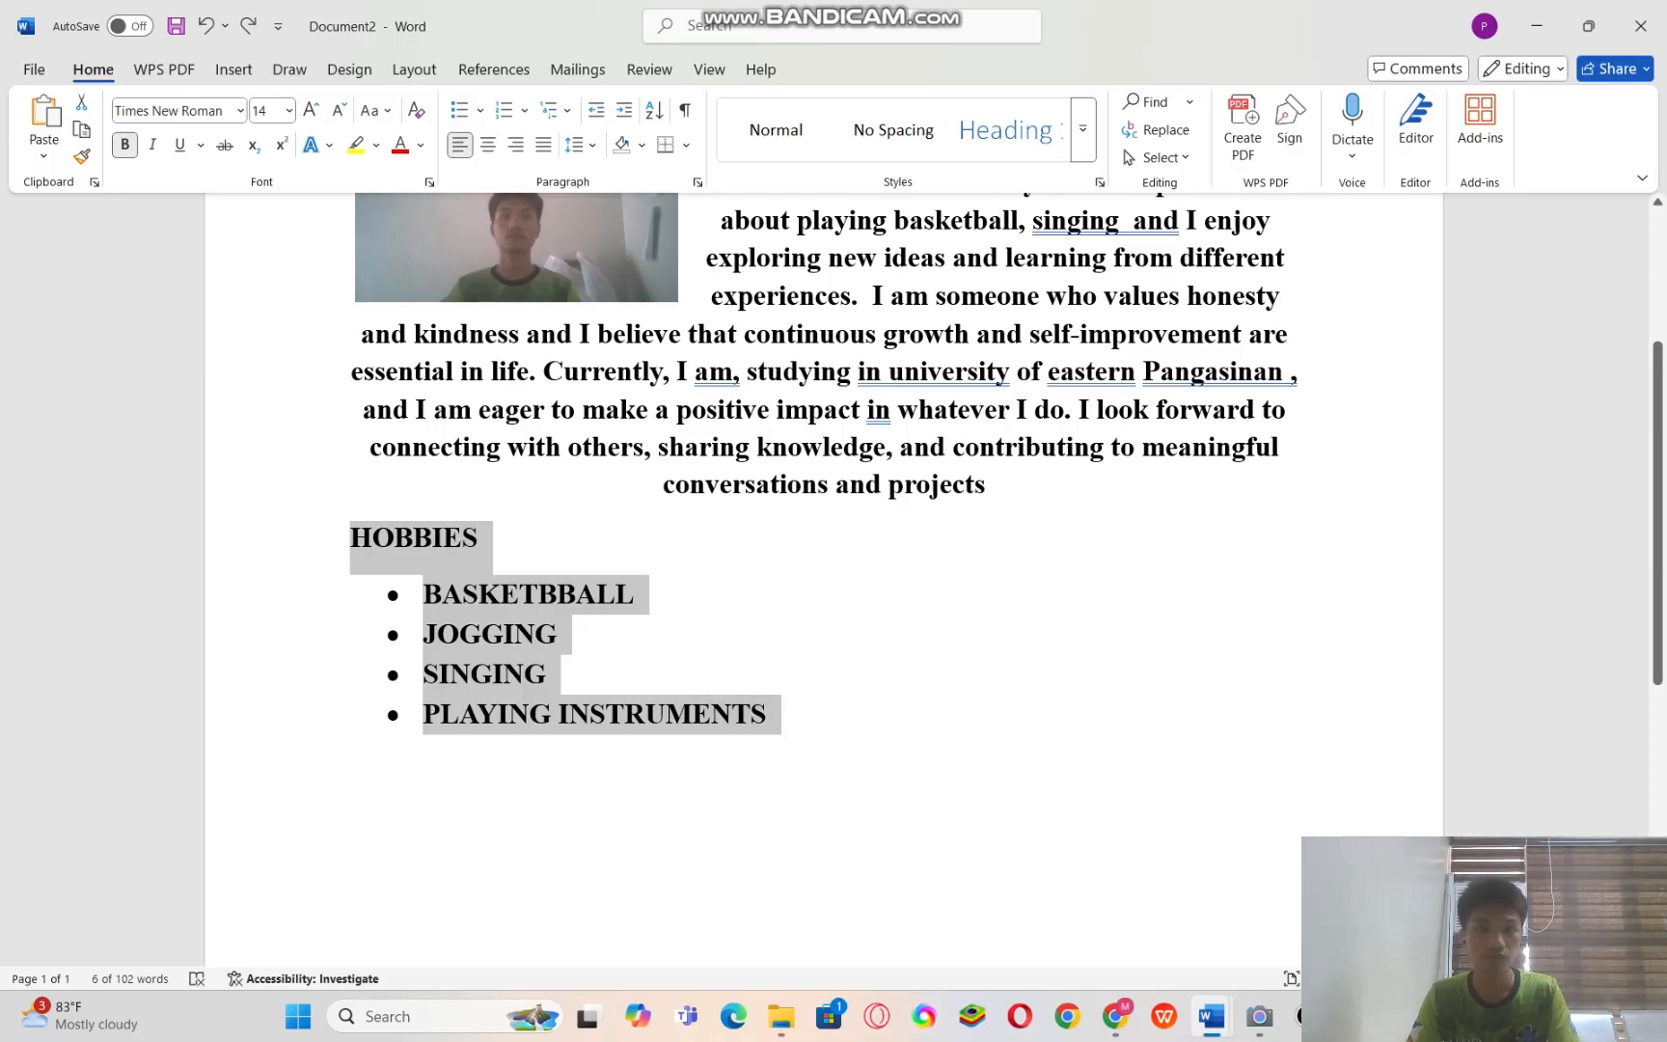
pyautogui.hotkey('ctrl', 'u')
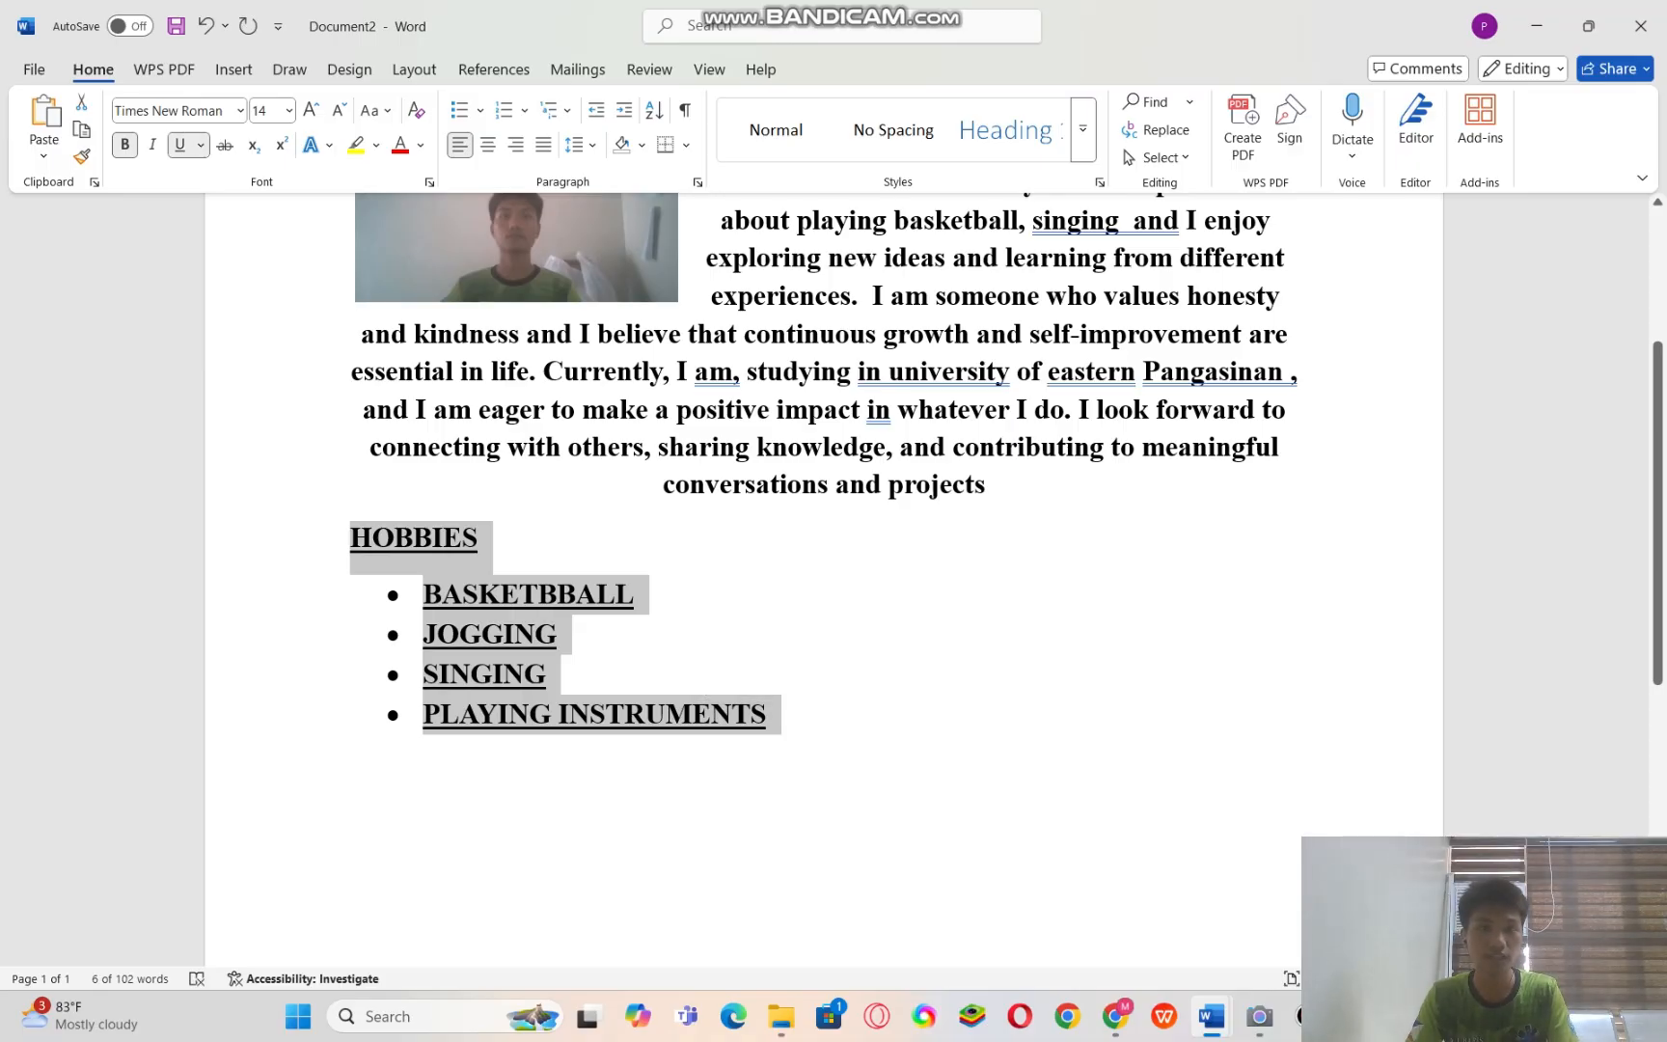
pyautogui.click(637, 594)
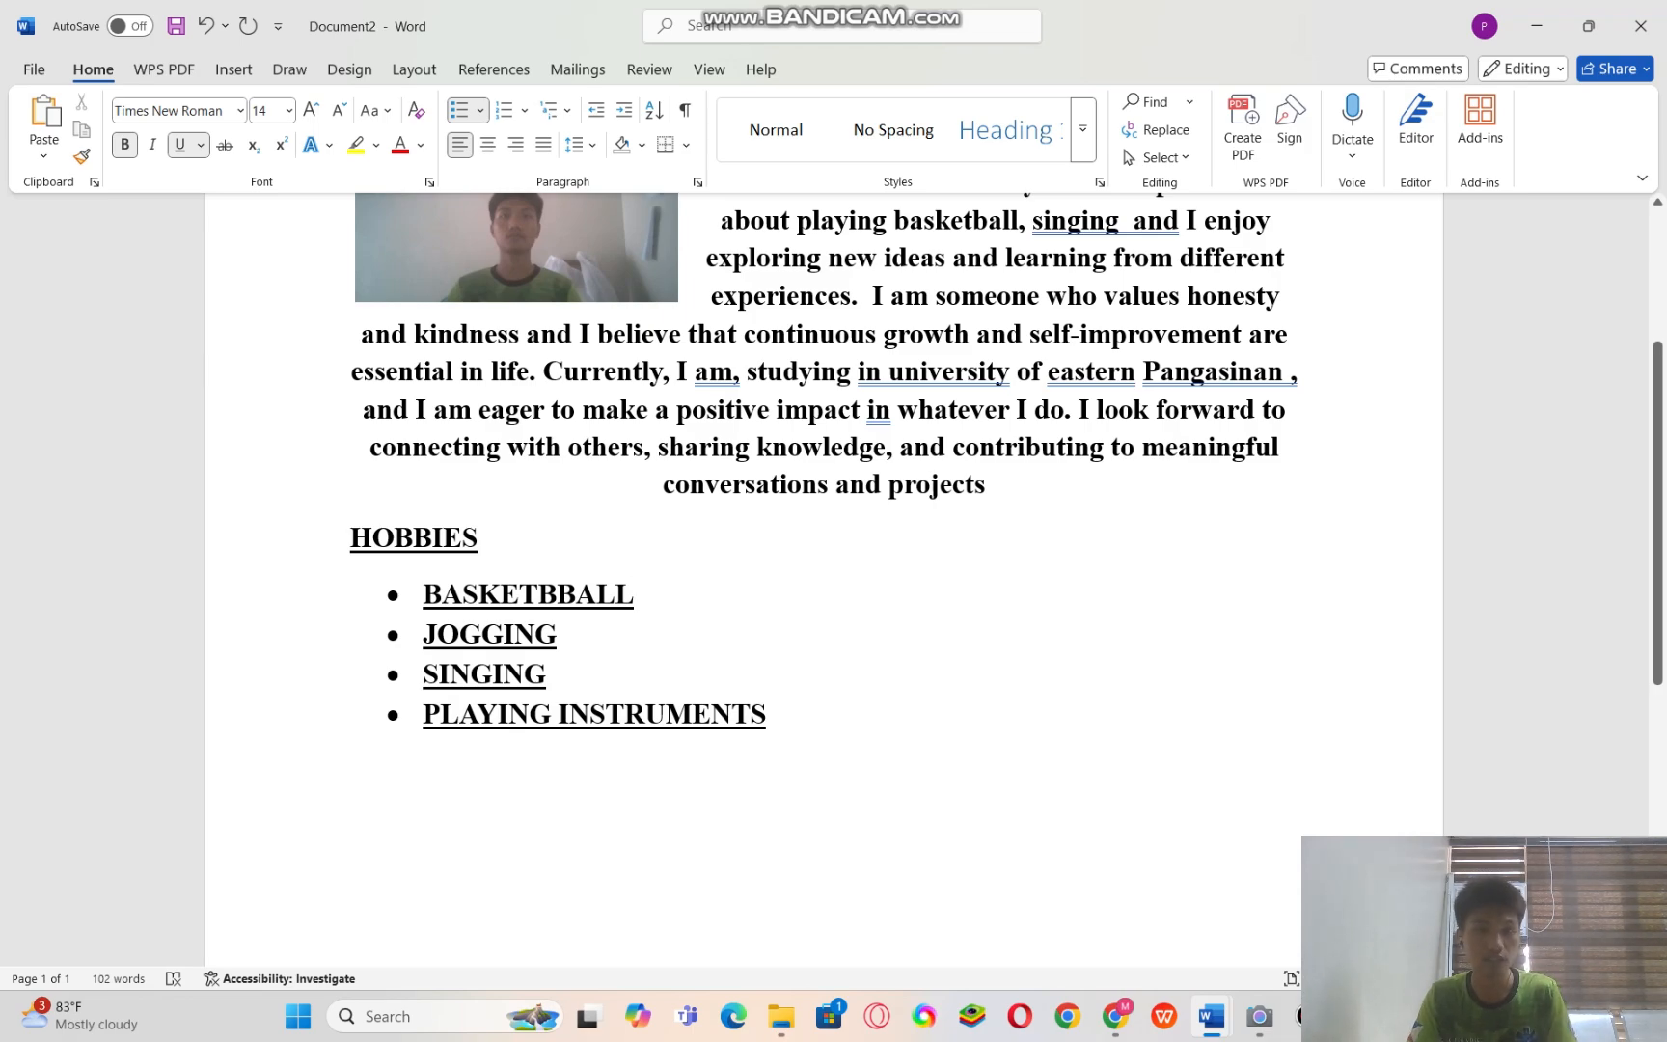
pyautogui.hotkey('ctrl', 'z')
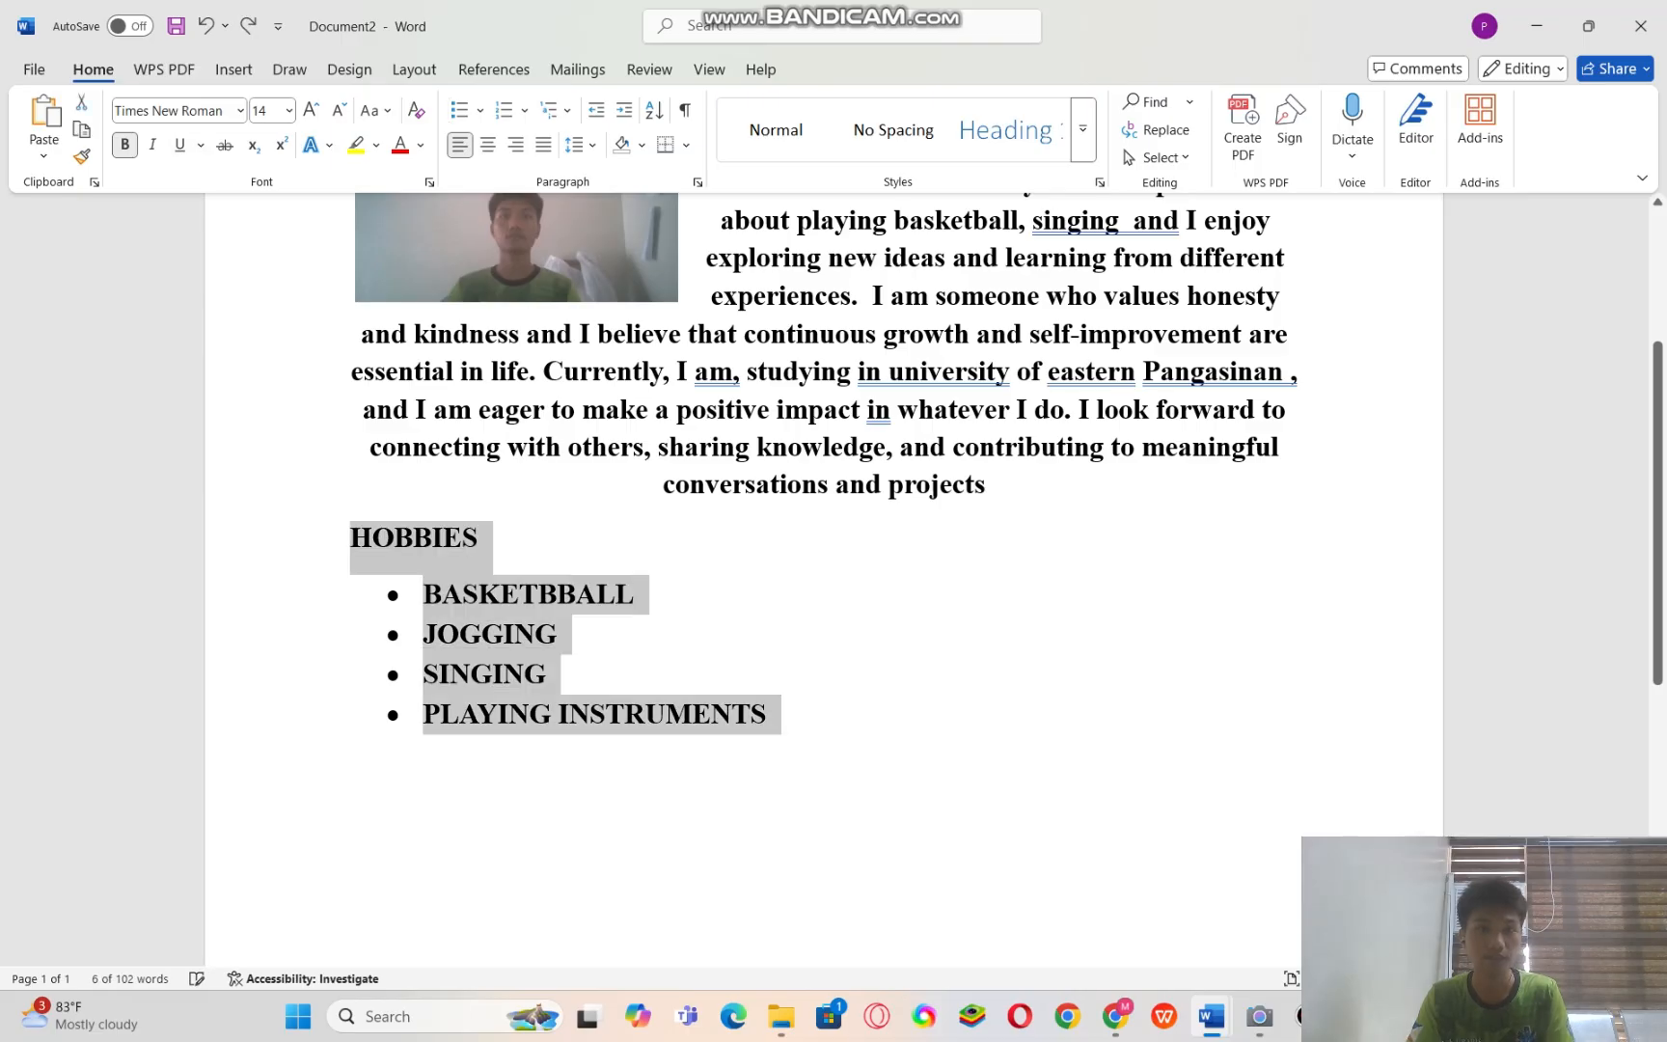
pyautogui.click(635, 594)
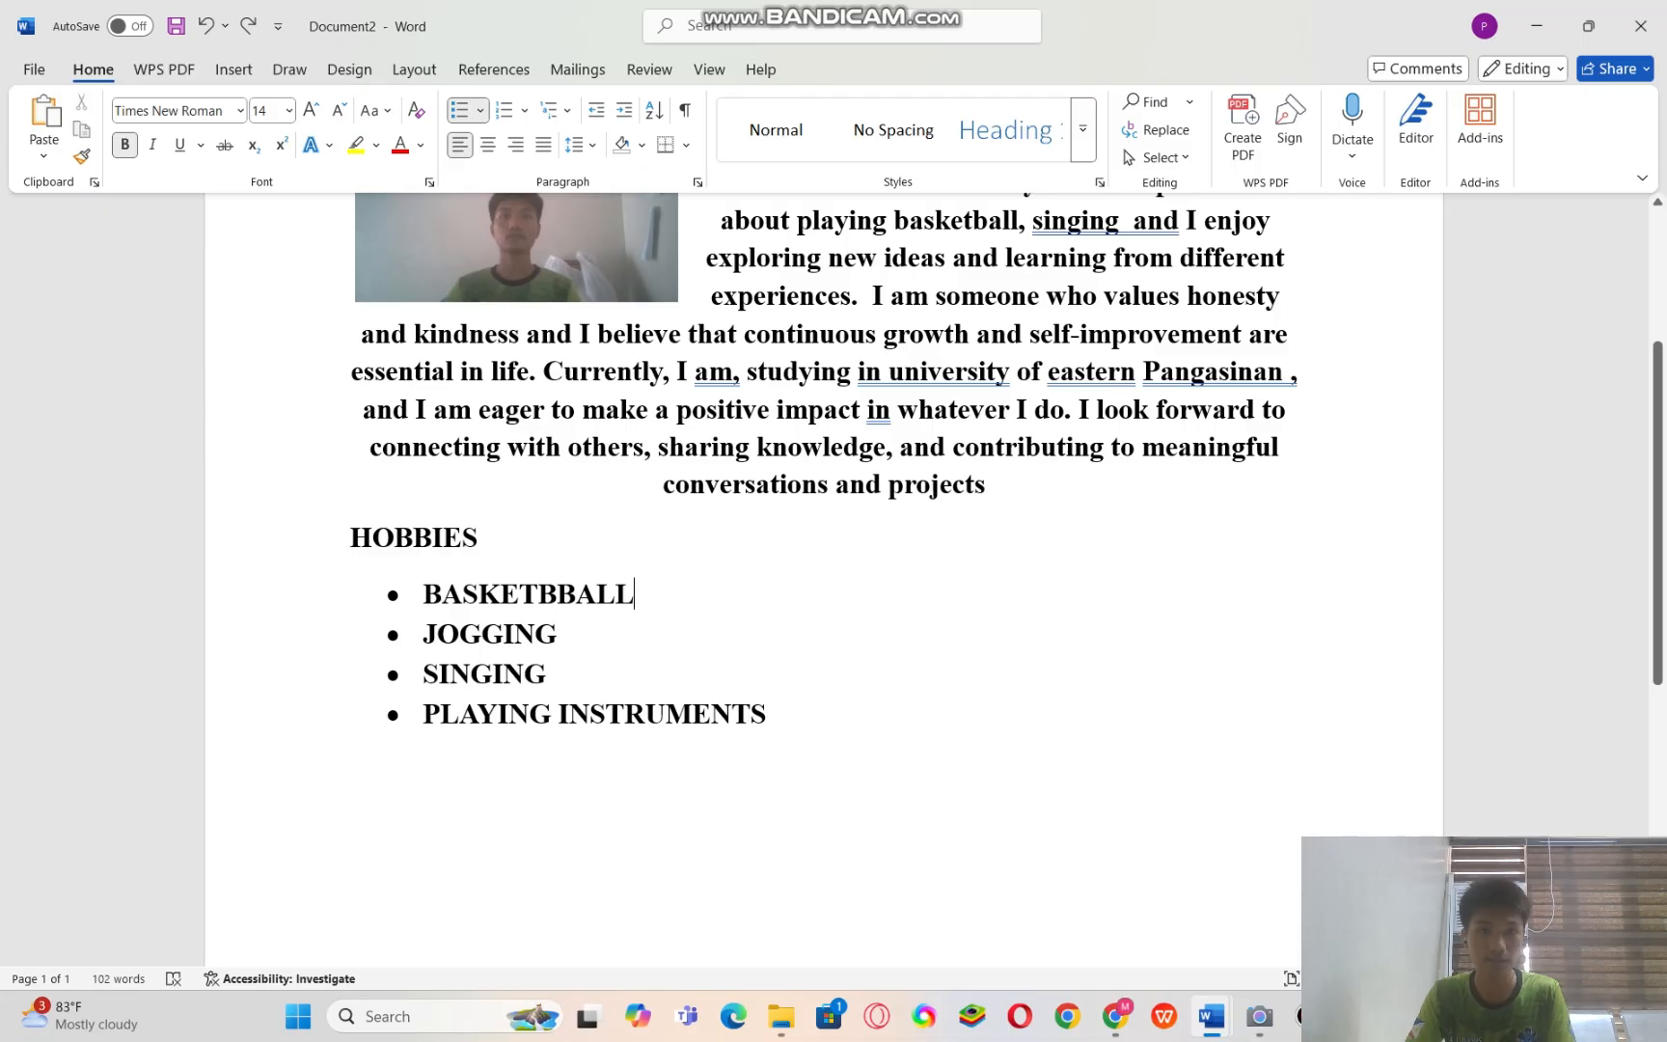
# - Remove the bold formatting from the entire introduction paragraph
pyautogui.scroll(3, 824, 578)
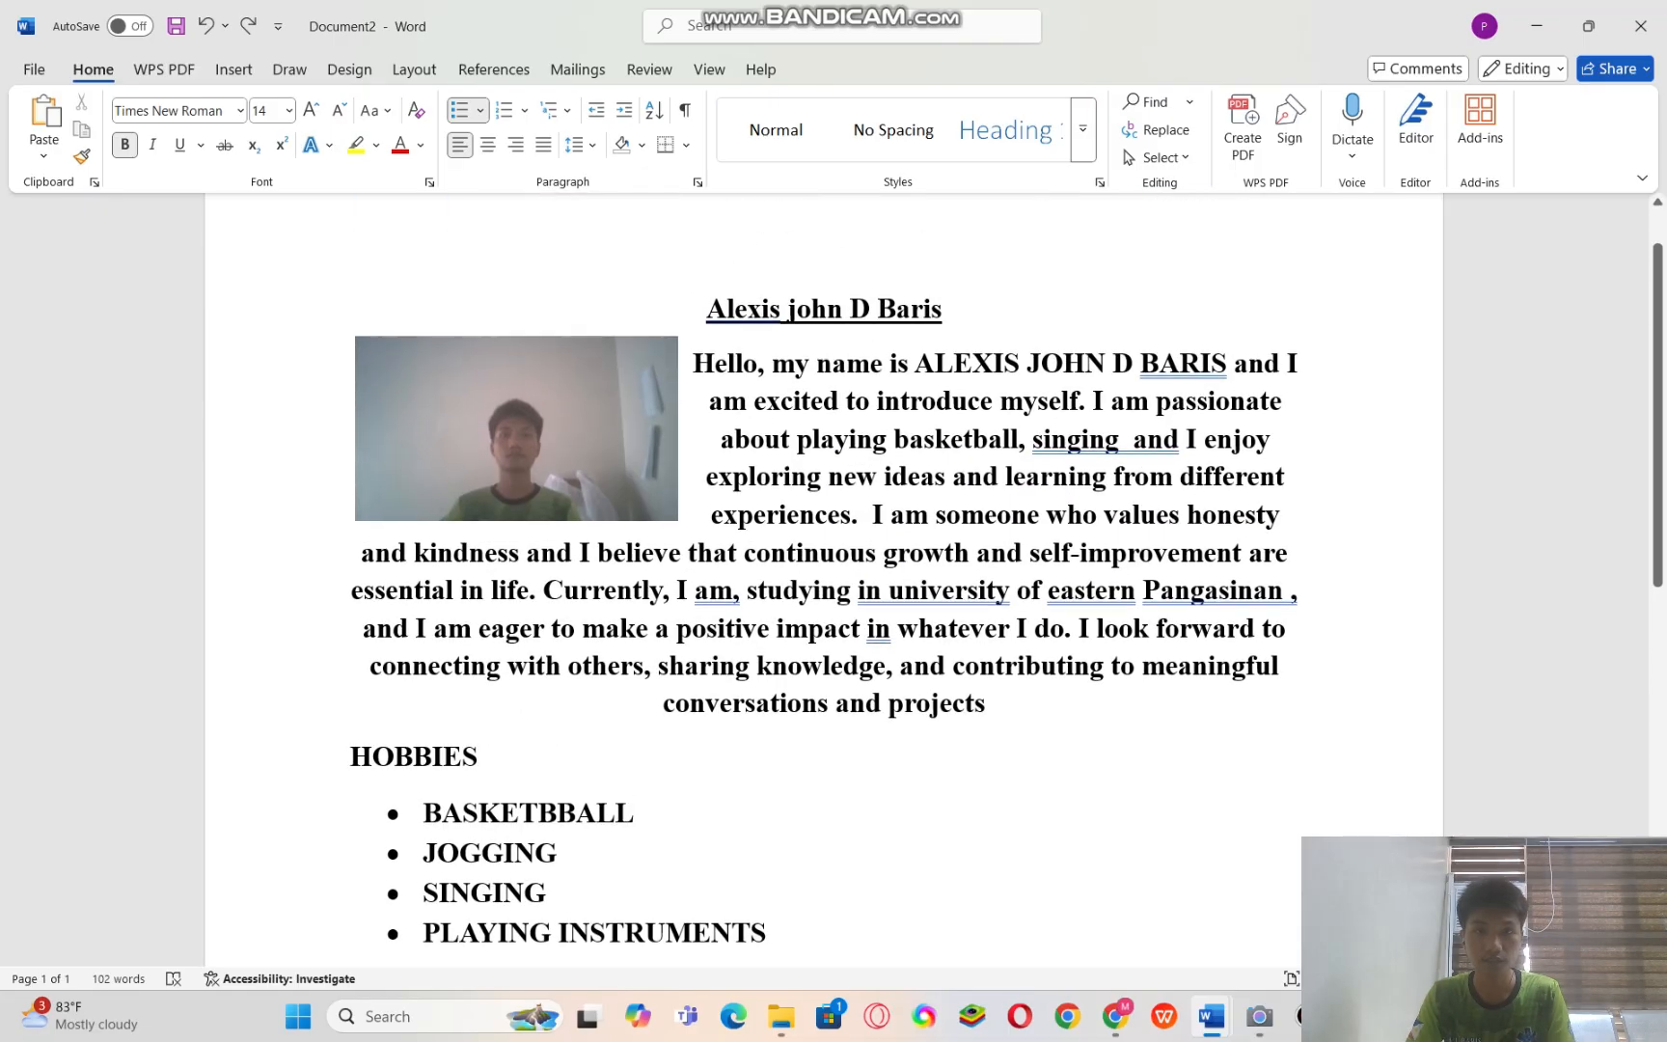
pyautogui.moveTo(692, 363); pyautogui.dragTo(1172, 702)
pyautogui.click(1197, 666)
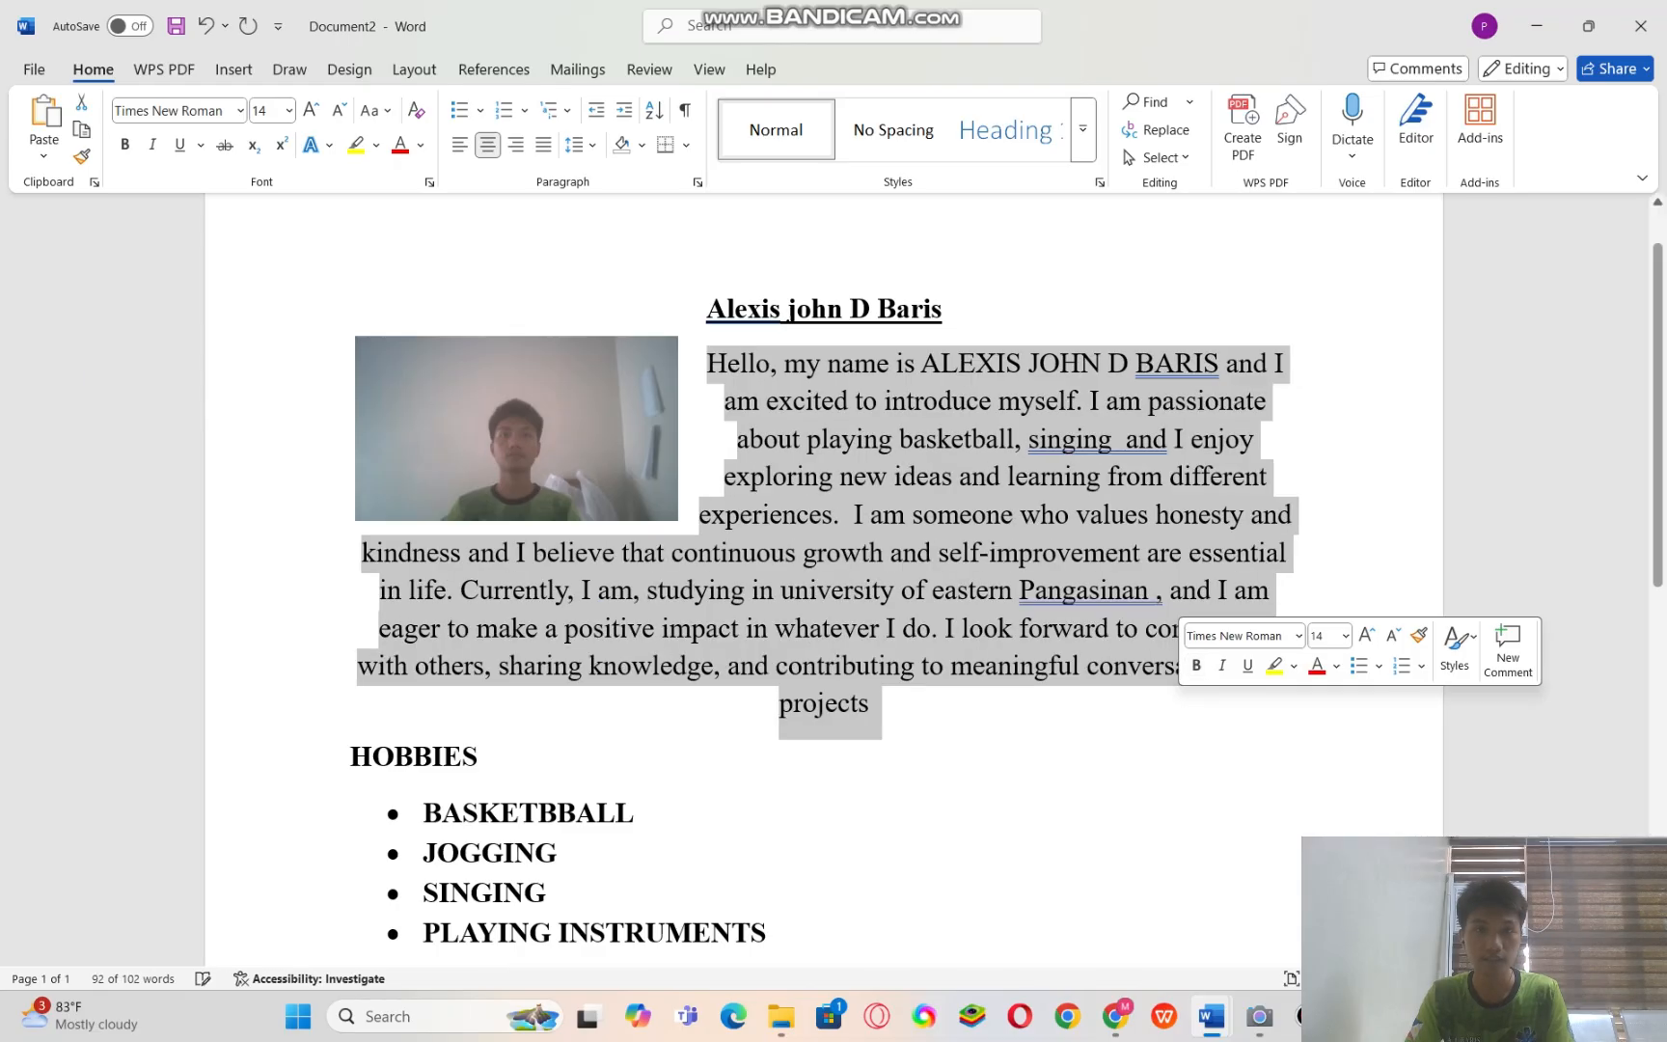
pyautogui.click(635, 814)
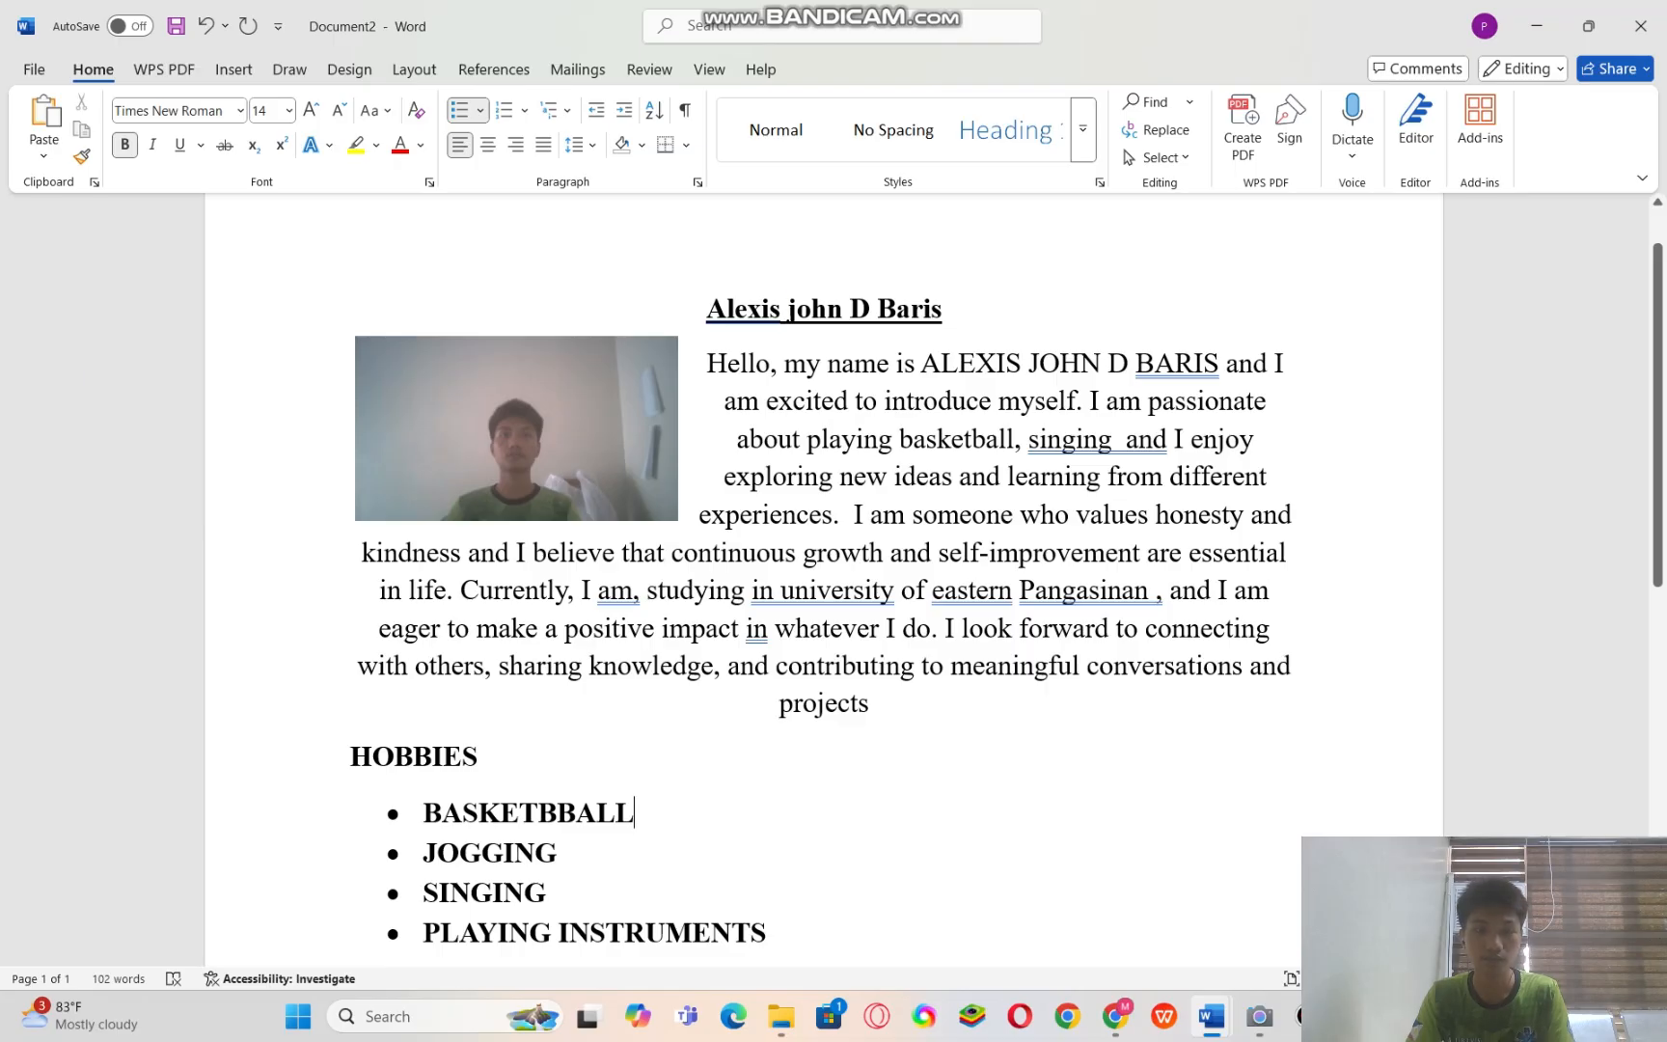
# - Apply bold to the introduction paragraph, and remove the bold formatting from that paragraph again
pyautogui.moveTo(707, 363); pyautogui.dragTo(490, 763)
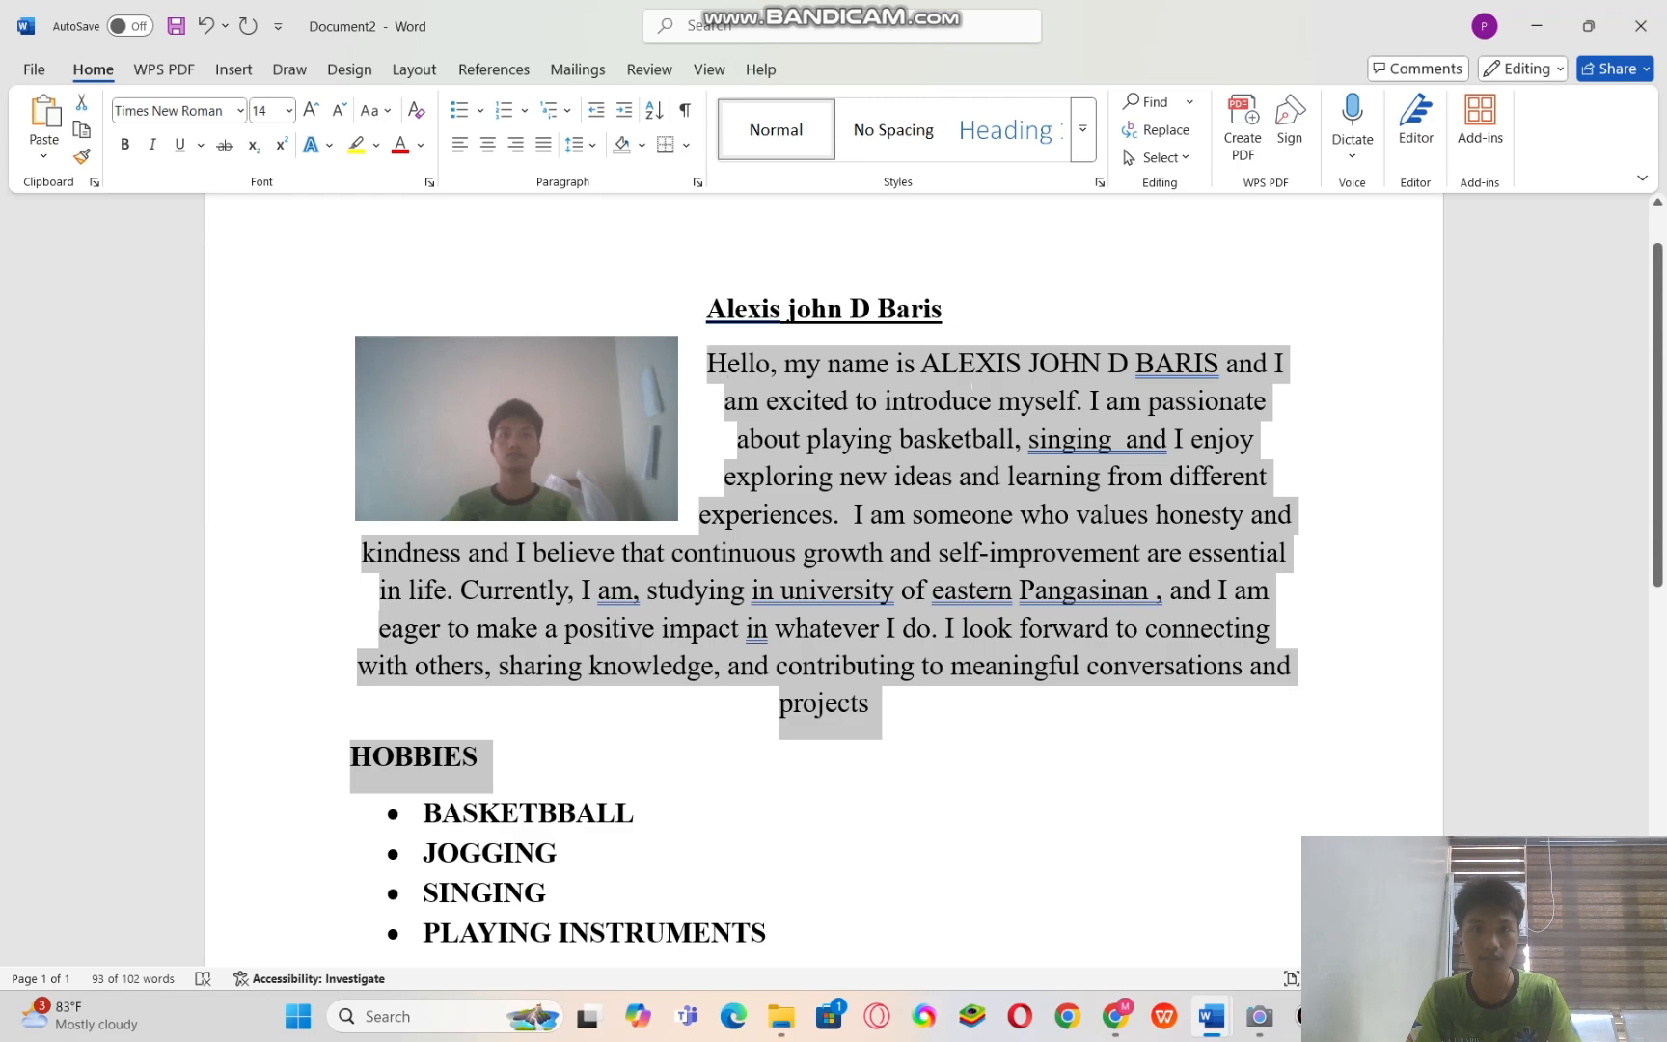
pyautogui.hotkey('ctrl', 'b')
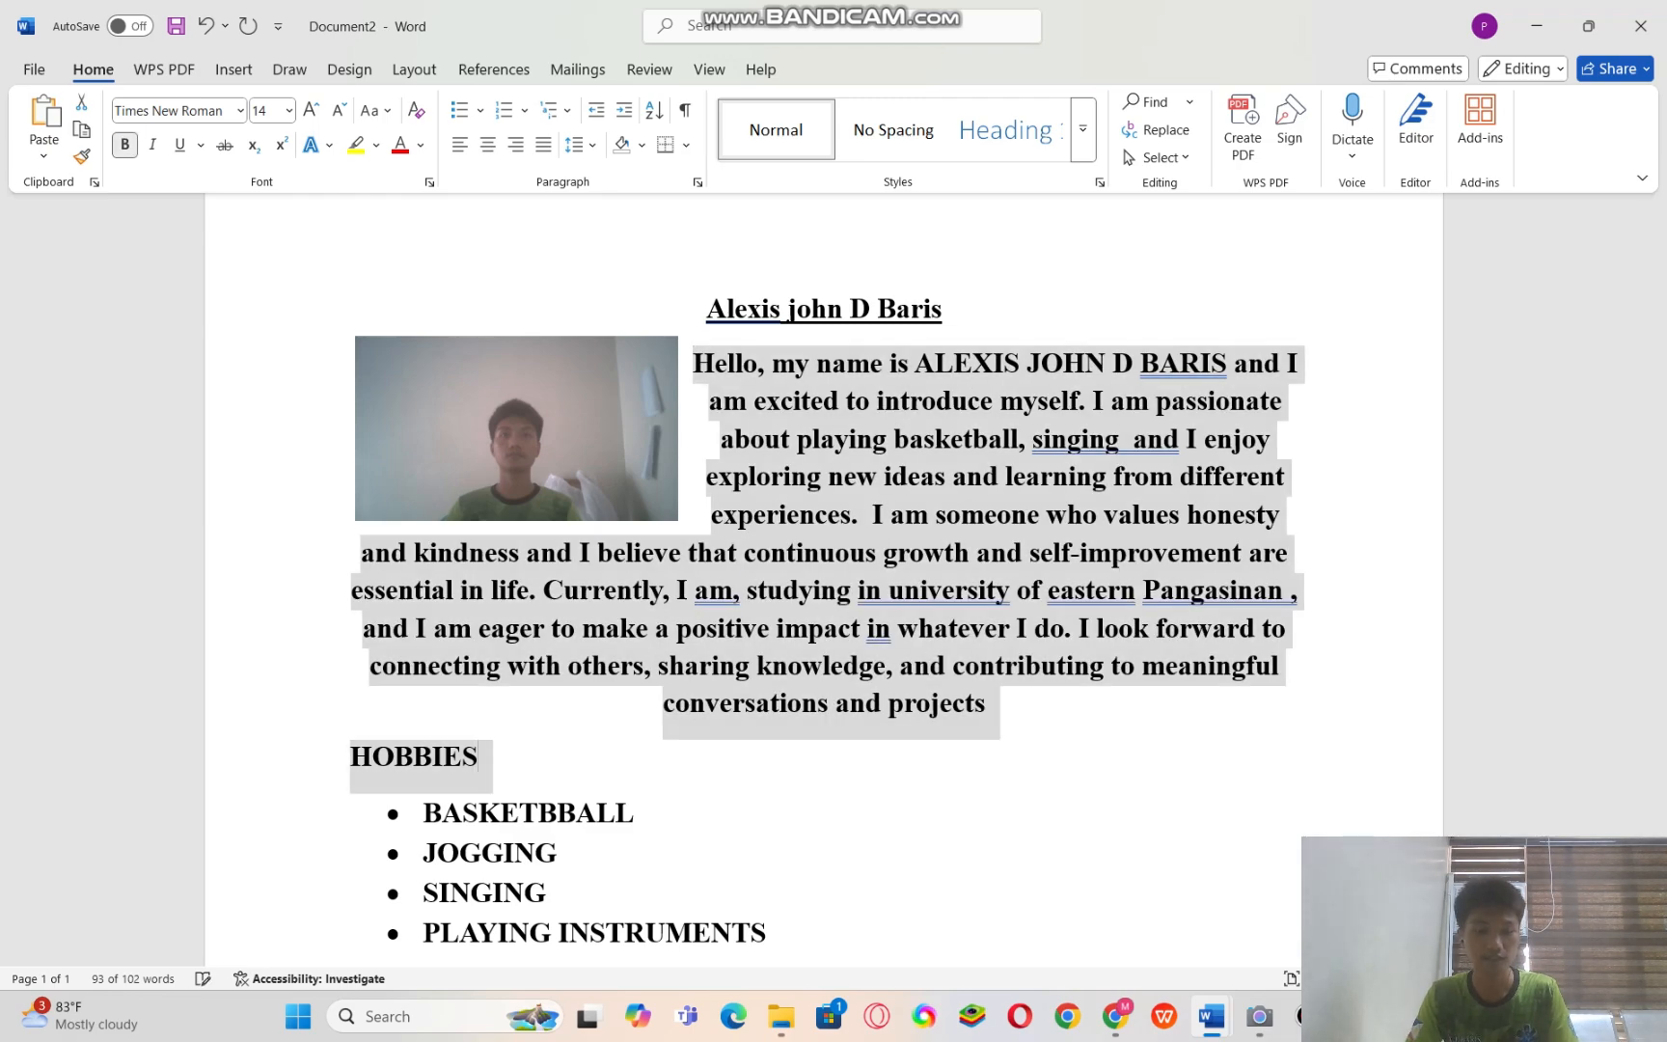
pyautogui.click(479, 756)
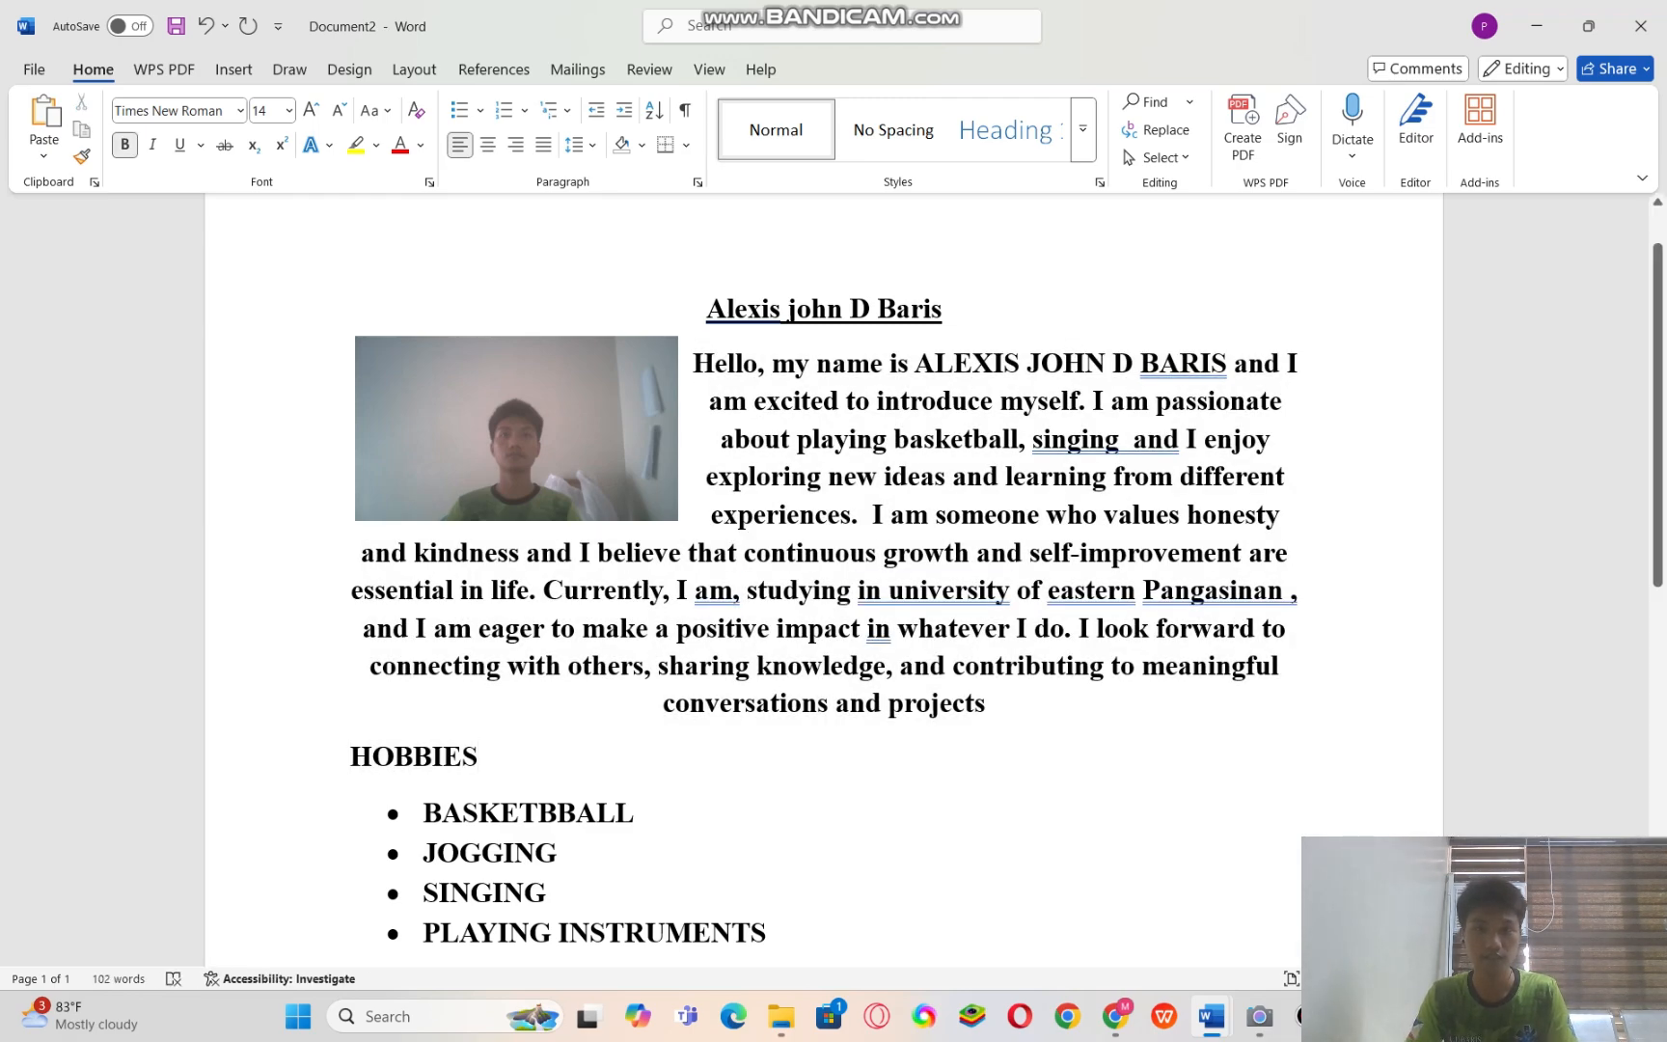
pyautogui.moveTo(693, 363); pyautogui.dragTo(998, 709)
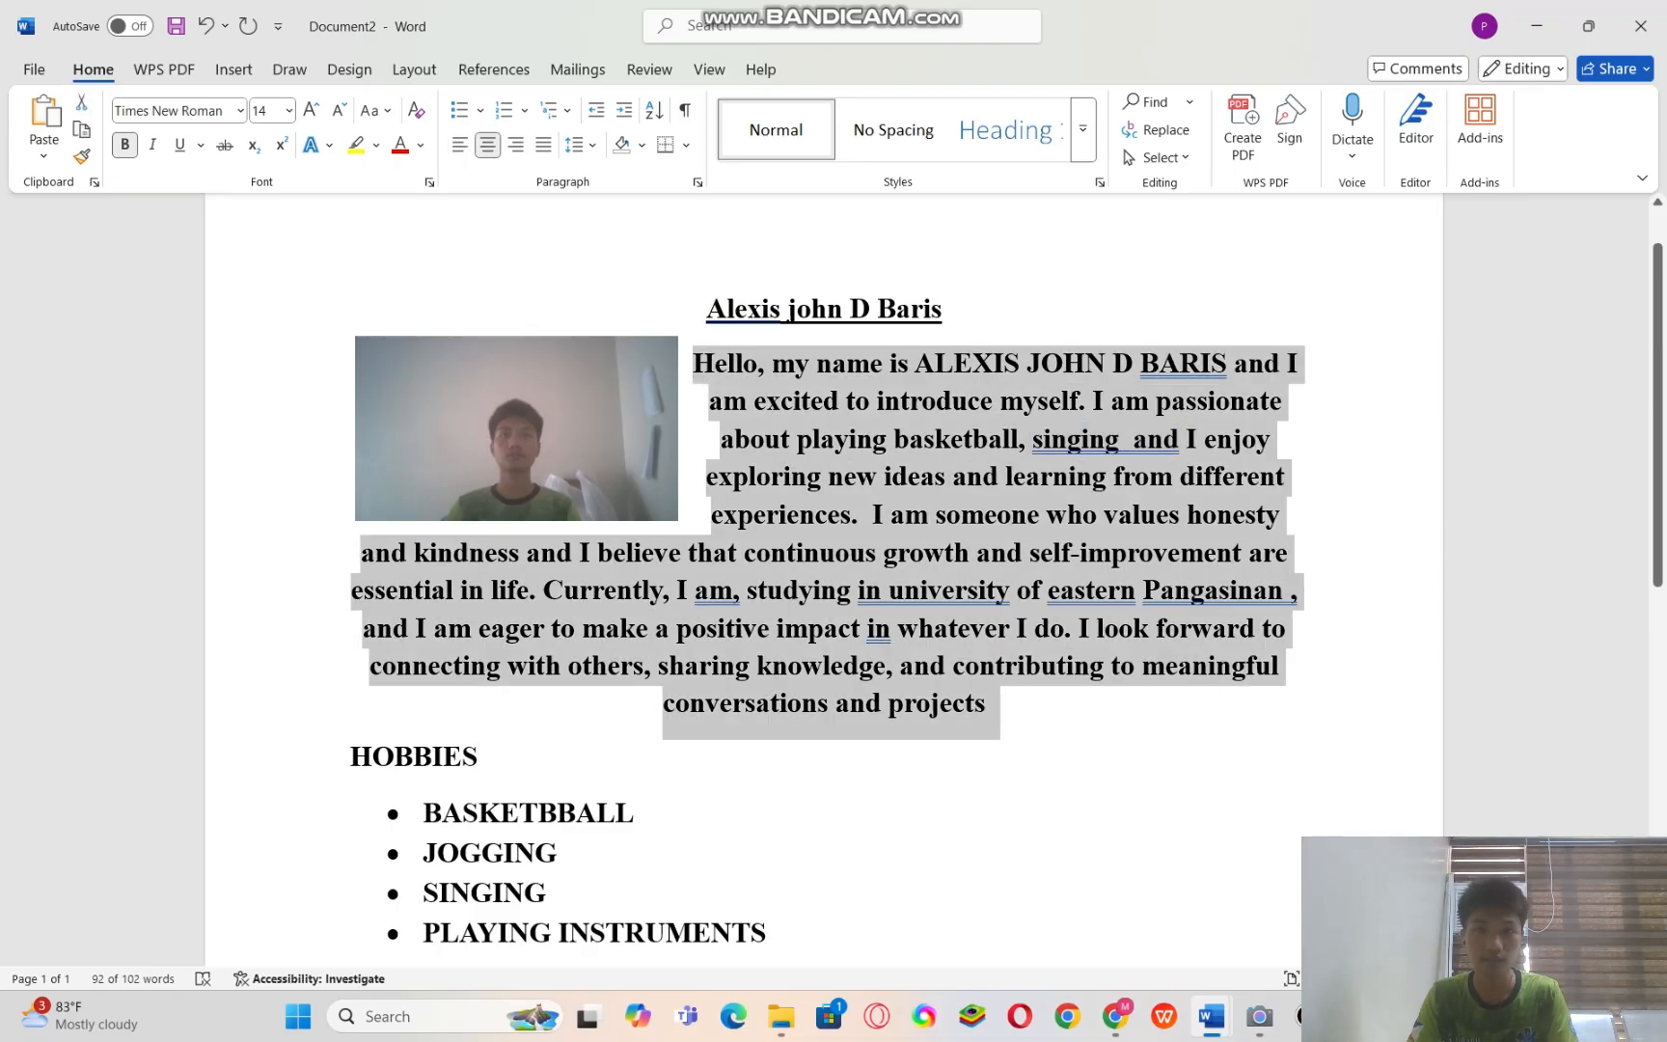
pyautogui.hotkey('ctrl', 'b')
pyautogui.click(479, 755)
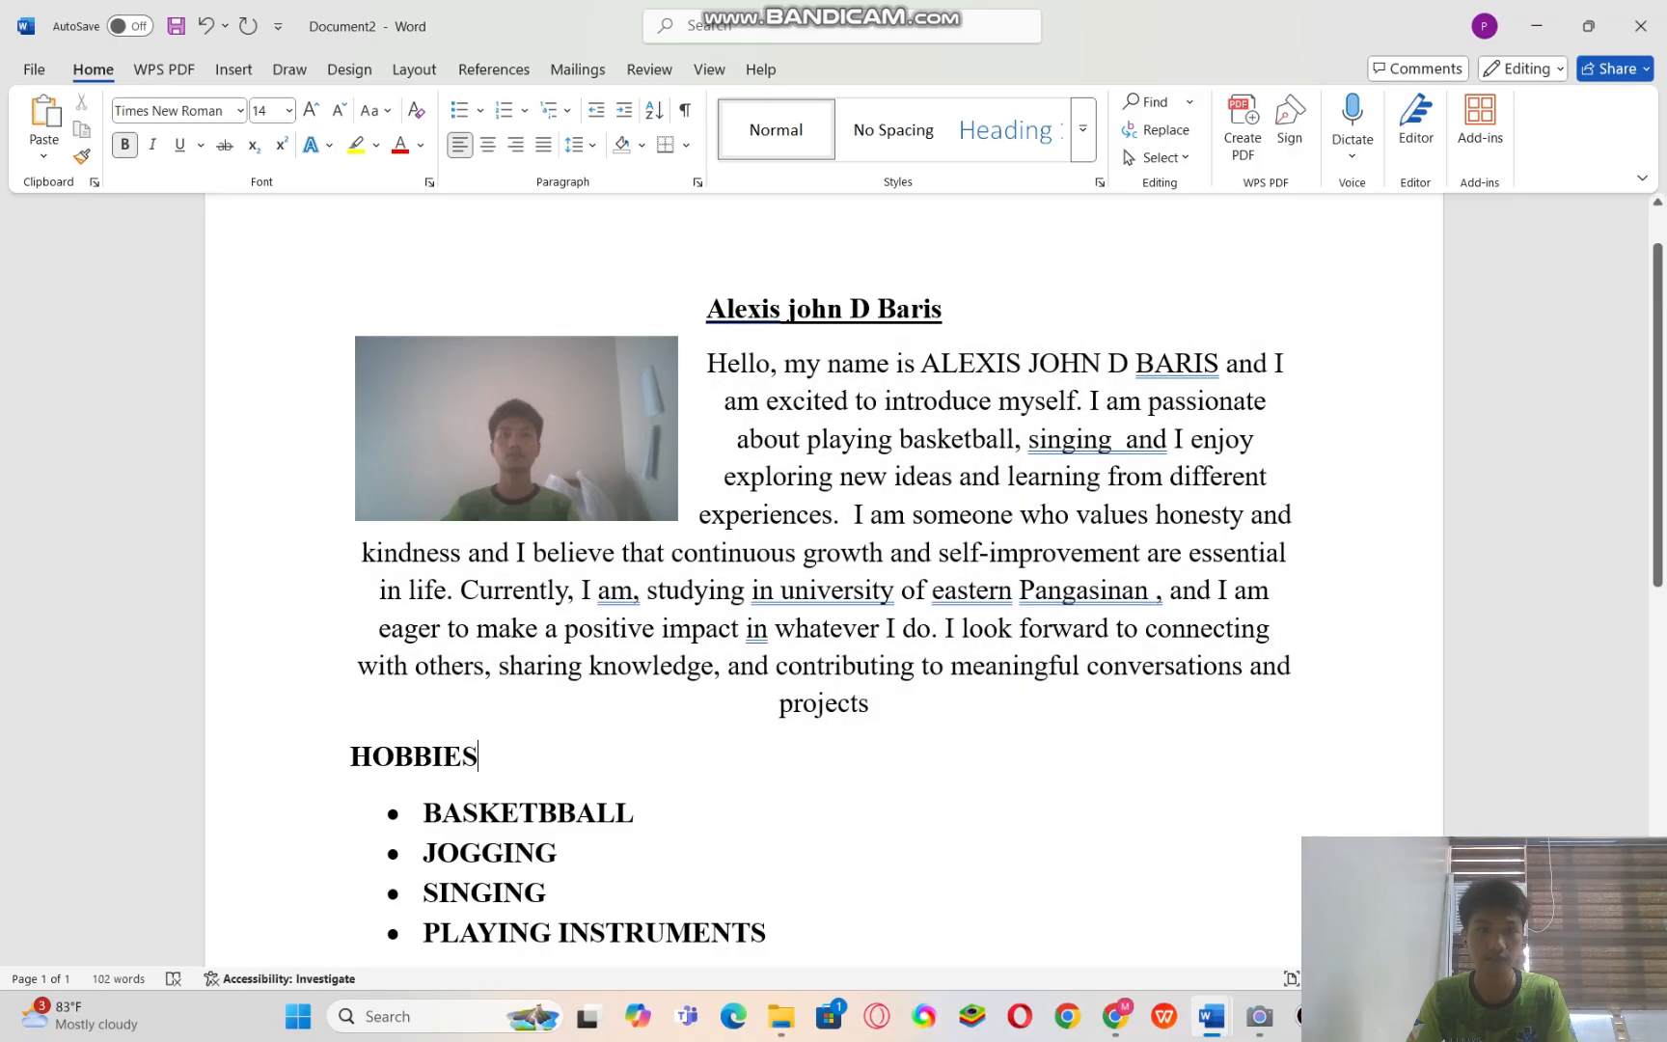
# - Select the whole document content and clear the selection
pyautogui.scroll(-3, 825, 579)
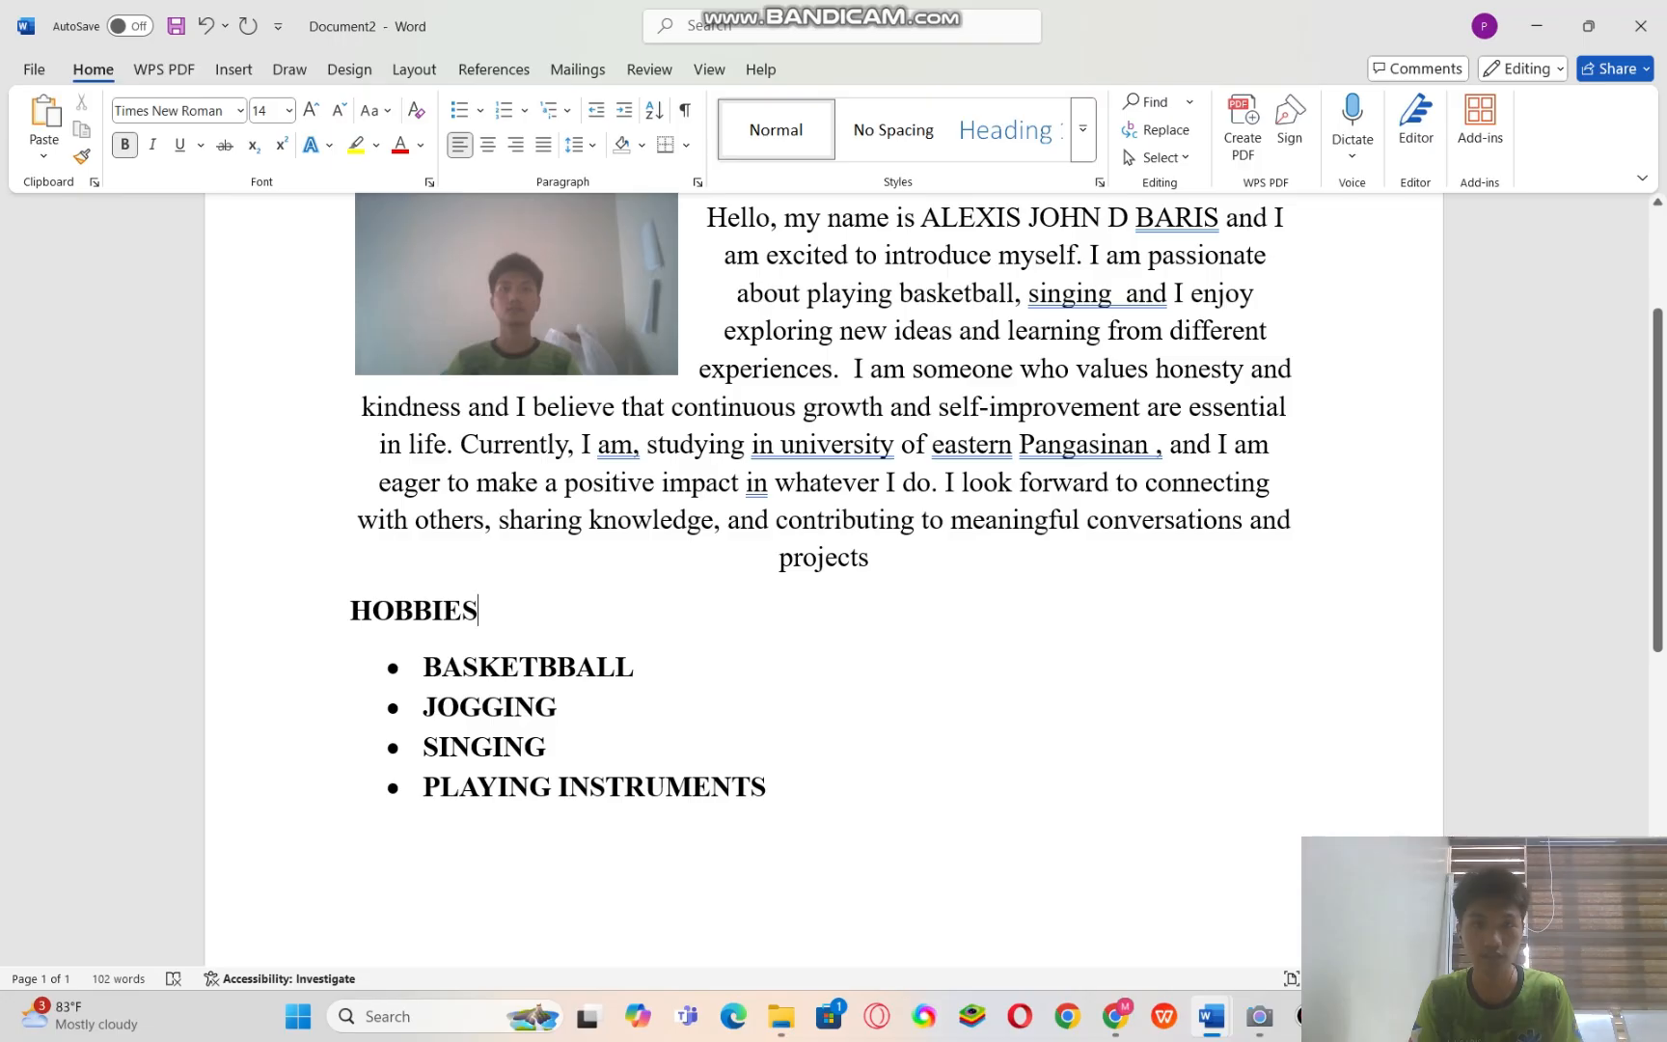
pyautogui.hotkey('ctrl', 'a')
pyautogui.click(557, 706)
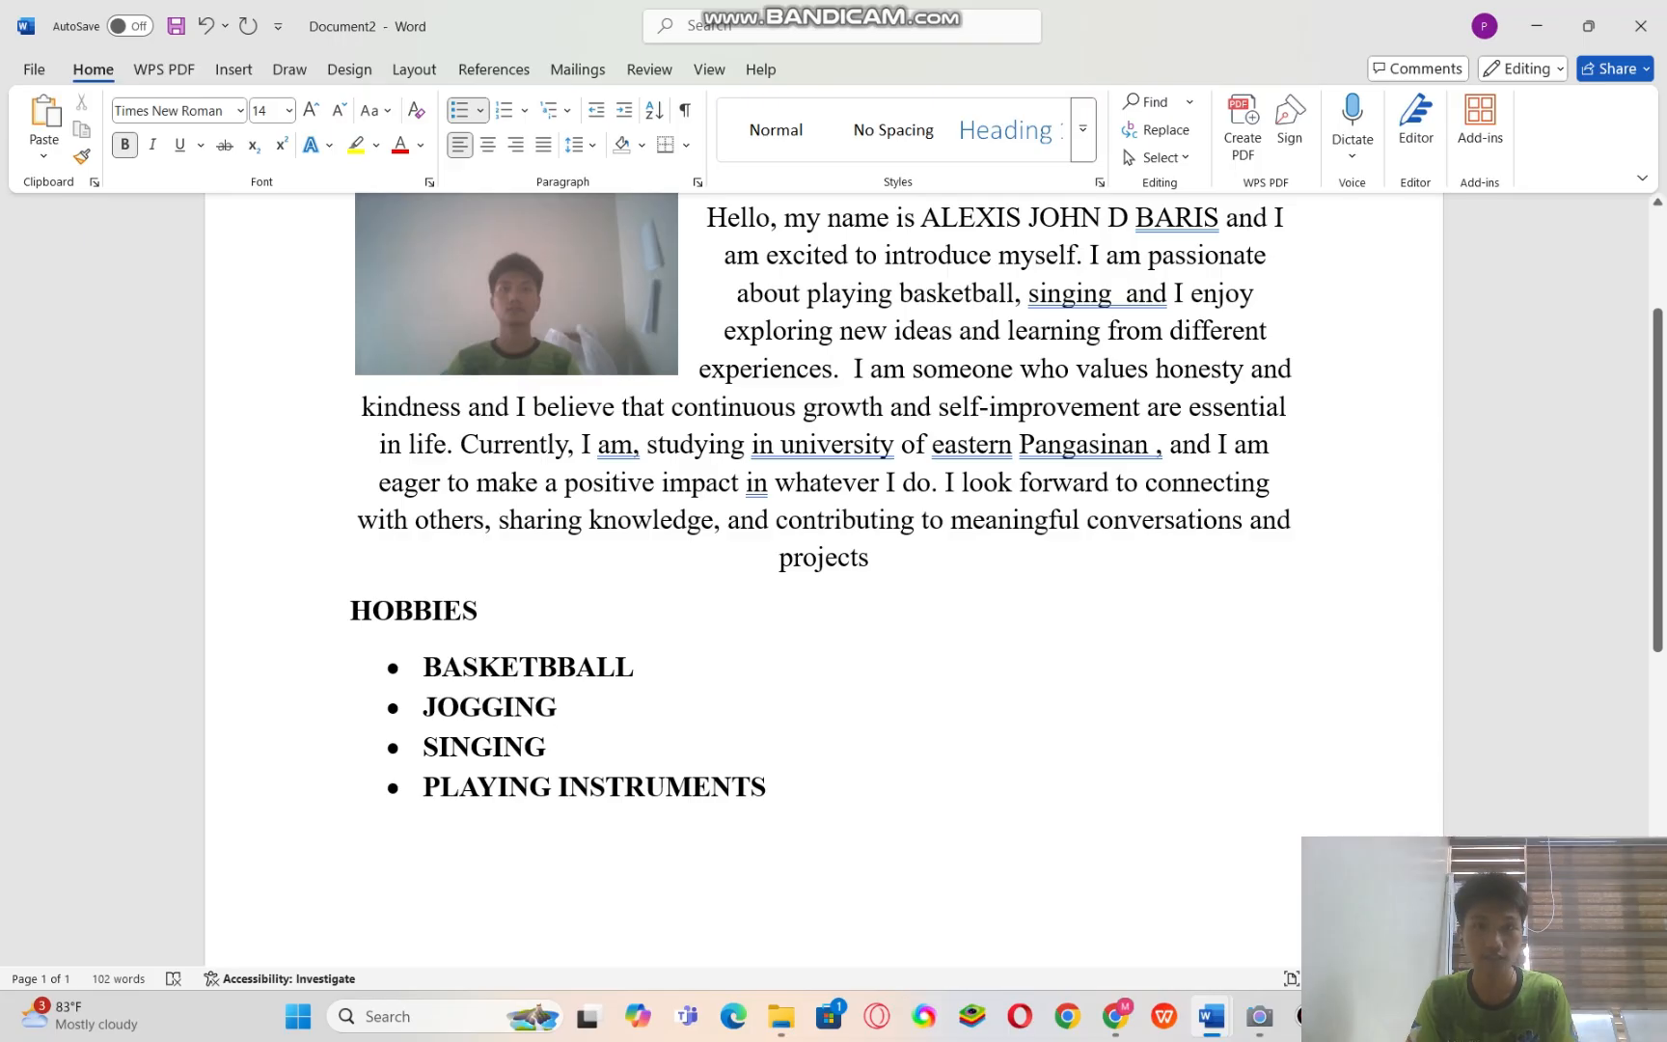
# - Start saving the document, replace the suggested file name with the author's surname and first name, and cancel the save
pyautogui.hotkey('ctrl', 's')
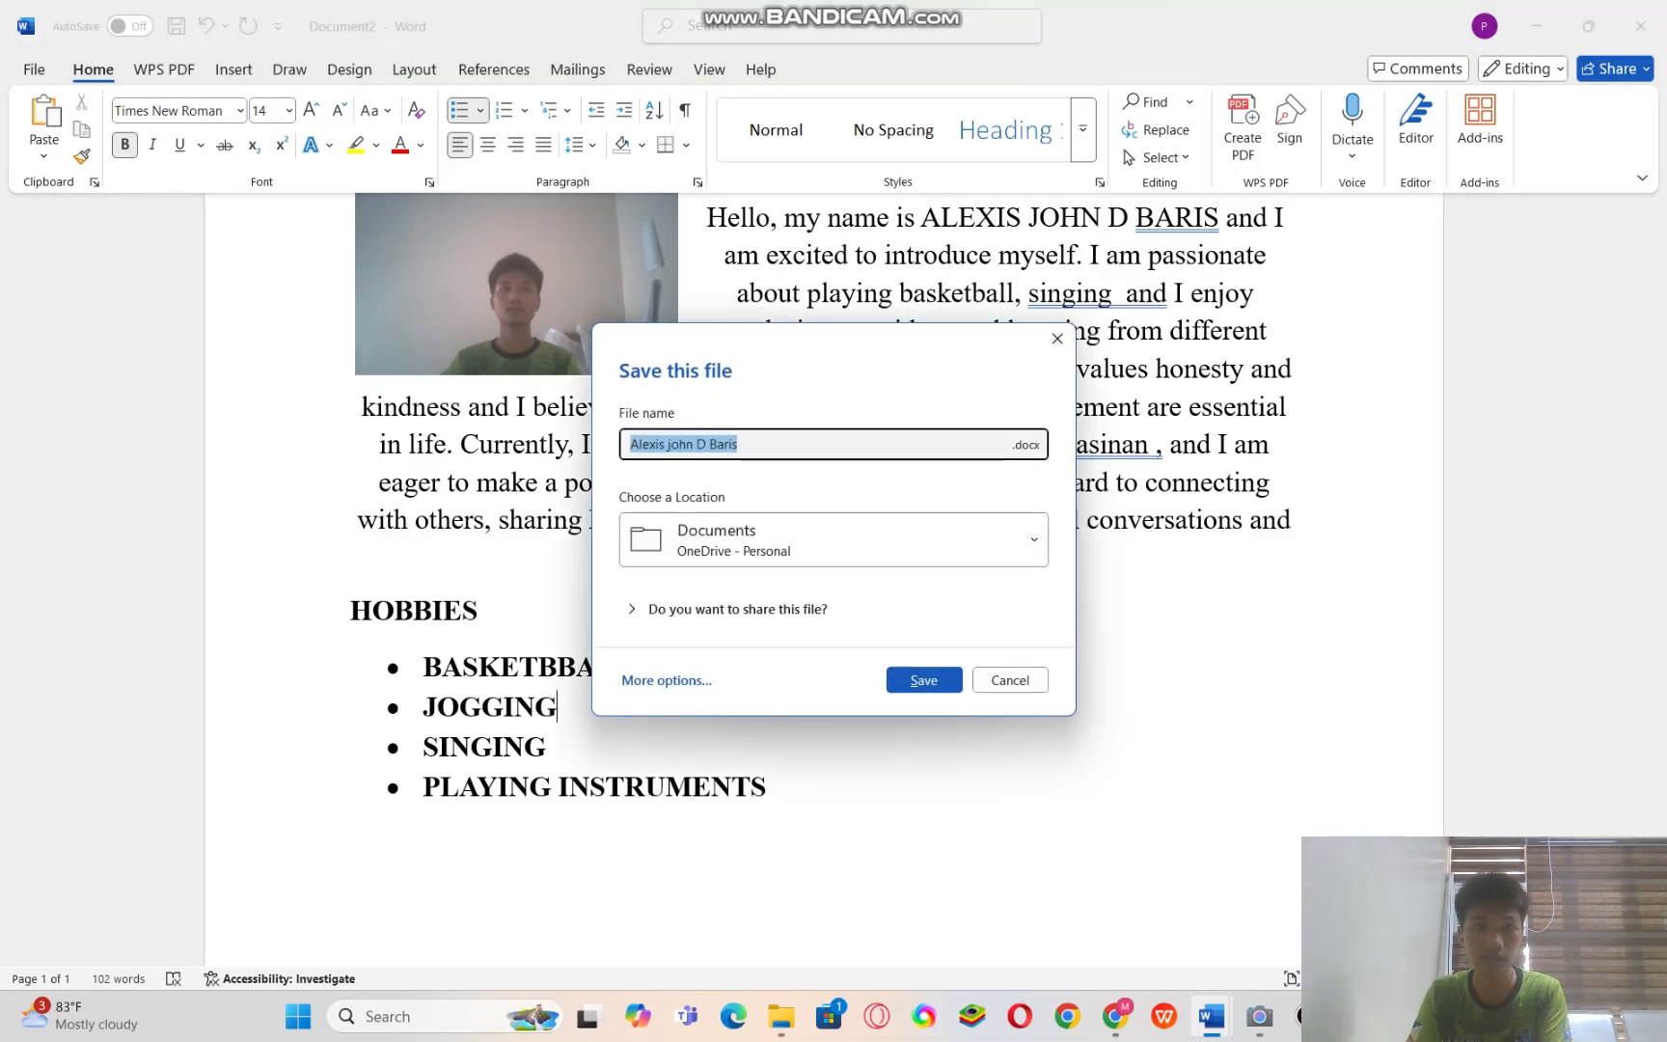
pyautogui.click(739, 445)
pyautogui.press('BackSpace')
pyautogui.press('BackSpace')
pyautogui.press('BackSpace')
pyautogui.press('BackSpace')
pyautogui.press('BackSpace')
pyautogui.press('BackSpace')
pyautogui.press('BackSpace')
pyautogui.press('BackSpace')
pyautogui.press('BackSpace')
pyautogui.press('BackSpace')
pyautogui.press('BackSpace')
pyautogui.press('BackSpace')
pyautogui.press('BackSpace')
pyautogui.press('BackSpace')
pyautogui.press('BackSpace')
pyautogui.press('BackSpace')
pyautogui.press('BackSpace')
pyautogui.press('BackSpace')
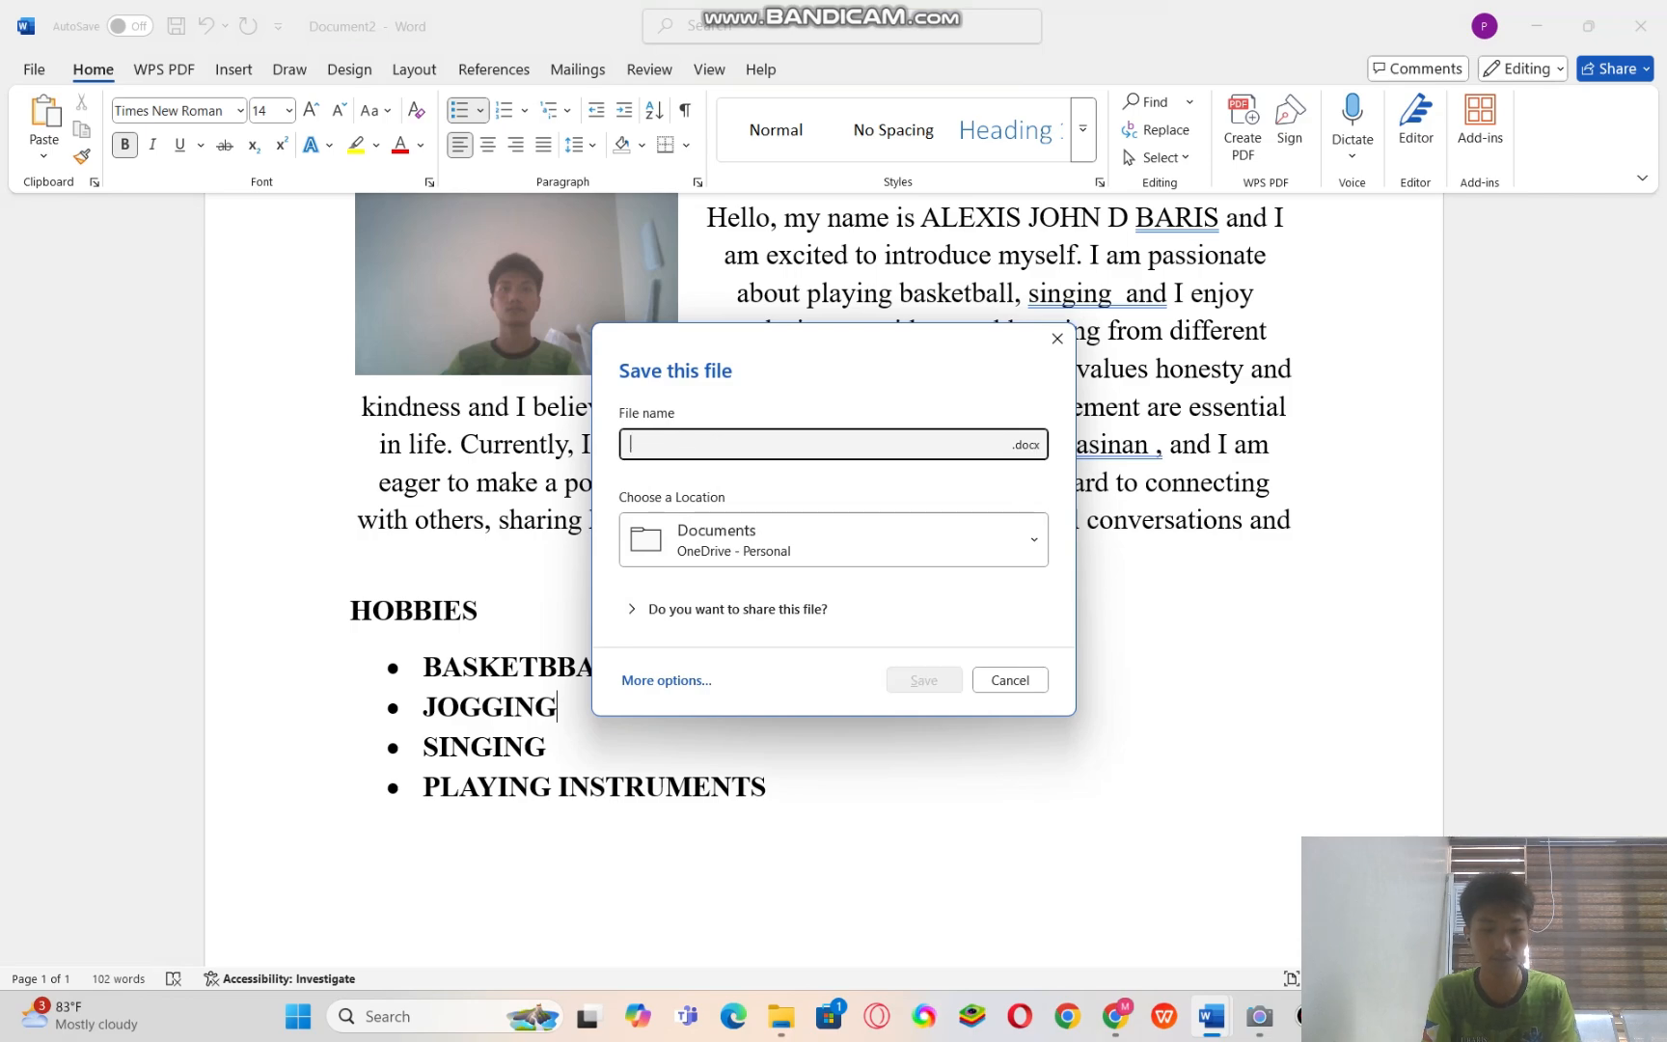
pyautogui.write('BARIS')
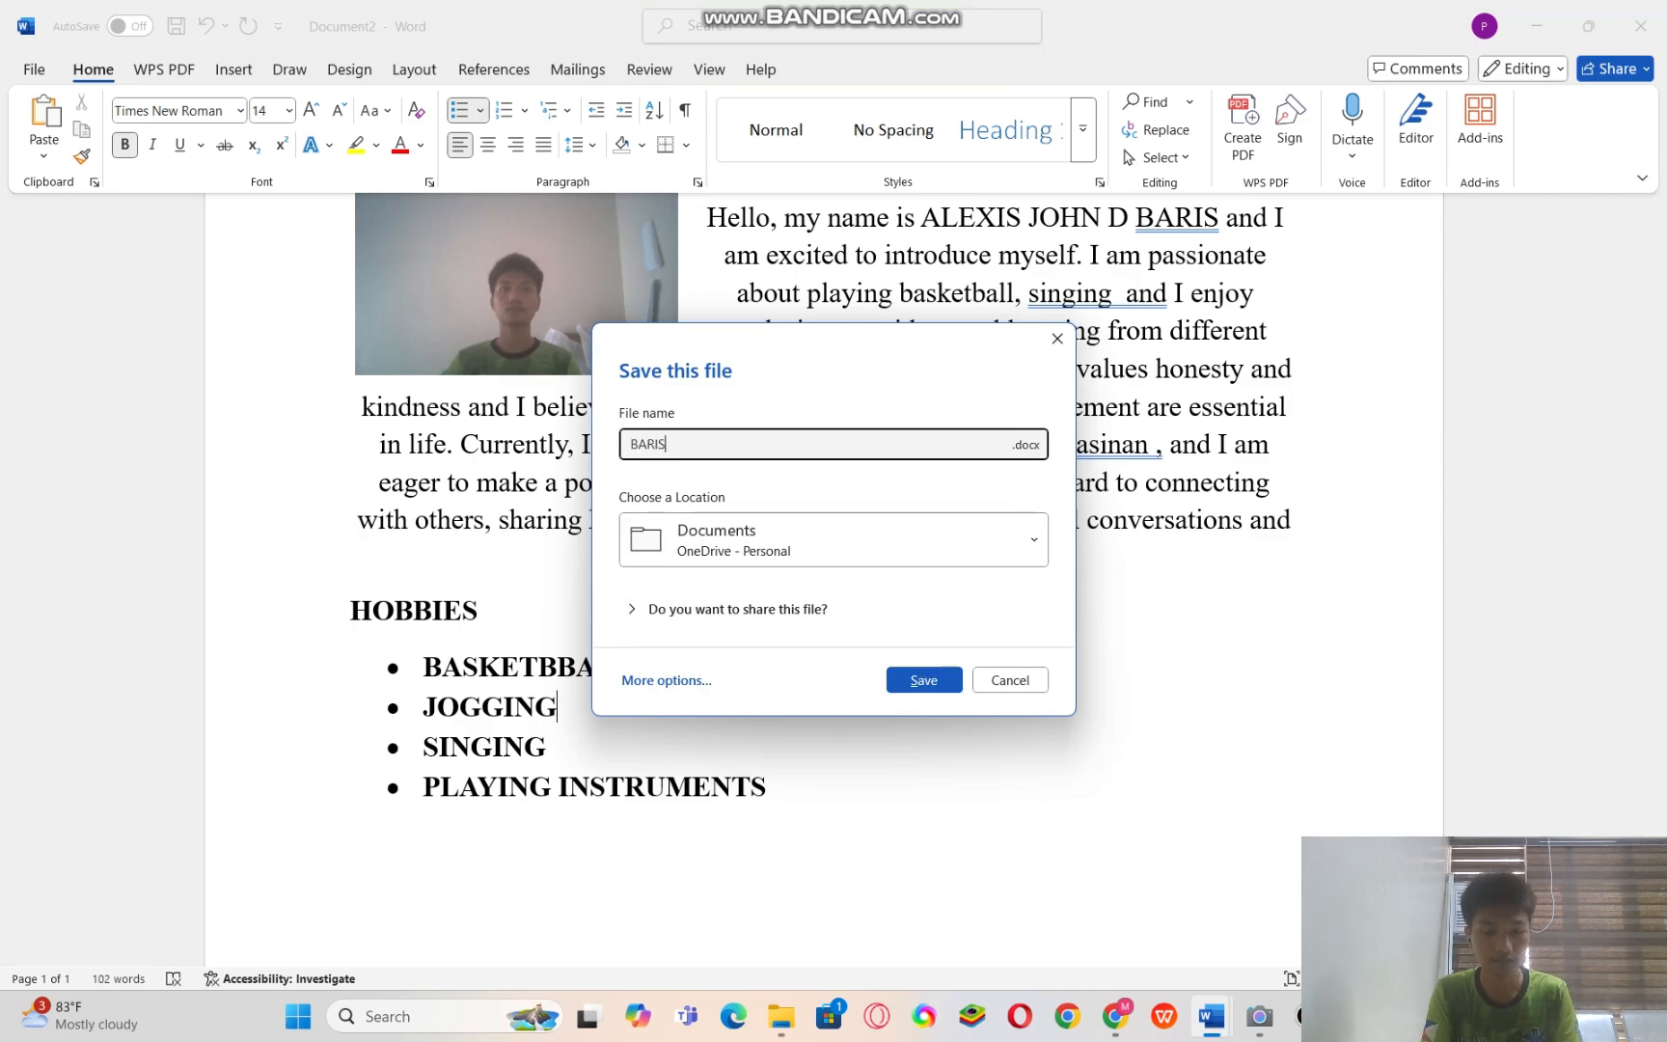
pyautogui.write(' AELCIS')
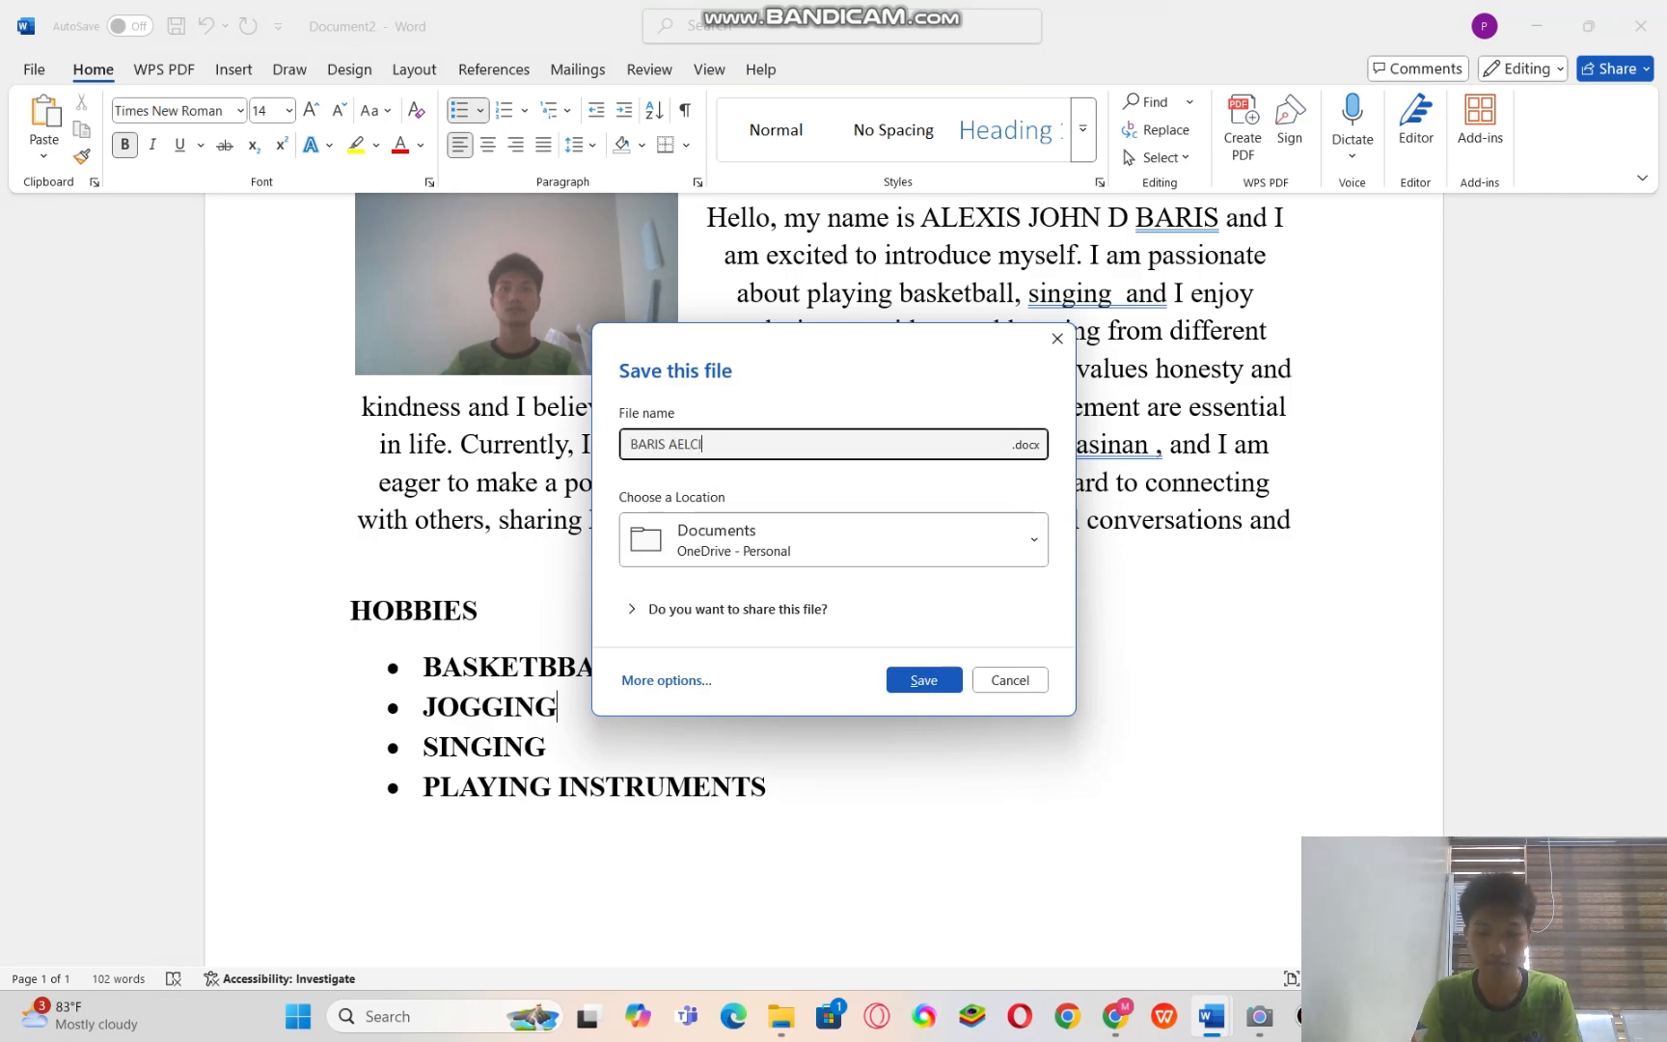
pyautogui.press('BackSpace')
pyautogui.press('BackSpace')
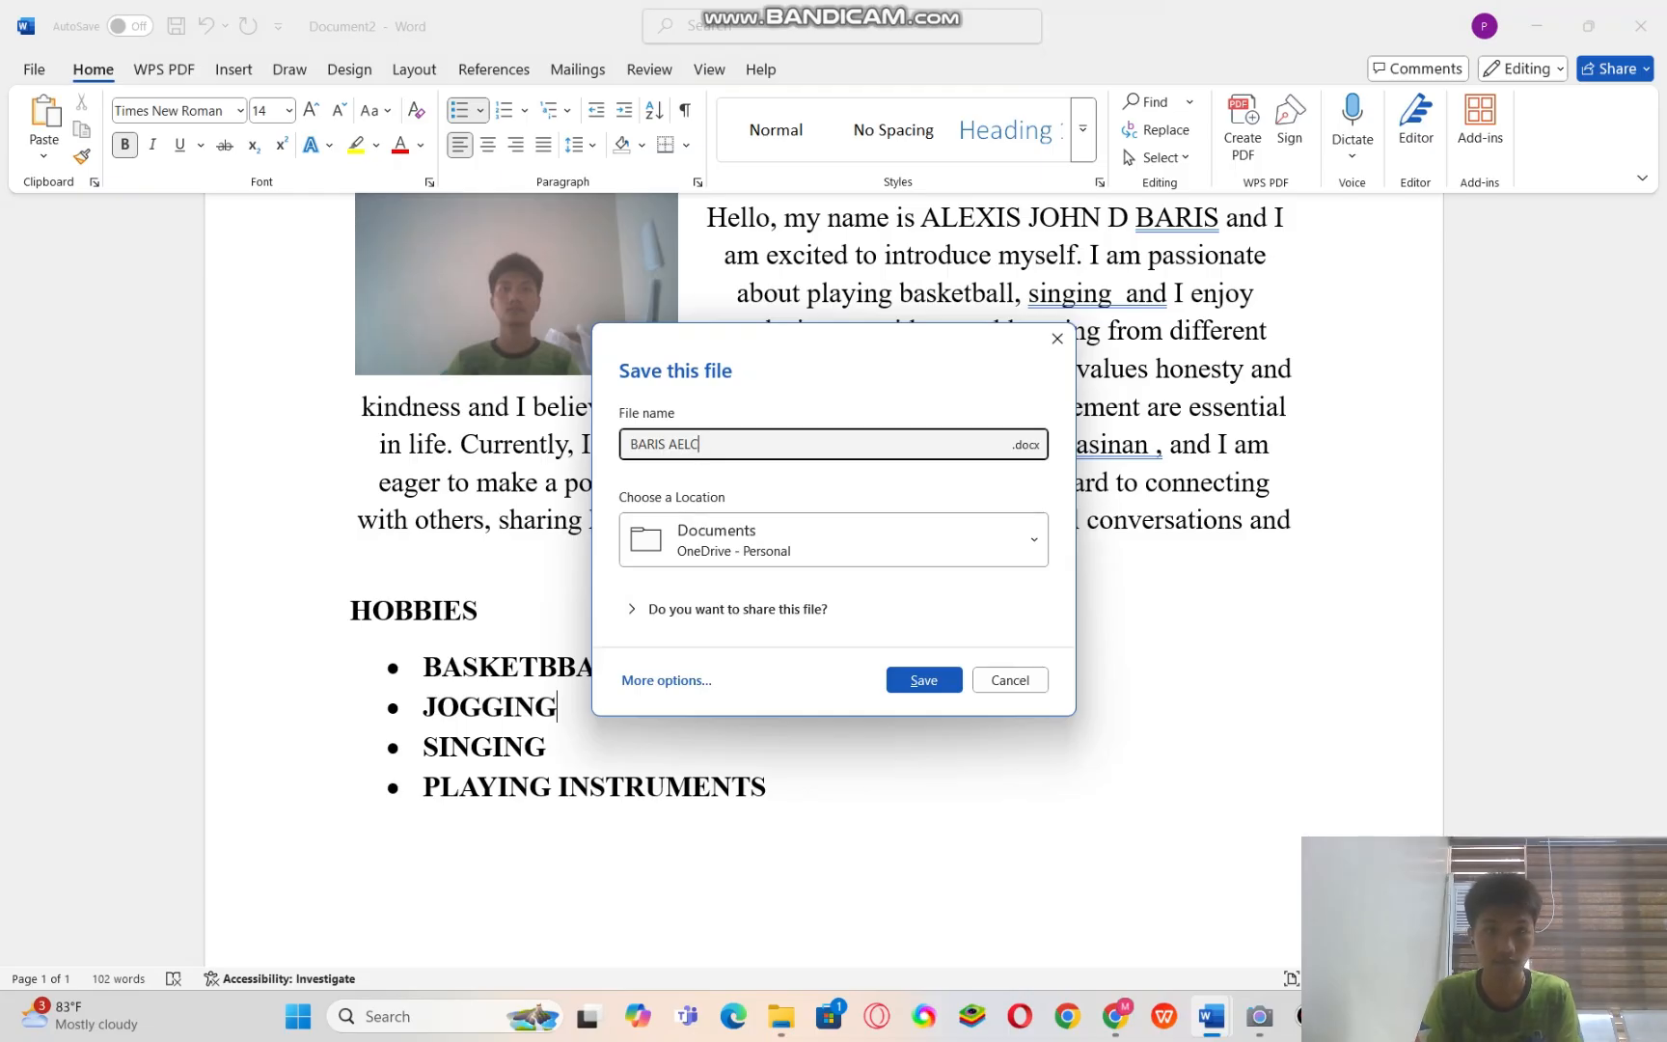
pyautogui.press('BackSpace')
pyautogui.write('XIS')
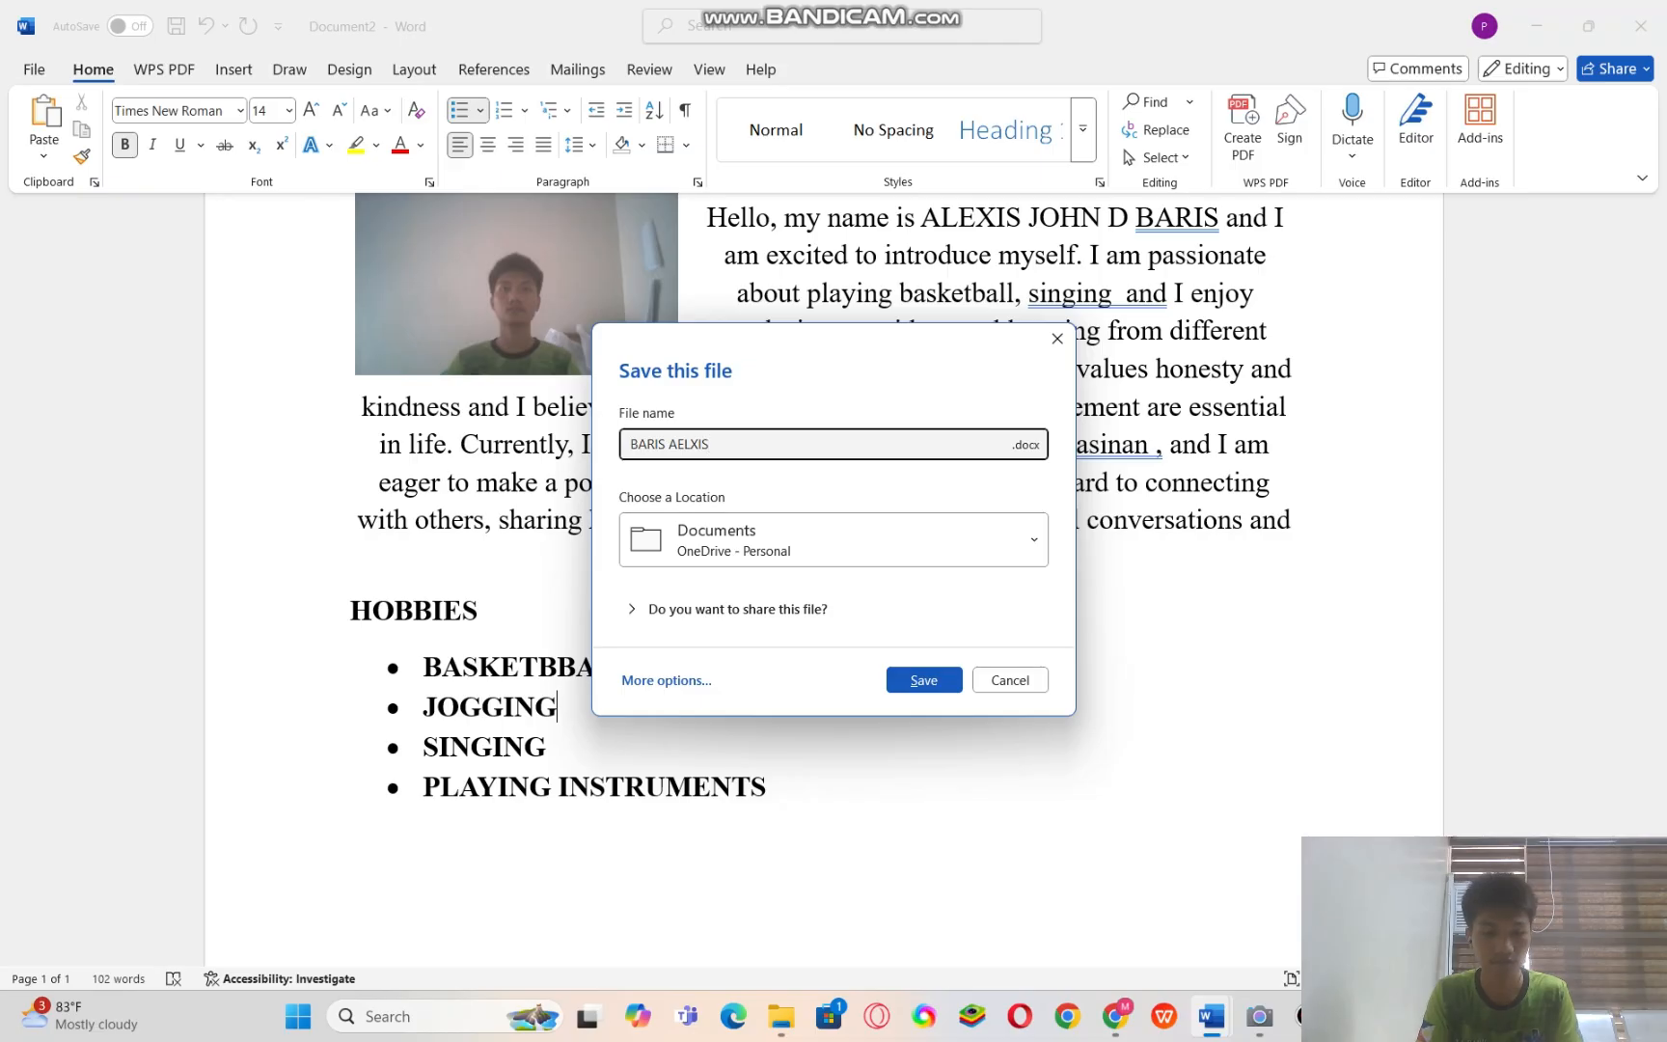
pyautogui.press('BackSpace')
pyautogui.press('BackSpace')
pyautogui.press('BackSpace')
pyautogui.press('BackSpace')
pyautogui.press('BackSpace')
pyautogui.write('LE')
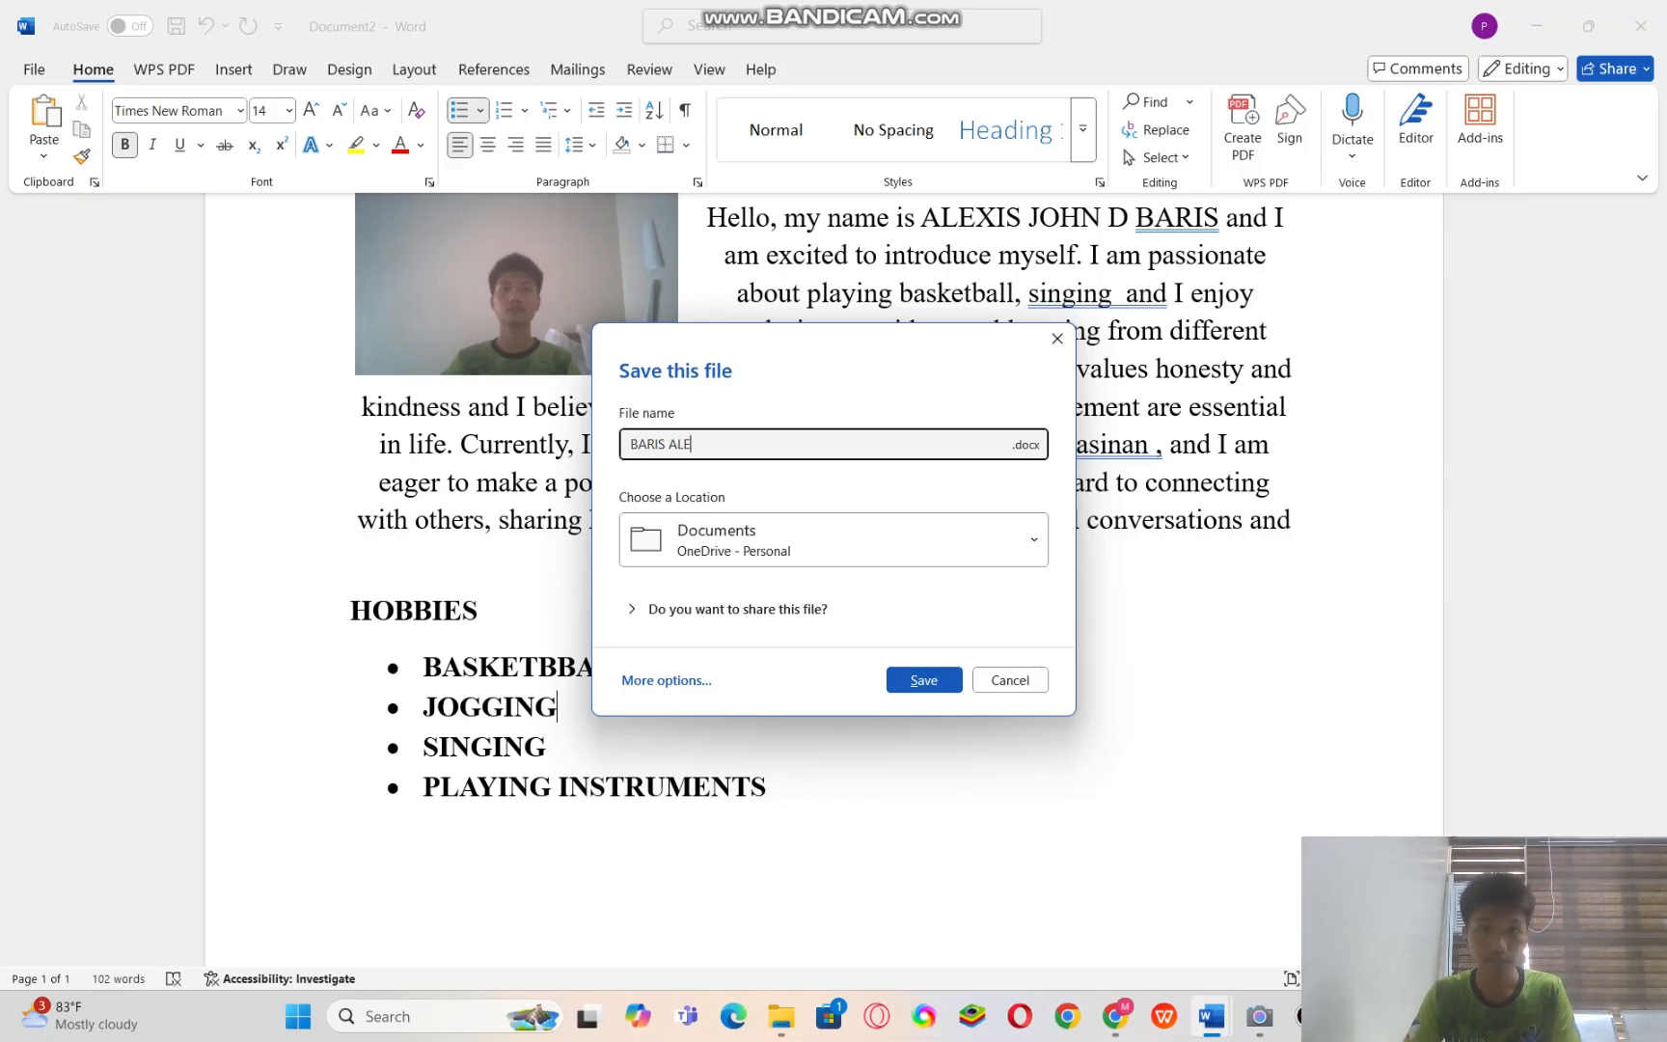
pyautogui.write('XIS')
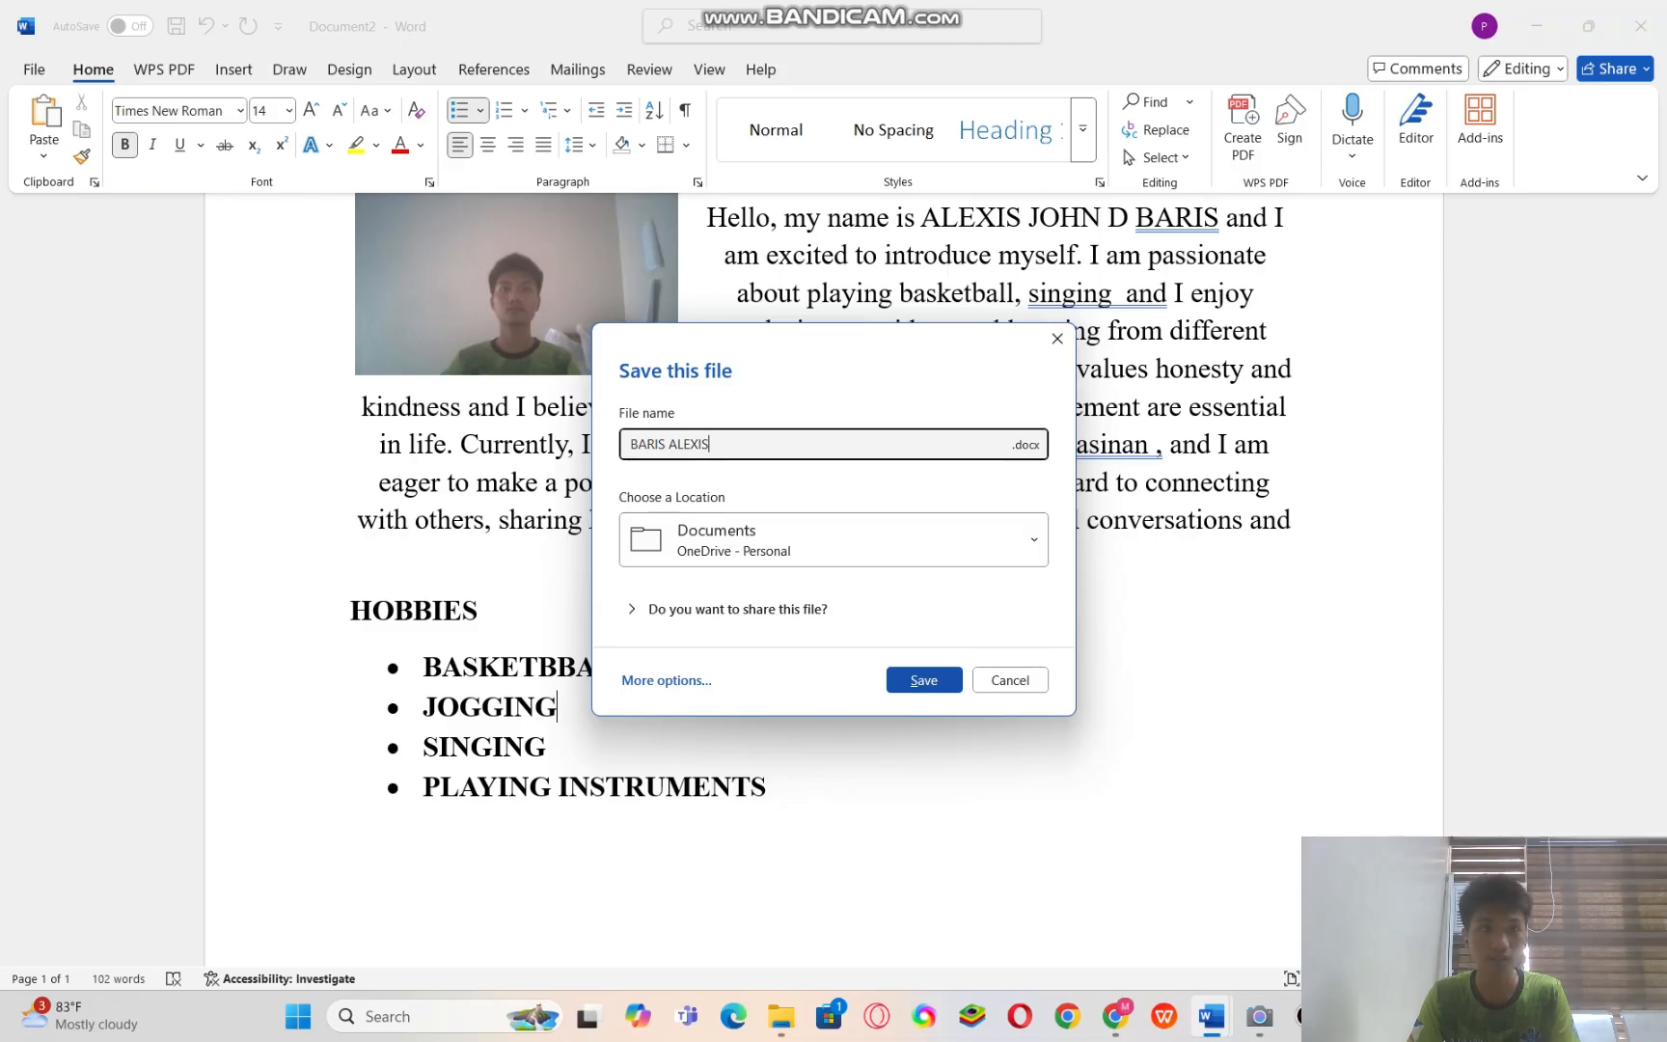
pyautogui.click(1057, 338)
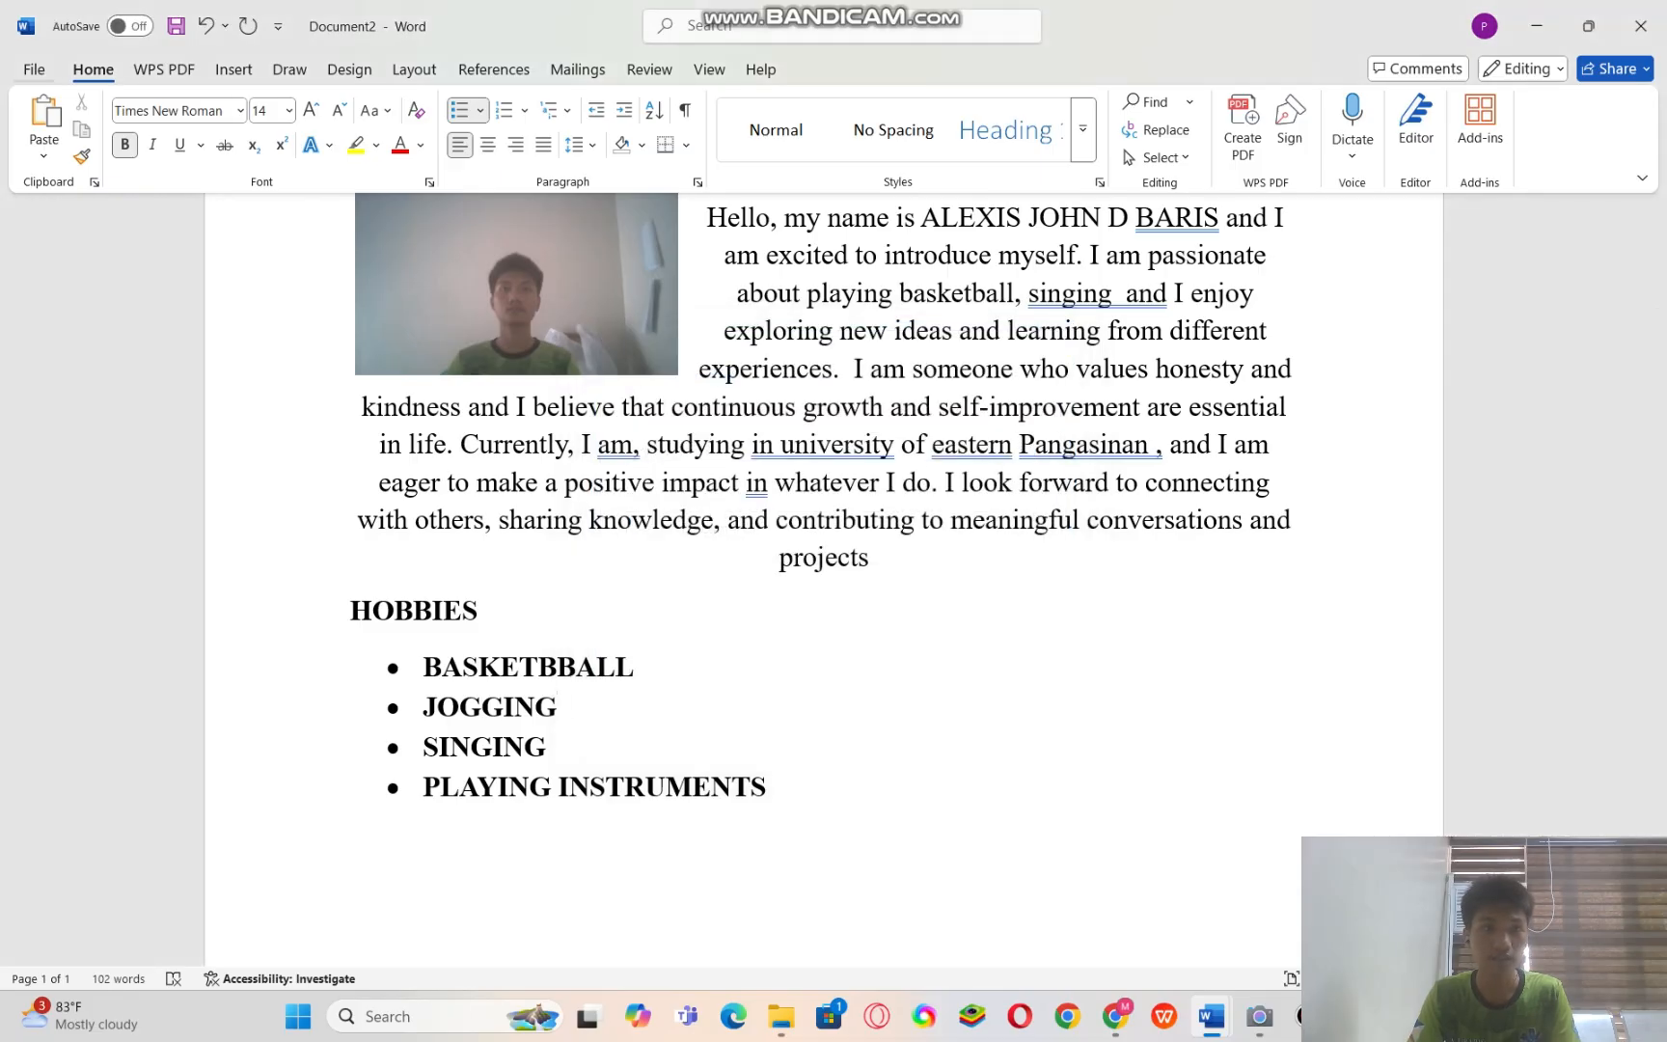
# - Open Document2's file start page and switch to the Document1 window
pyautogui.click(34, 69)
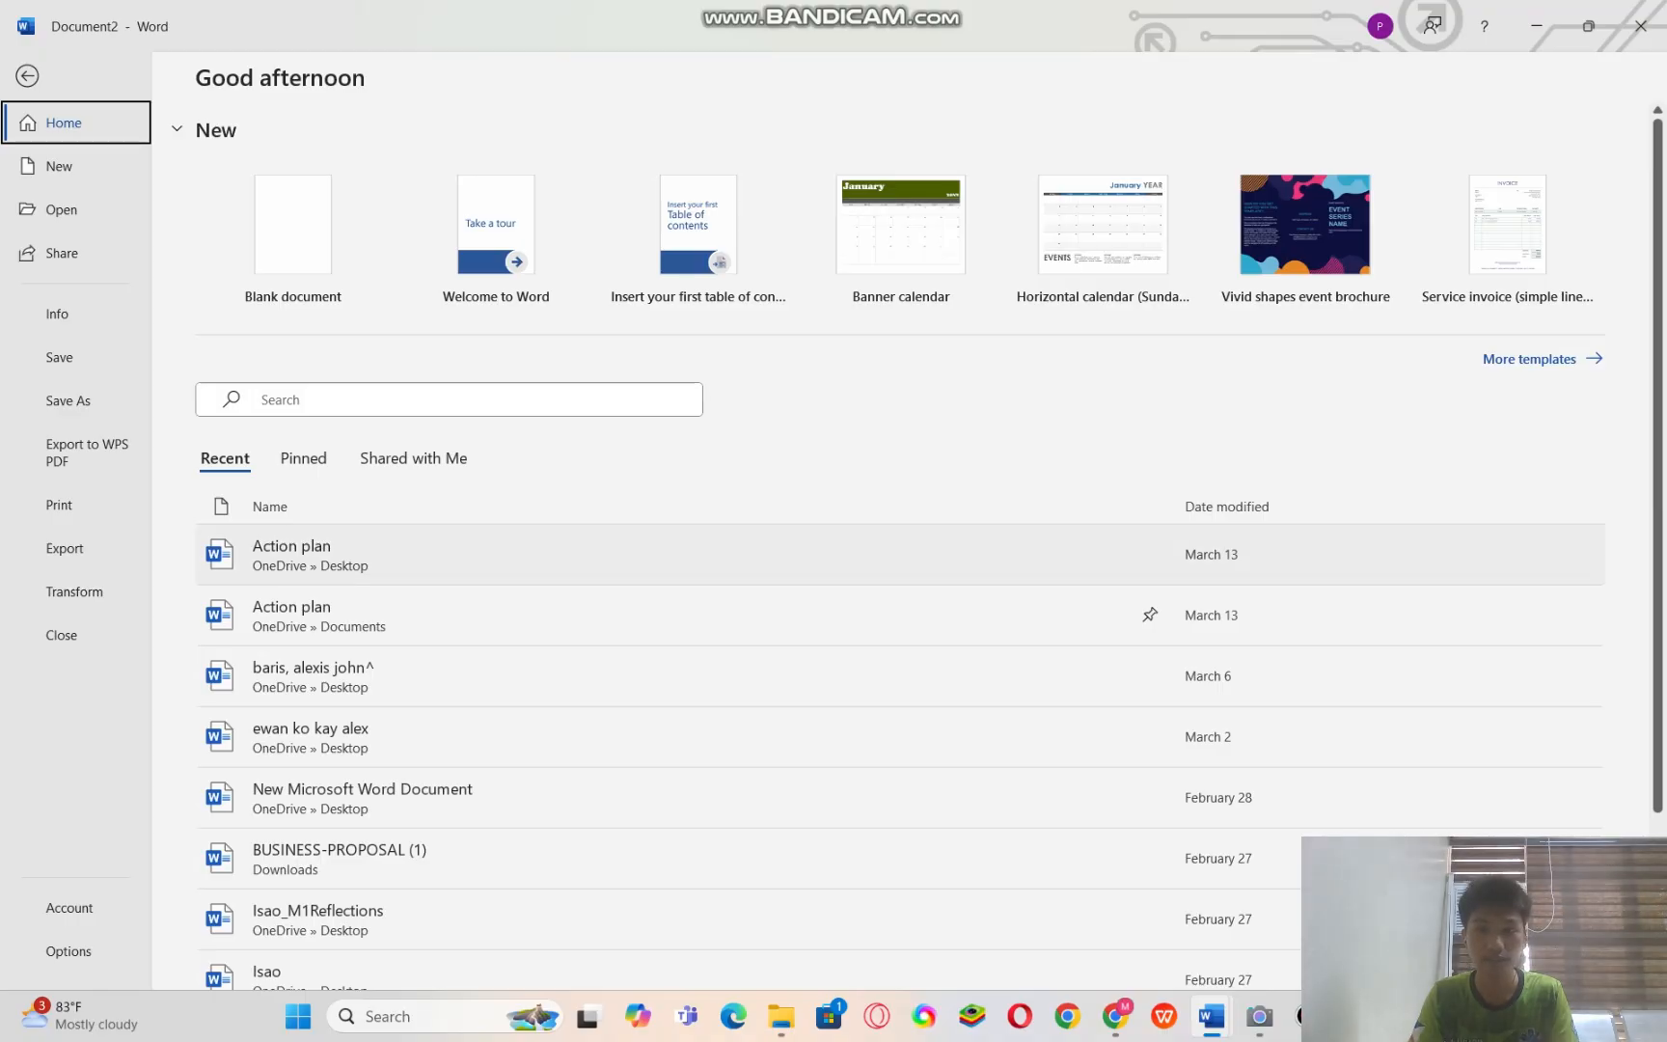
pyautogui.moveTo(1211, 1016)
pyautogui.click(1091, 902)
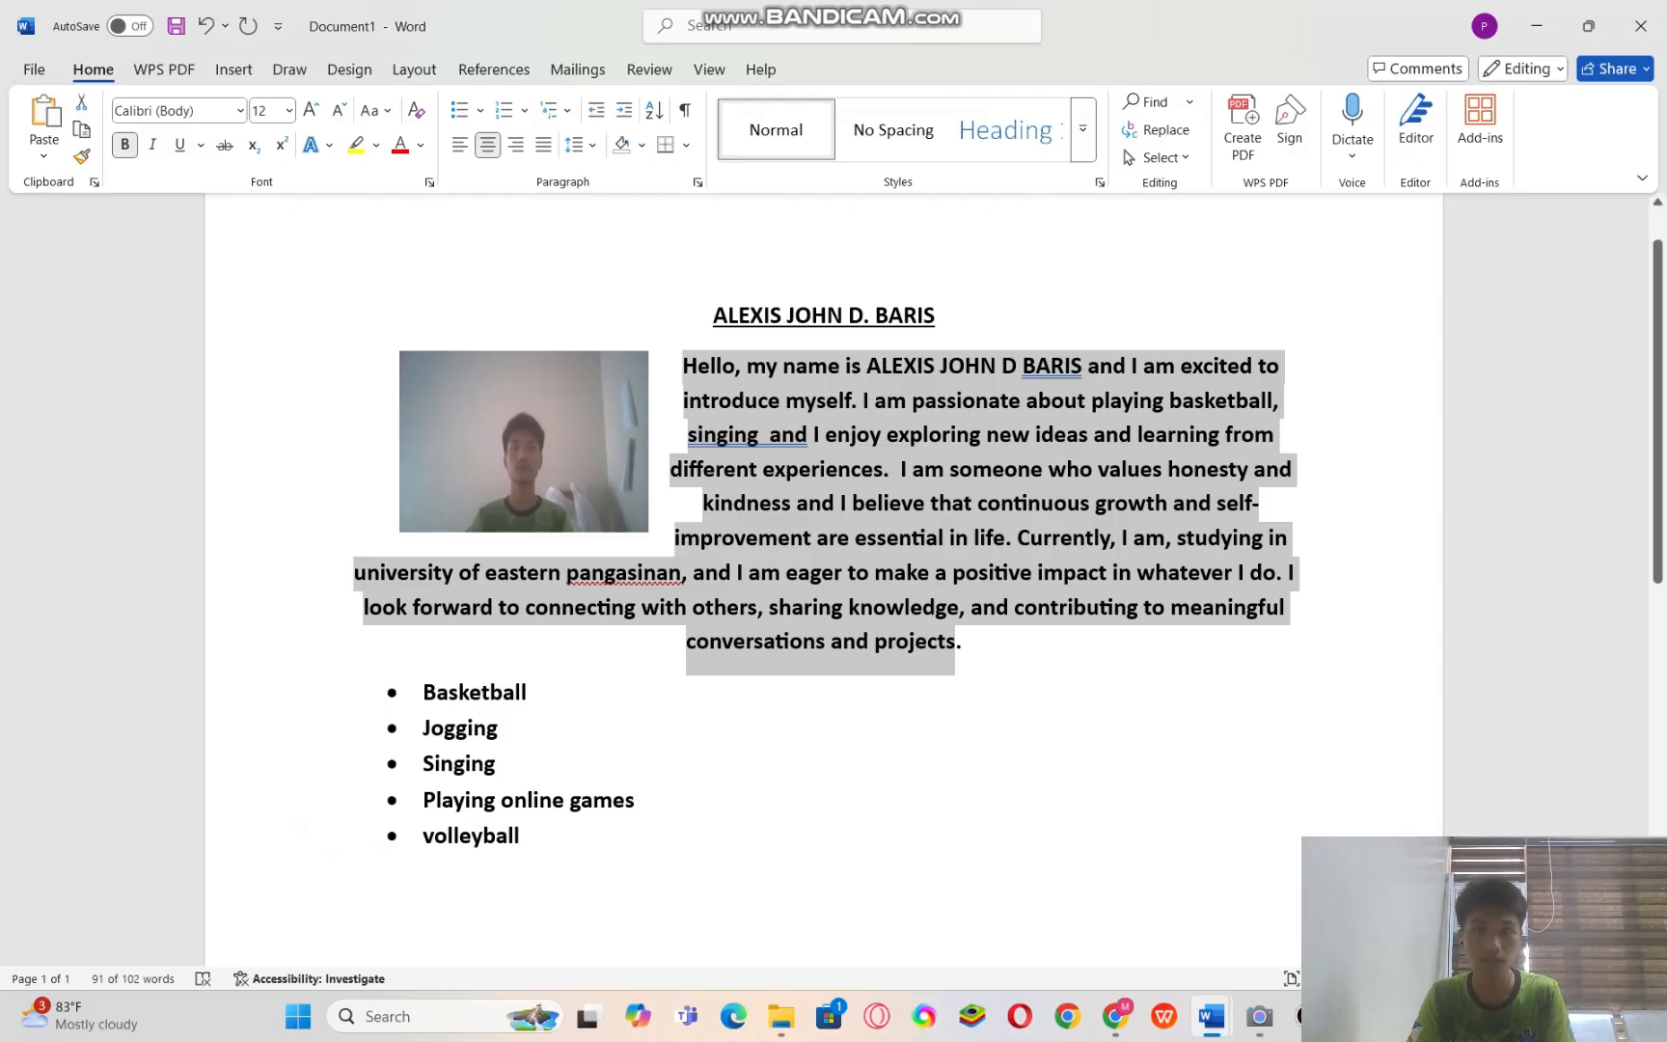
# - Start saving Document1, cancel the save, and clear the introduction paragraph's selection
pyautogui.hotkey('ctrl', 's')
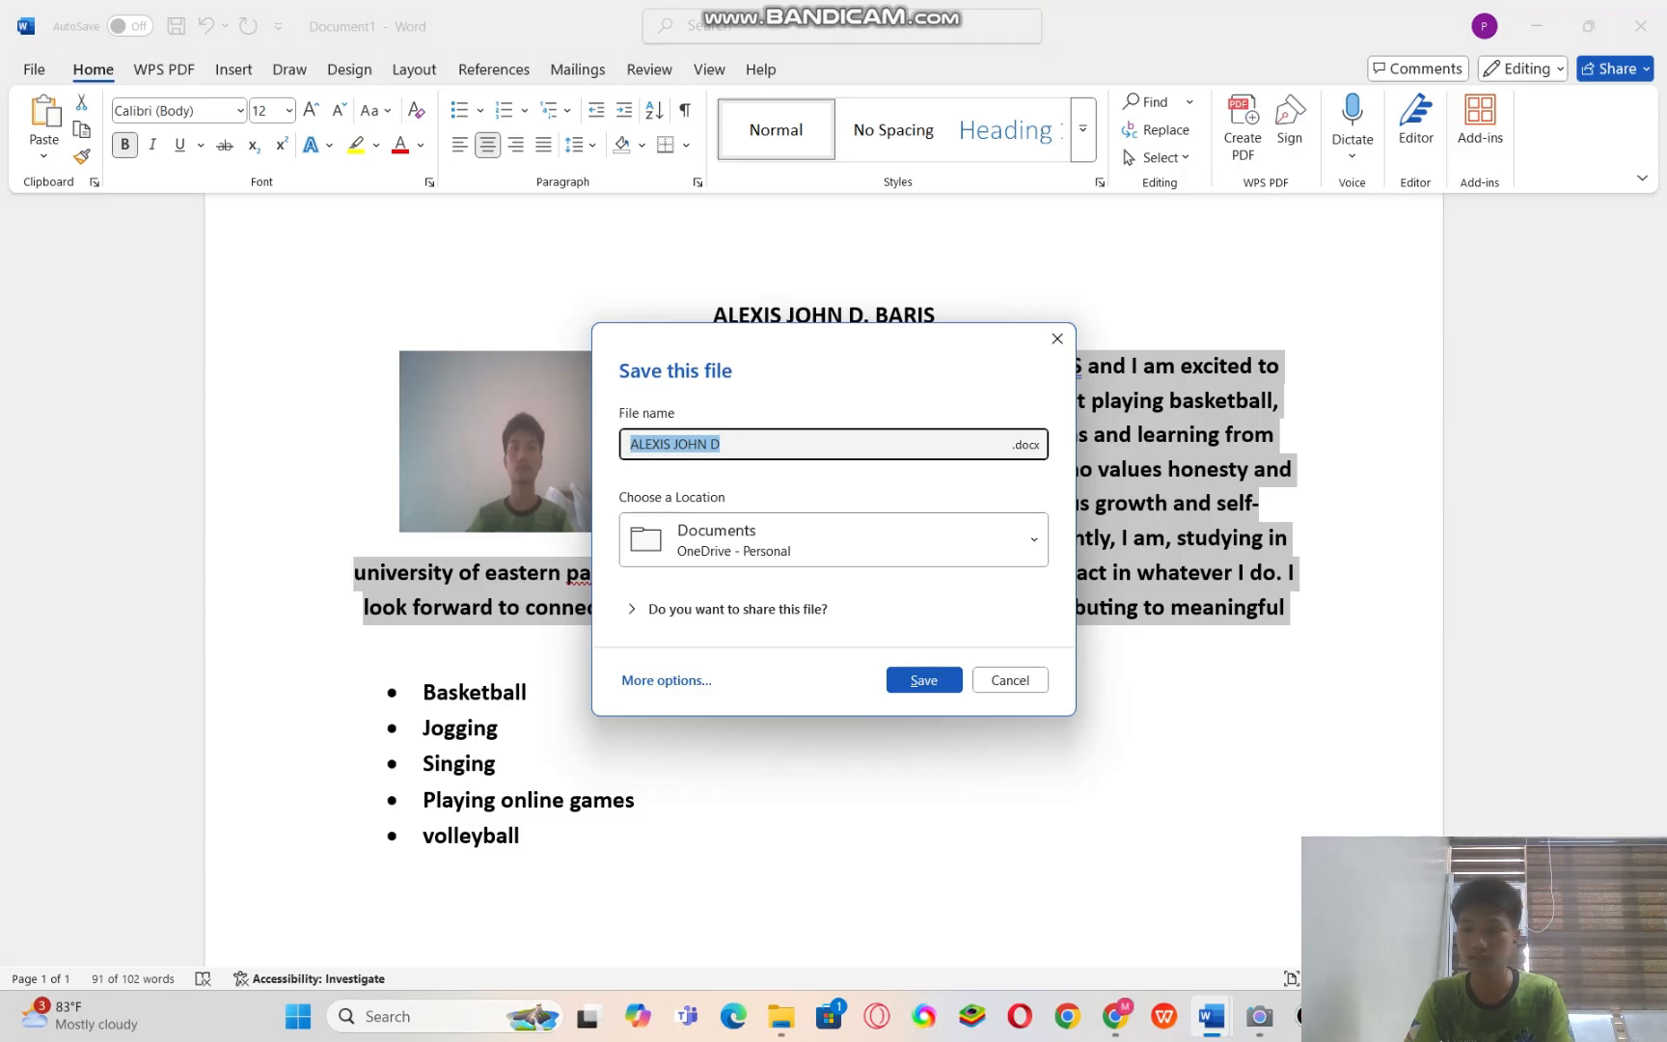
pyautogui.click(1057, 339)
pyautogui.click(496, 763)
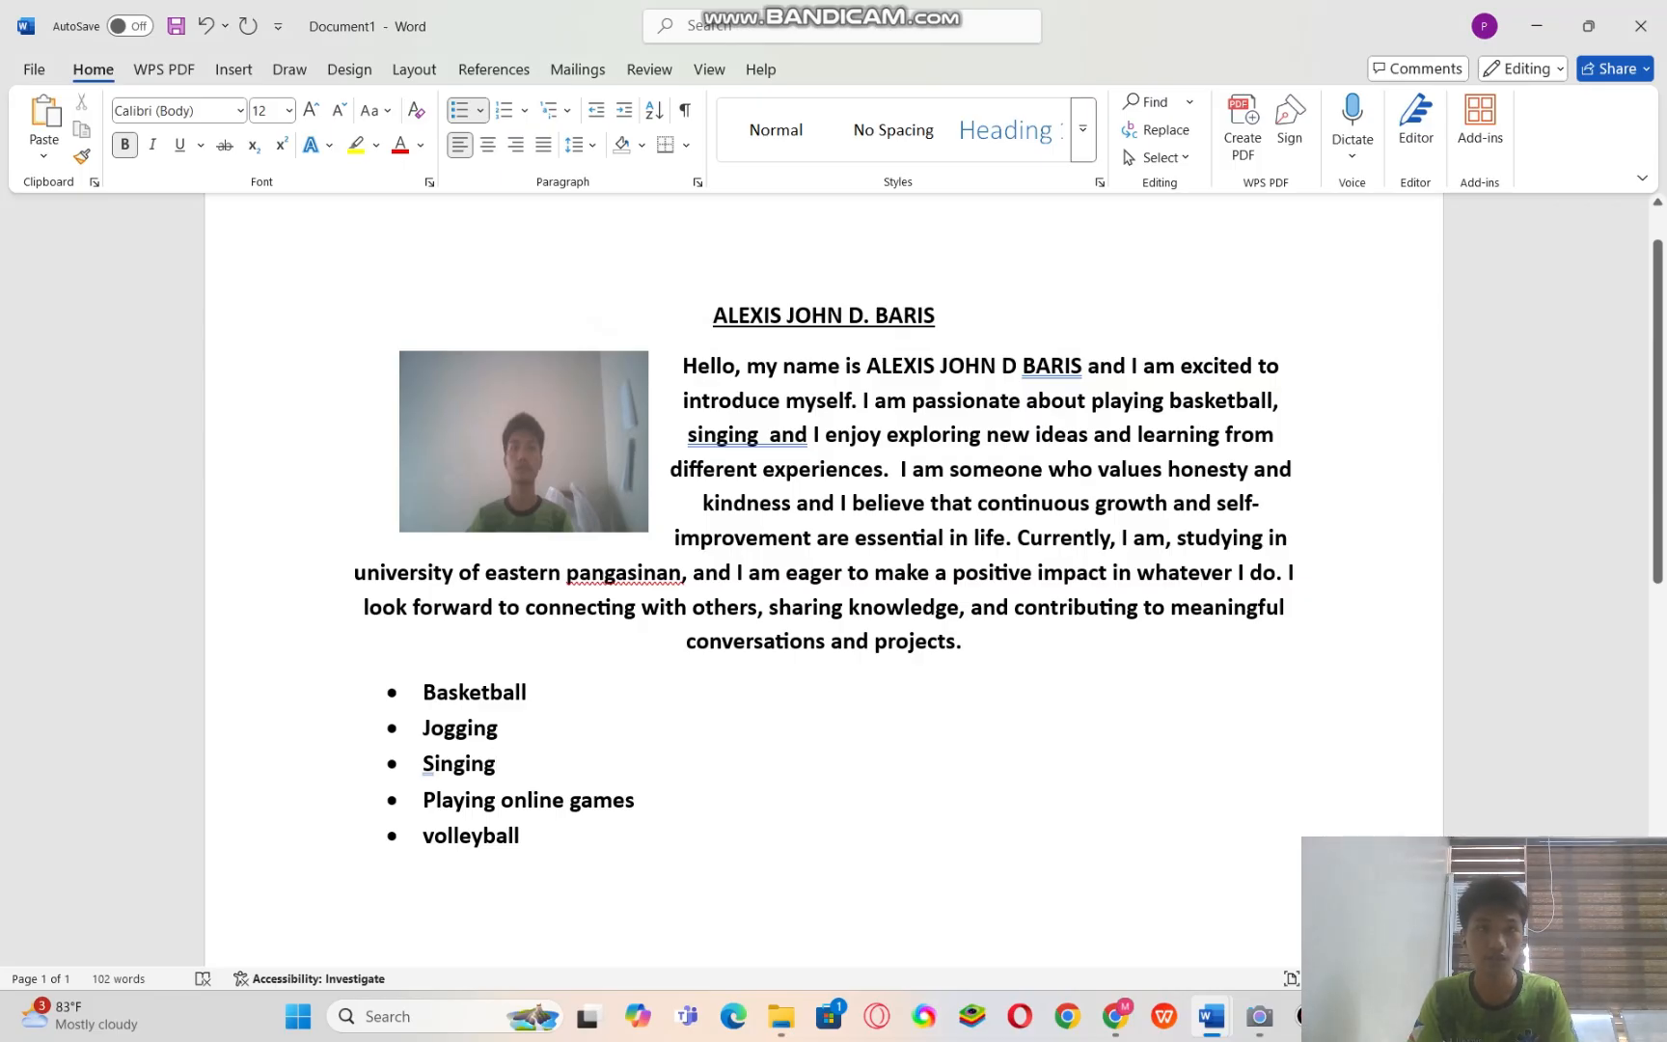
# - Create a new blank document and close it again
pyautogui.hotkey('ctrl', 'n')
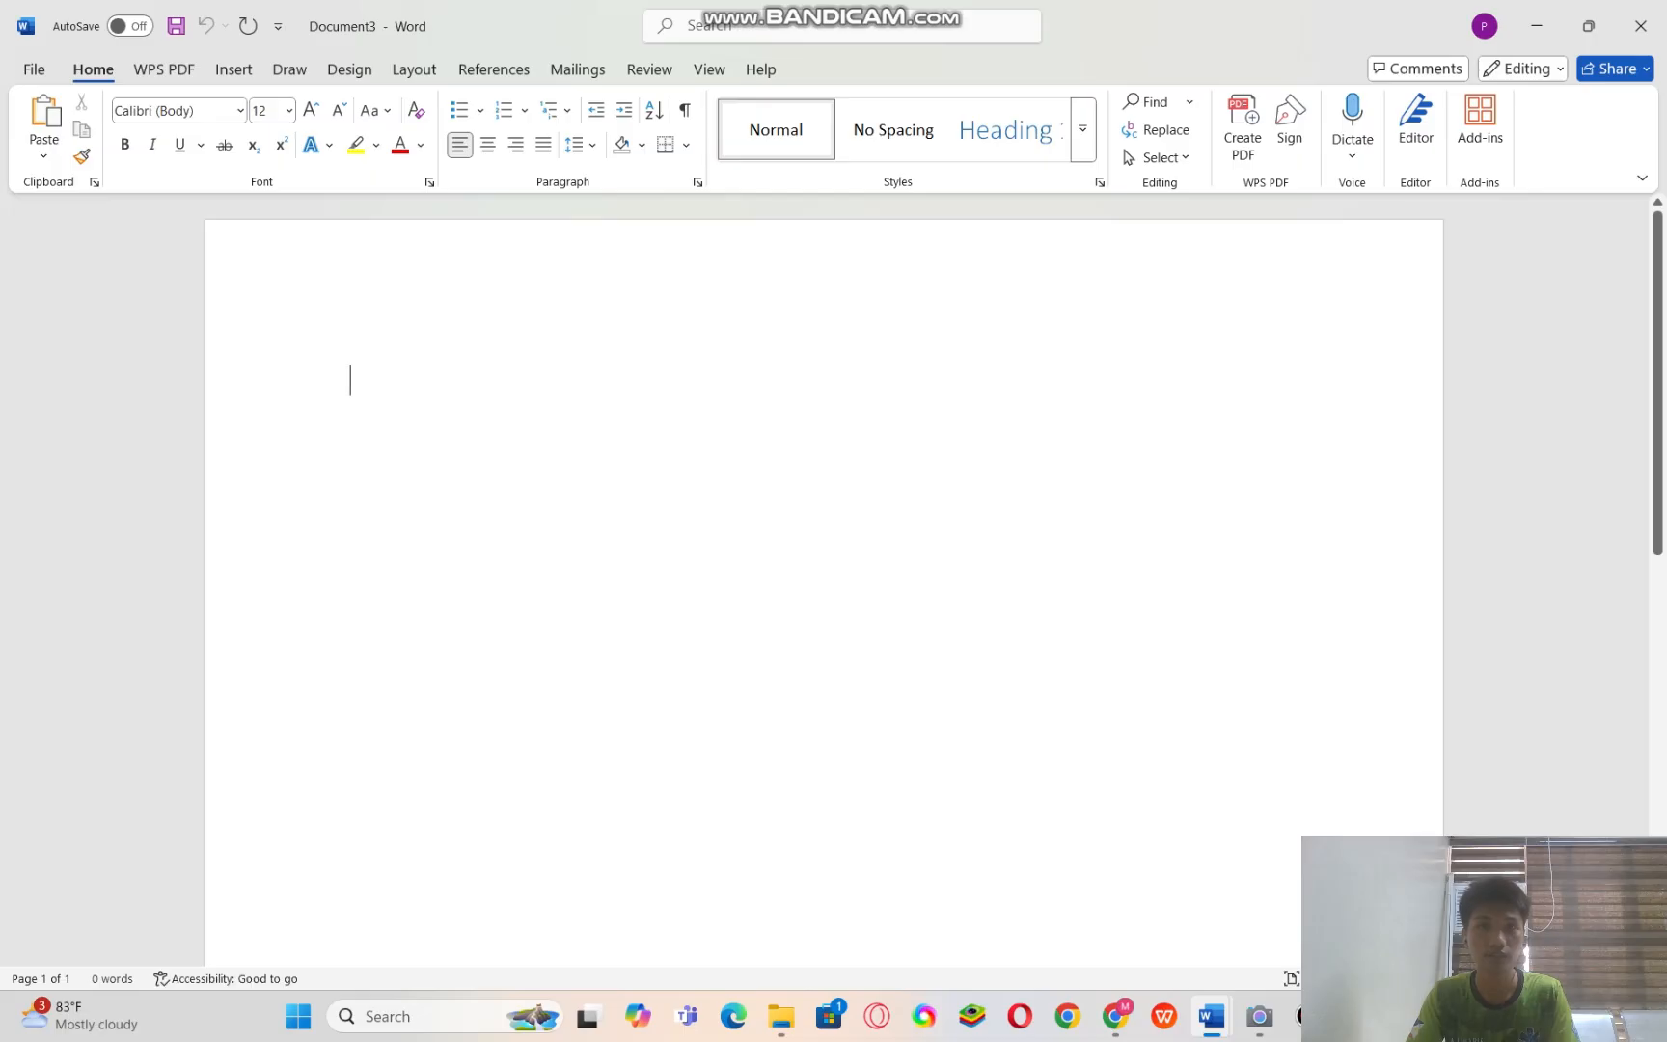
pyautogui.scroll(-5, 824, 579)
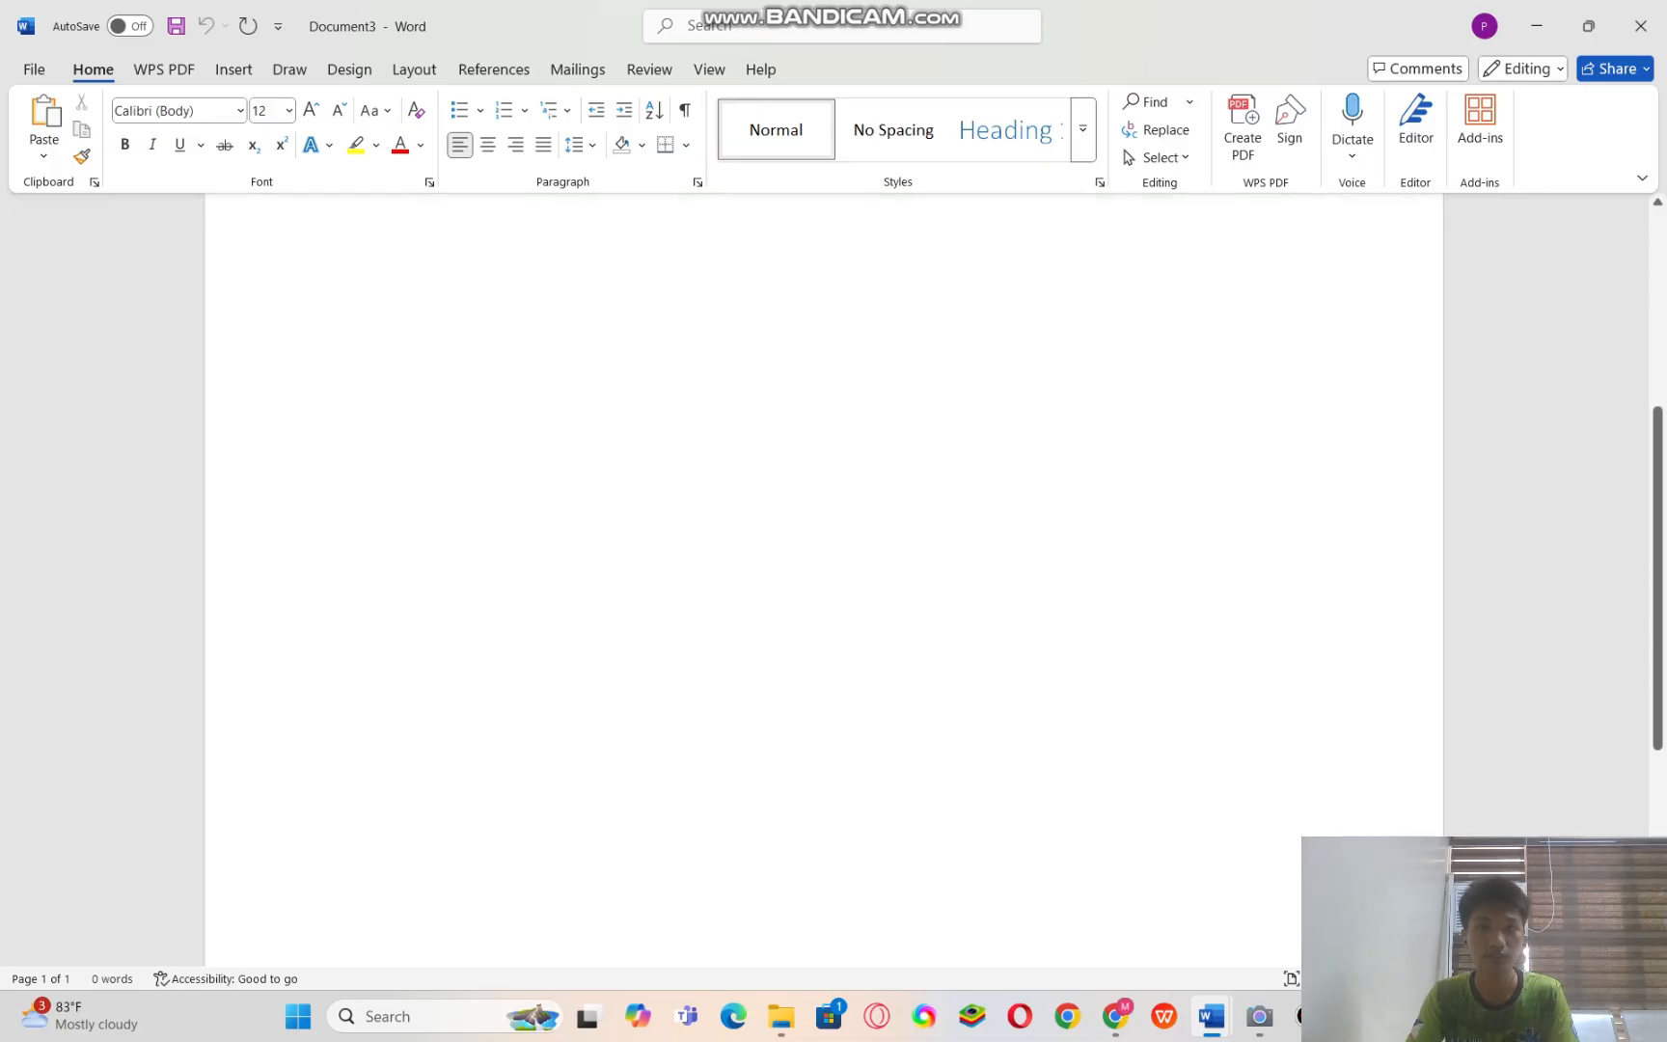
pyautogui.scroll(5, 824, 579)
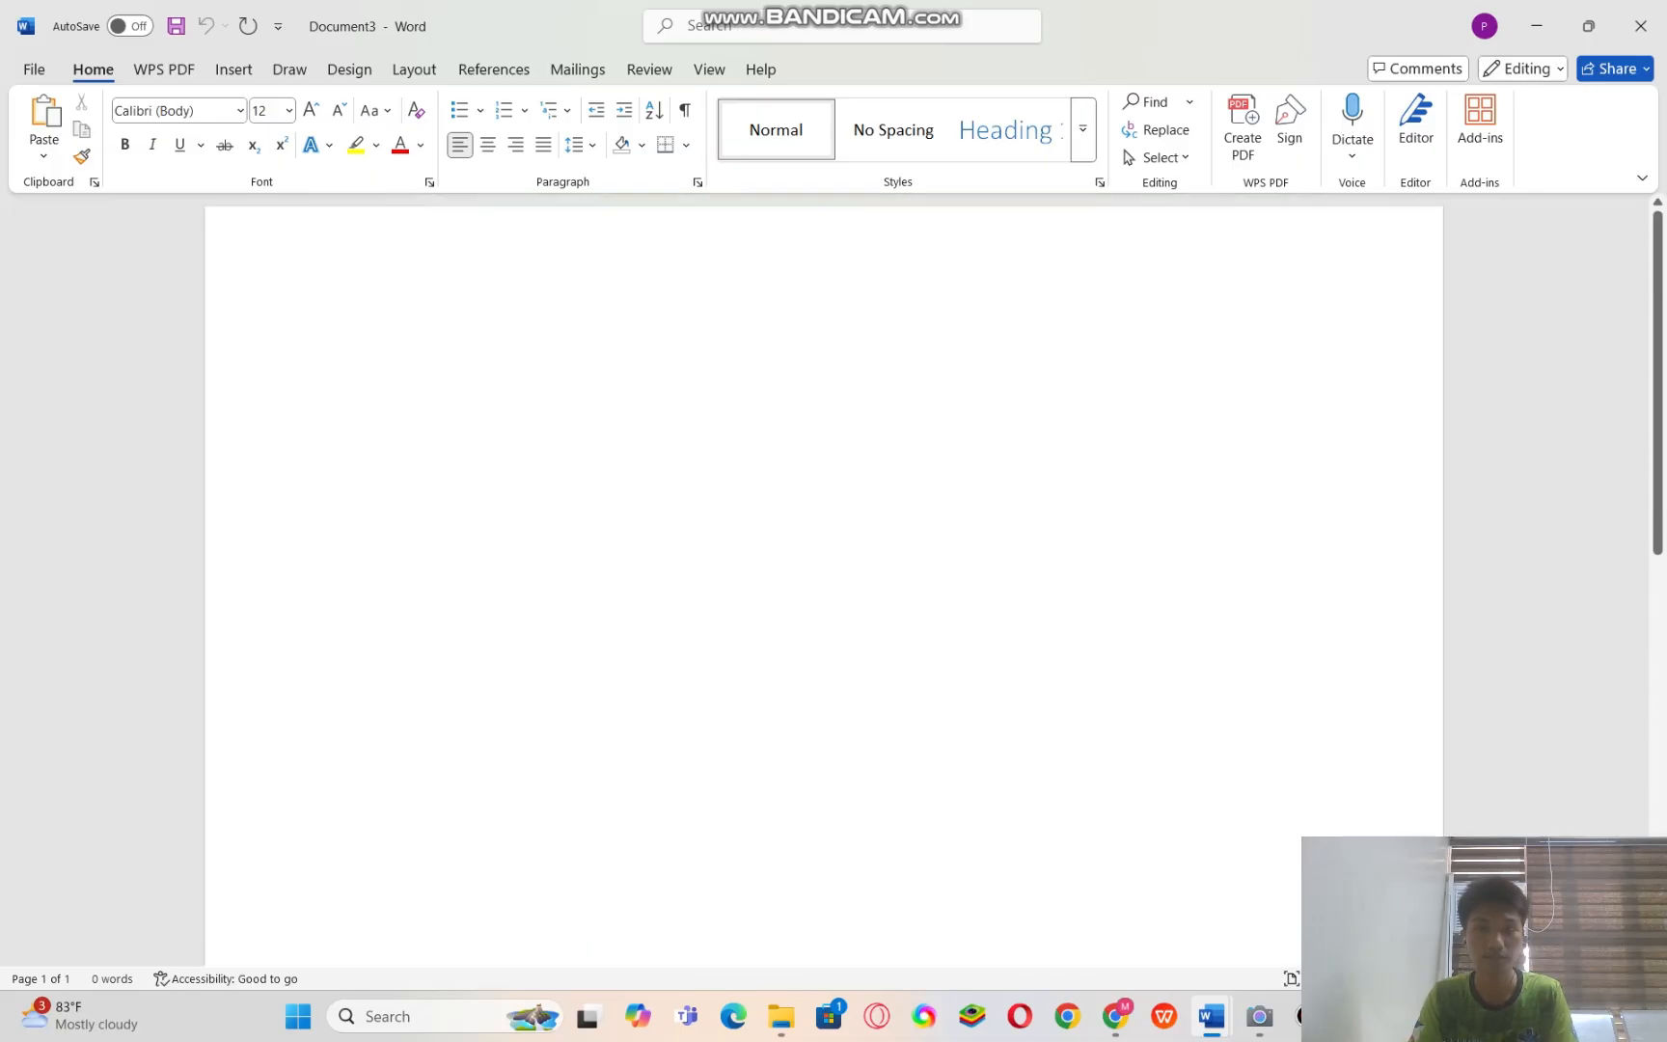
pyautogui.moveTo(1210, 1016)
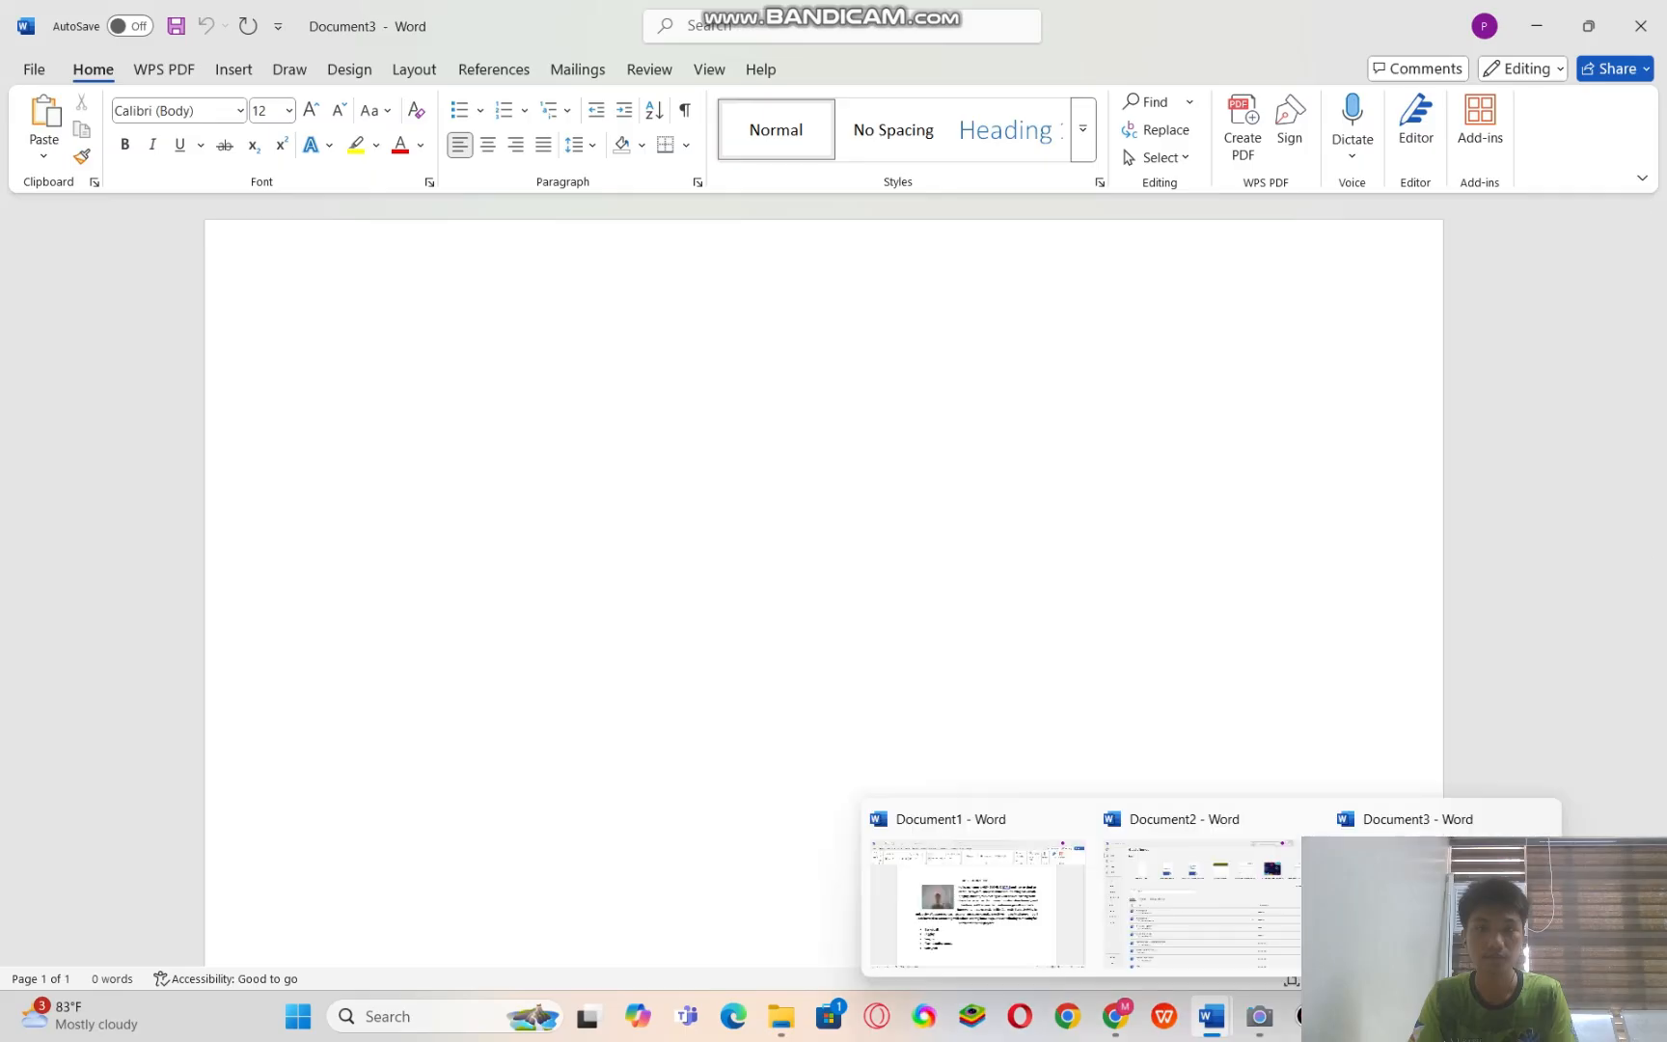
pyautogui.click(1197, 902)
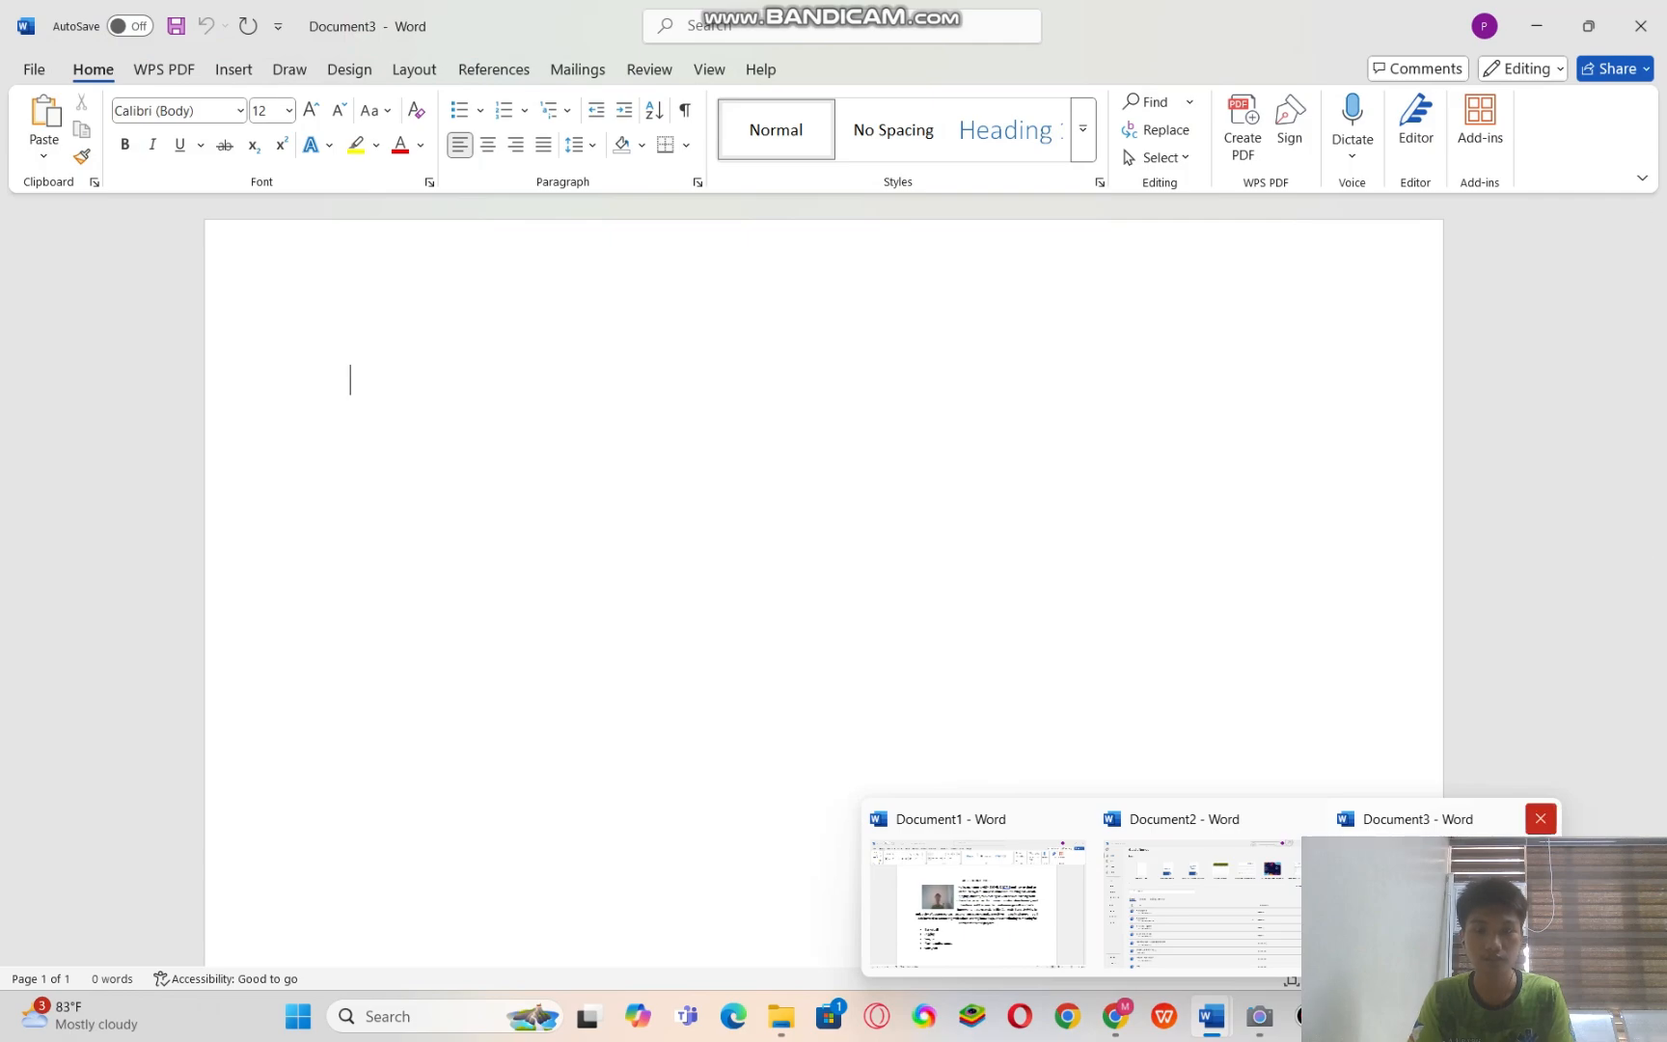
pyautogui.scroll(-2, 824, 579)
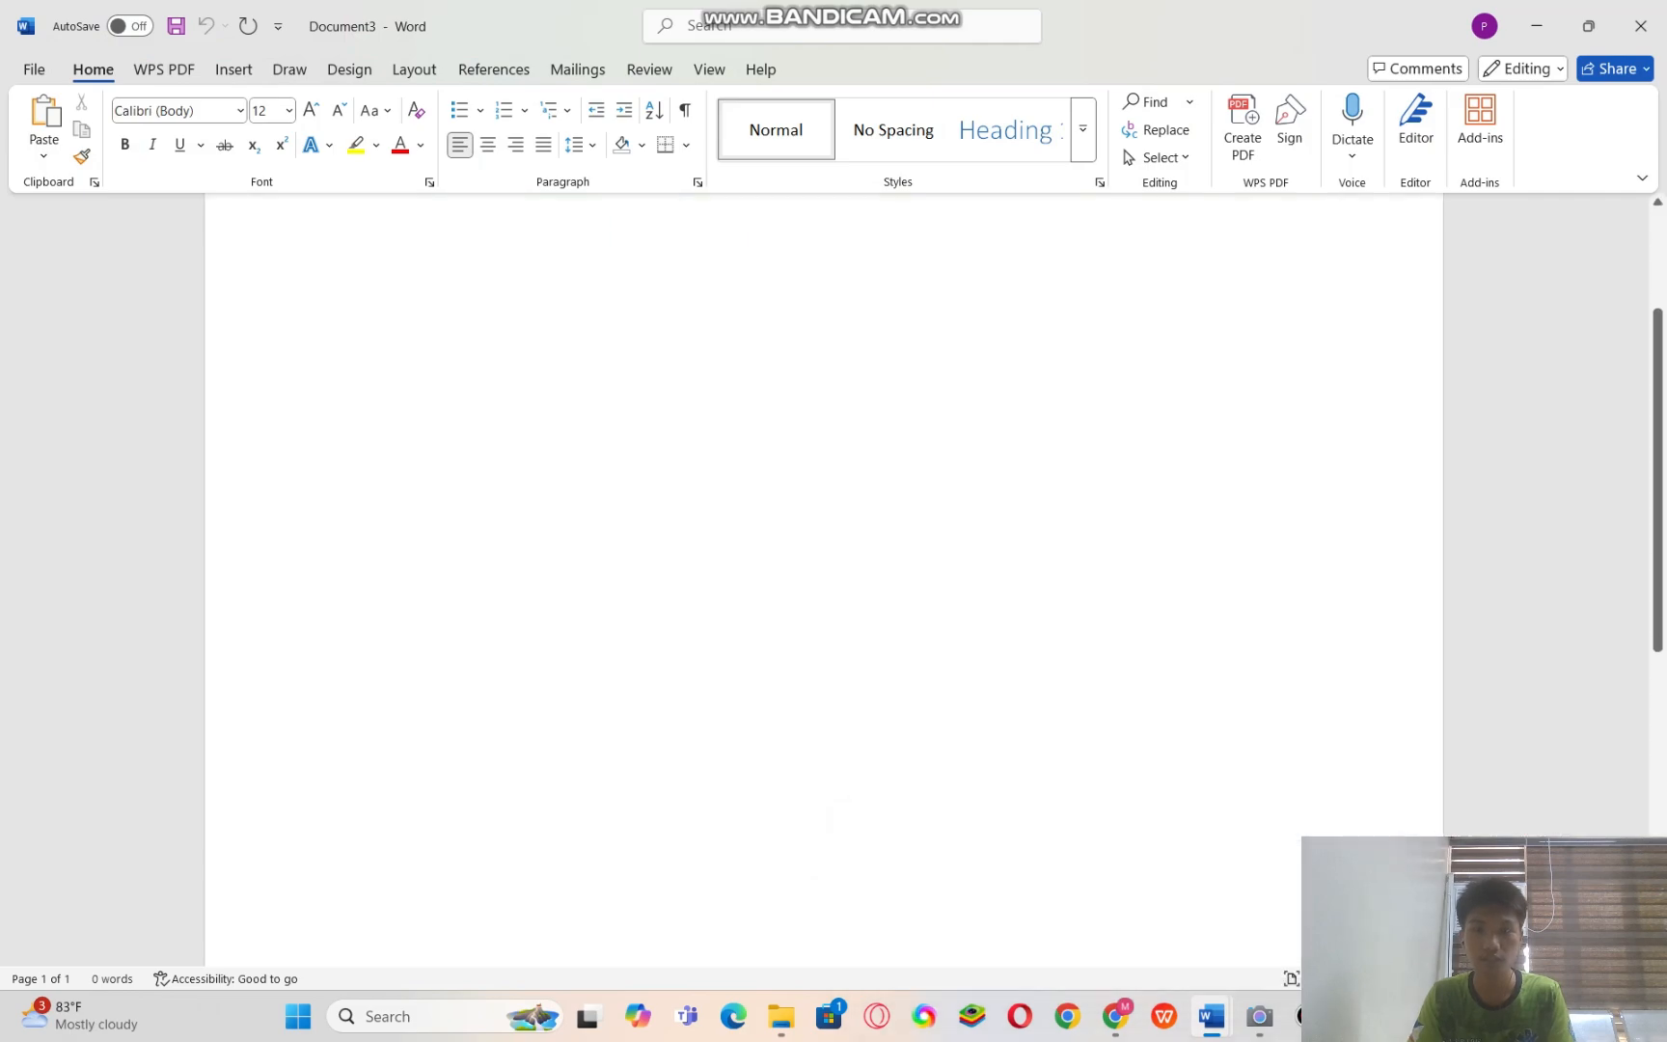
pyautogui.moveTo(1211, 1015)
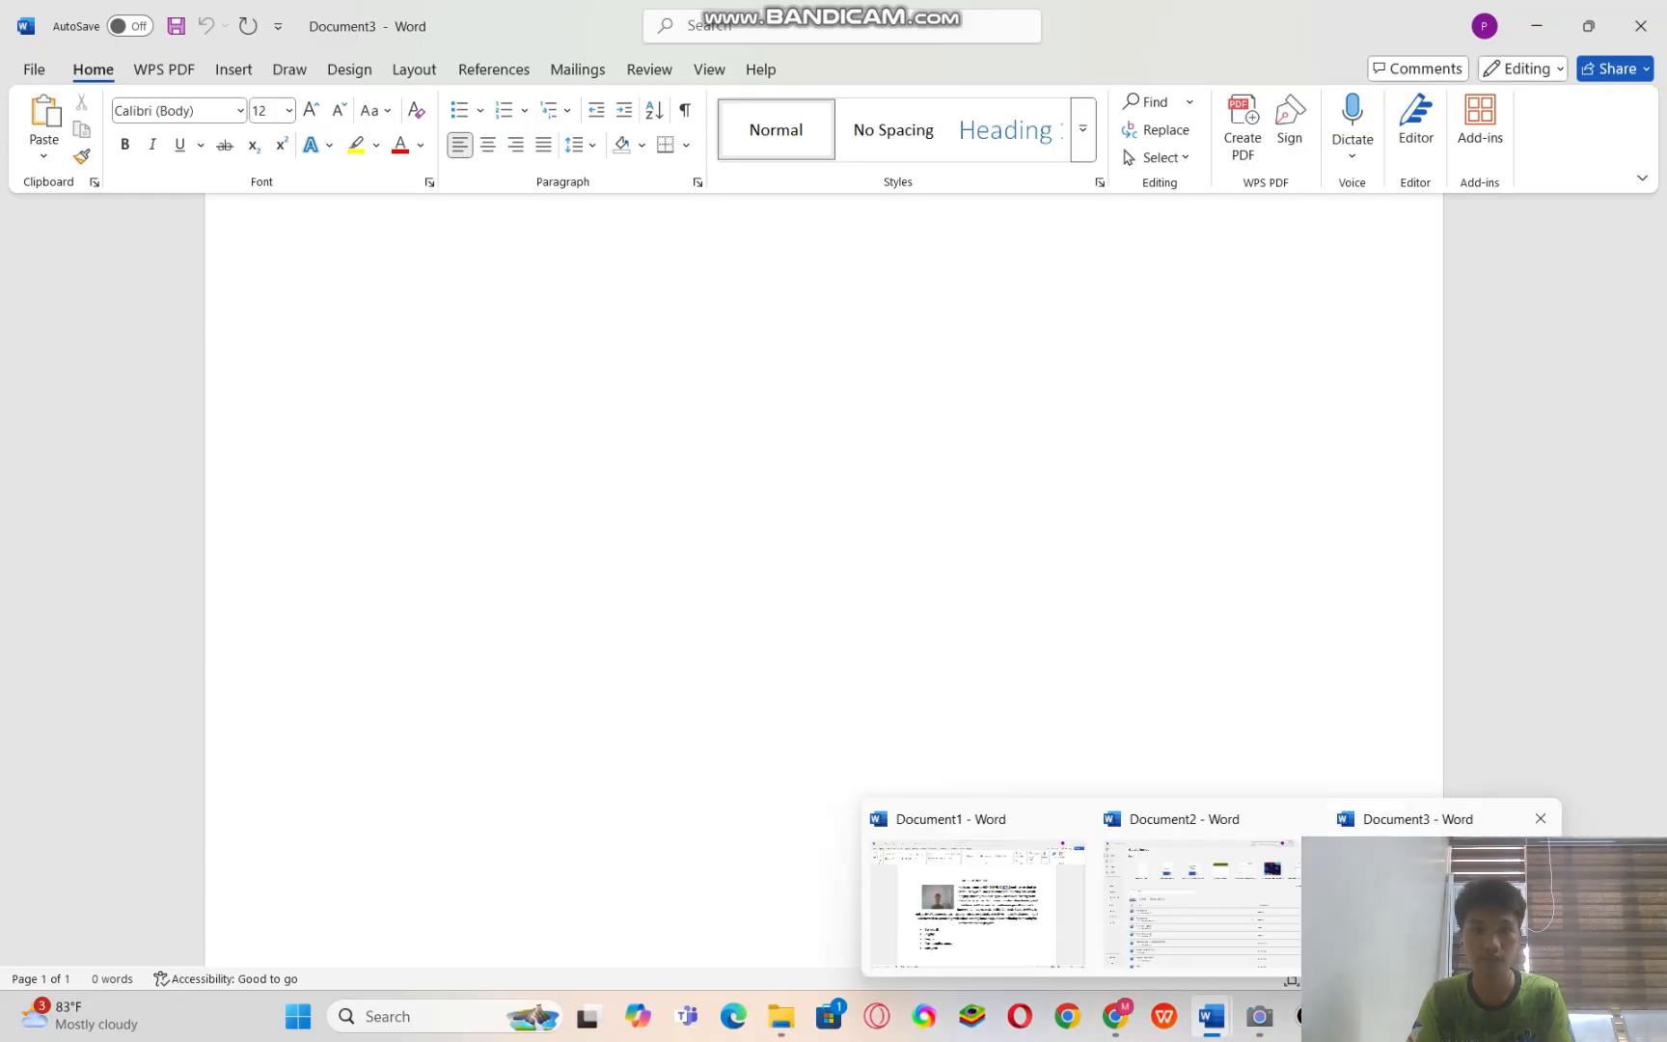
pyautogui.click(1541, 818)
# - View the Document2 window and return to Document1
pyautogui.click(1197, 898)
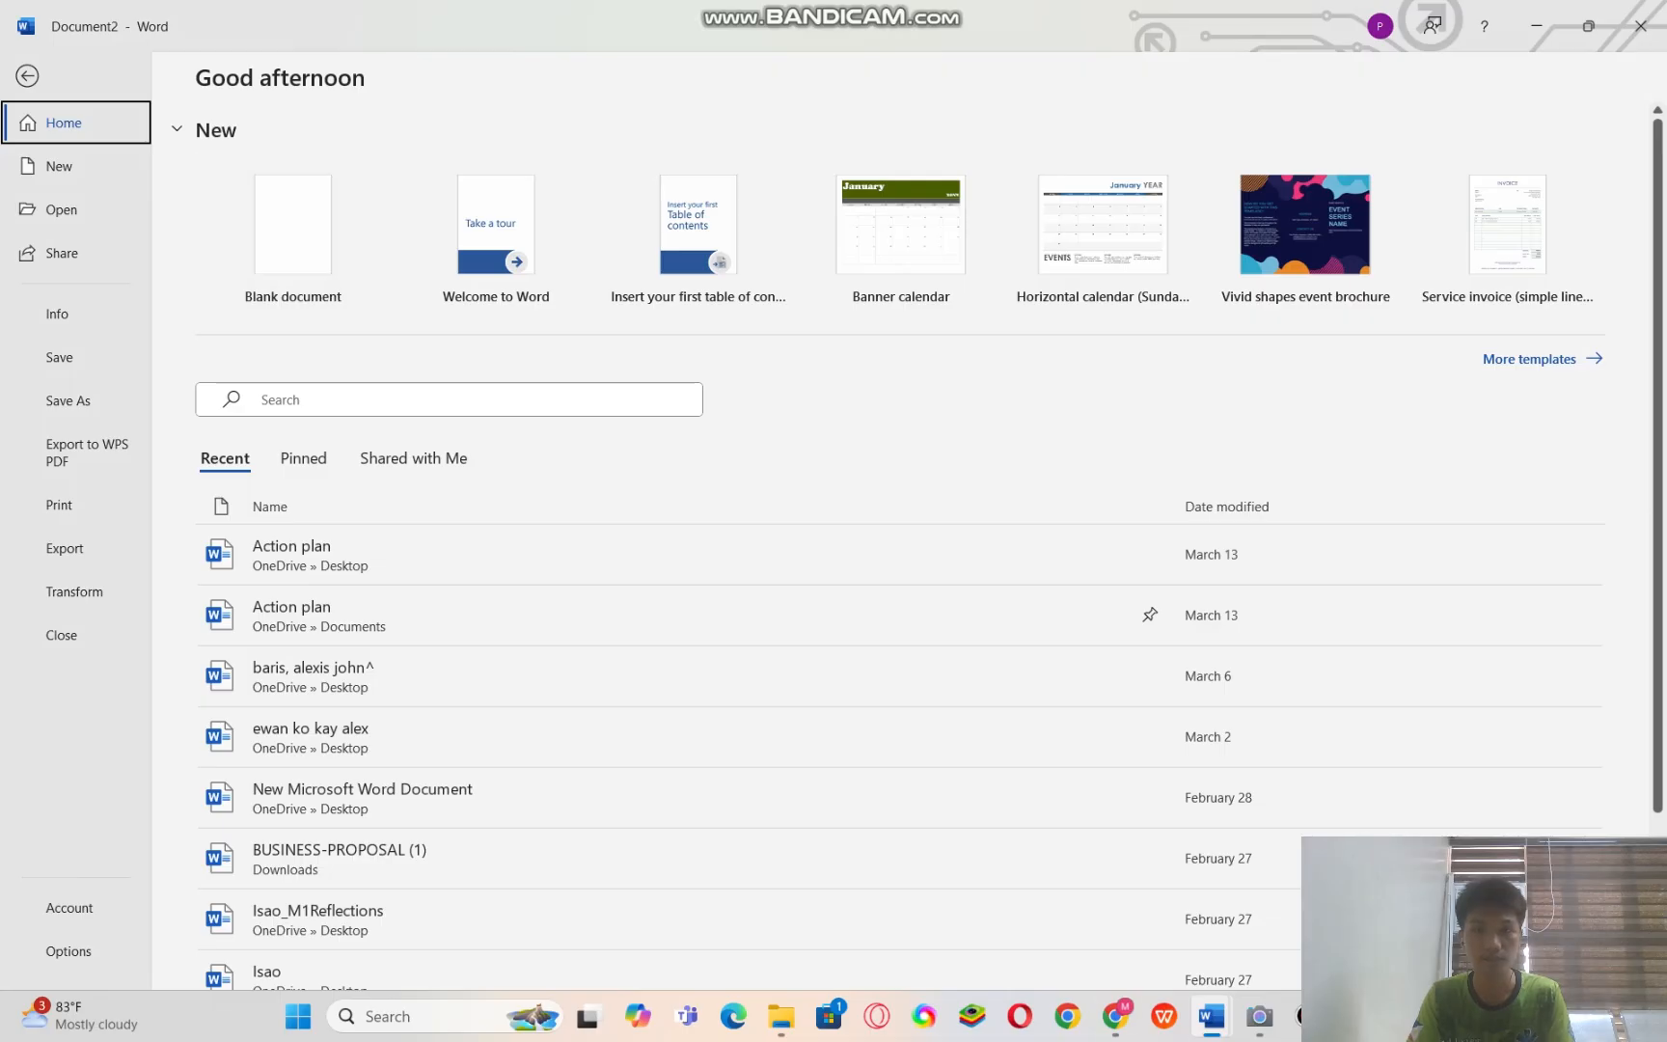
pyautogui.moveTo(1211, 1016)
pyautogui.click(1098, 897)
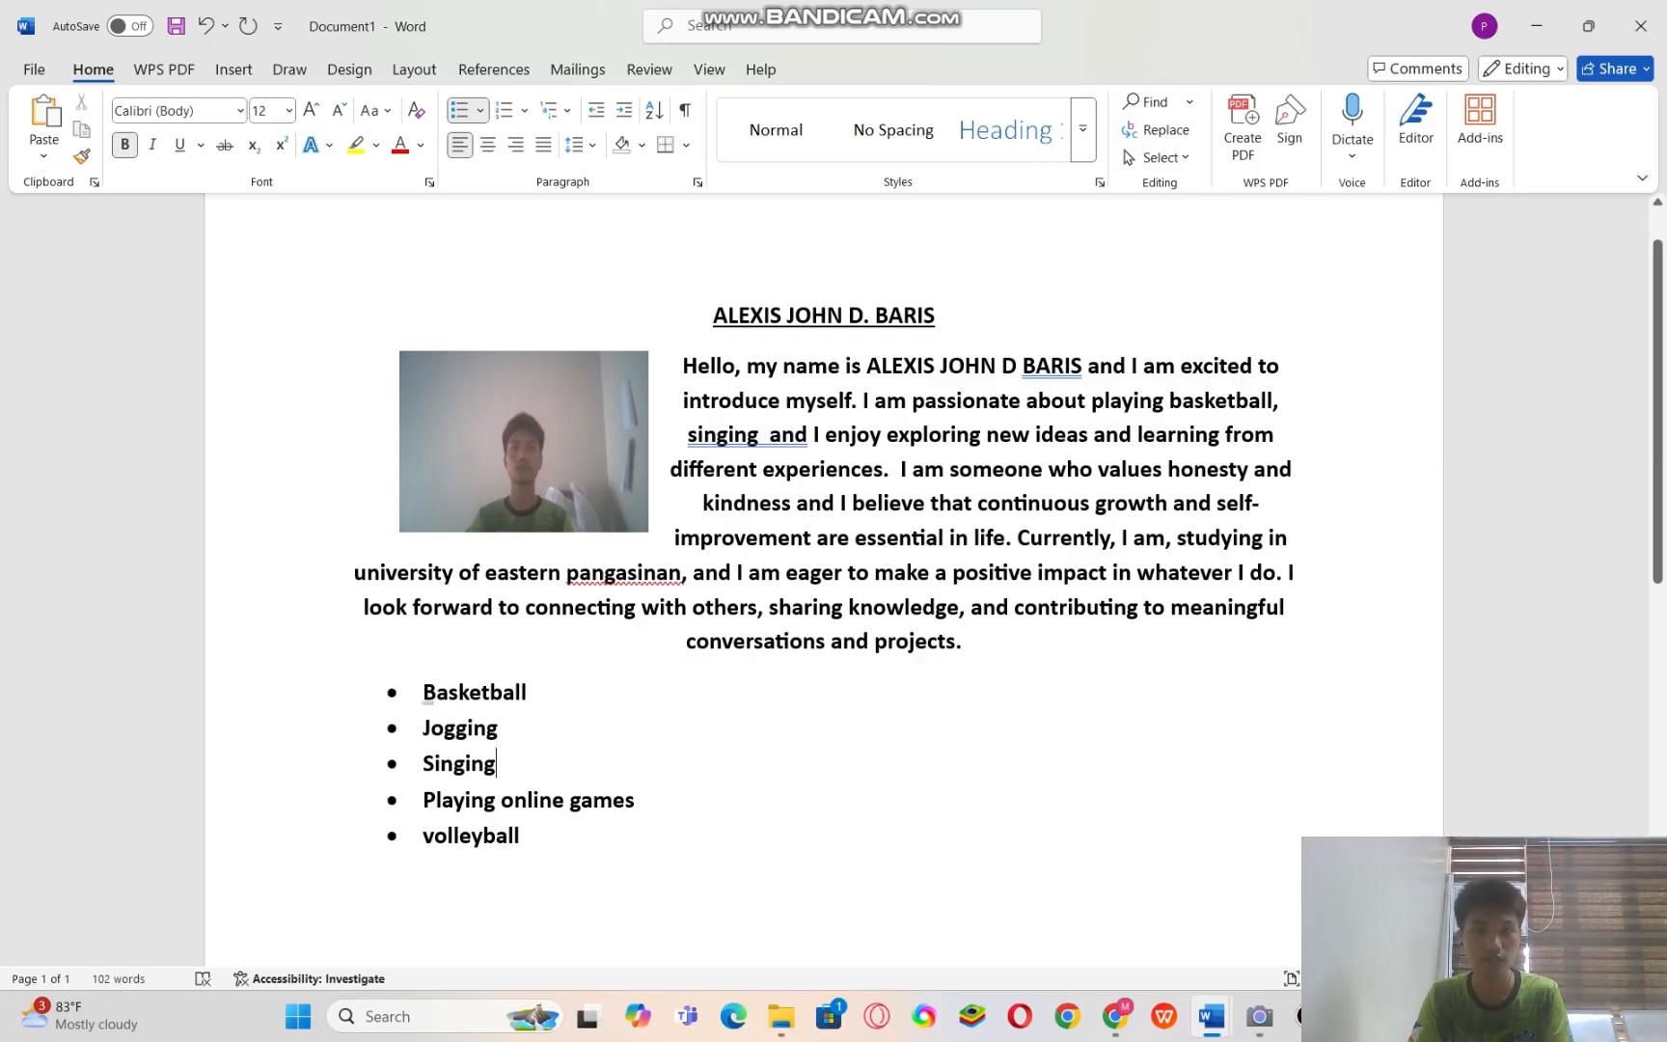
# - Align the bulleted hobbies list from Basketball to volleyball to the centre, to the left, and finally to the right
pyautogui.moveTo(423, 693); pyautogui.dragTo(536, 837)
pyautogui.hotkey('ctrl', 'e')
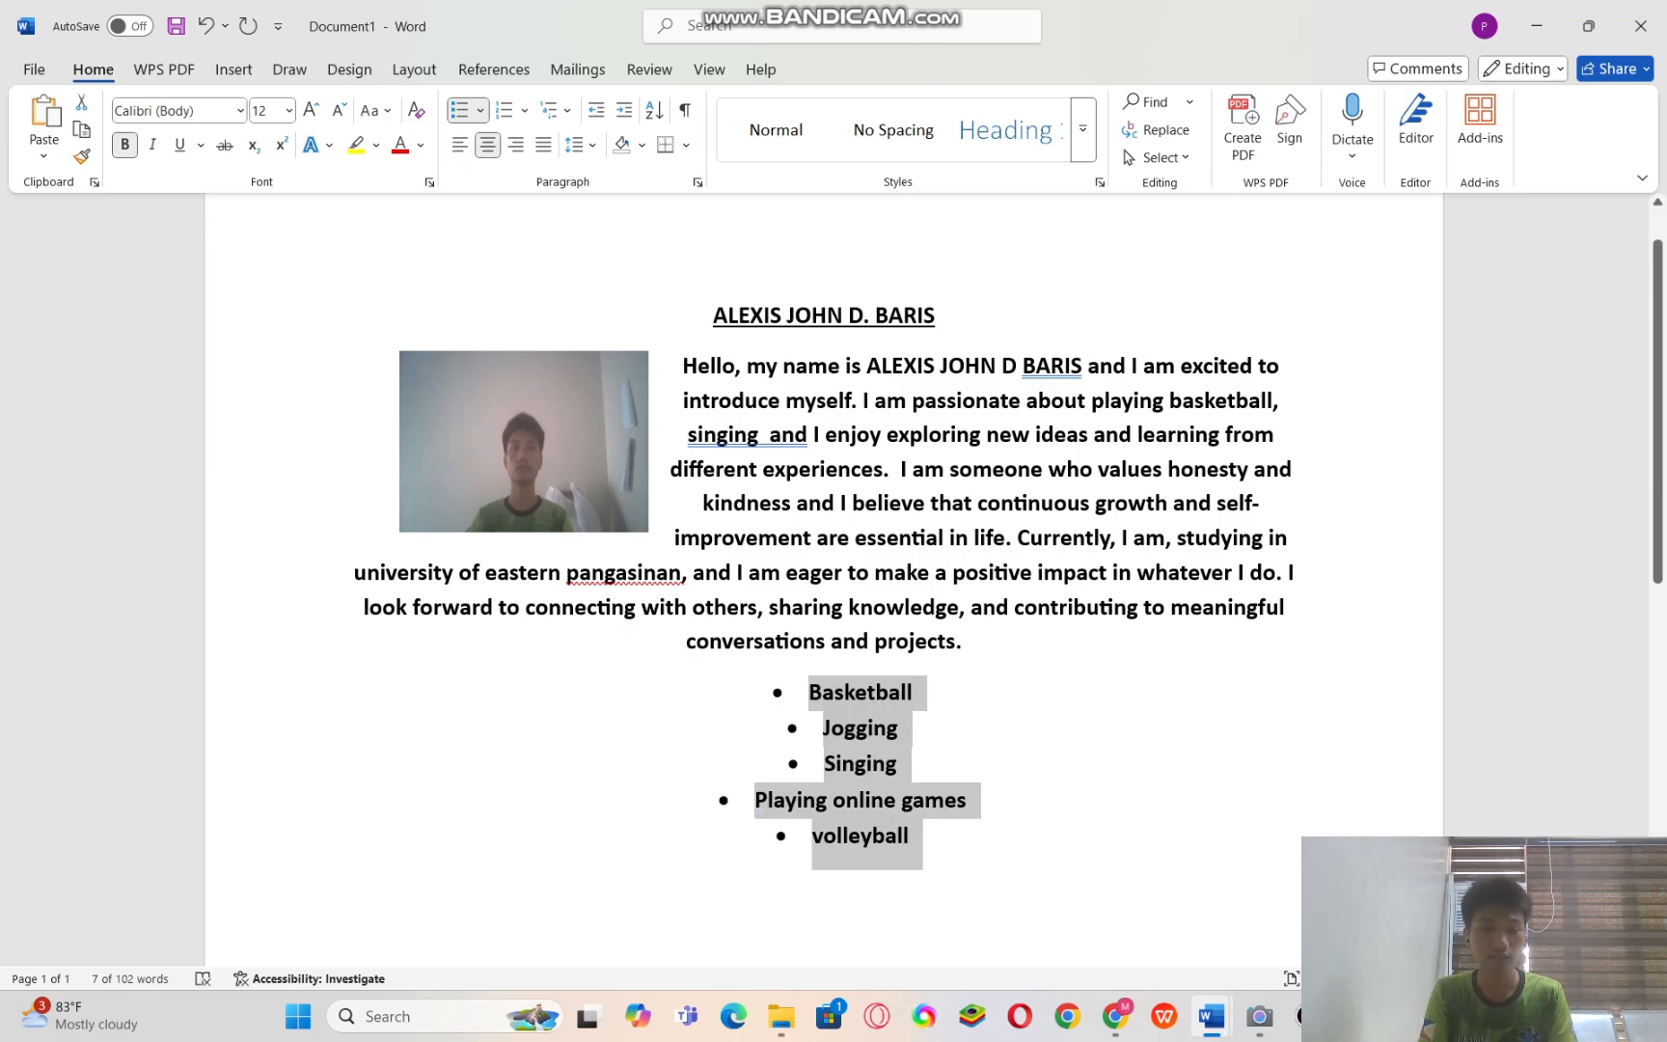
pyautogui.hotkey('ctrl', 'l')
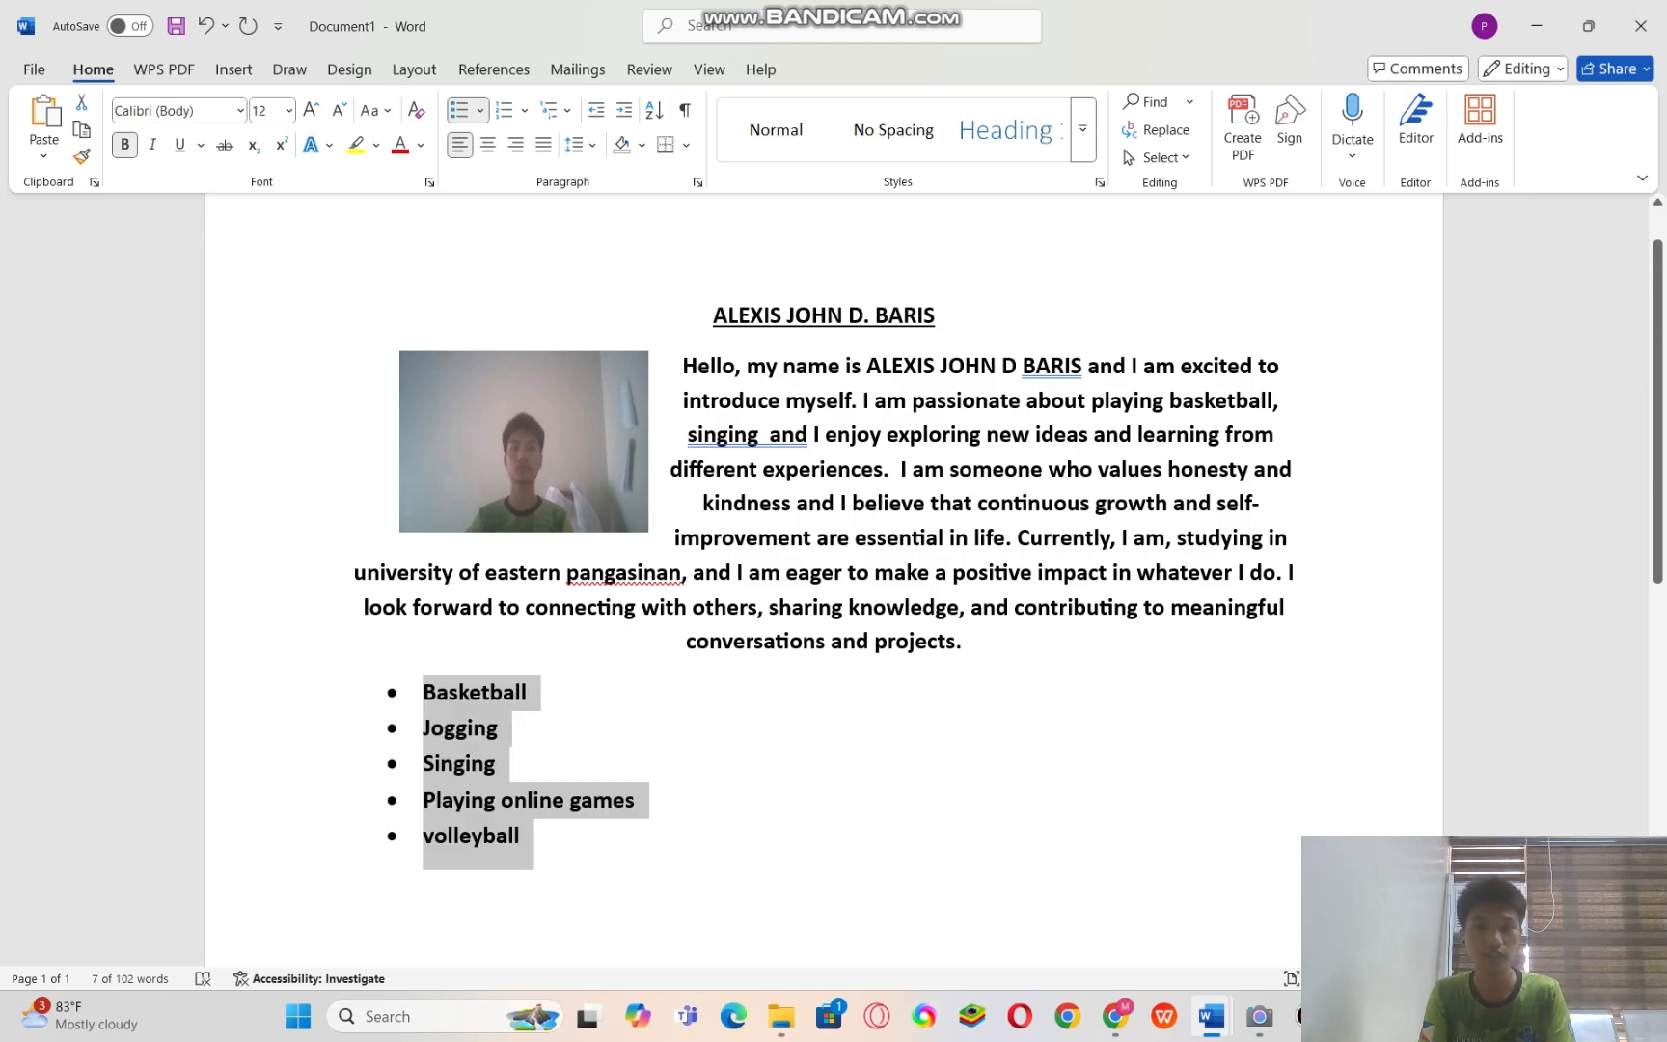
pyautogui.hotkey('ctrl', 'r')
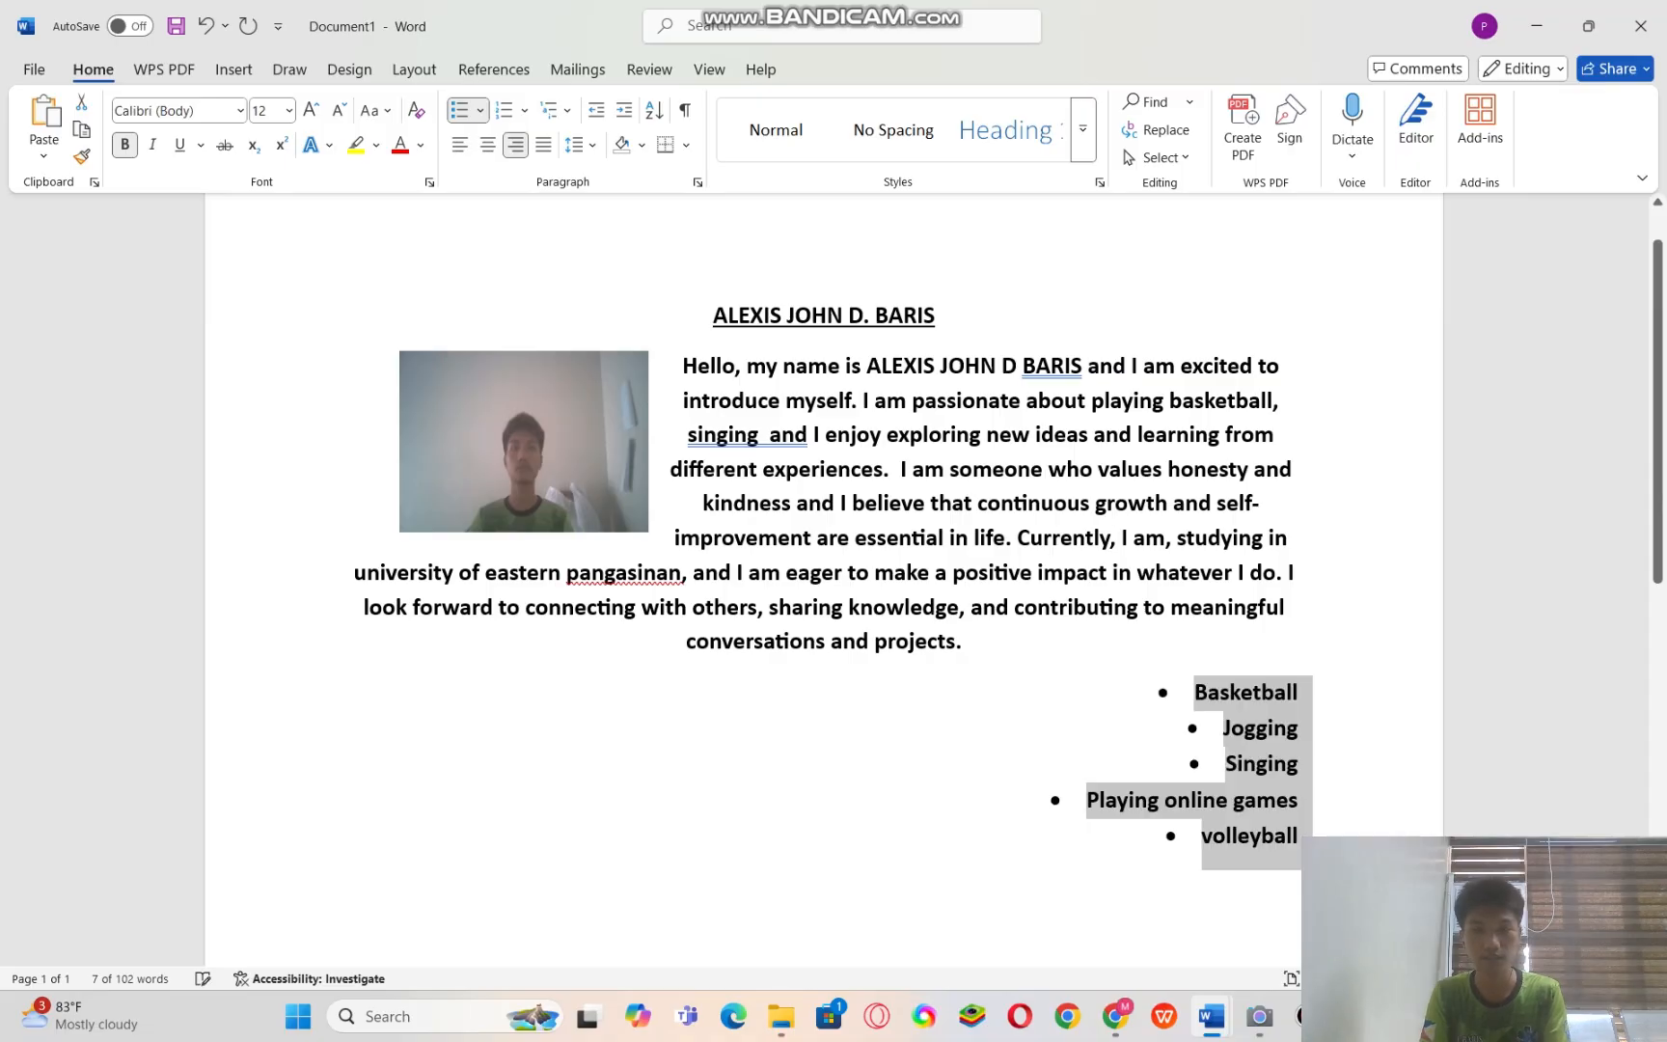